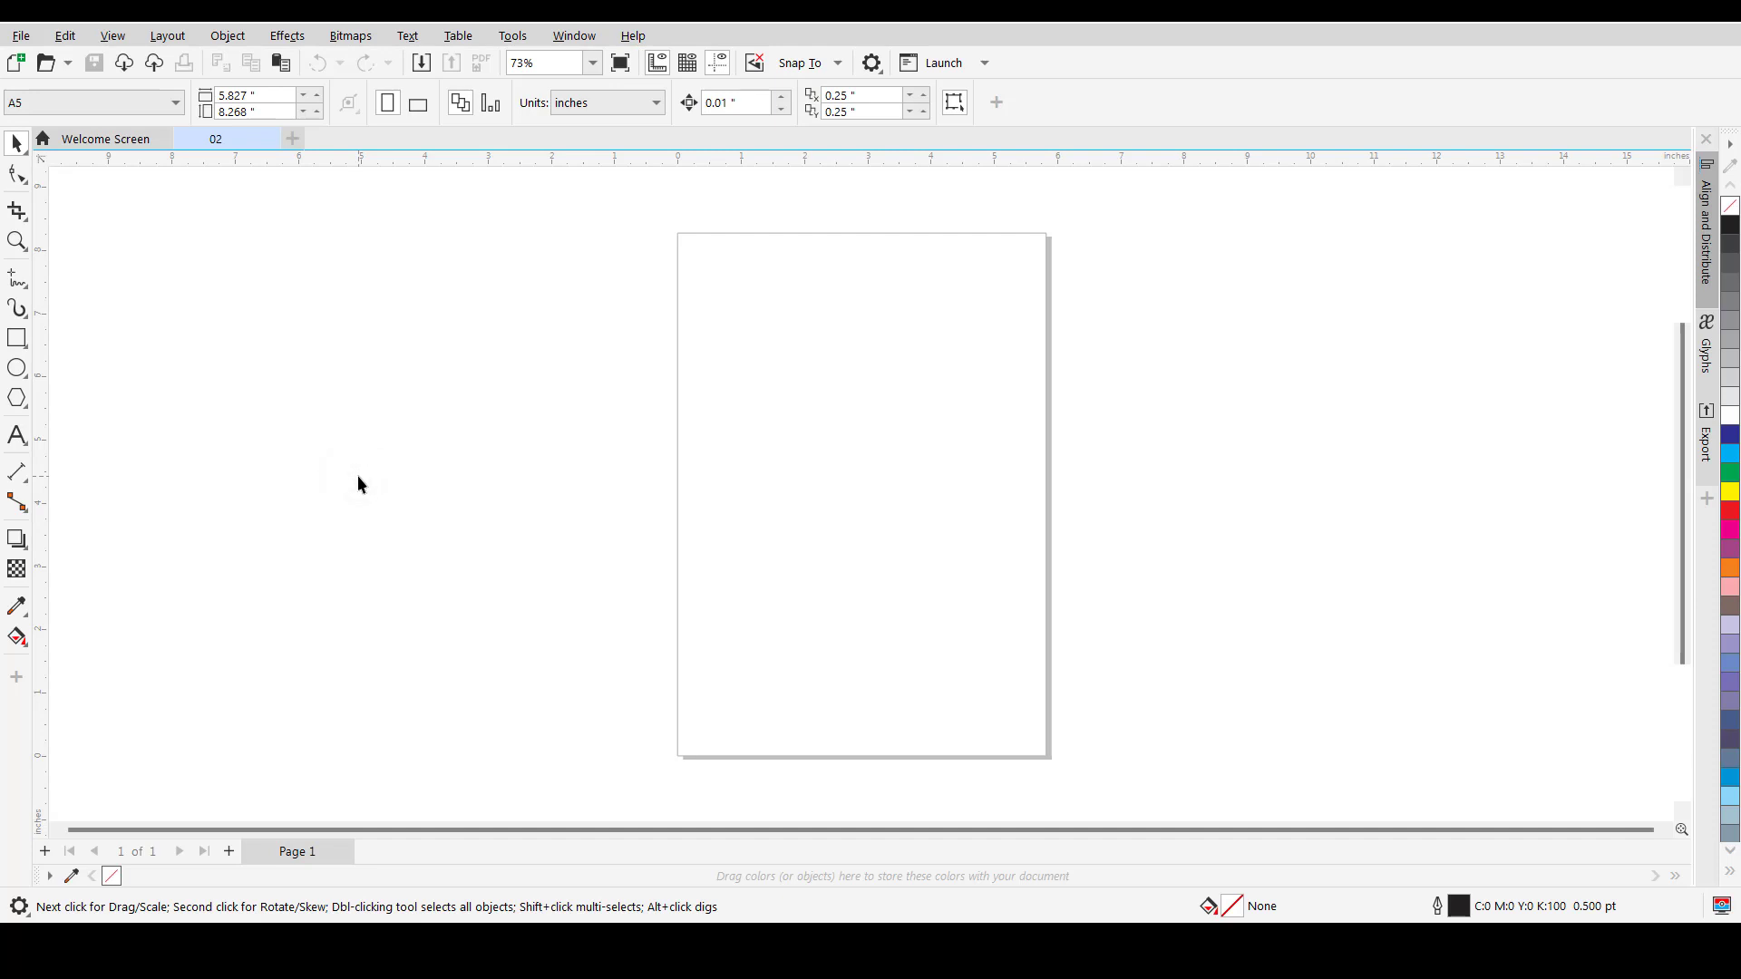
- Review the default settings for creating a new document, and close the dialog without creating one
{"action": "key", "text": "alt+f"}
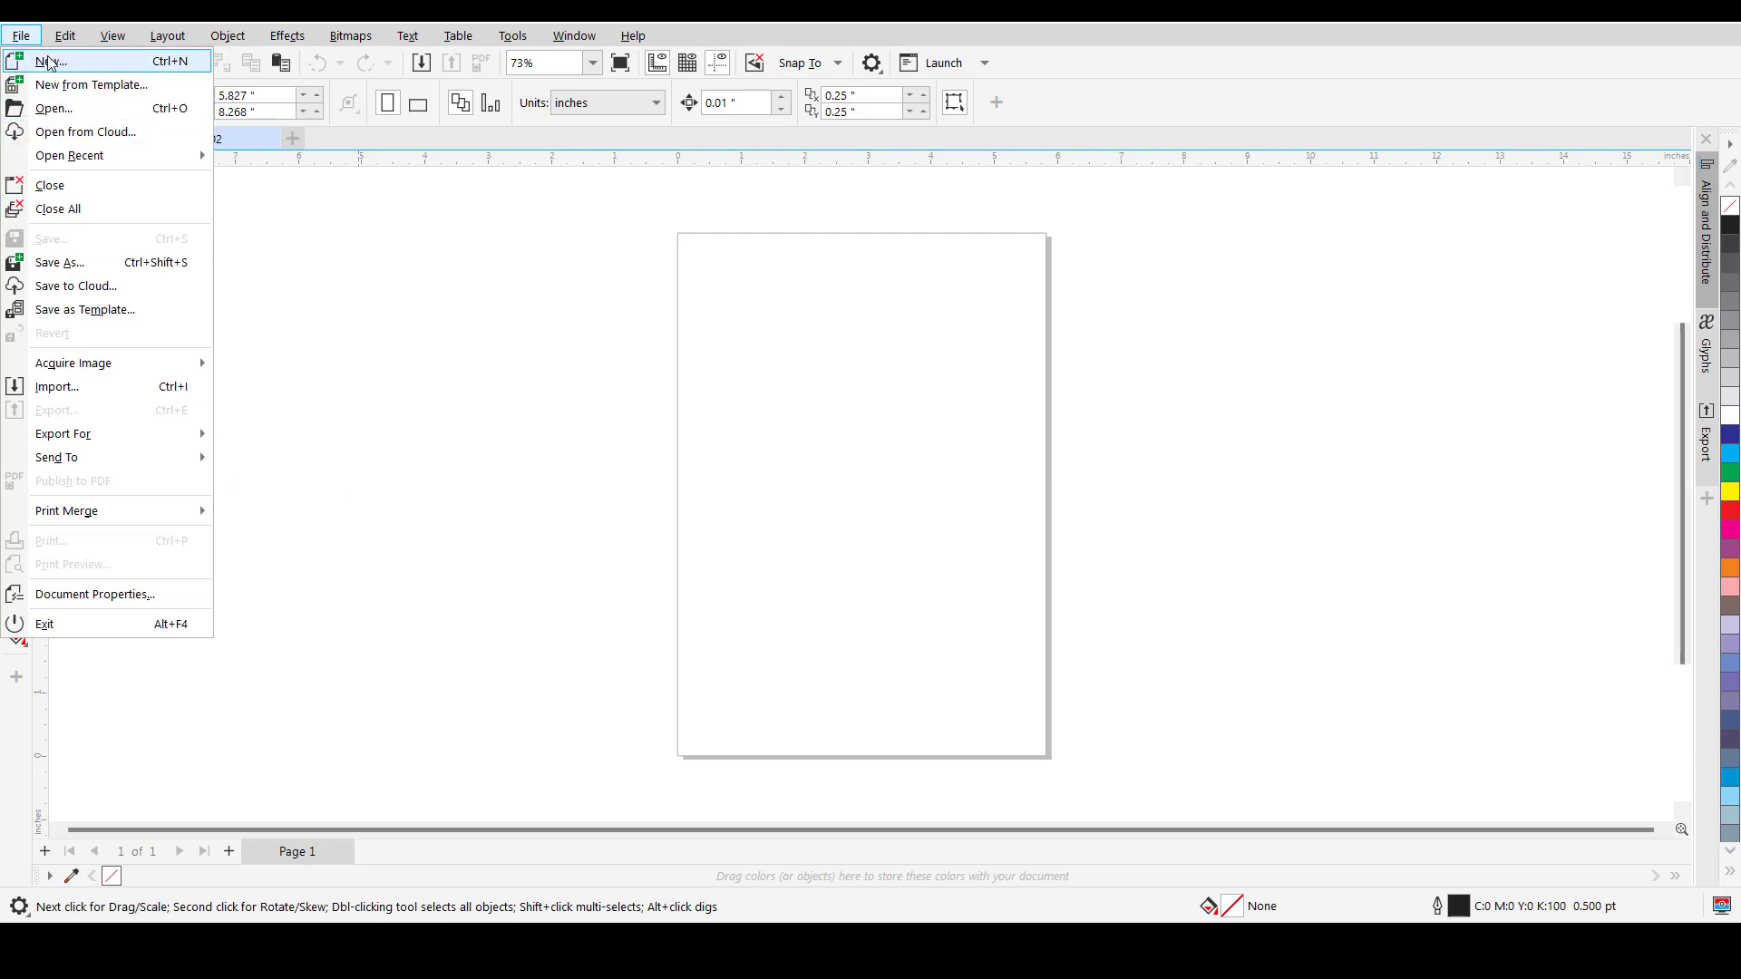
{"action": "left_click", "coordinate": [300, 318]}
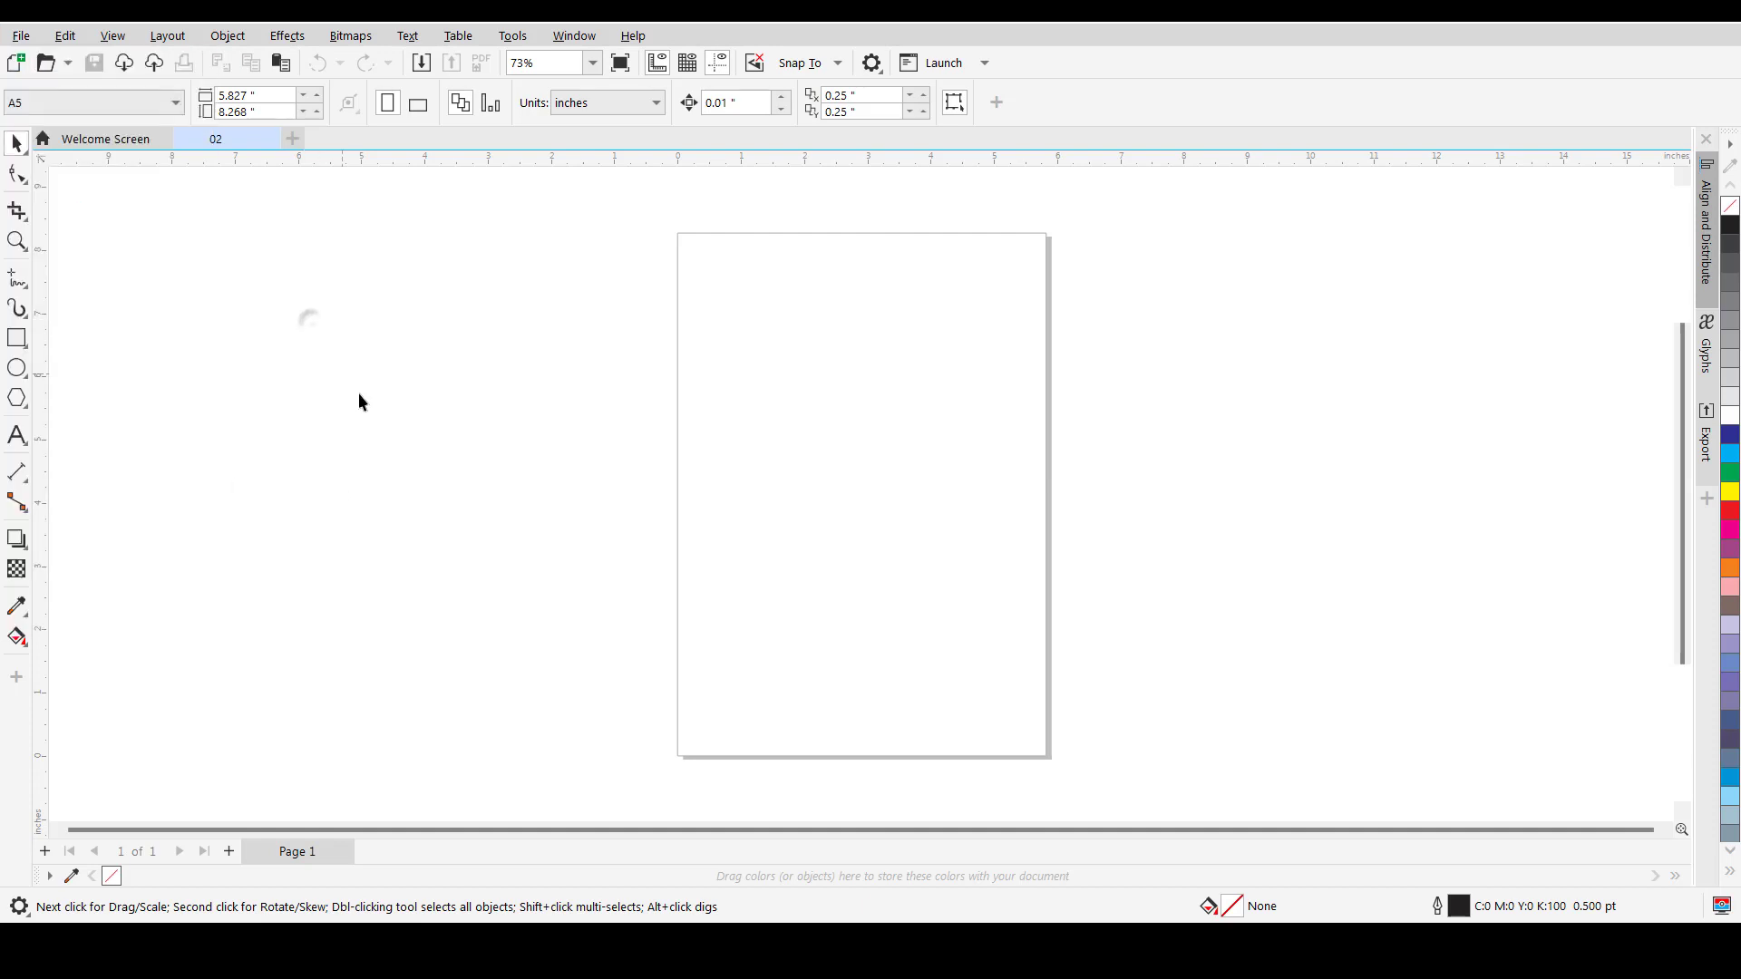
{"action": "left_click", "coordinate": [20, 38]}
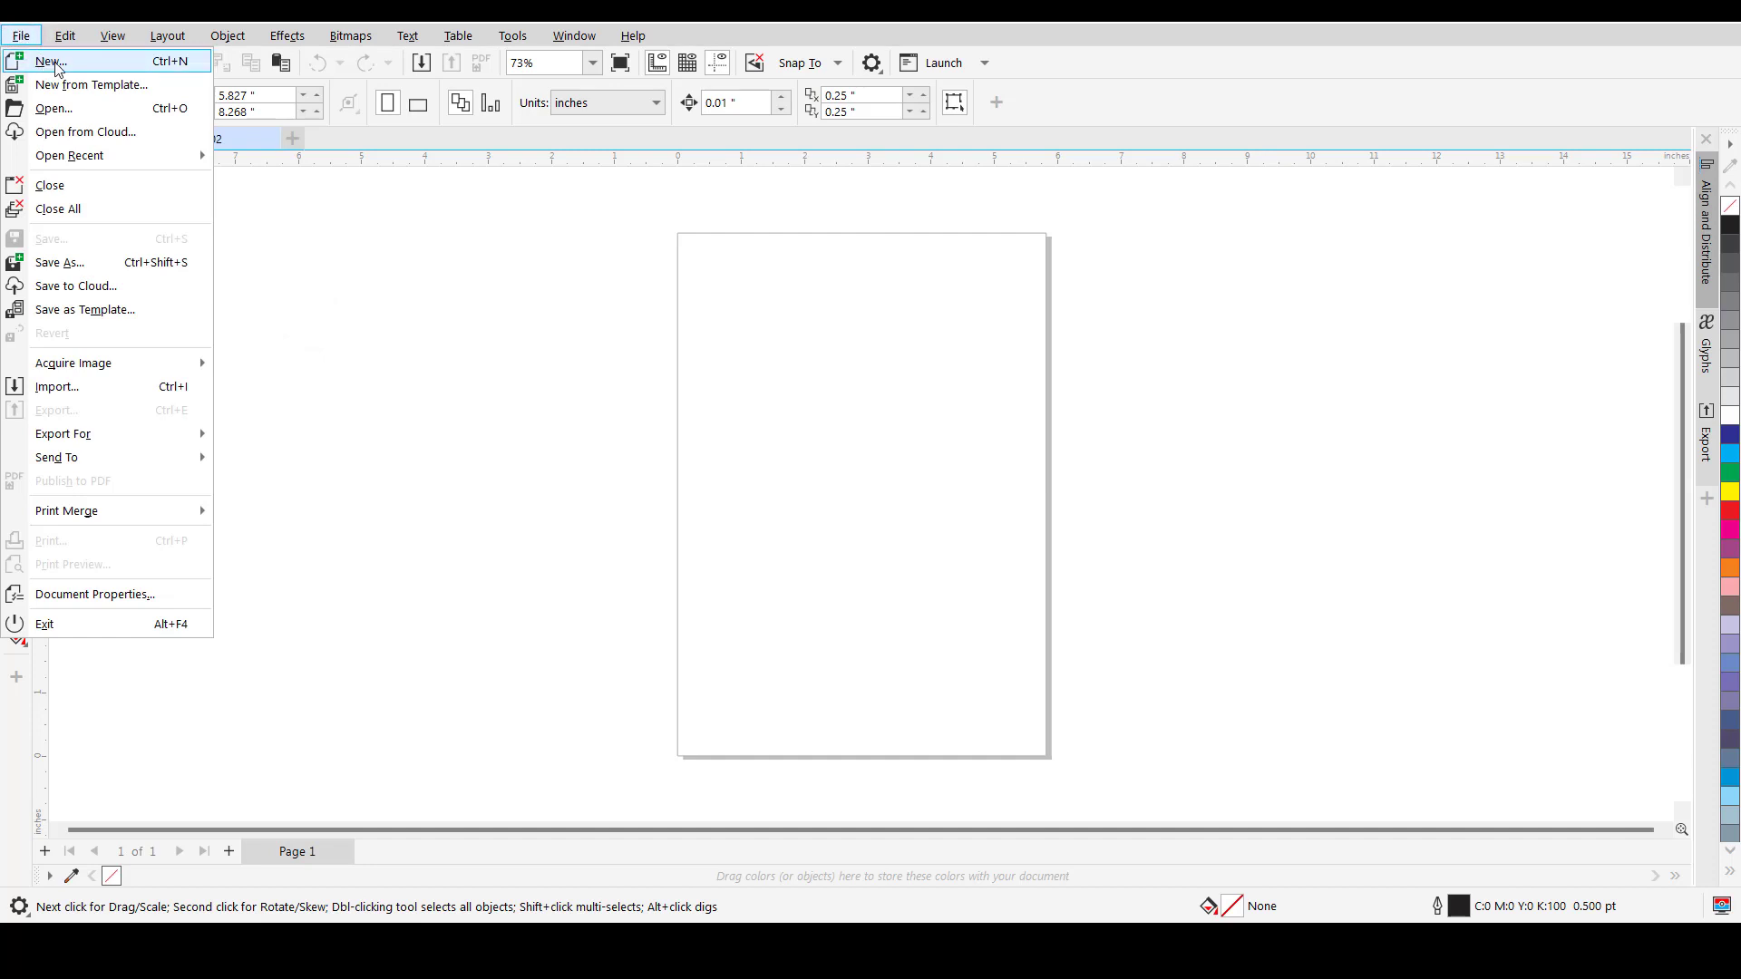
{"action": "left_click", "coordinate": [135, 70]}
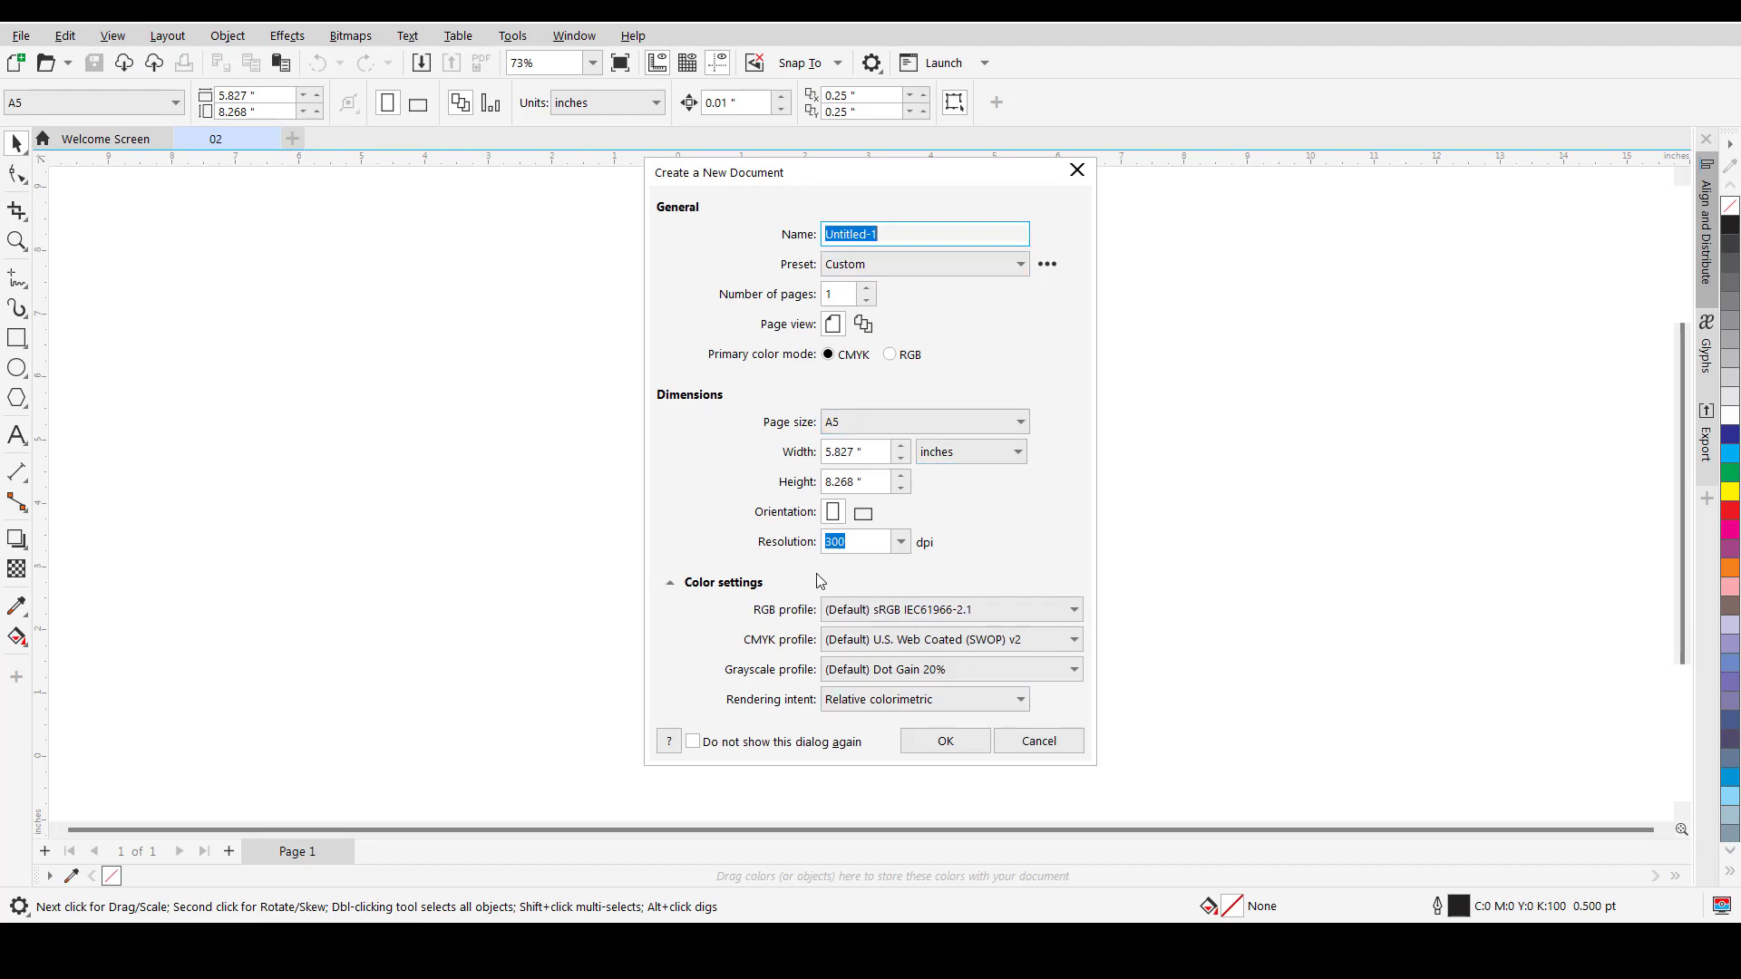
{"action": "left_click", "coordinate": [1077, 169]}
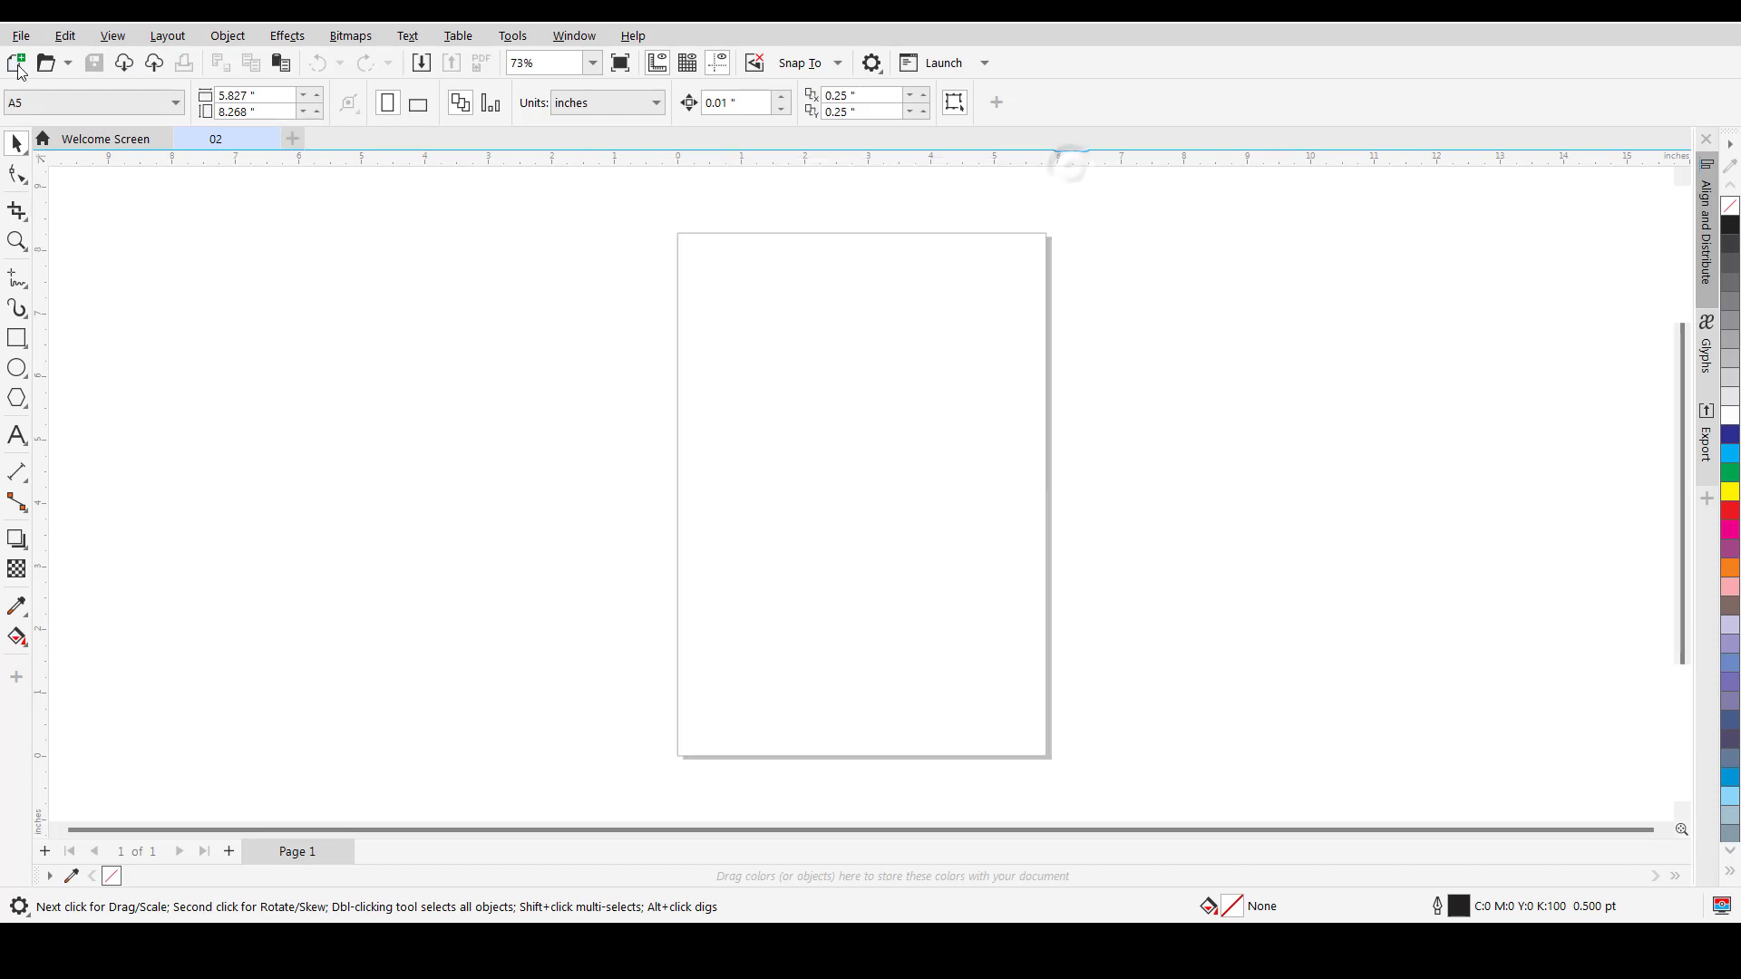
- Check the template source choices and create a new document from the yellow 2025 Job Fair flyer template
{"action": "left_click", "coordinate": [20, 36]}
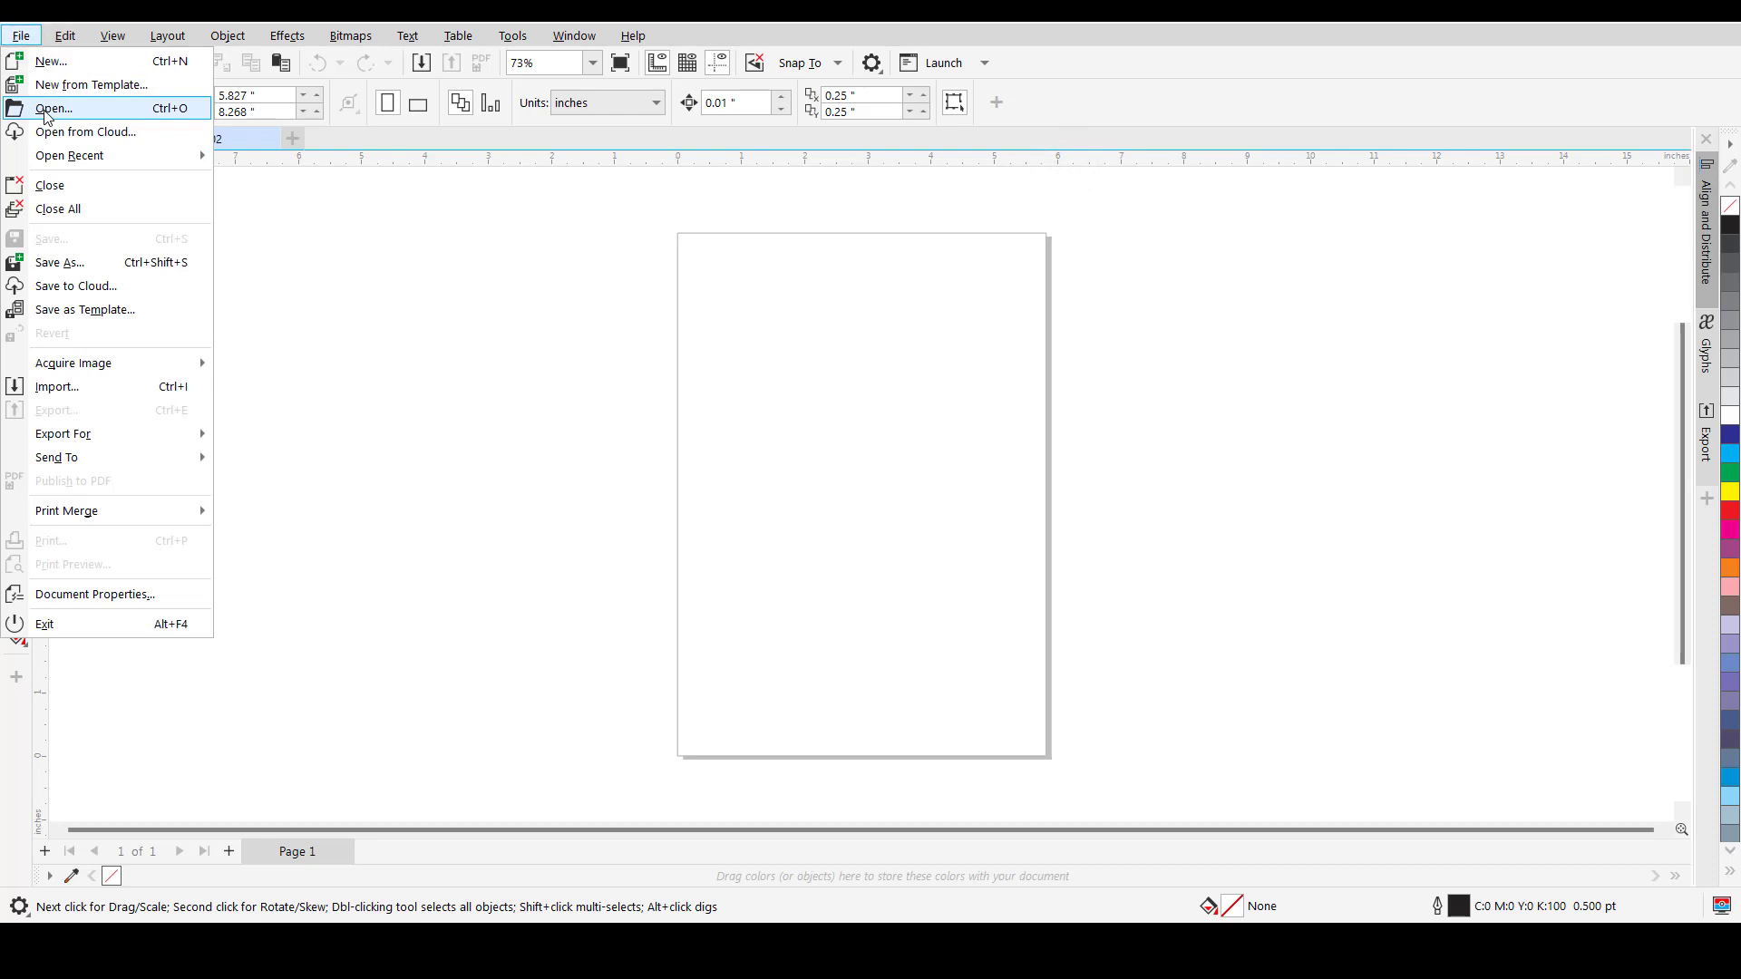
{"action": "left_click", "coordinate": [65, 90]}
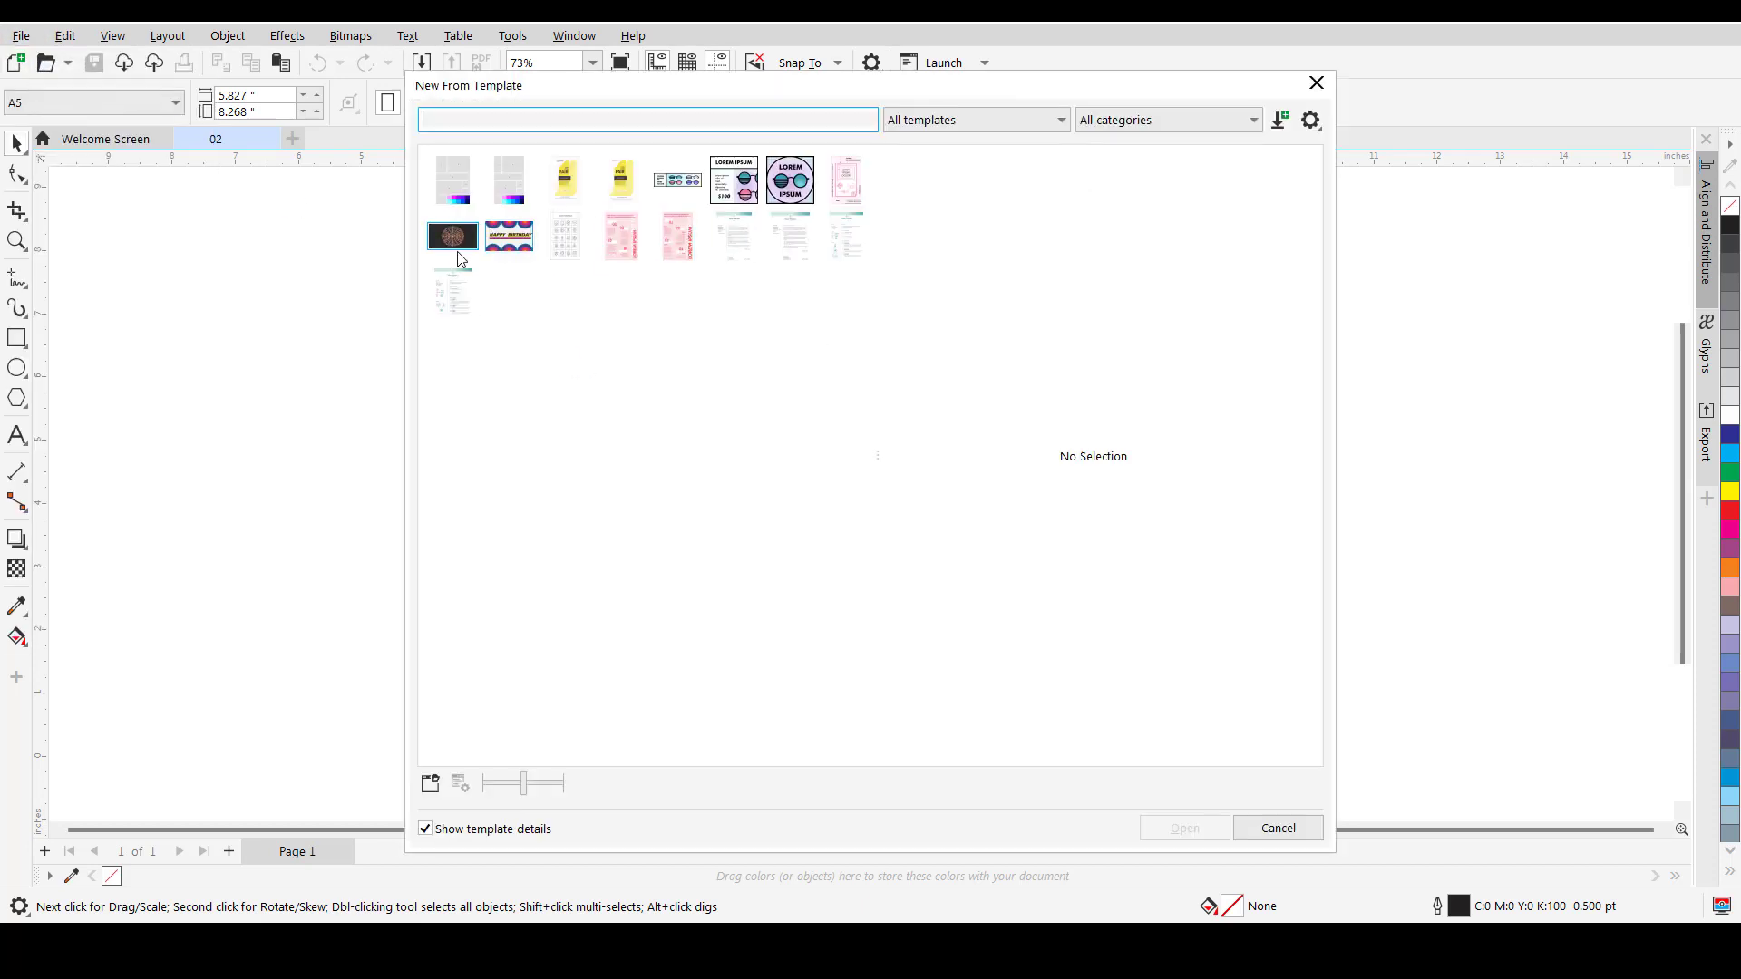
{"action": "left_click", "coordinate": [1052, 125]}
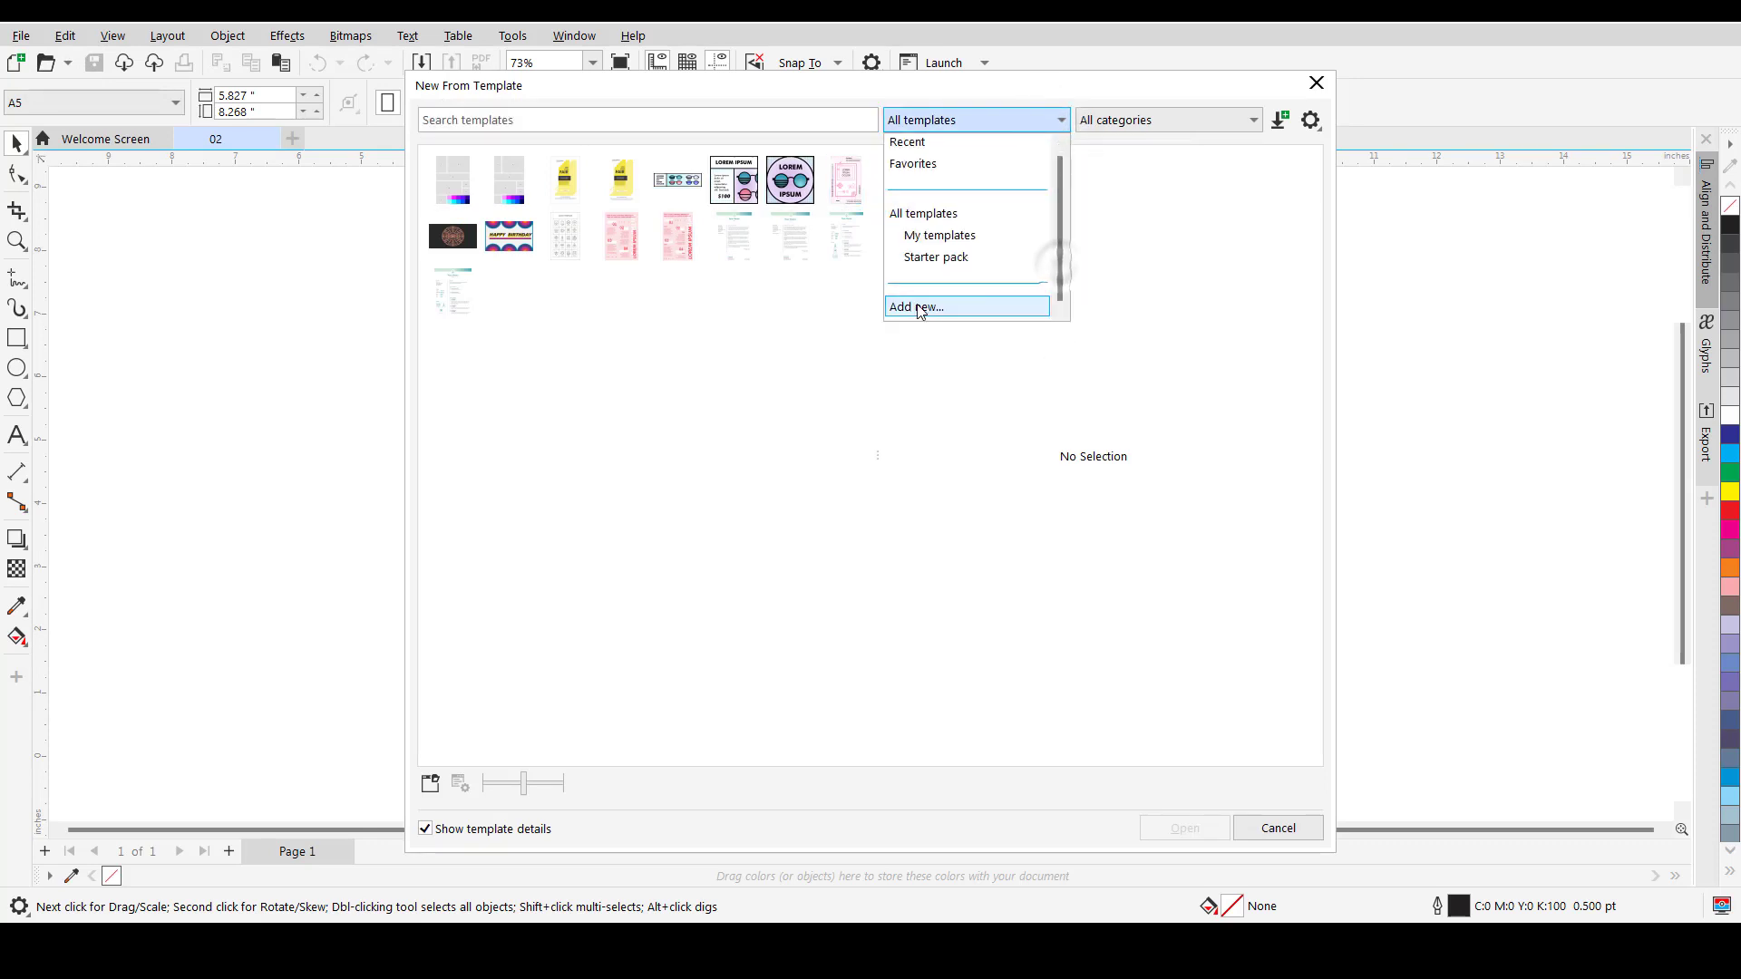
{"action": "left_click", "coordinate": [788, 387]}
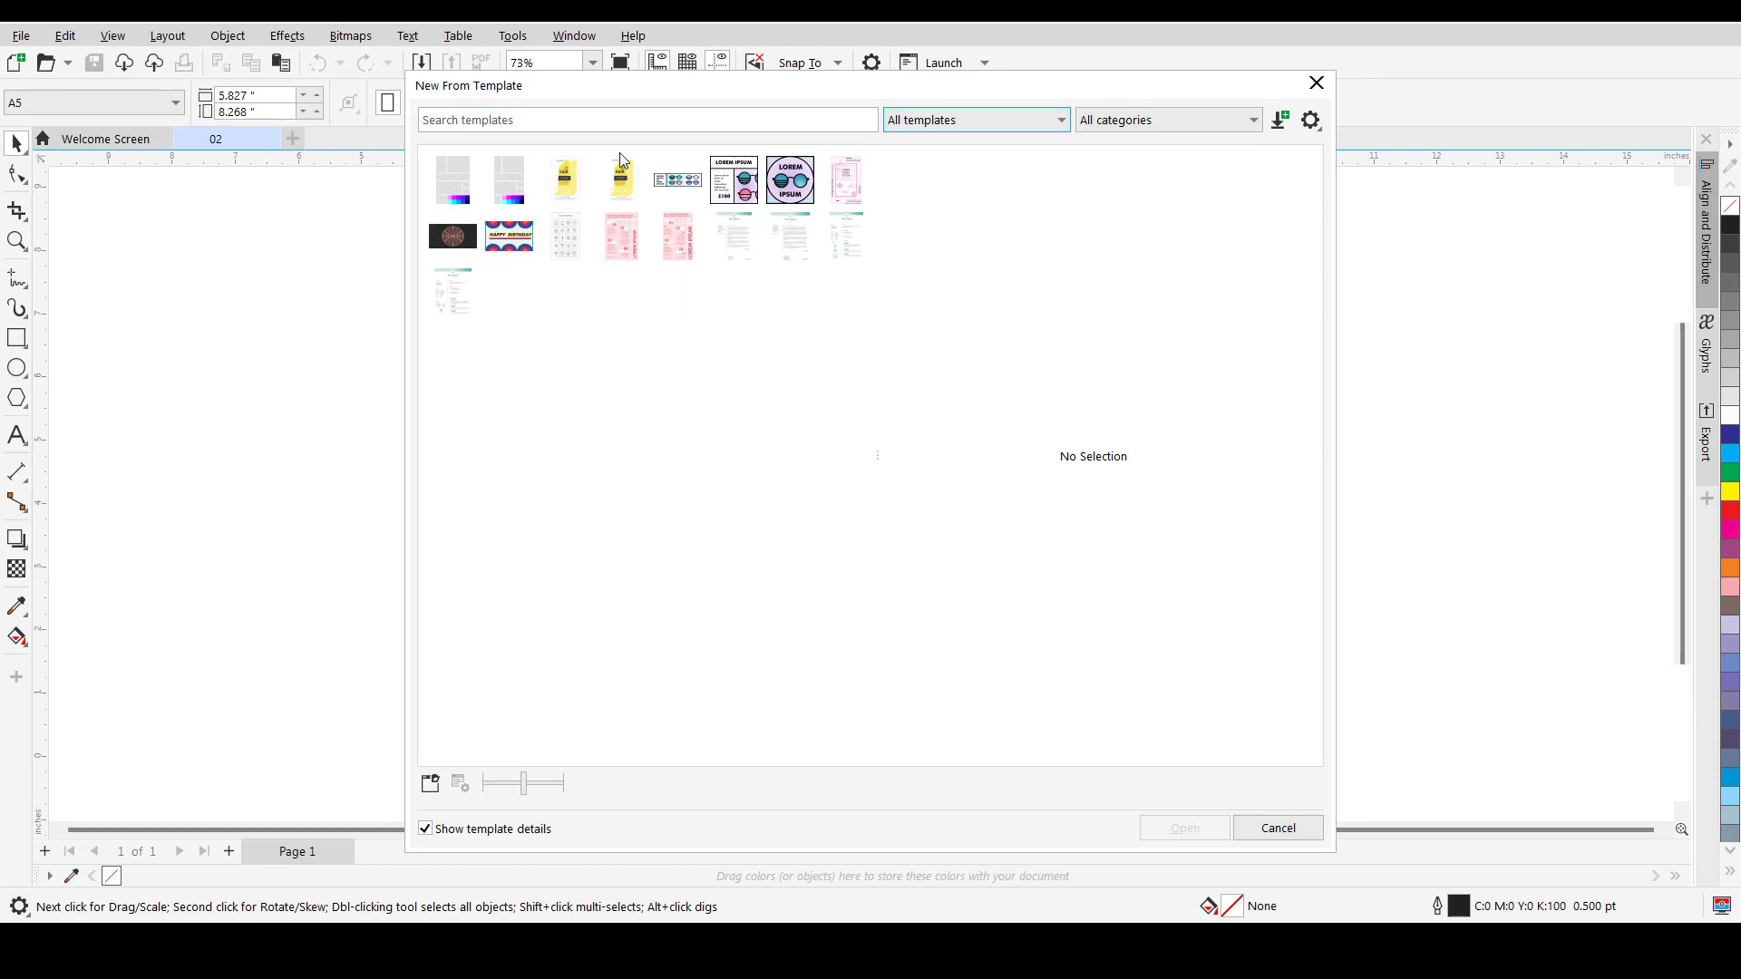
{"action": "key", "text": "Escape"}
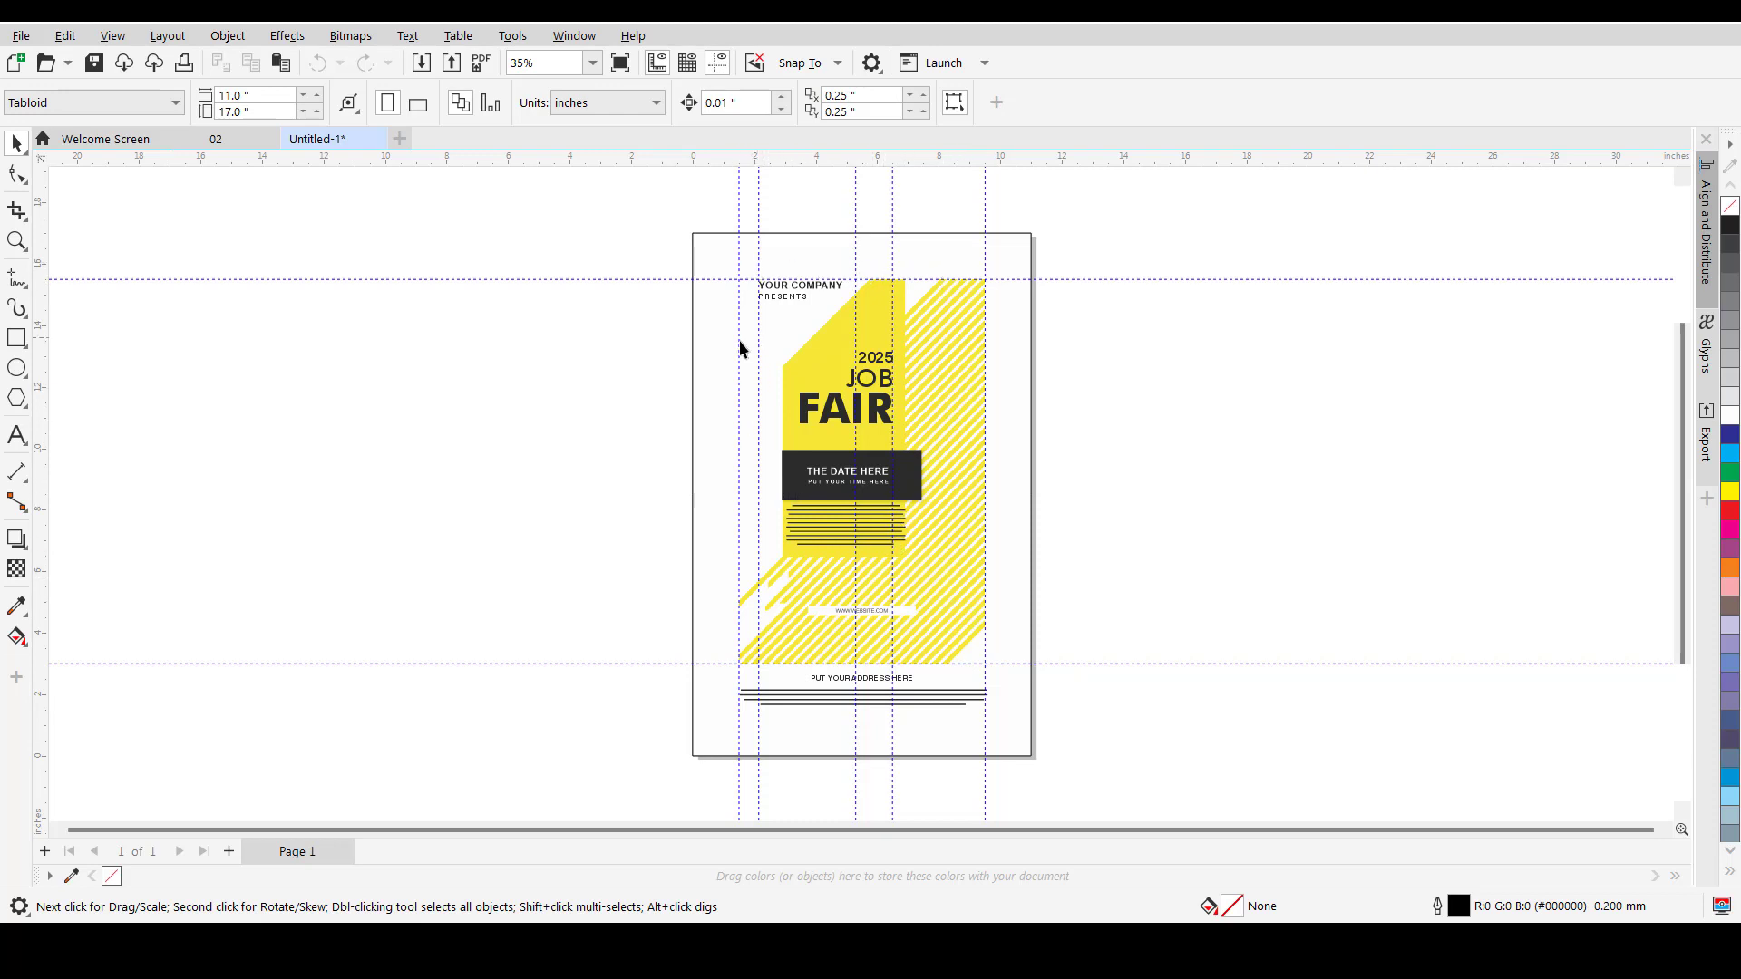
- Examine the date block and body text of the Job Fair flyer up close, then return to the full page
{"action": "left_click", "coordinate": [805, 409]}
{"action": "left_click", "coordinate": [1128, 488]}
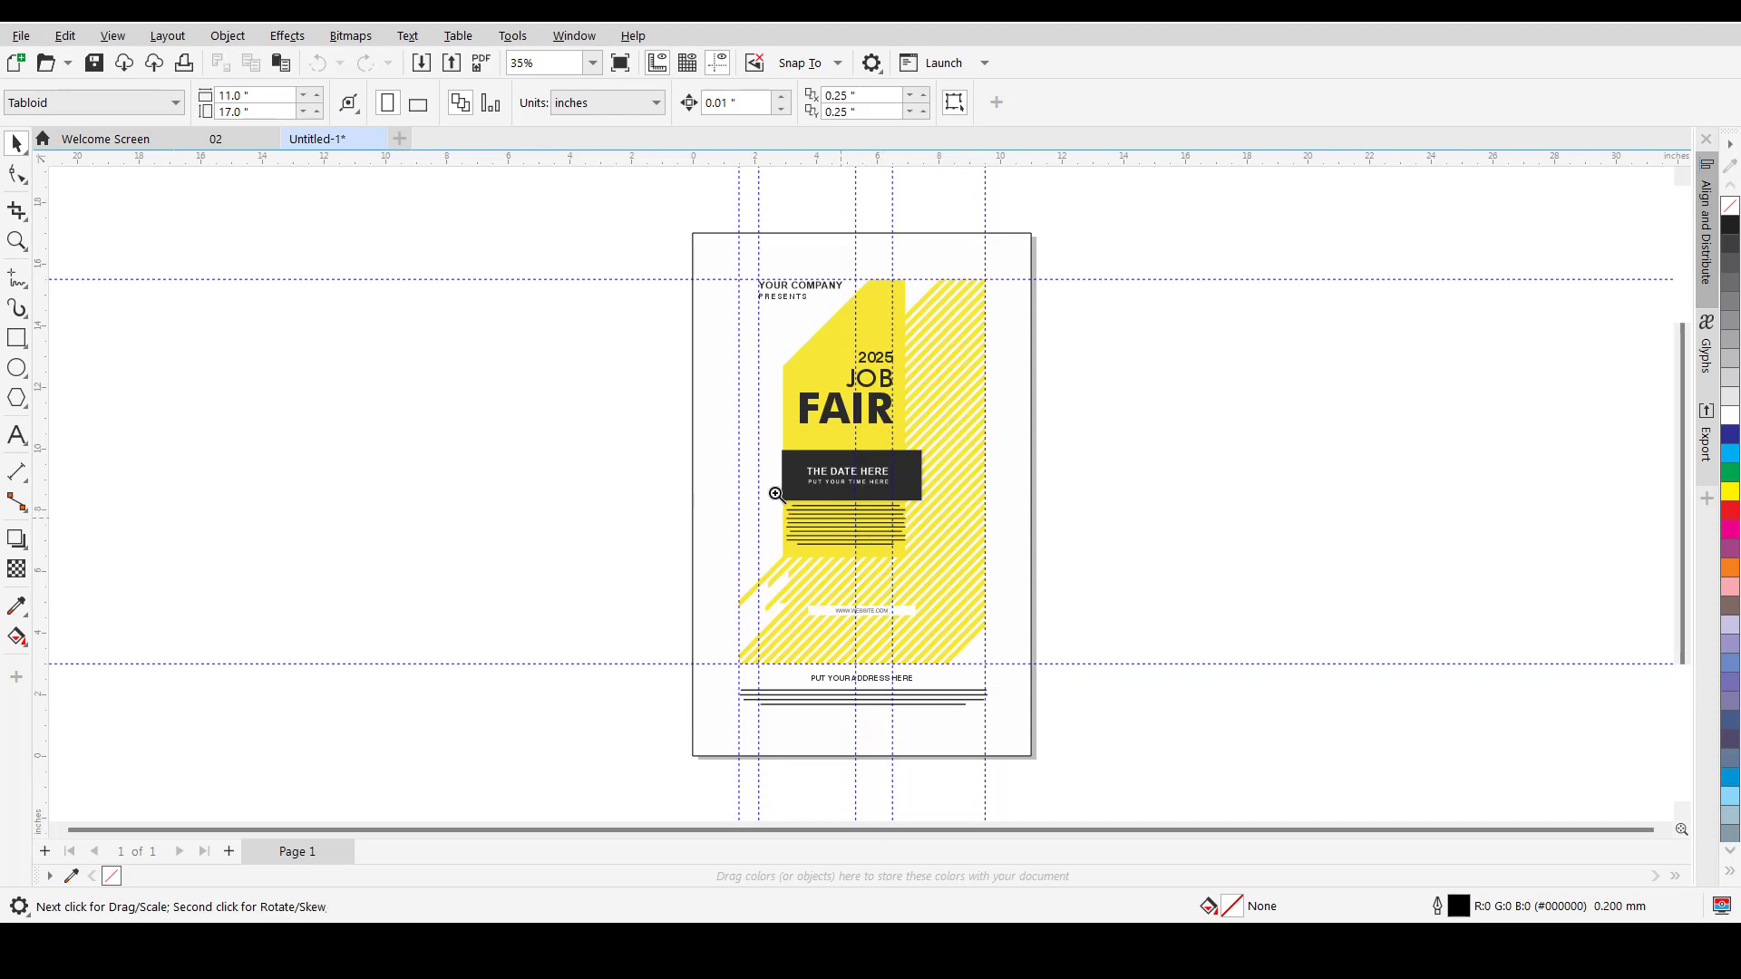
{"action": "key", "text": "z"}
{"action": "left_click_drag", "start_coordinate": [726, 459], "coordinate": [986, 566]}
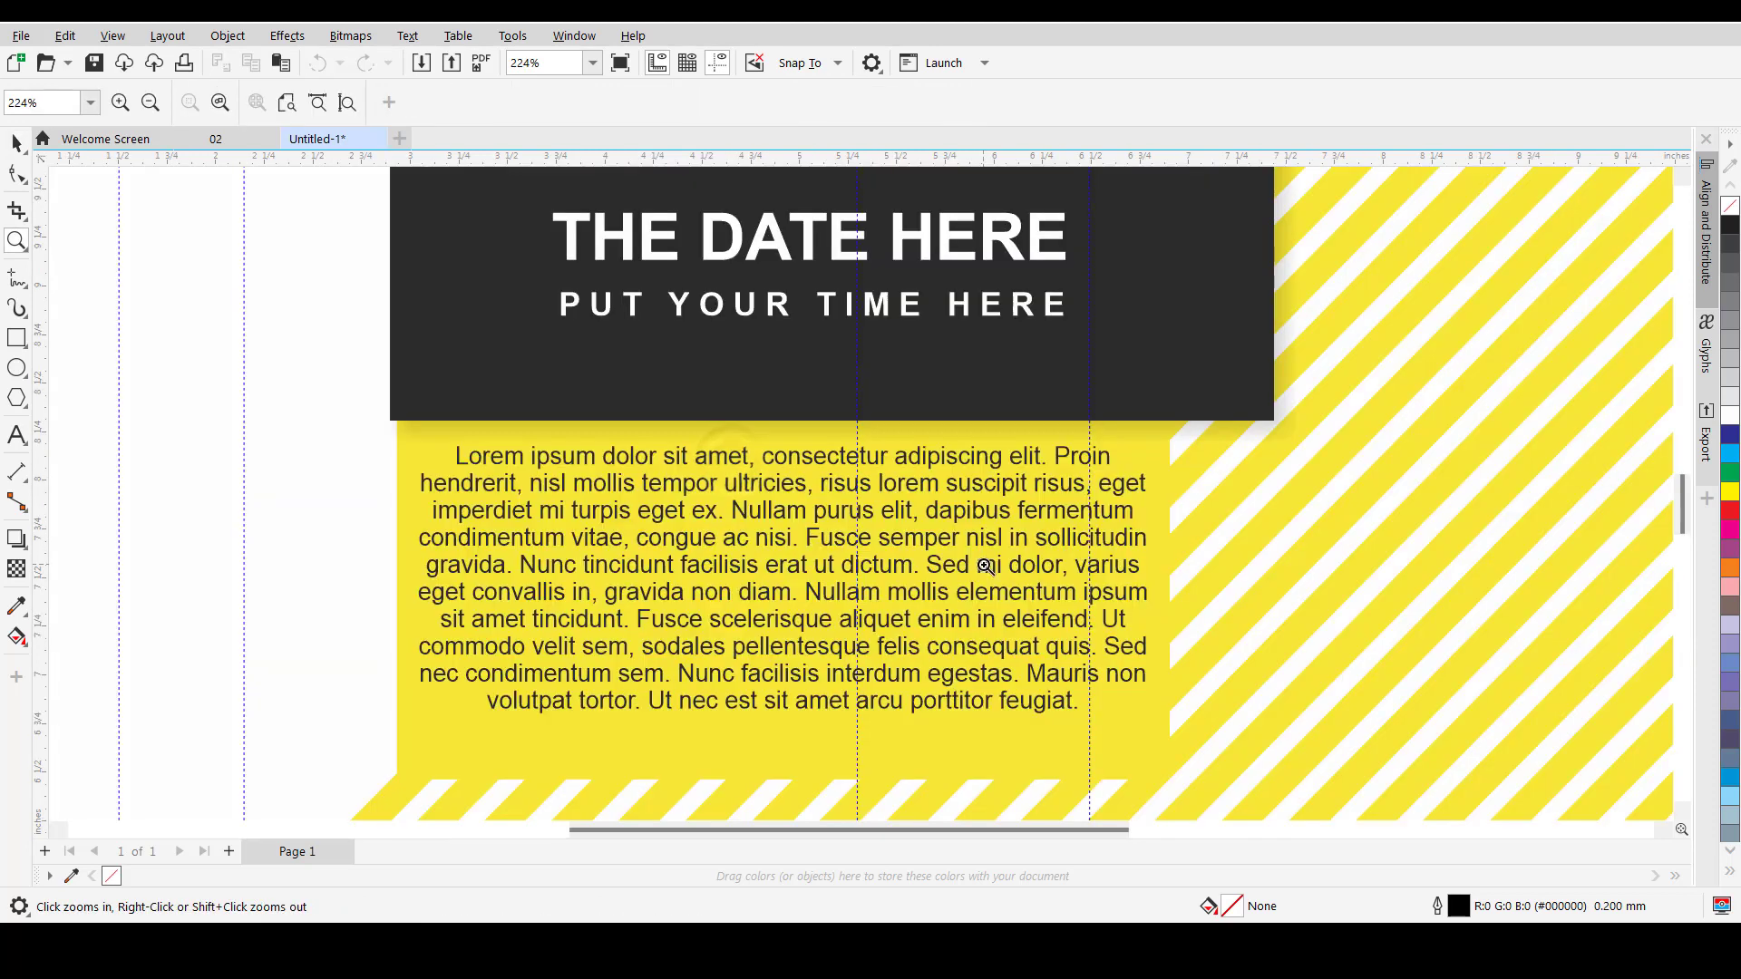
{"action": "right_click", "coordinate": [722, 511]}
{"action": "key", "text": "space"}
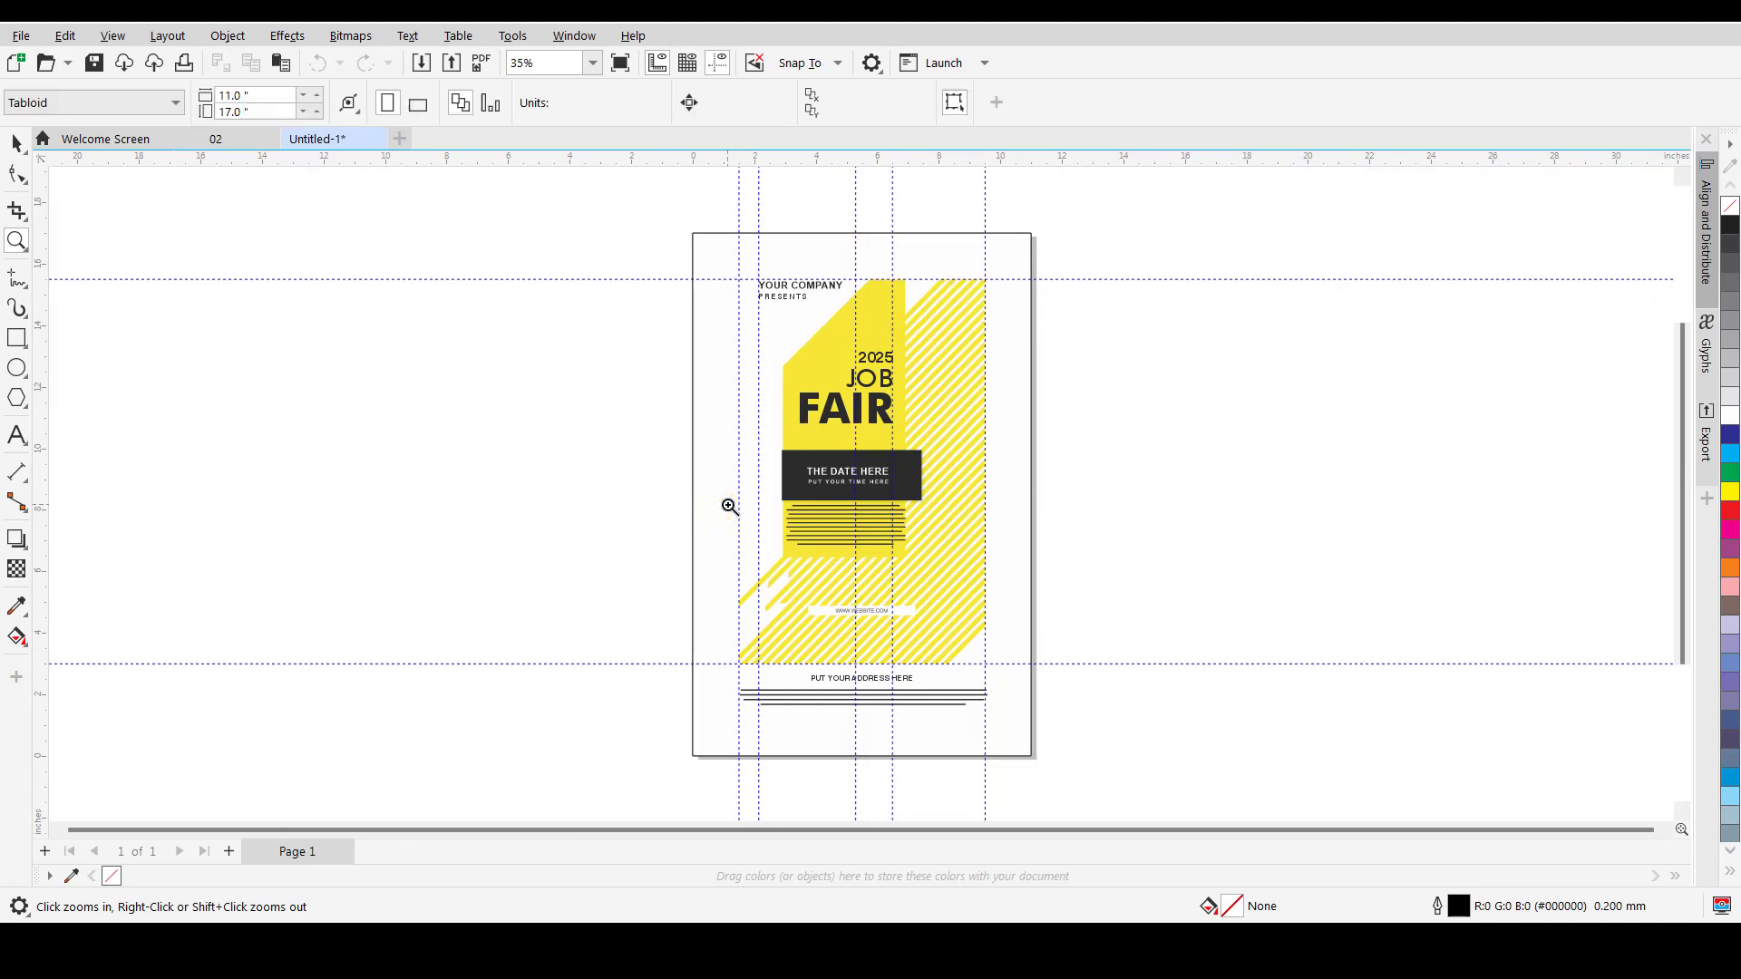
{"action": "left_click", "coordinate": [658, 219]}
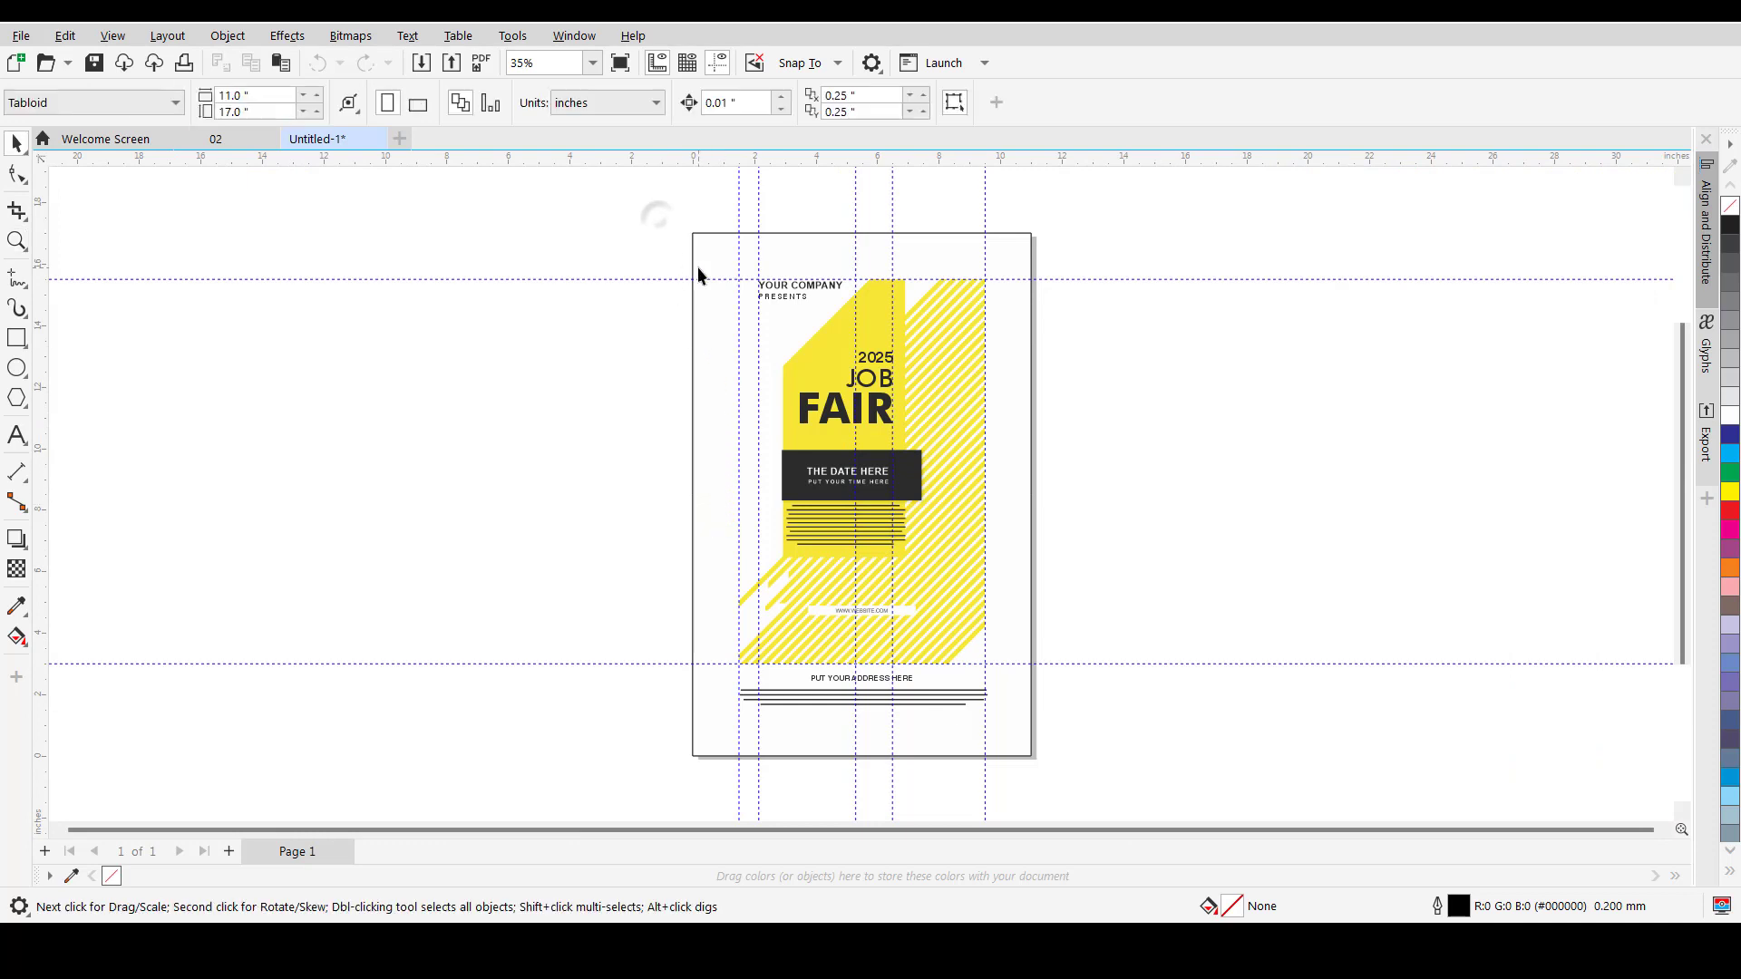
- Open the existing drawing "emeka toon" from the MetroHealthHMO folder
{"action": "left_click", "coordinate": [21, 35]}
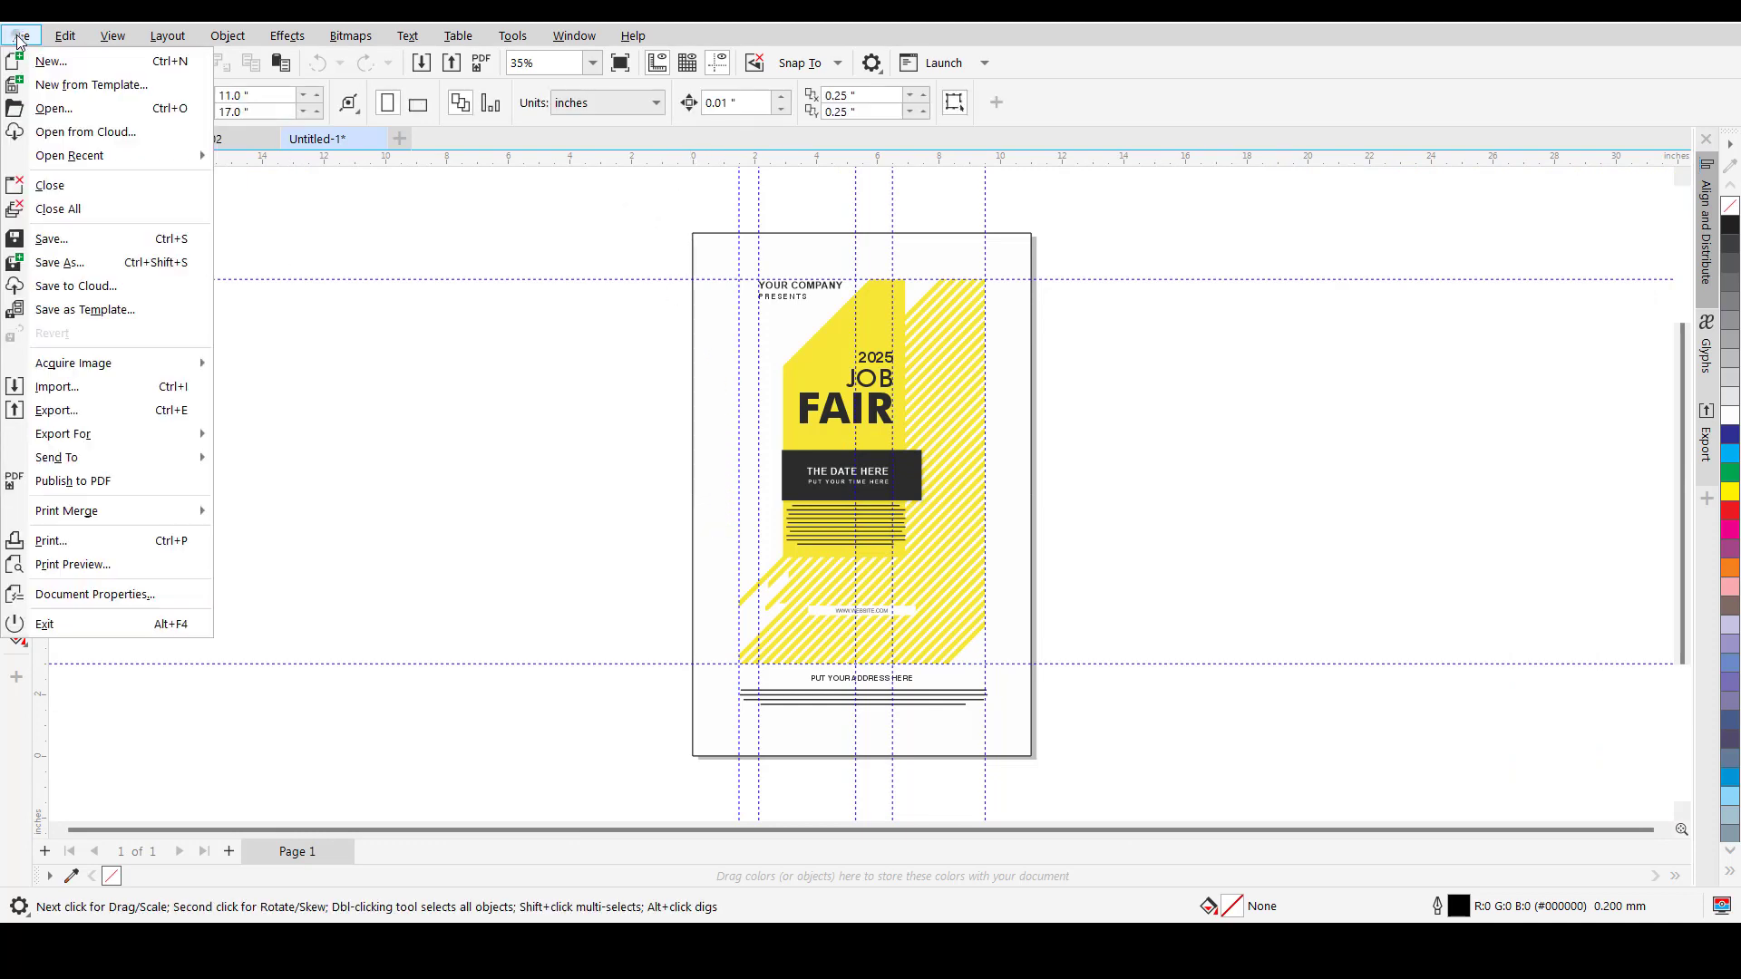
{"action": "left_click", "coordinate": [51, 108]}
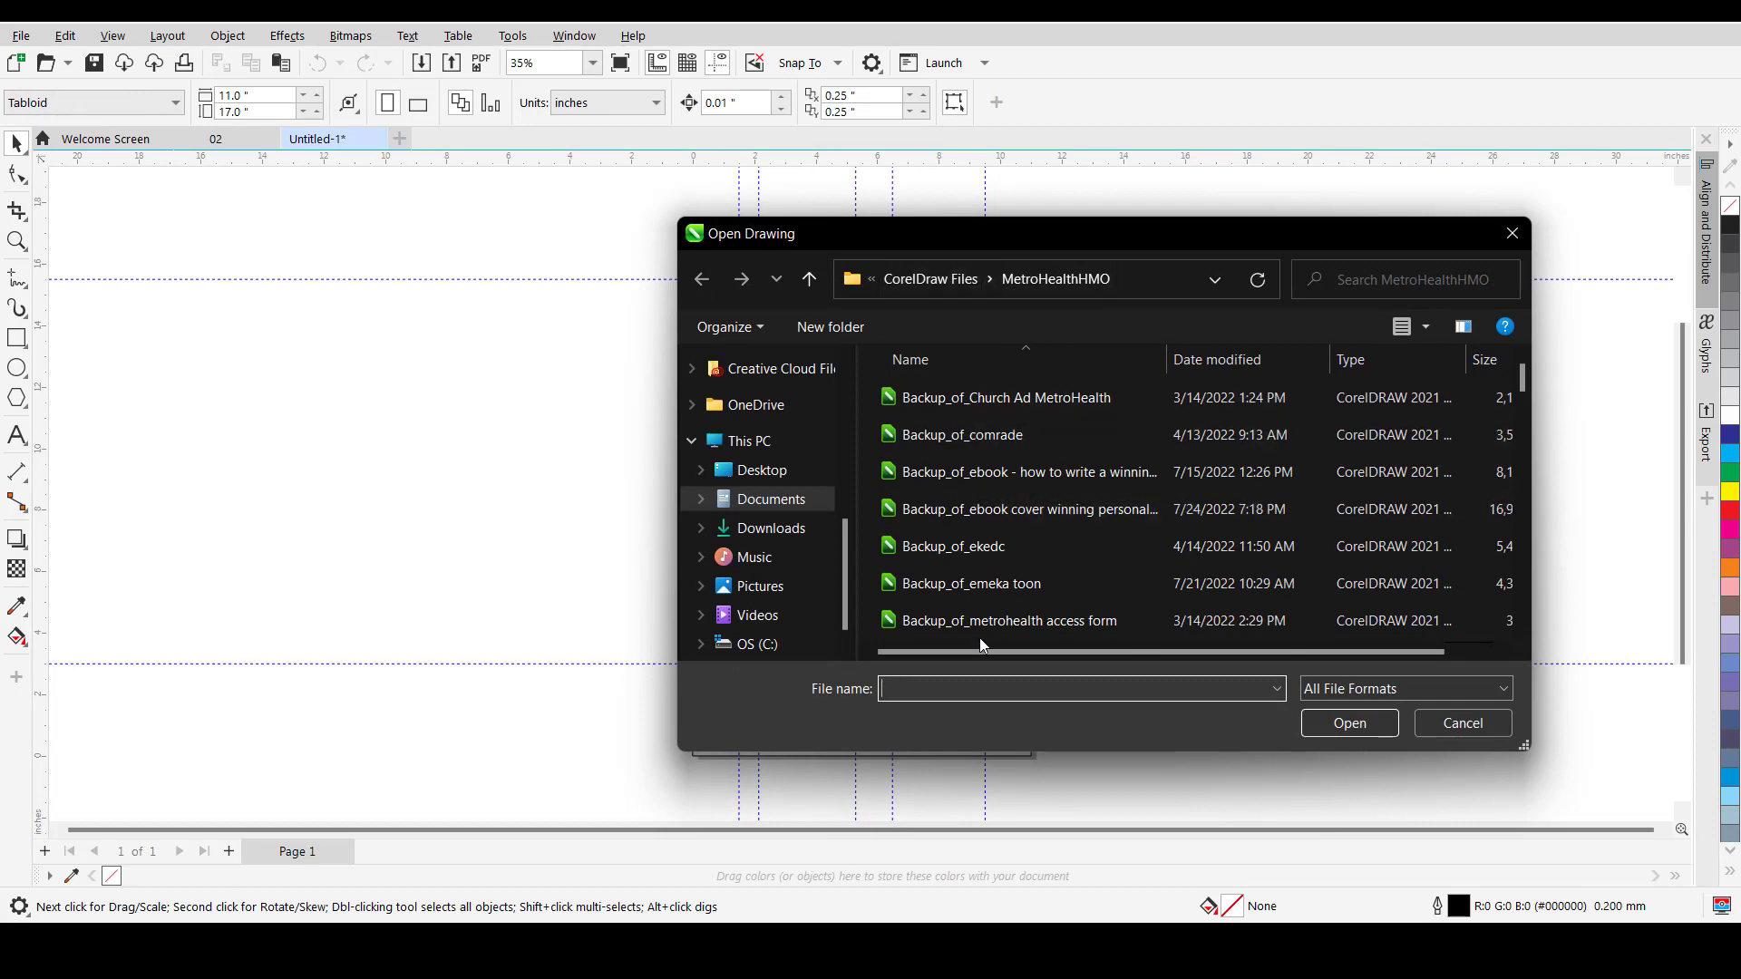
{"action": "left_click", "coordinate": [1522, 633]}
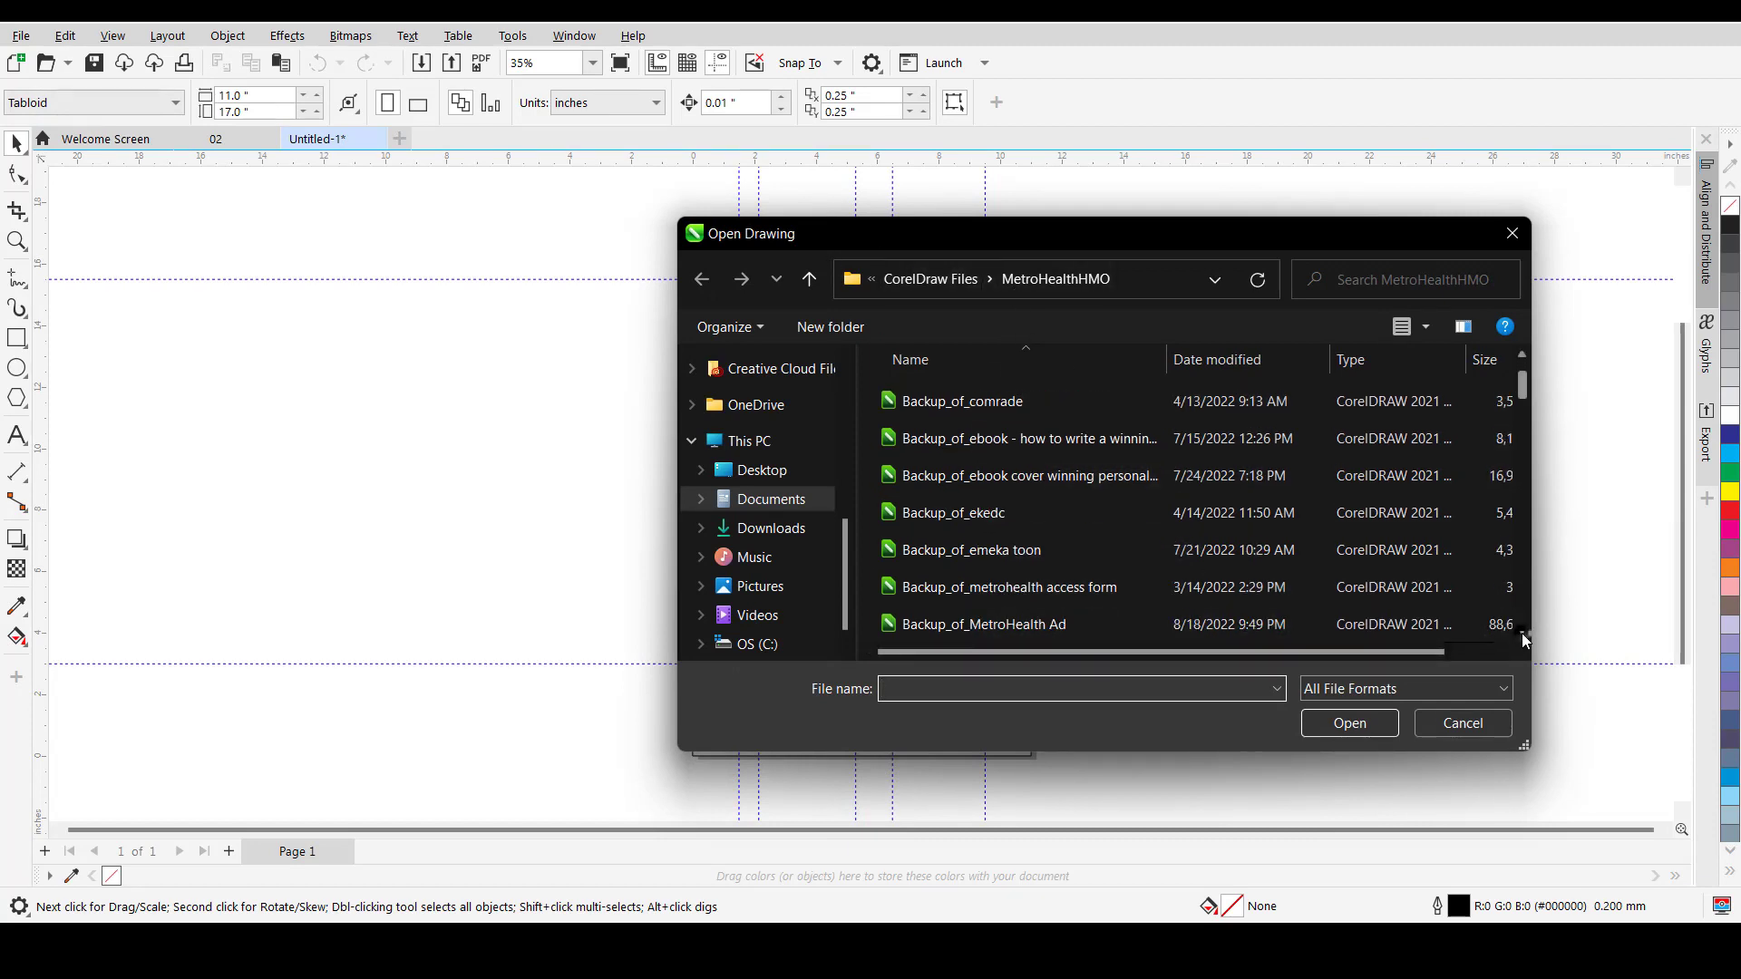
{"action": "left_click_drag", "start_coordinate": [1521, 633], "coordinate": [1522, 633]}
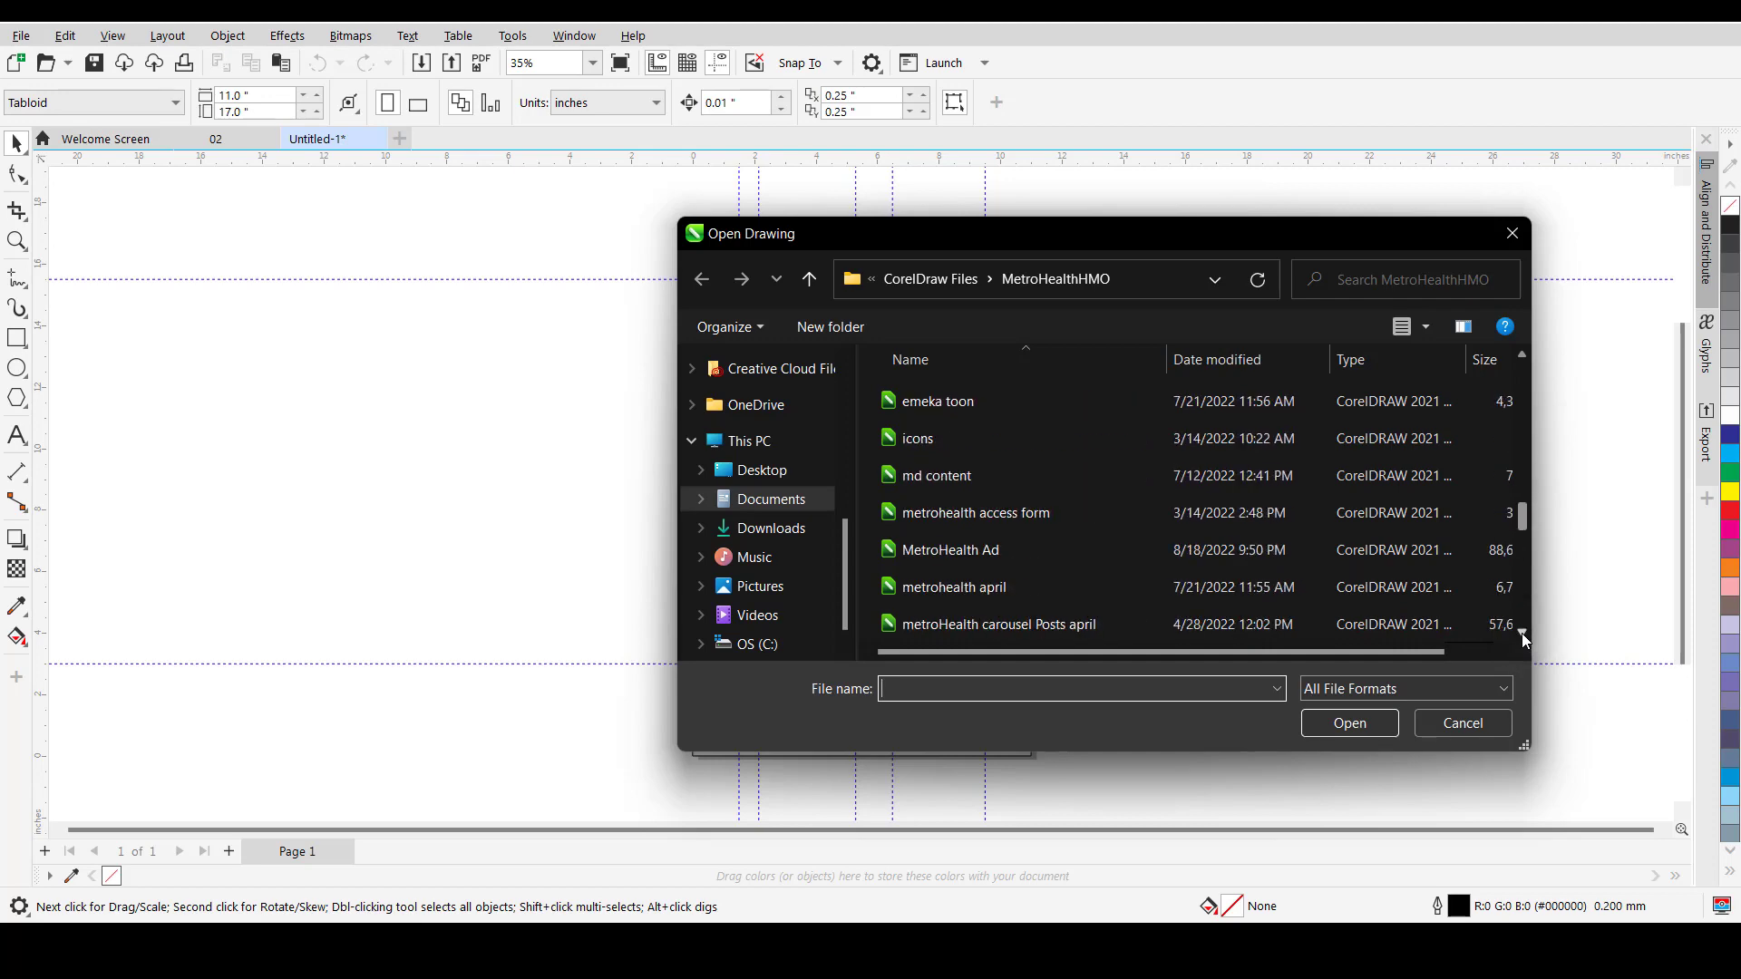
{"action": "left_click", "coordinate": [936, 405]}
{"action": "double_click", "coordinate": [936, 405]}
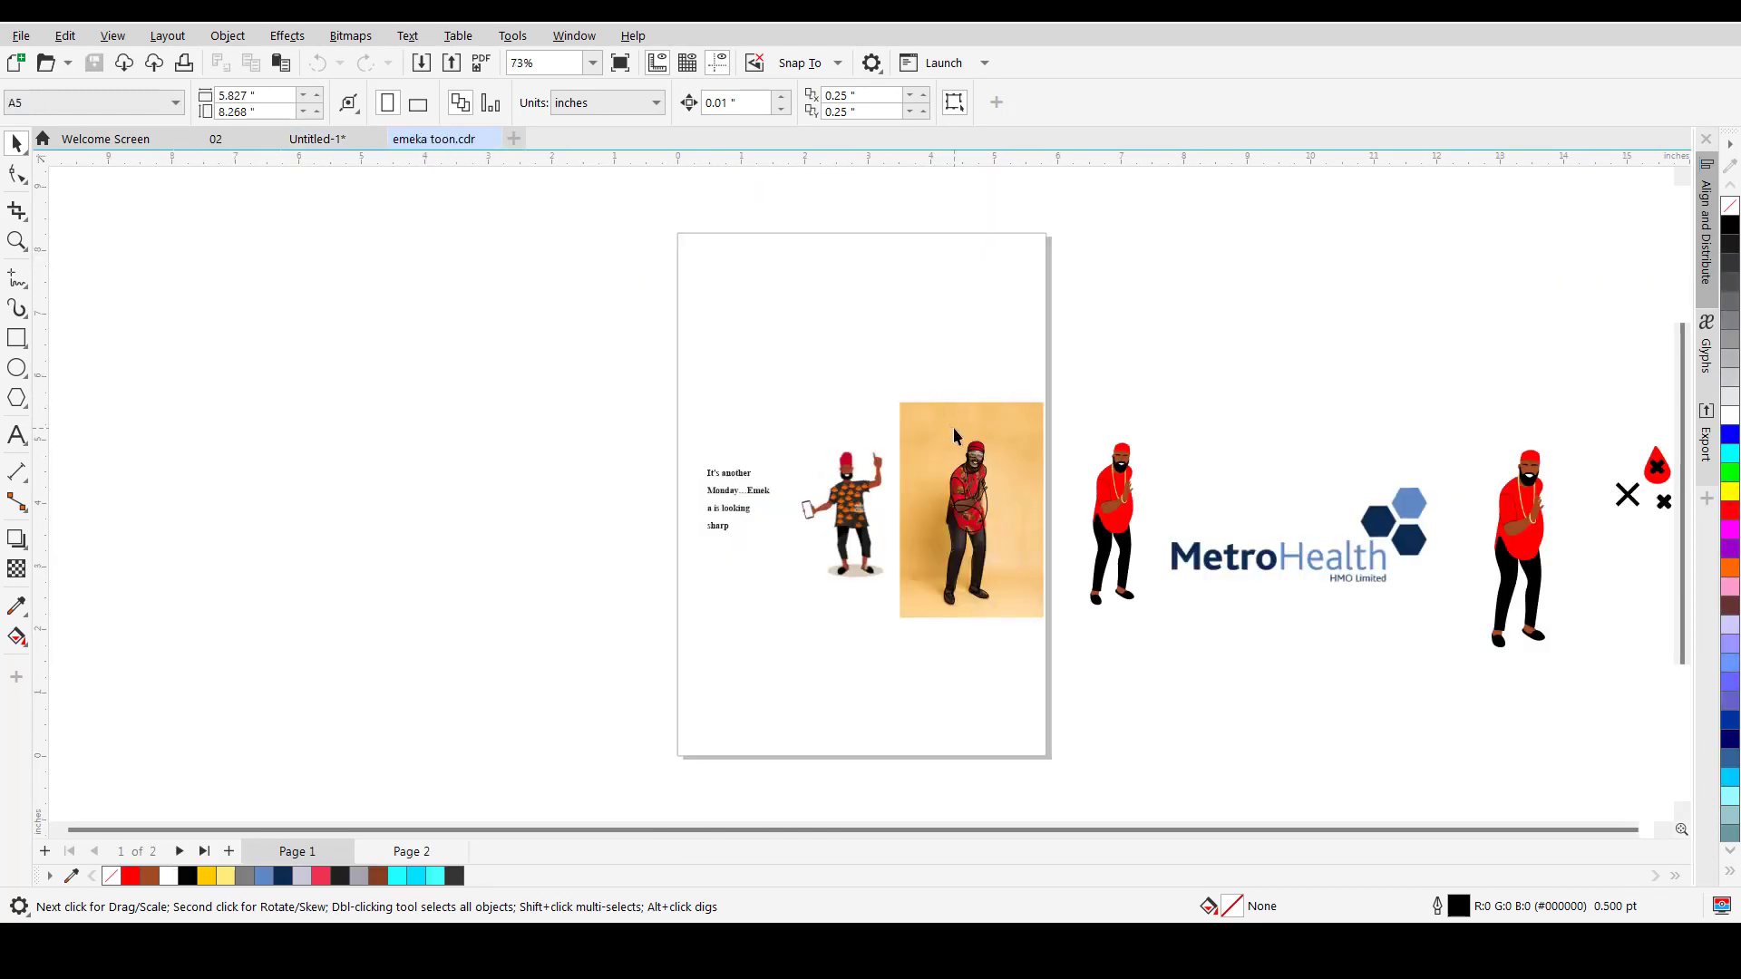
- Examine the cartoon illustrations on page 1 and page 2 of the emeka toon drawing, including the figure in the GVNT. T-shirt
{"action": "key", "text": "z"}
{"action": "left_click_drag", "start_coordinate": [764, 395], "coordinate": [1243, 610]}
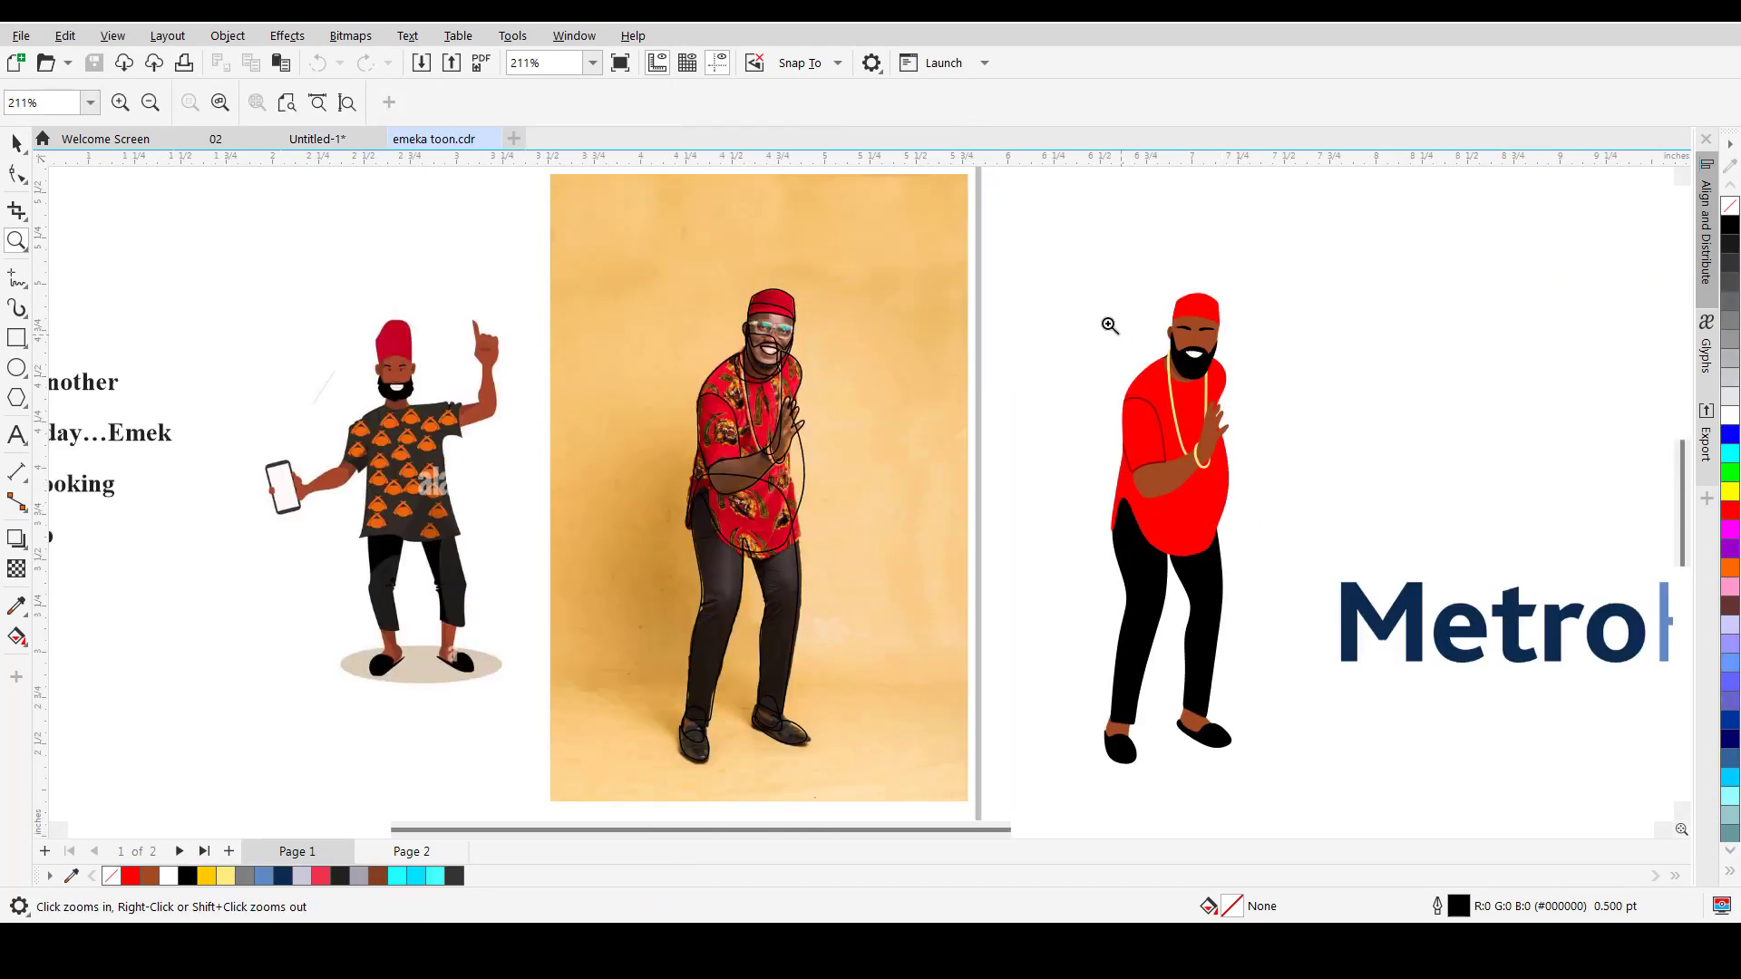
{"action": "left_click_drag", "start_coordinate": [1044, 256], "coordinate": [1390, 792]}
{"action": "right_click", "coordinate": [981, 597]}
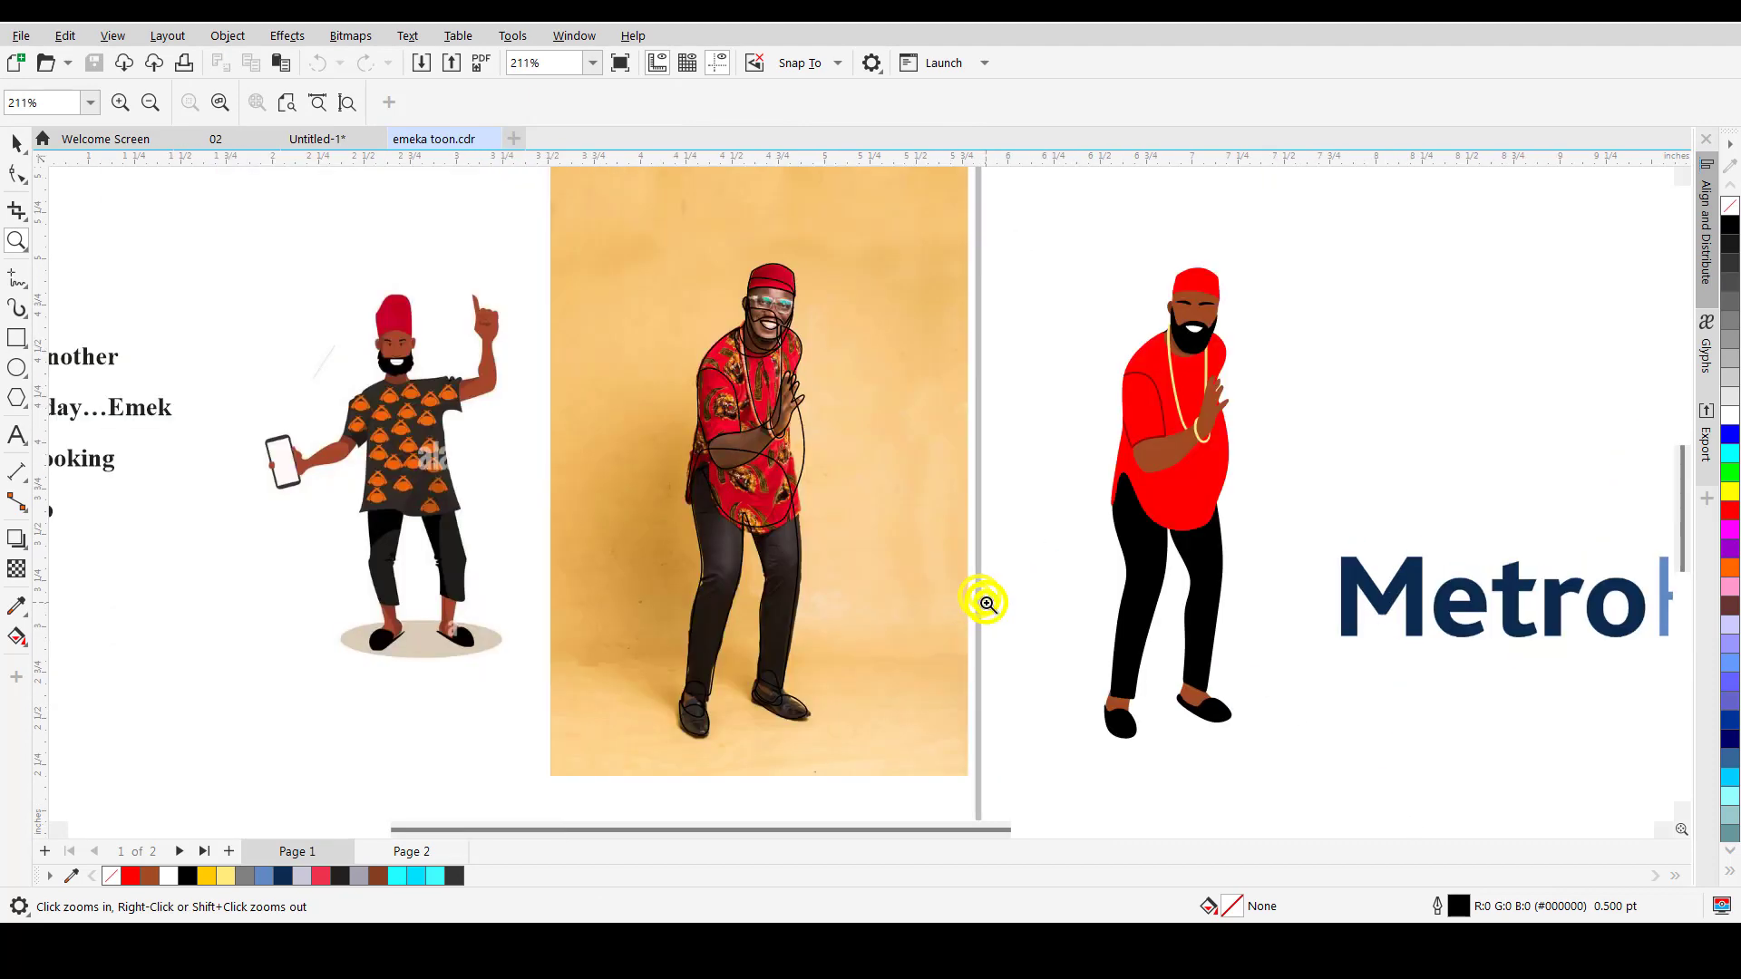
{"action": "right_click", "coordinate": [980, 597]}
{"action": "key", "text": "Page_Down"}
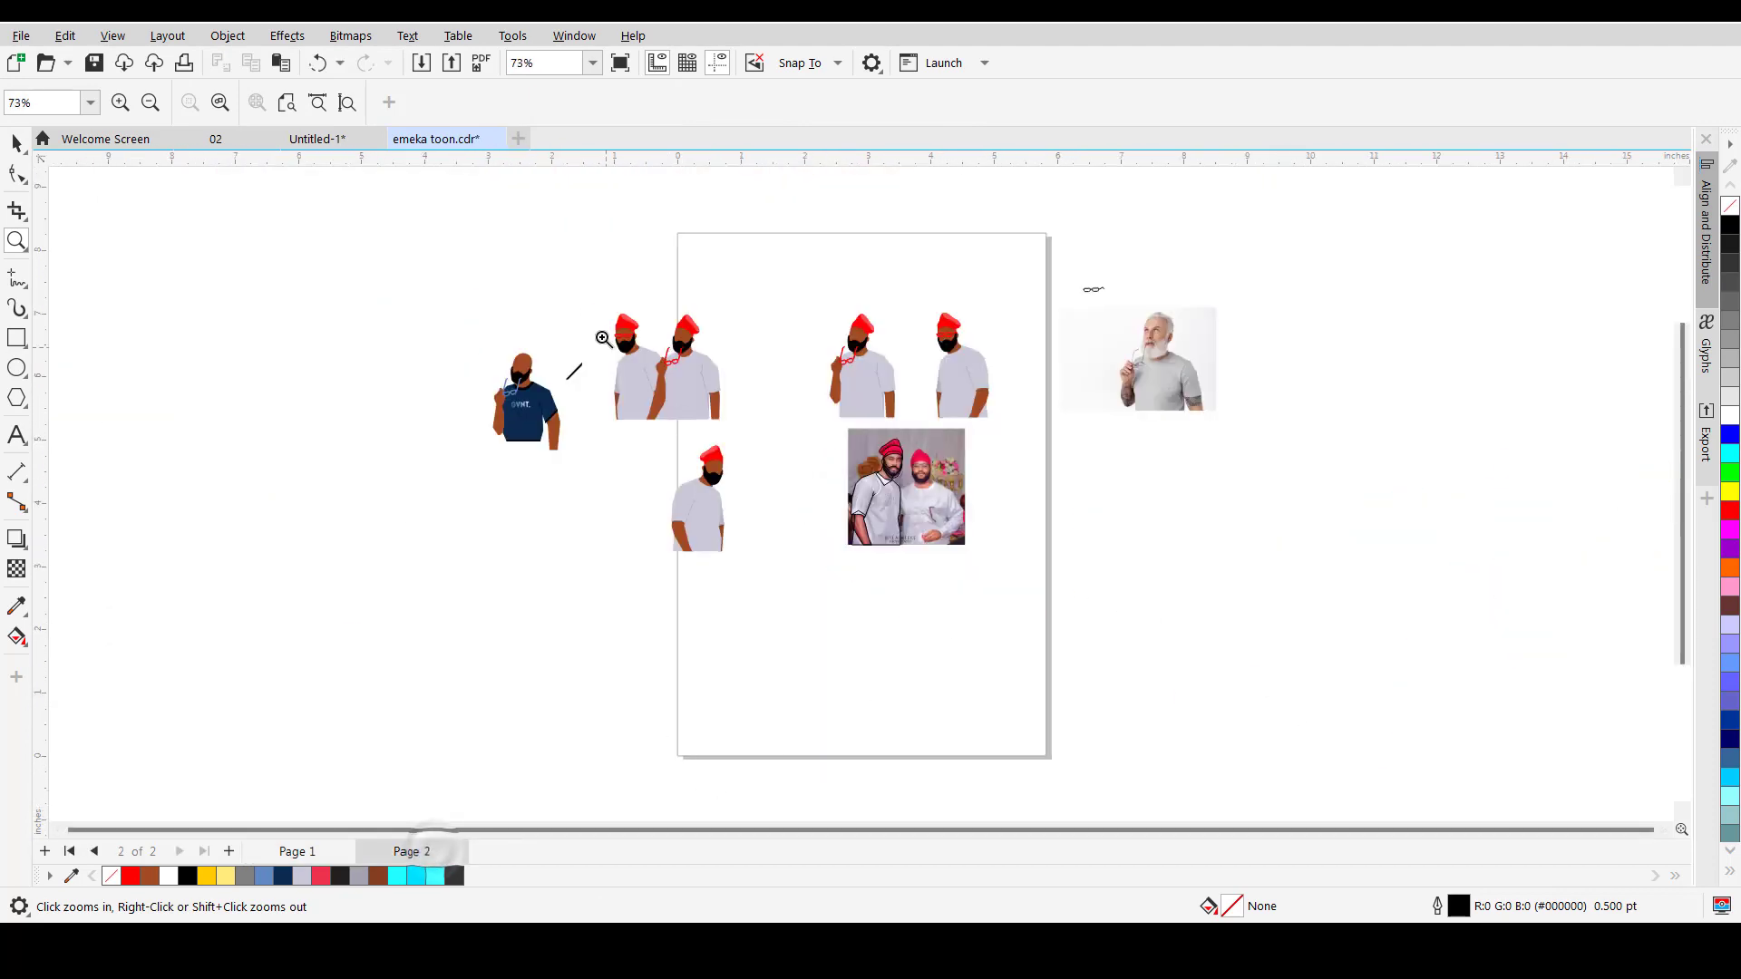
{"action": "left_click_drag", "start_coordinate": [595, 303], "coordinate": [977, 546]}
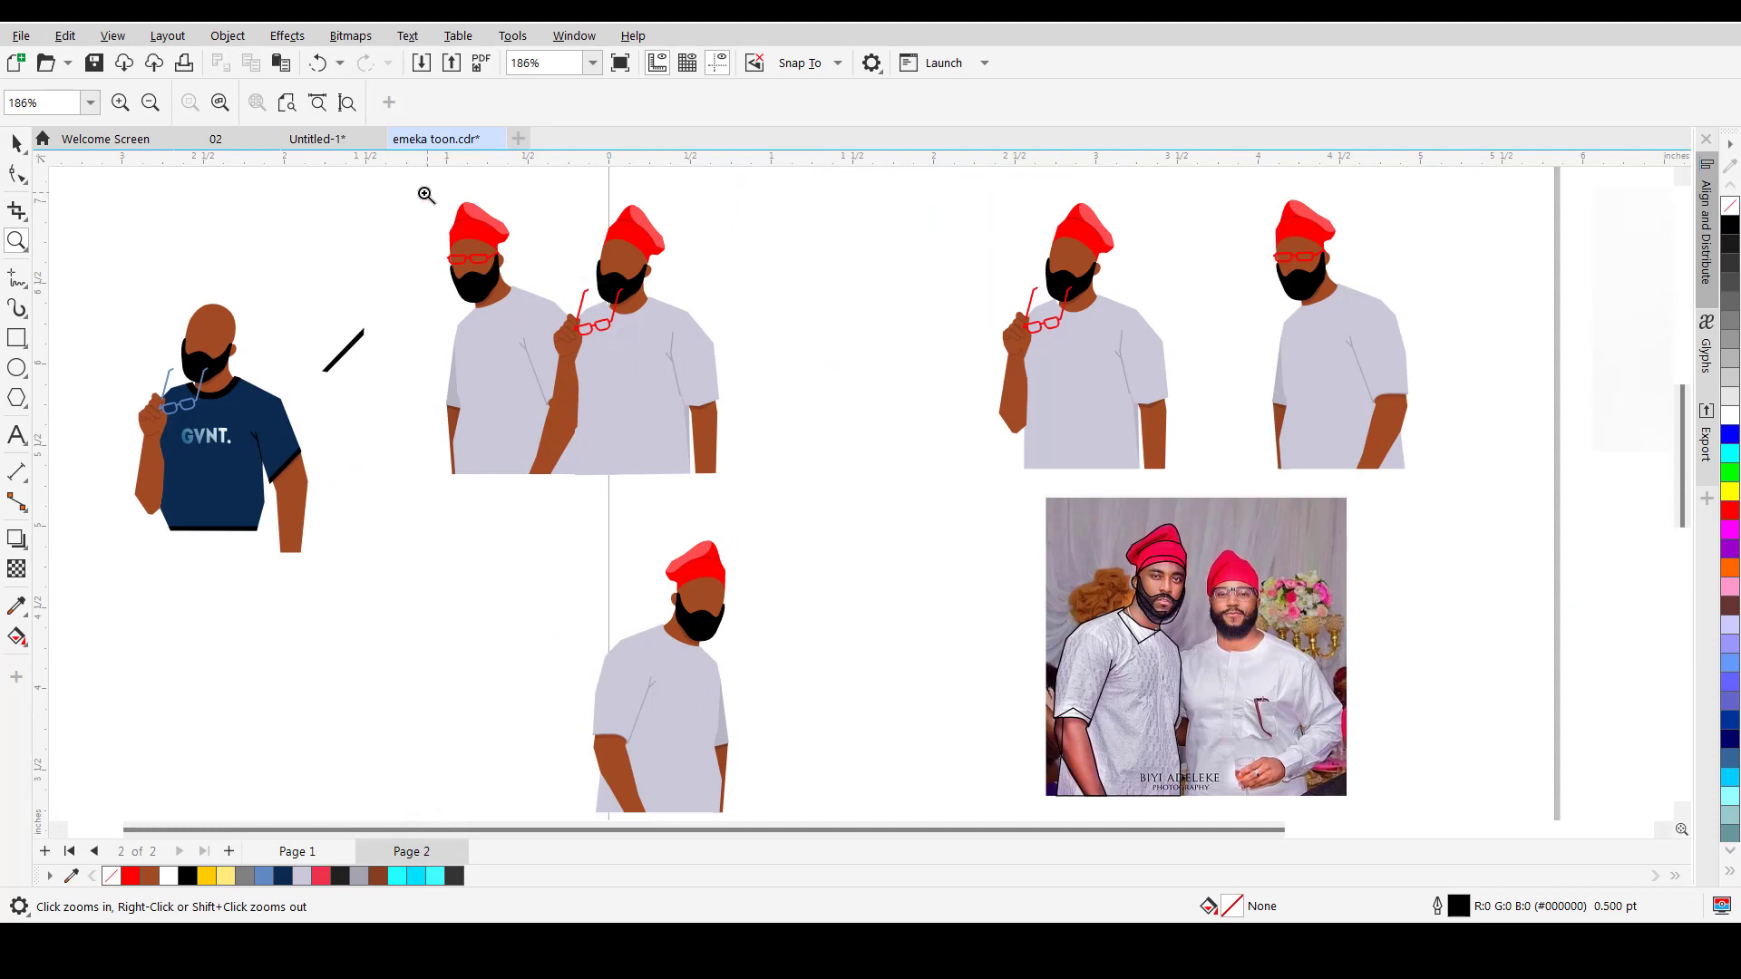
{"action": "left_click_drag", "start_coordinate": [406, 195], "coordinate": [780, 508]}
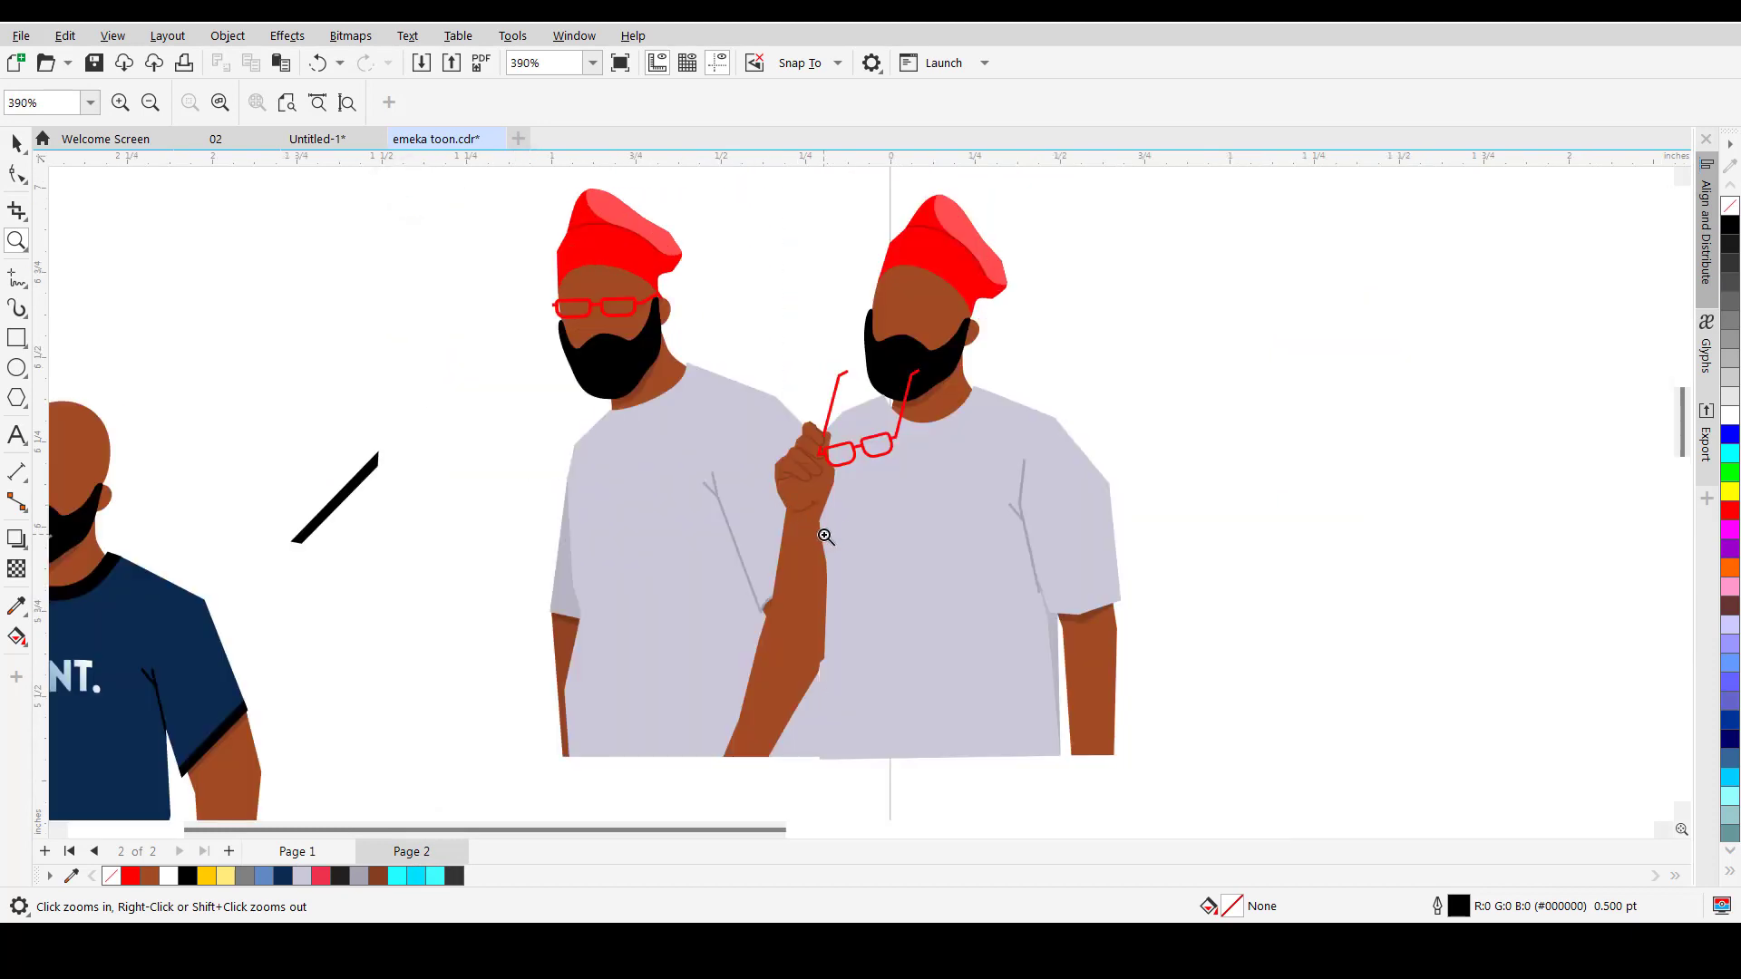
{"action": "right_click", "coordinate": [817, 531]}
{"action": "left_click_drag", "start_coordinate": [109, 279], "coordinate": [373, 595]}
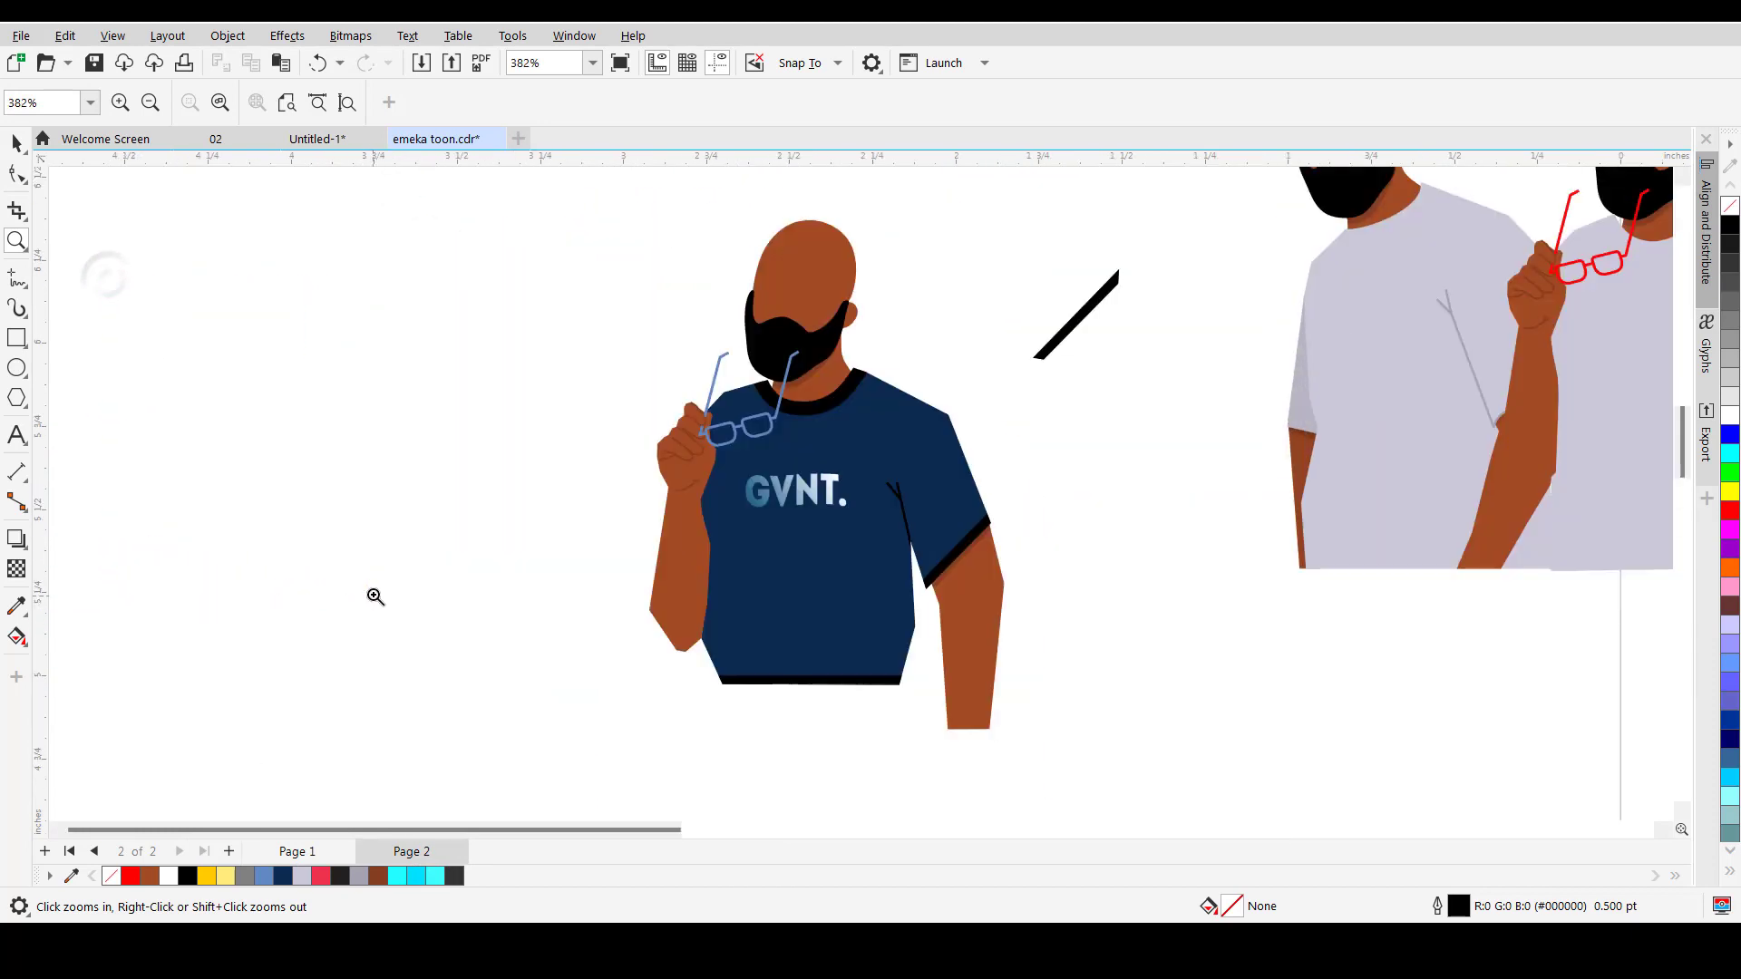
{"action": "key", "text": "space"}
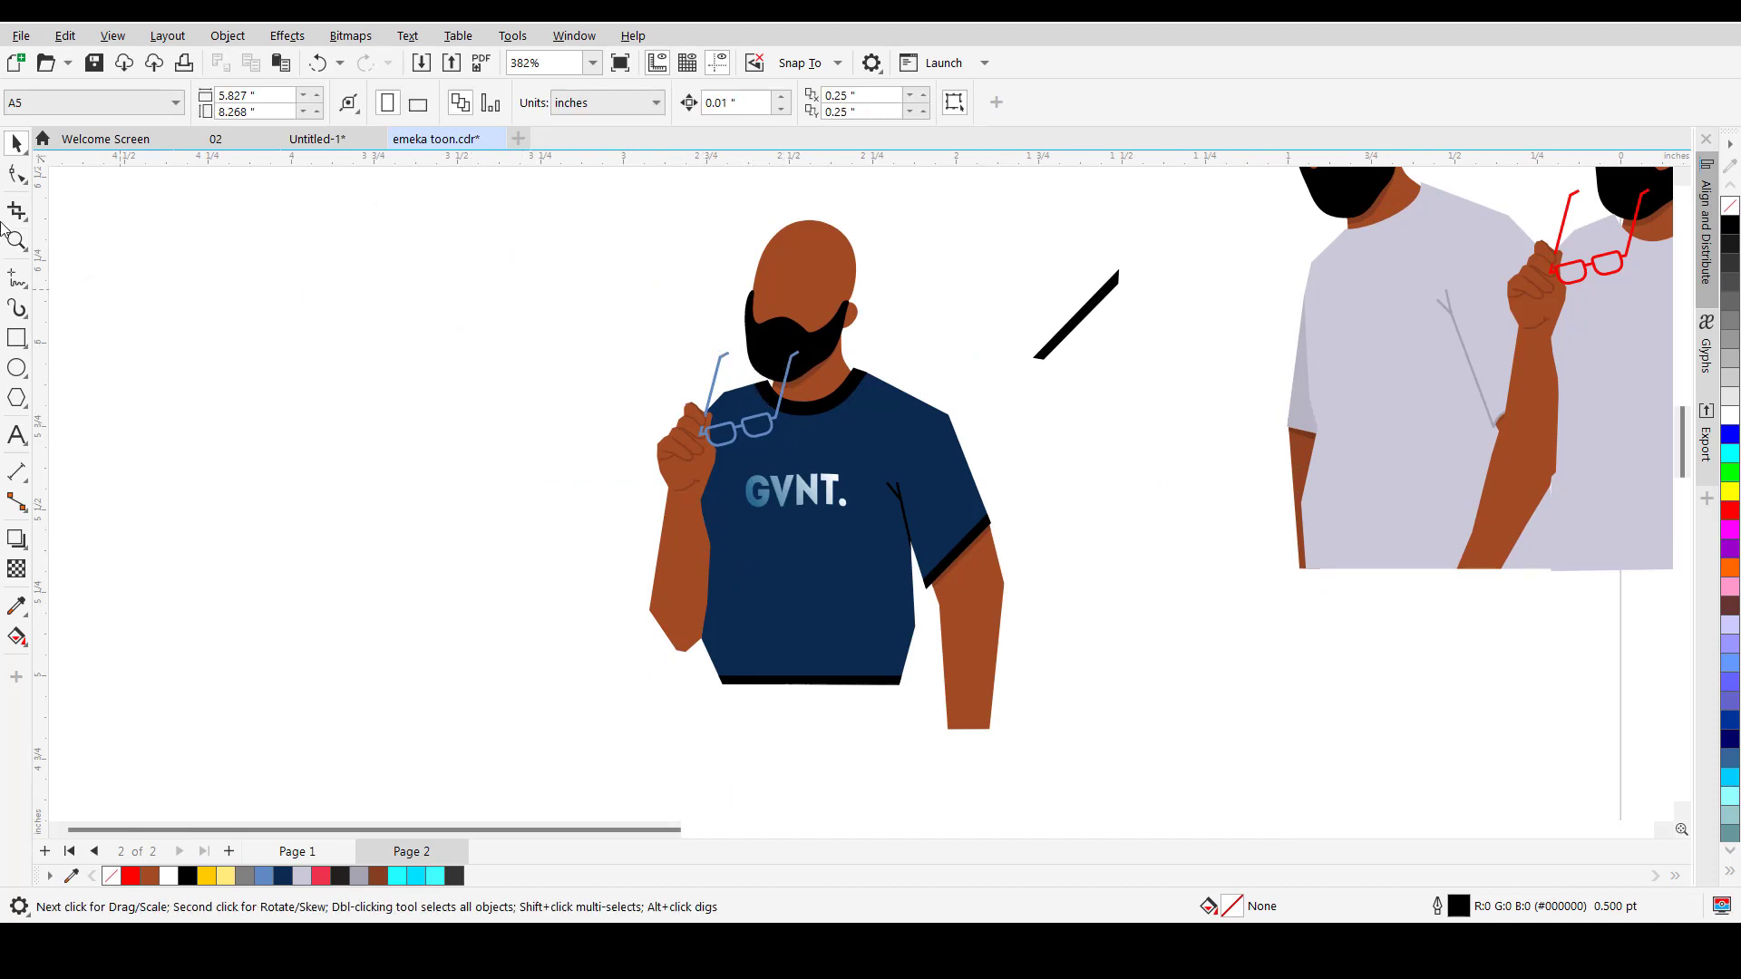
- Close the emeka toon drawing and the Untitled-1 flyer document without saving changes, leaving only document 02 open
{"action": "left_click", "coordinate": [215, 140]}
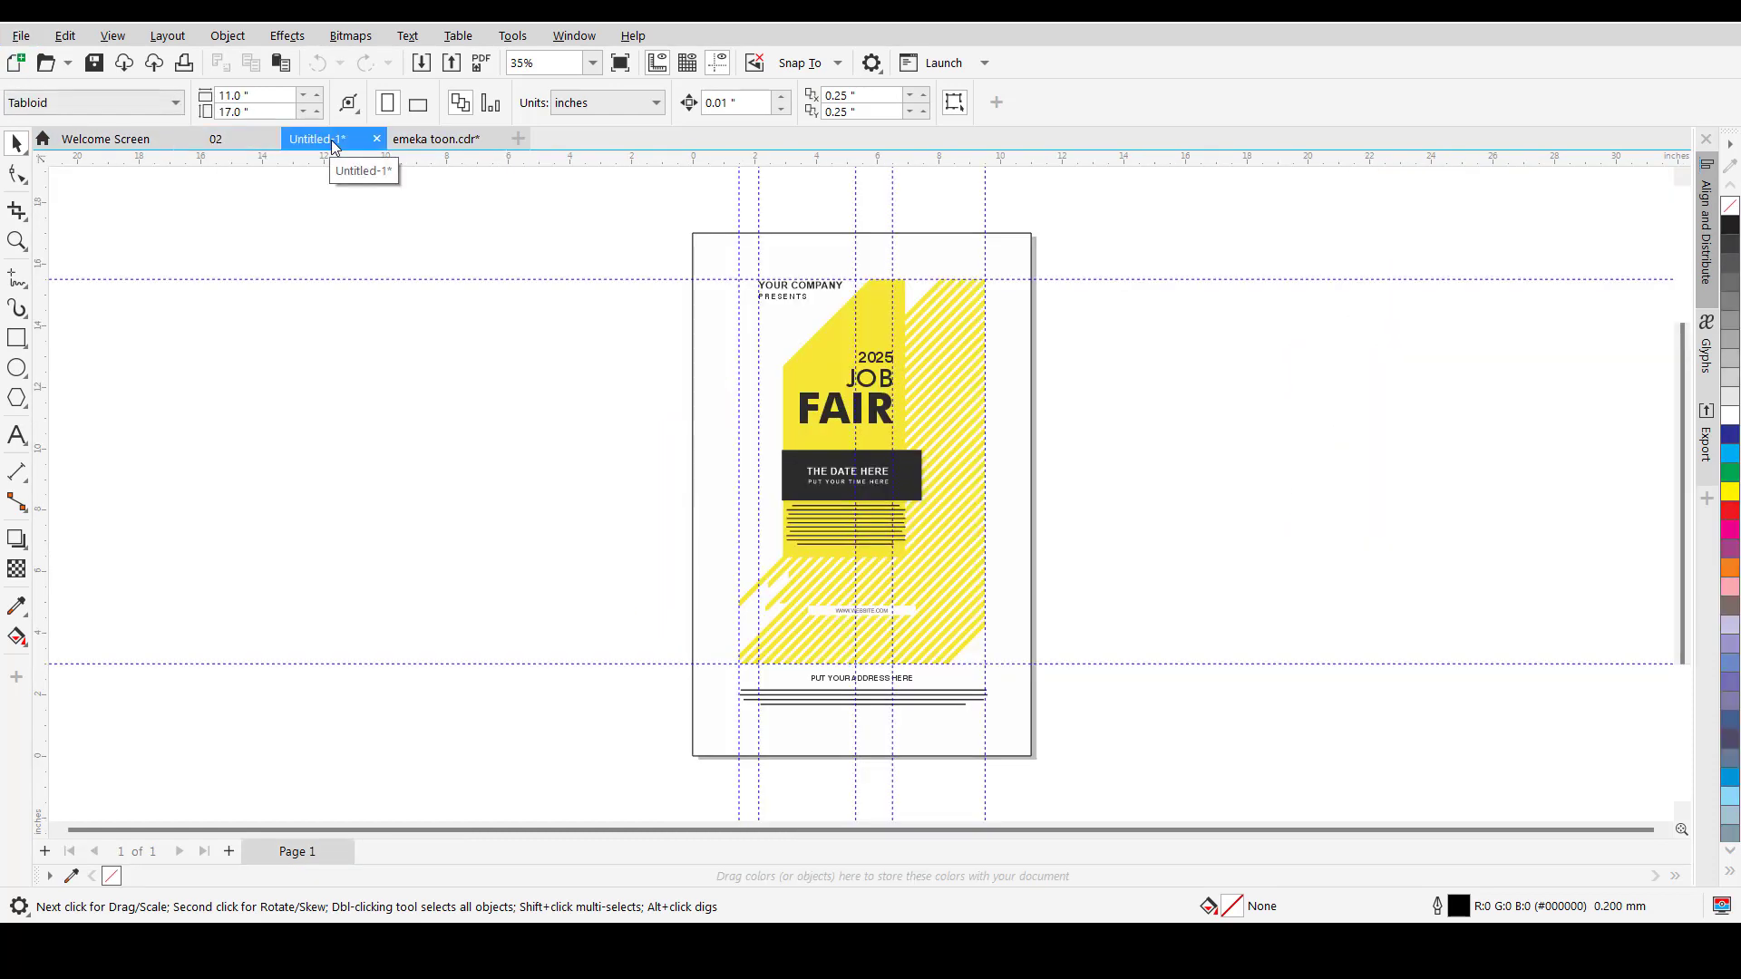
{"action": "left_click", "coordinate": [434, 140]}
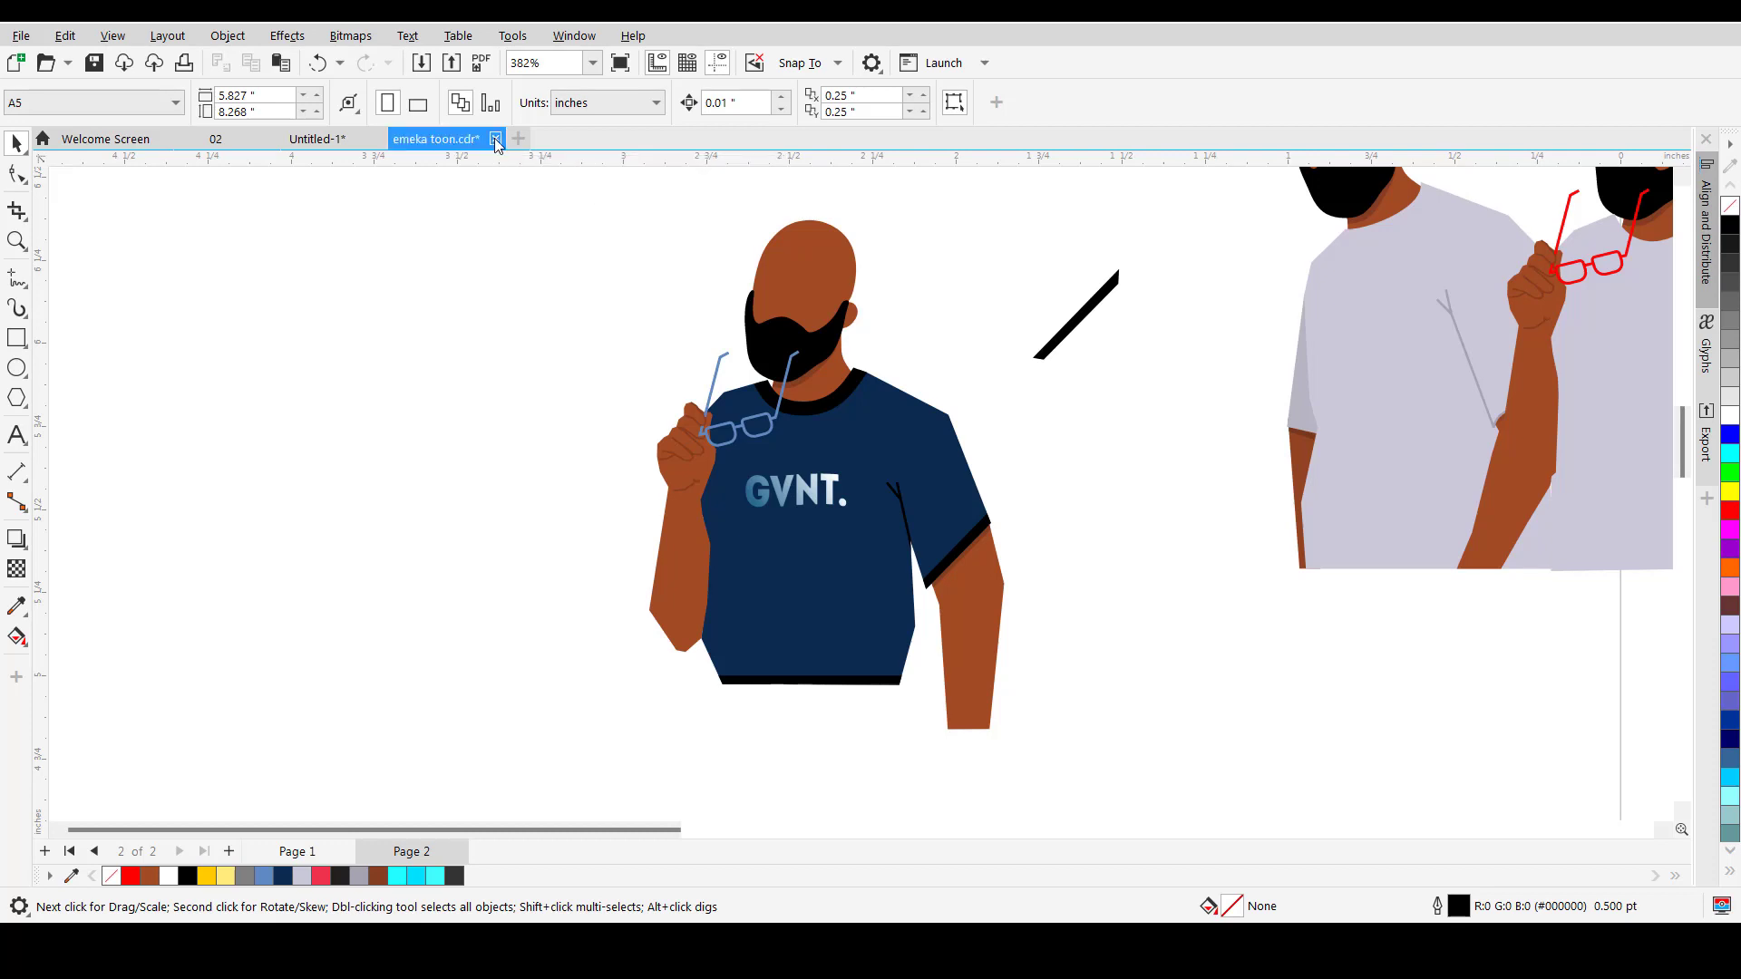
{"action": "left_click", "coordinate": [496, 139]}
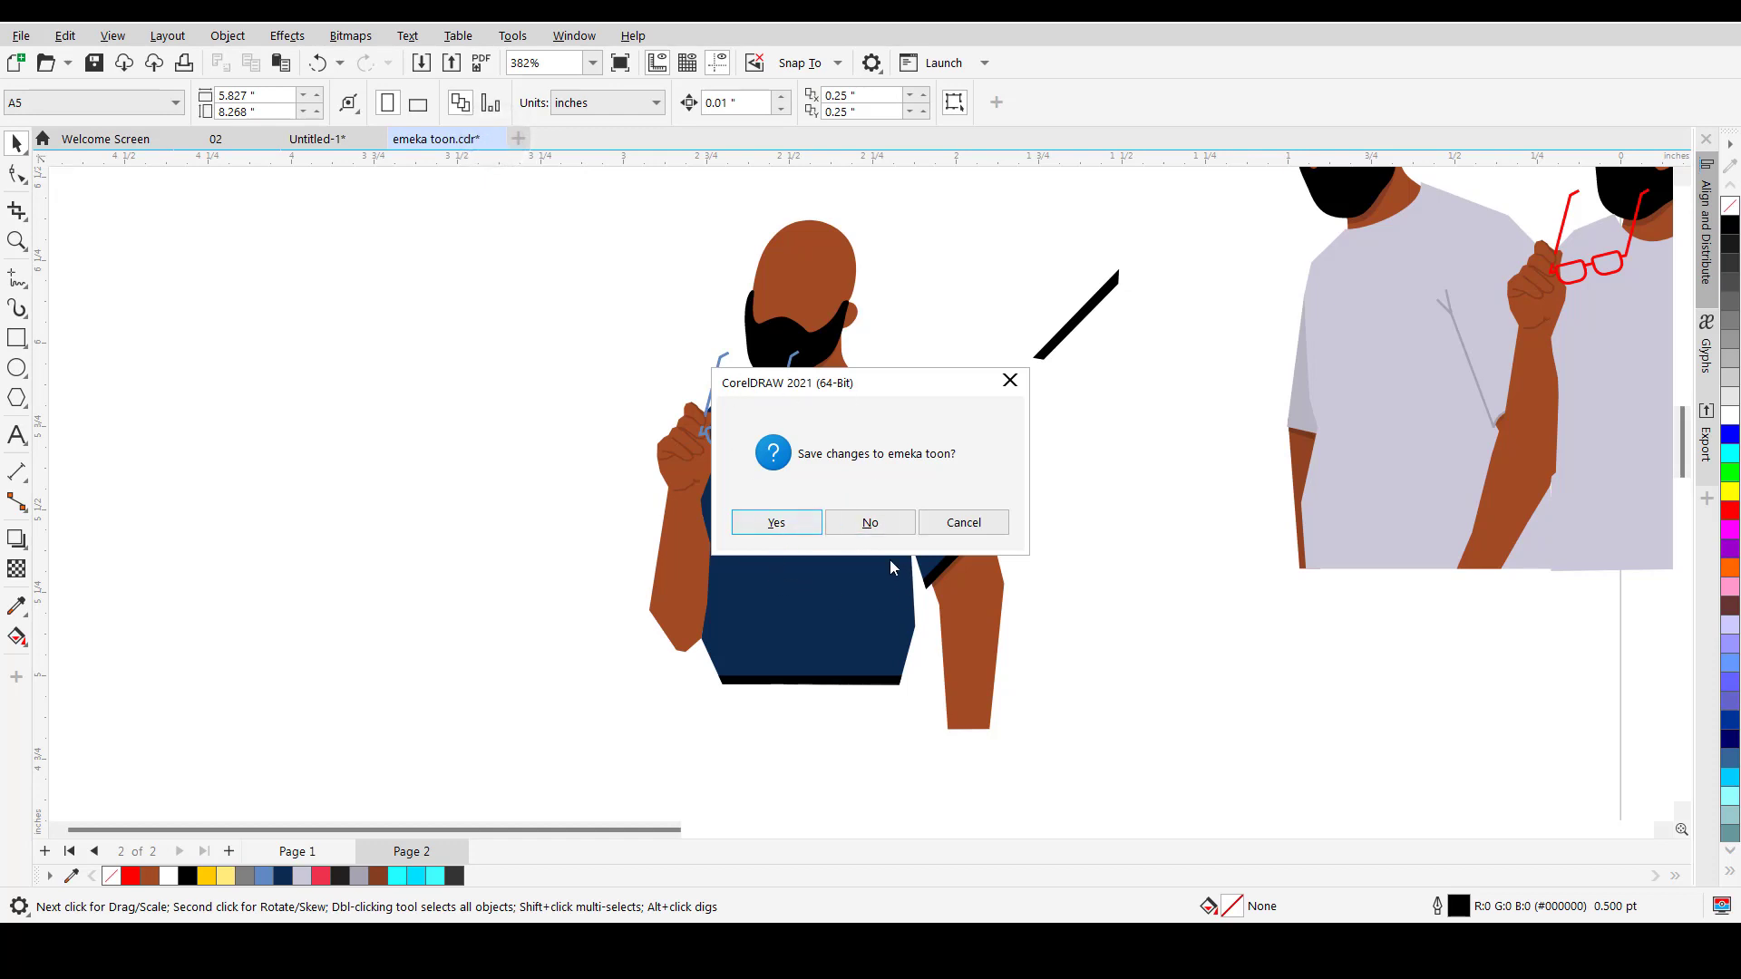
{"action": "left_click", "coordinate": [870, 522]}
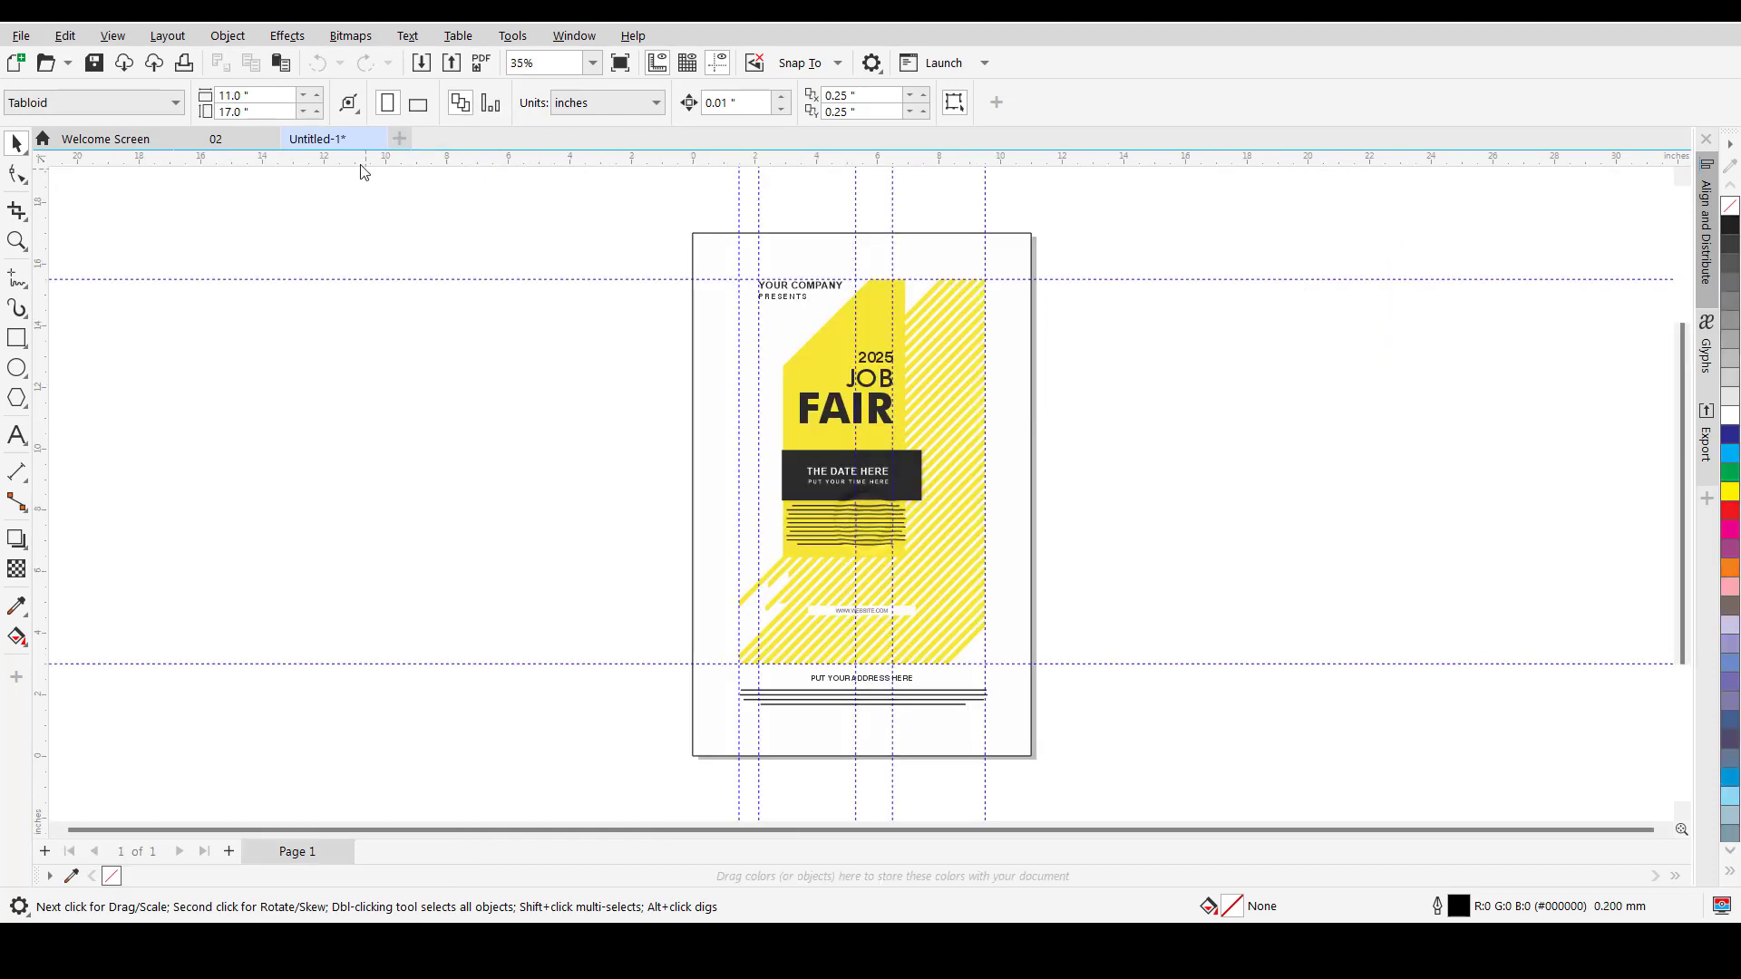
{"action": "left_click", "coordinate": [377, 139]}
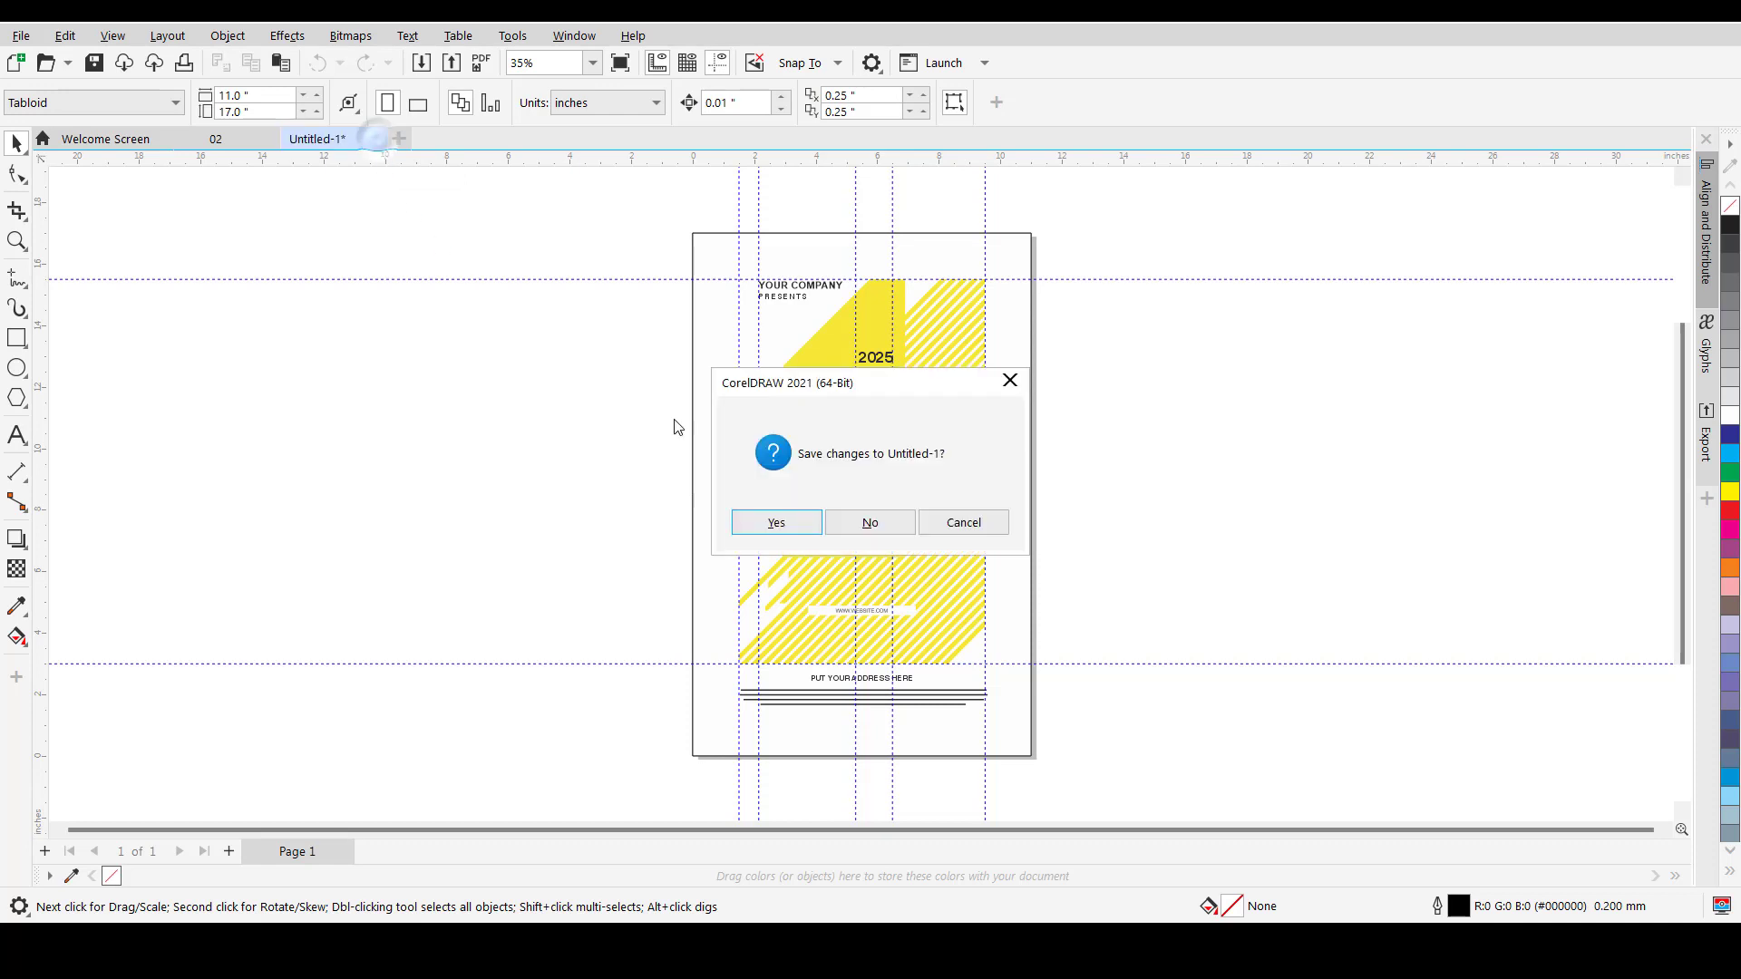
{"action": "left_click", "coordinate": [872, 524]}
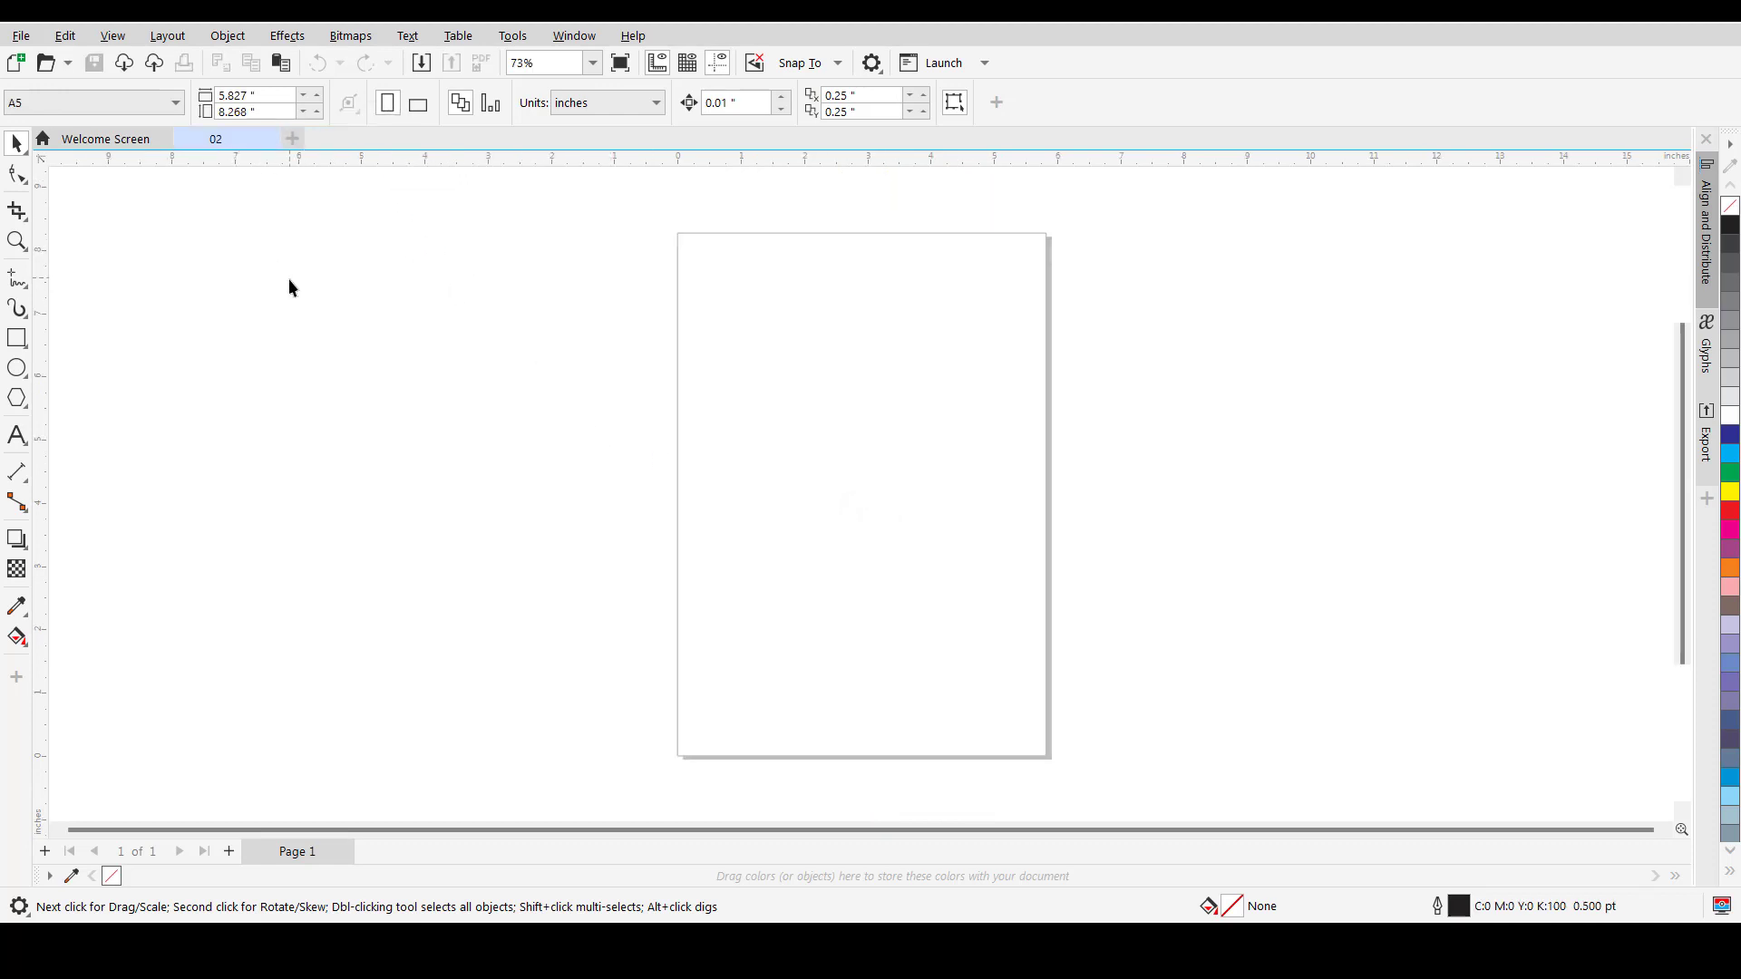
{"action": "left_click", "coordinate": [18, 39]}
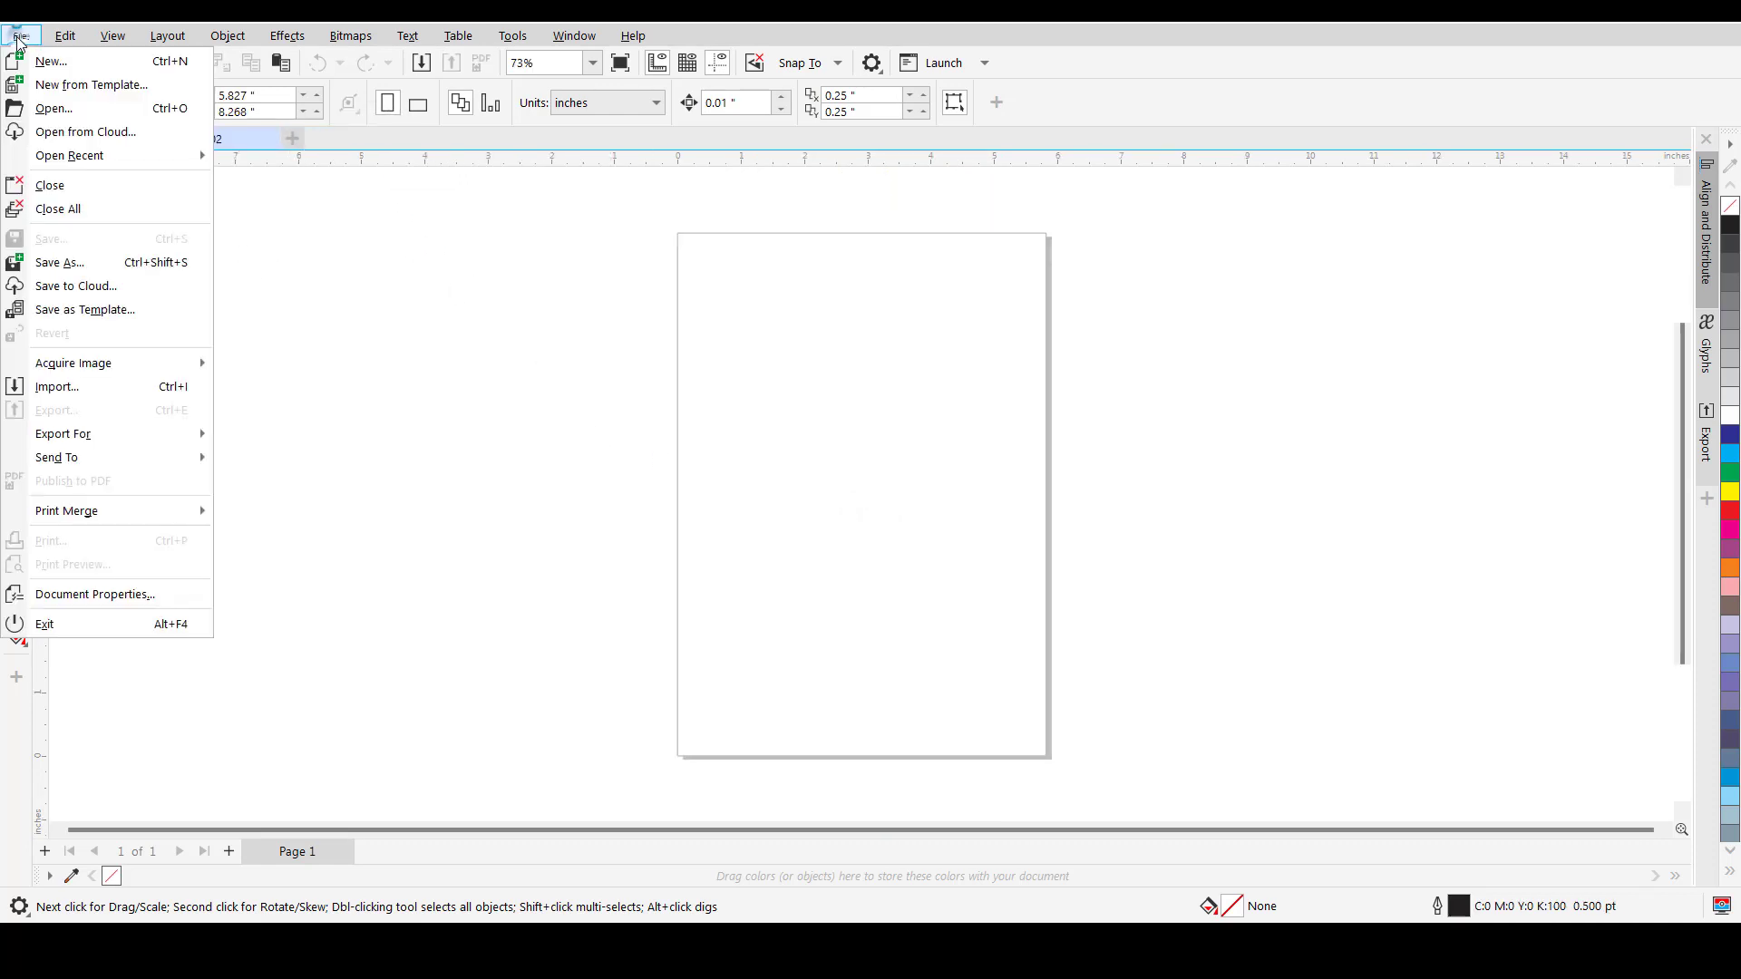
{"action": "mouse_move", "coordinate": [72, 155]}
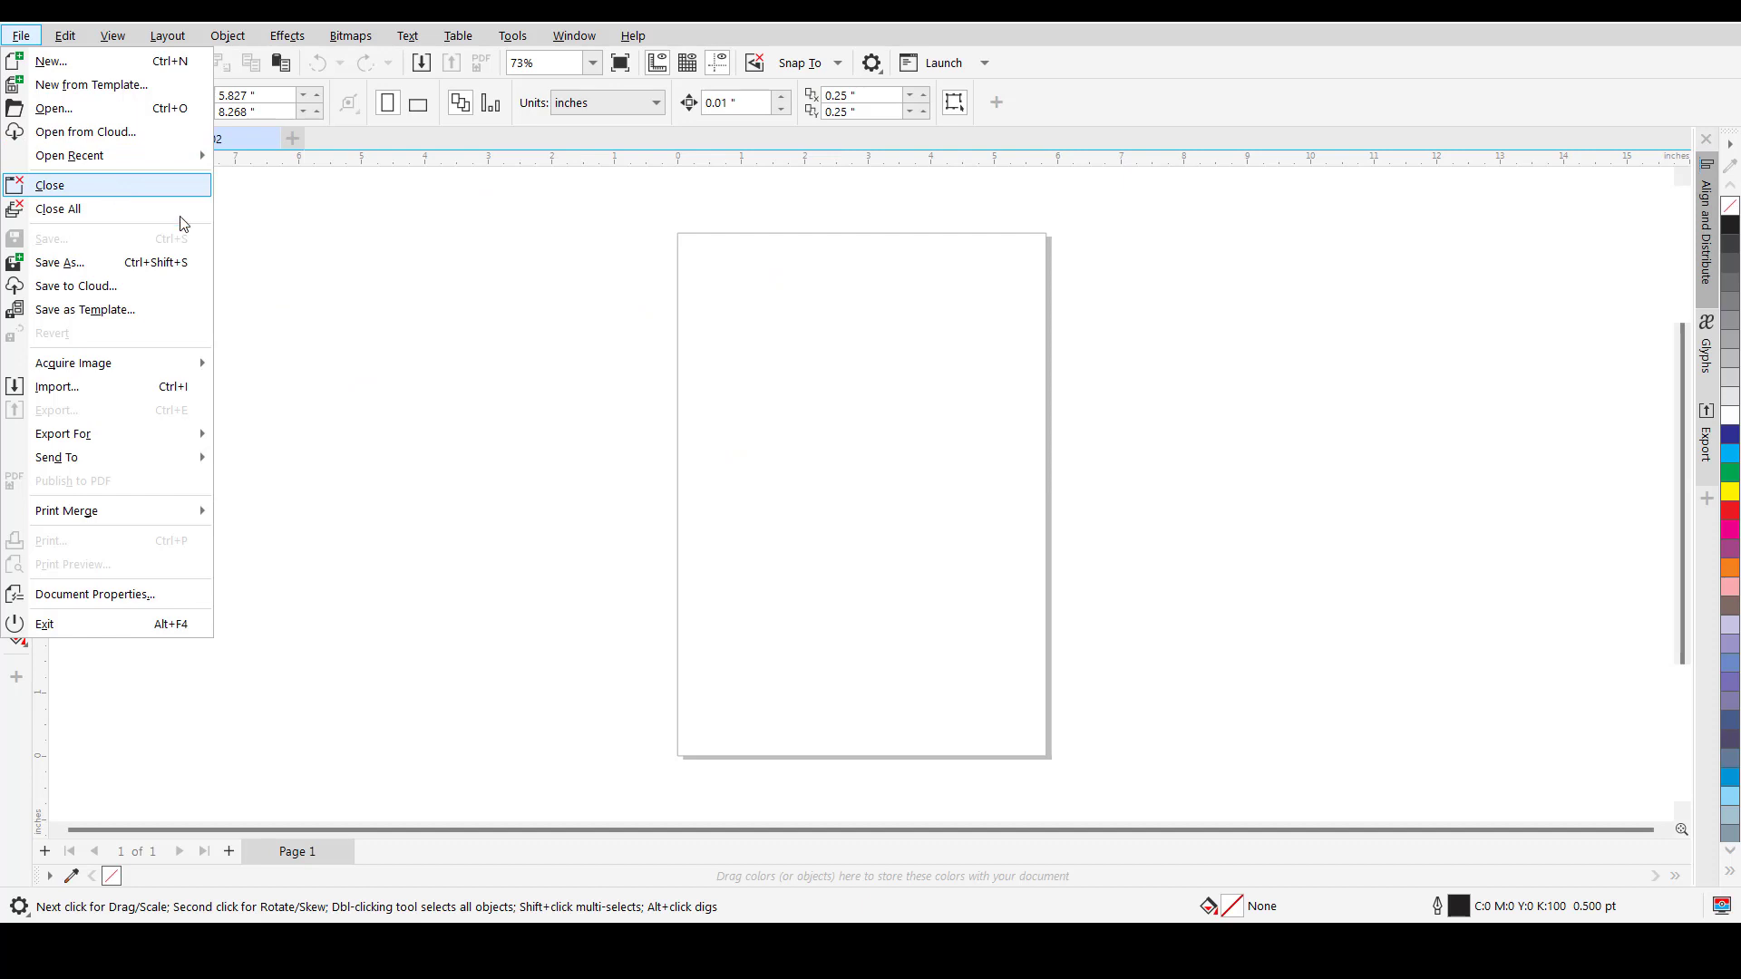
{"action": "left_click", "coordinate": [299, 202]}
{"action": "left_click", "coordinate": [21, 35]}
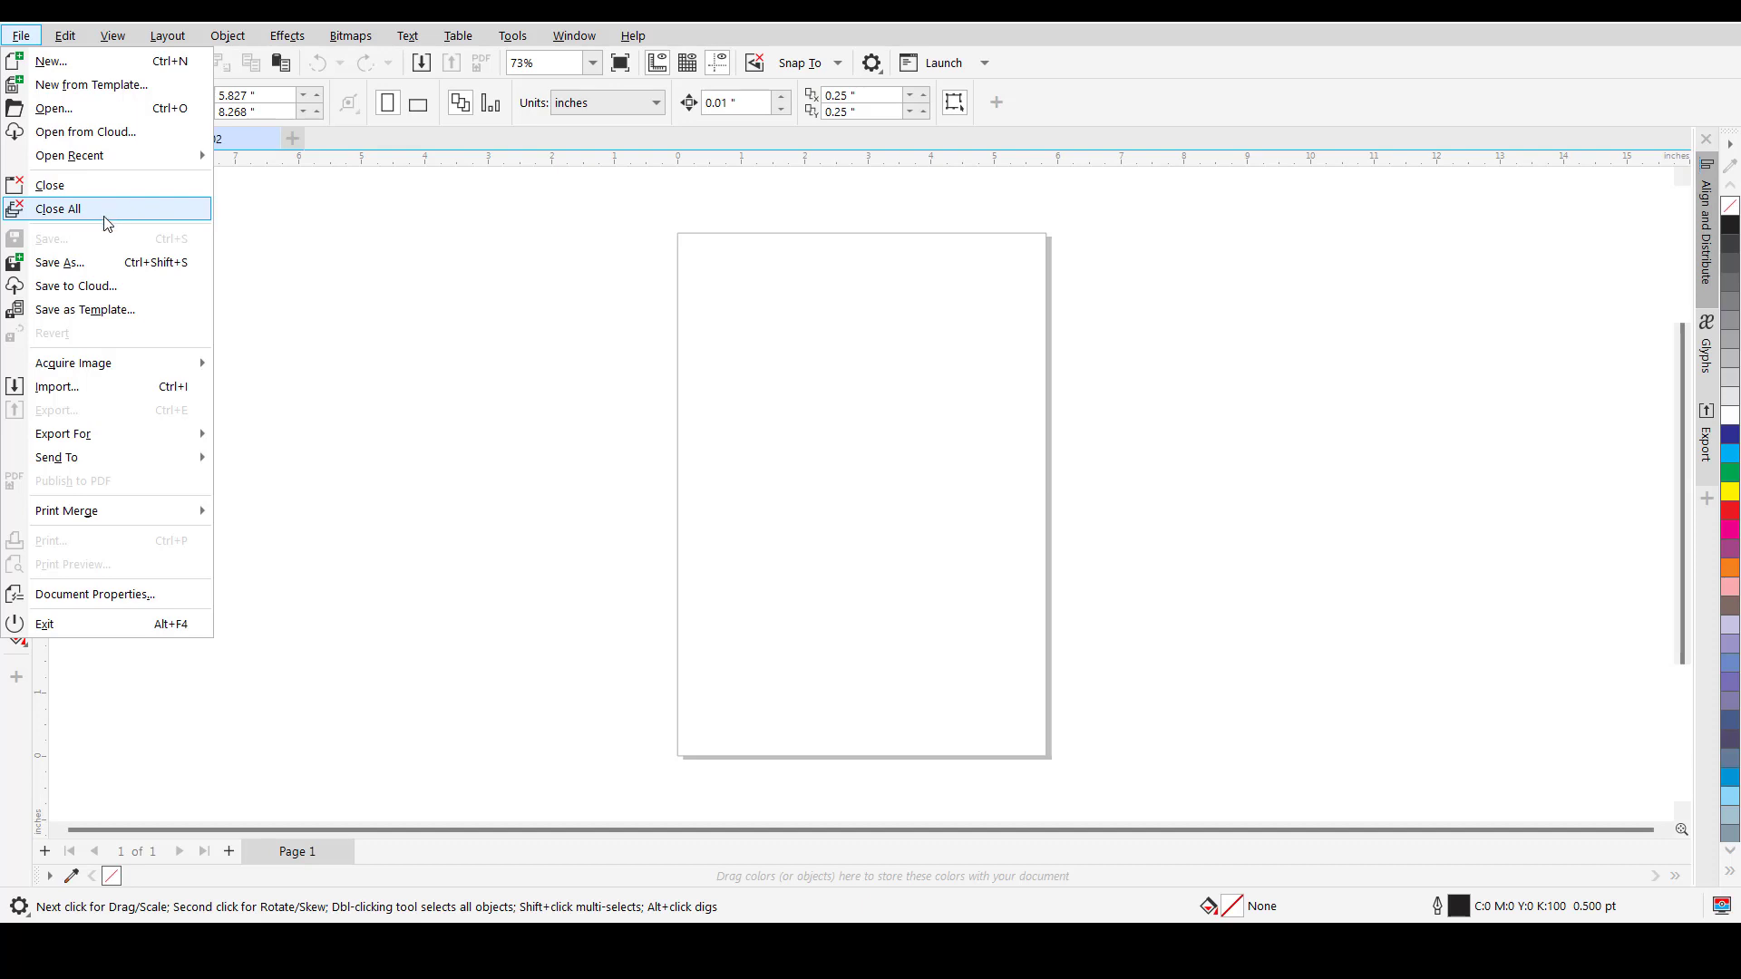
- Draw a rectangle about 3.07 by 3.78 inches in the middle of the page of document 02
{"action": "left_click", "coordinate": [543, 449]}
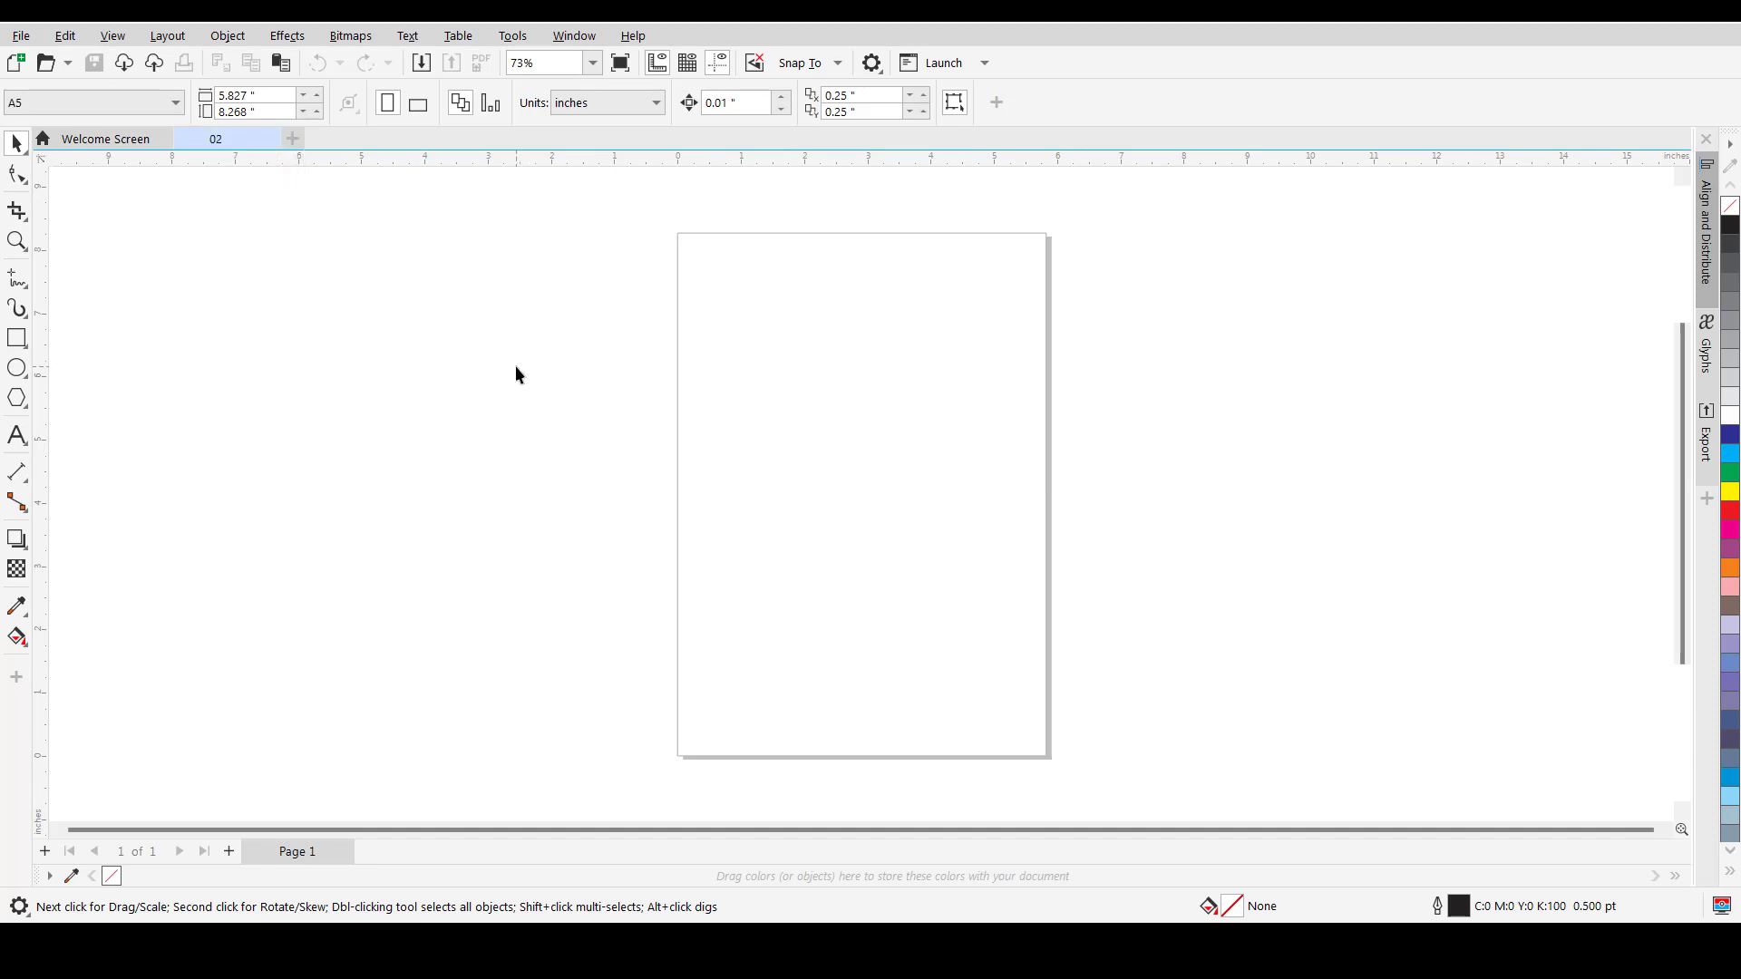
{"action": "left_click", "coordinate": [16, 339]}
{"action": "left_click_drag", "start_coordinate": [763, 370], "coordinate": [957, 611]}
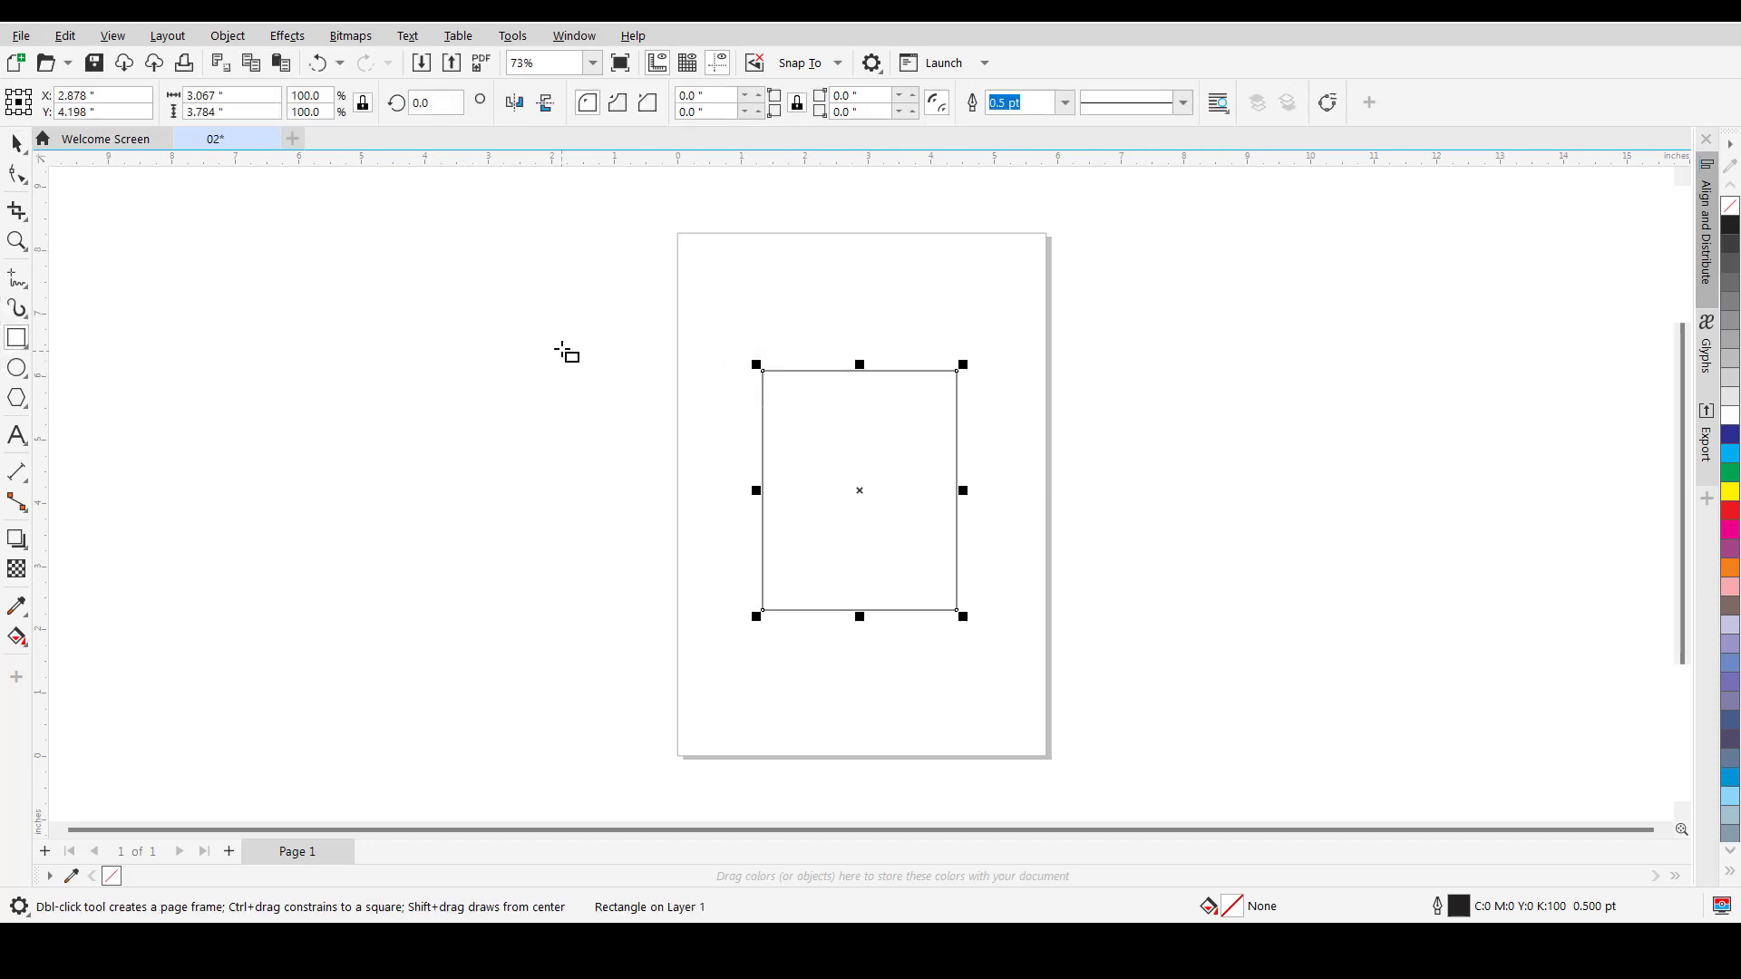
{"action": "key", "text": "space"}
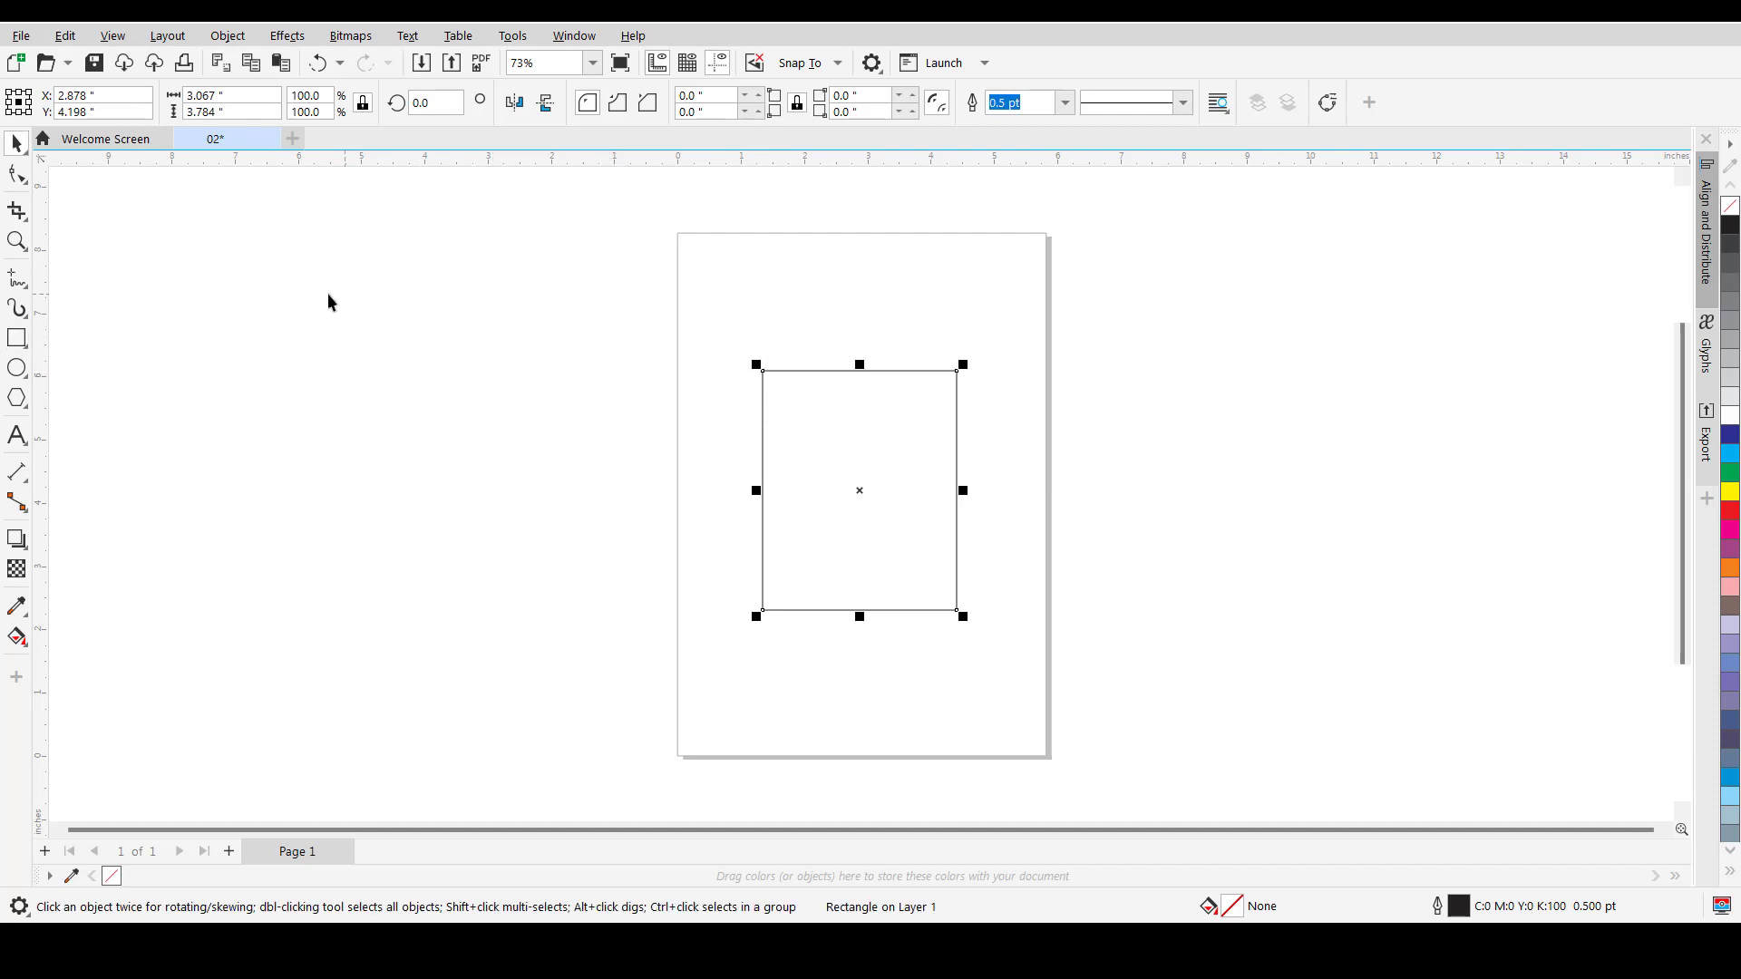
- Review the name, type and version settings for saving document 02, close the dialog without saving, and deselect the rectangle
{"action": "left_click", "coordinate": [24, 38]}
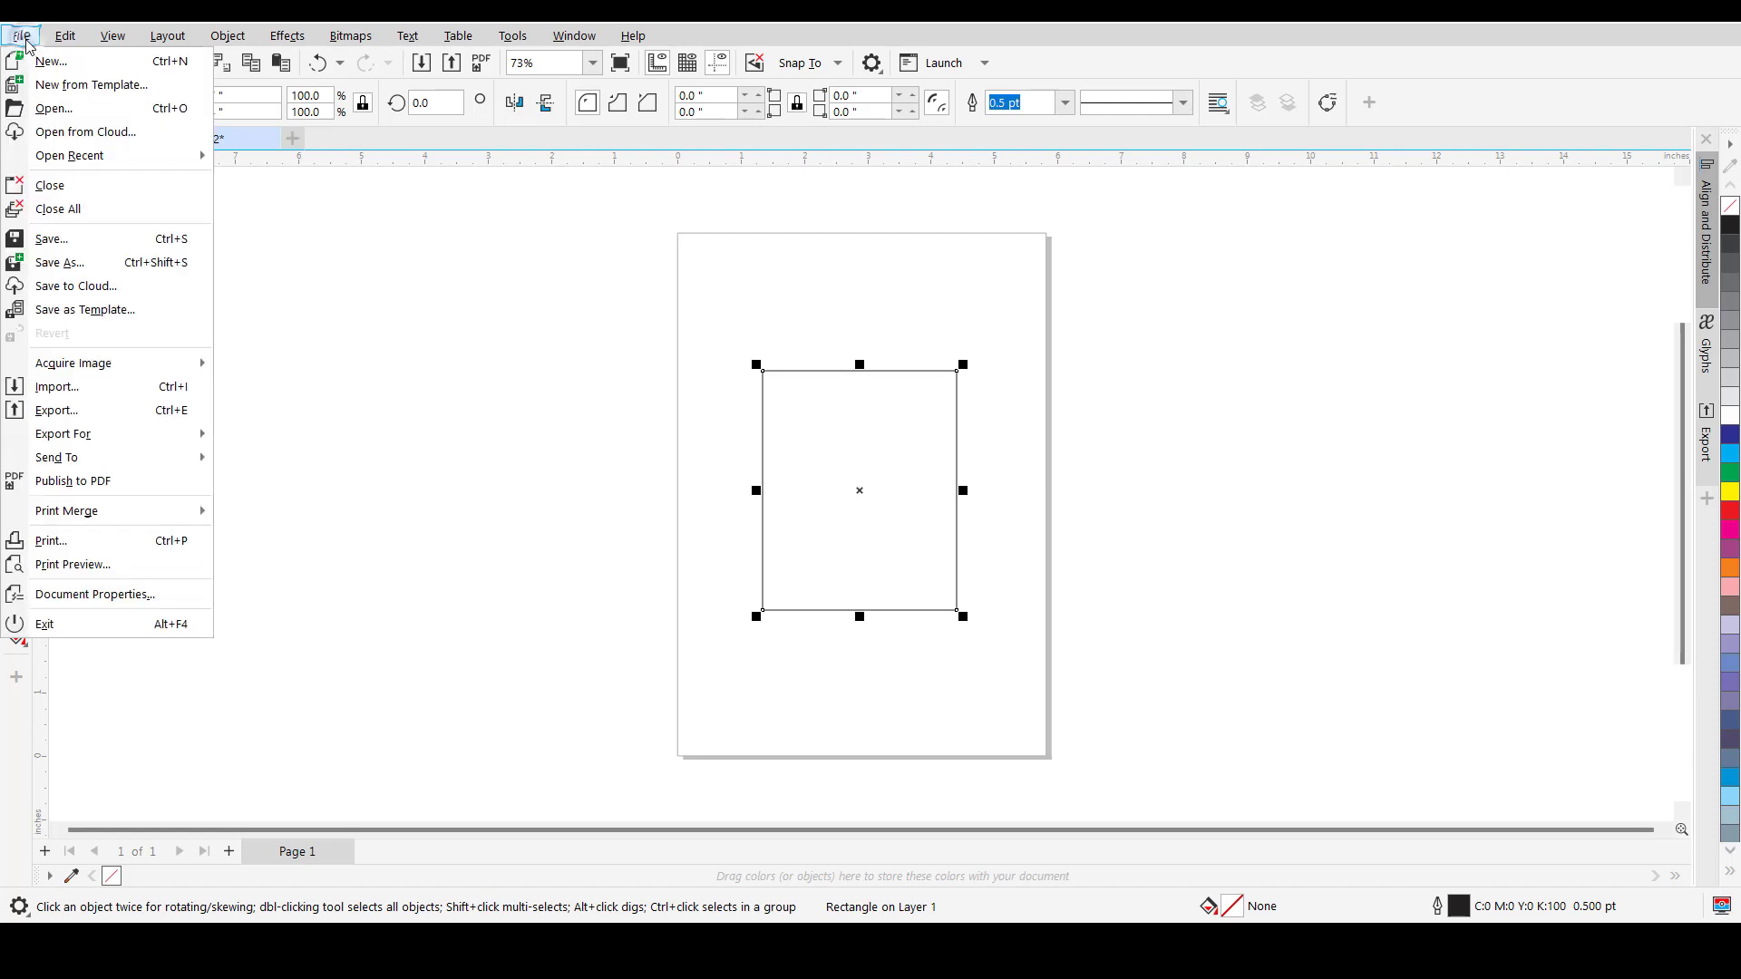
{"action": "left_click", "coordinate": [78, 240]}
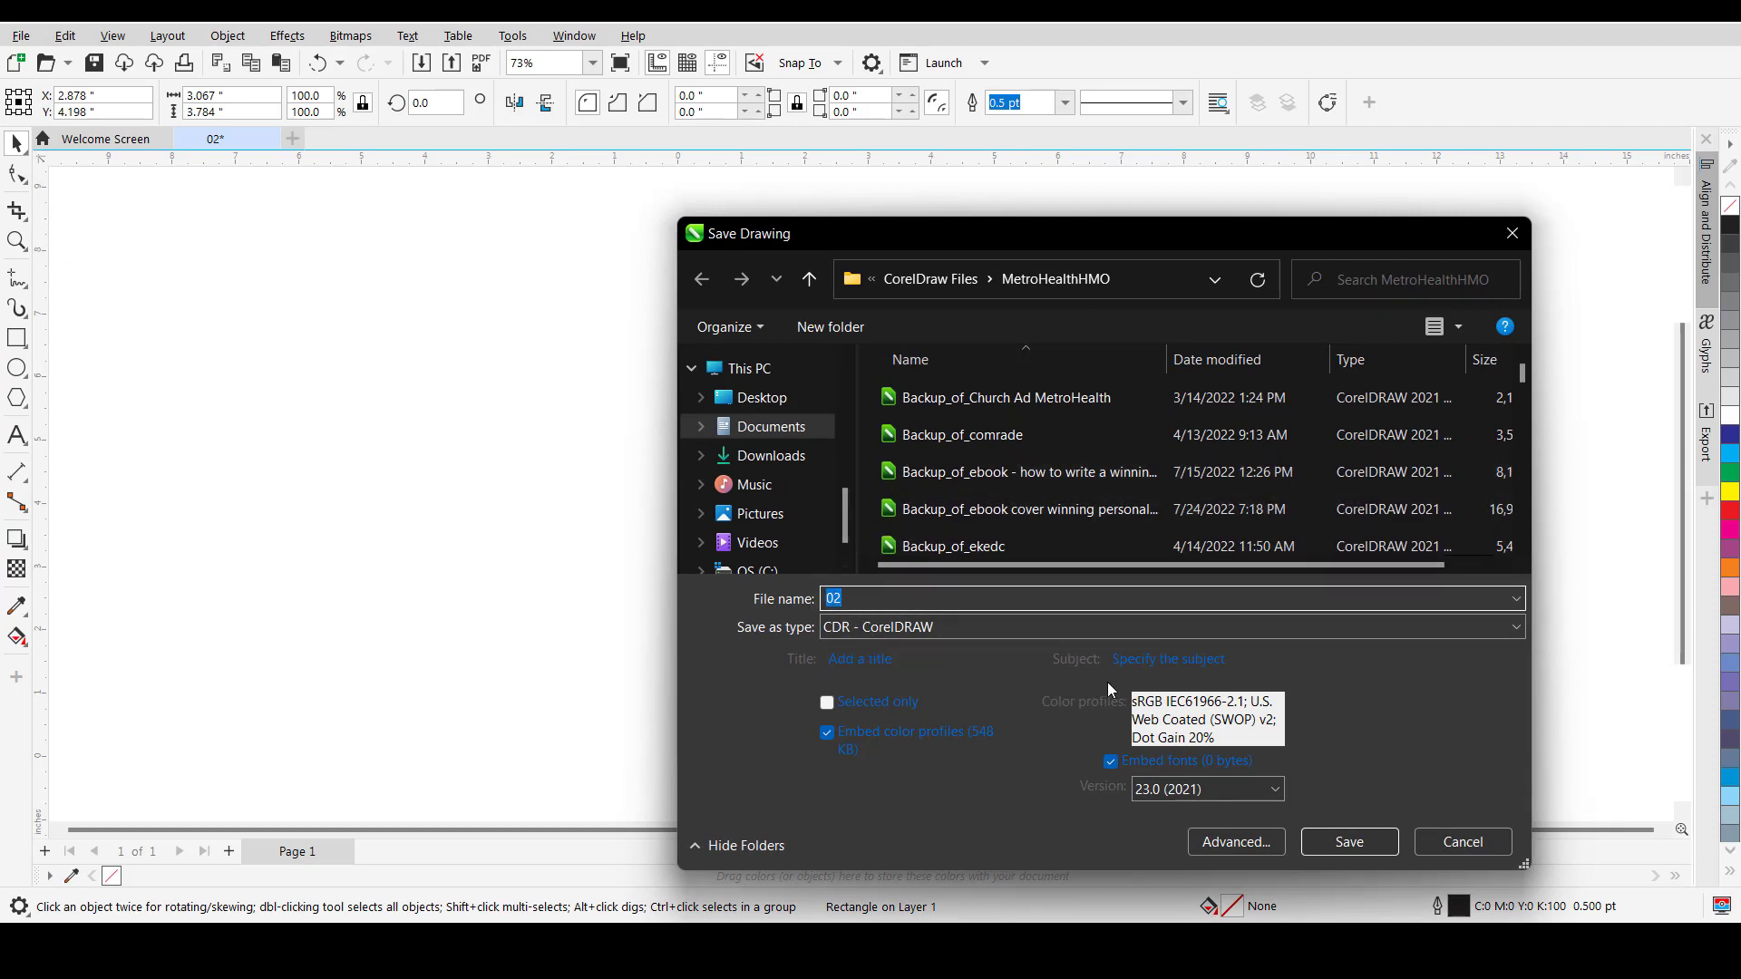
{"action": "left_click", "coordinate": [1462, 842]}
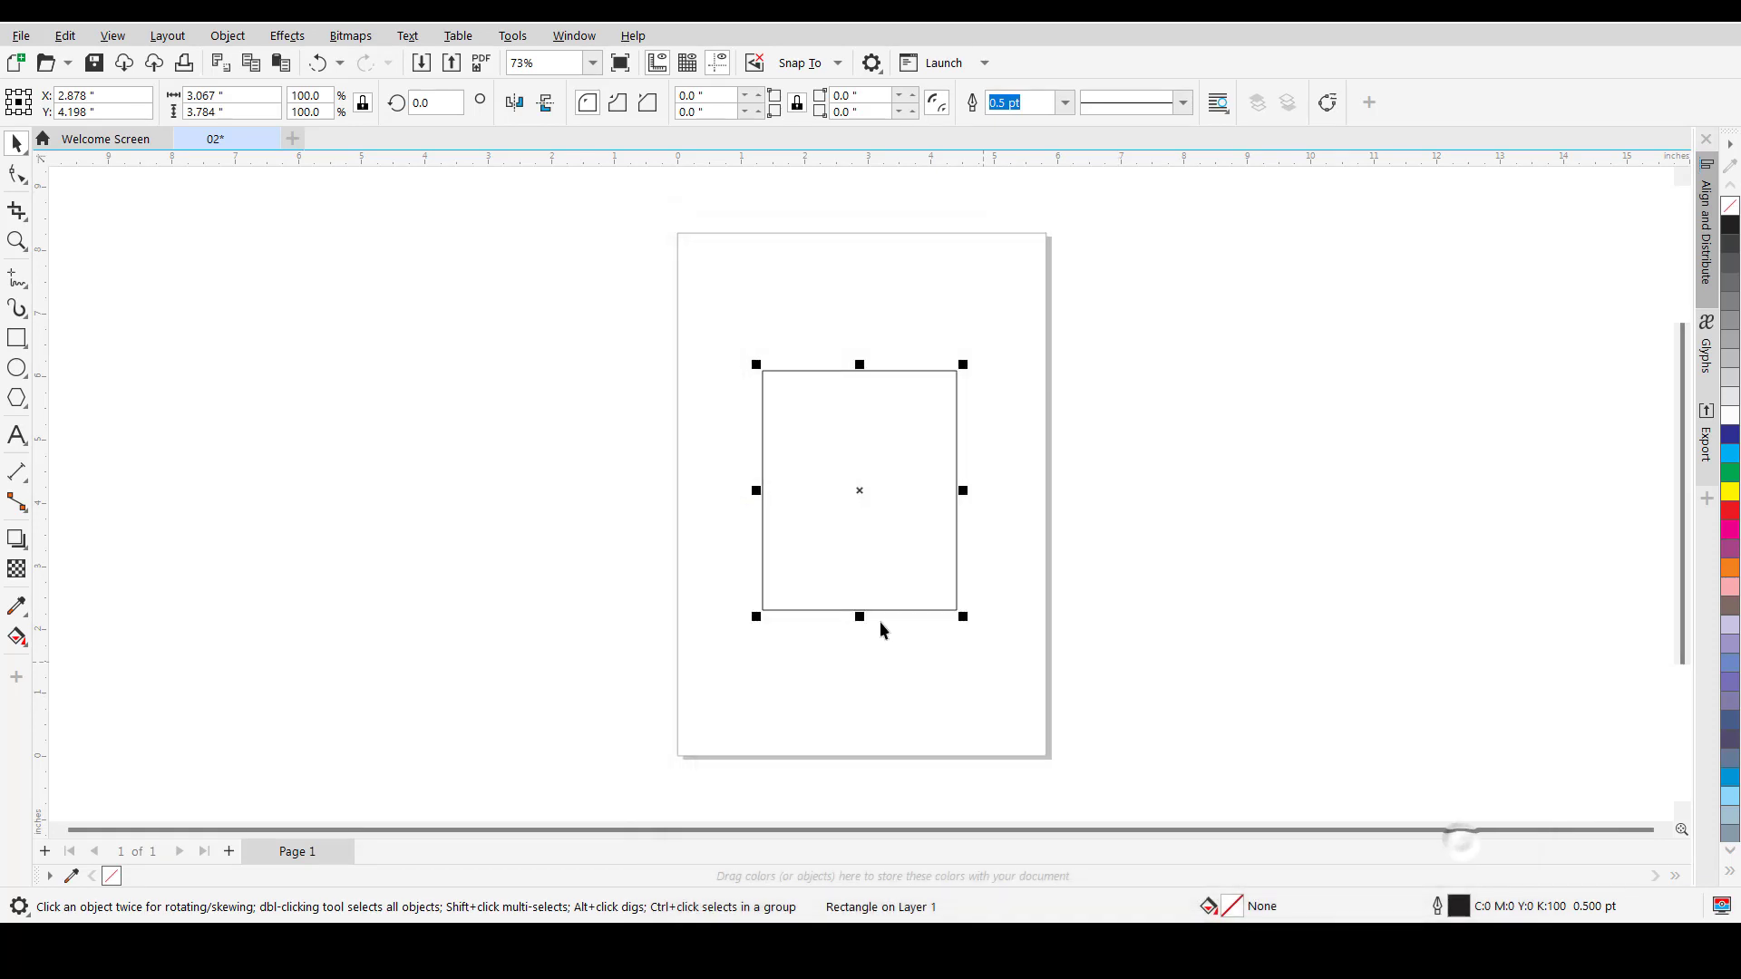
{"action": "left_click", "coordinate": [538, 417]}
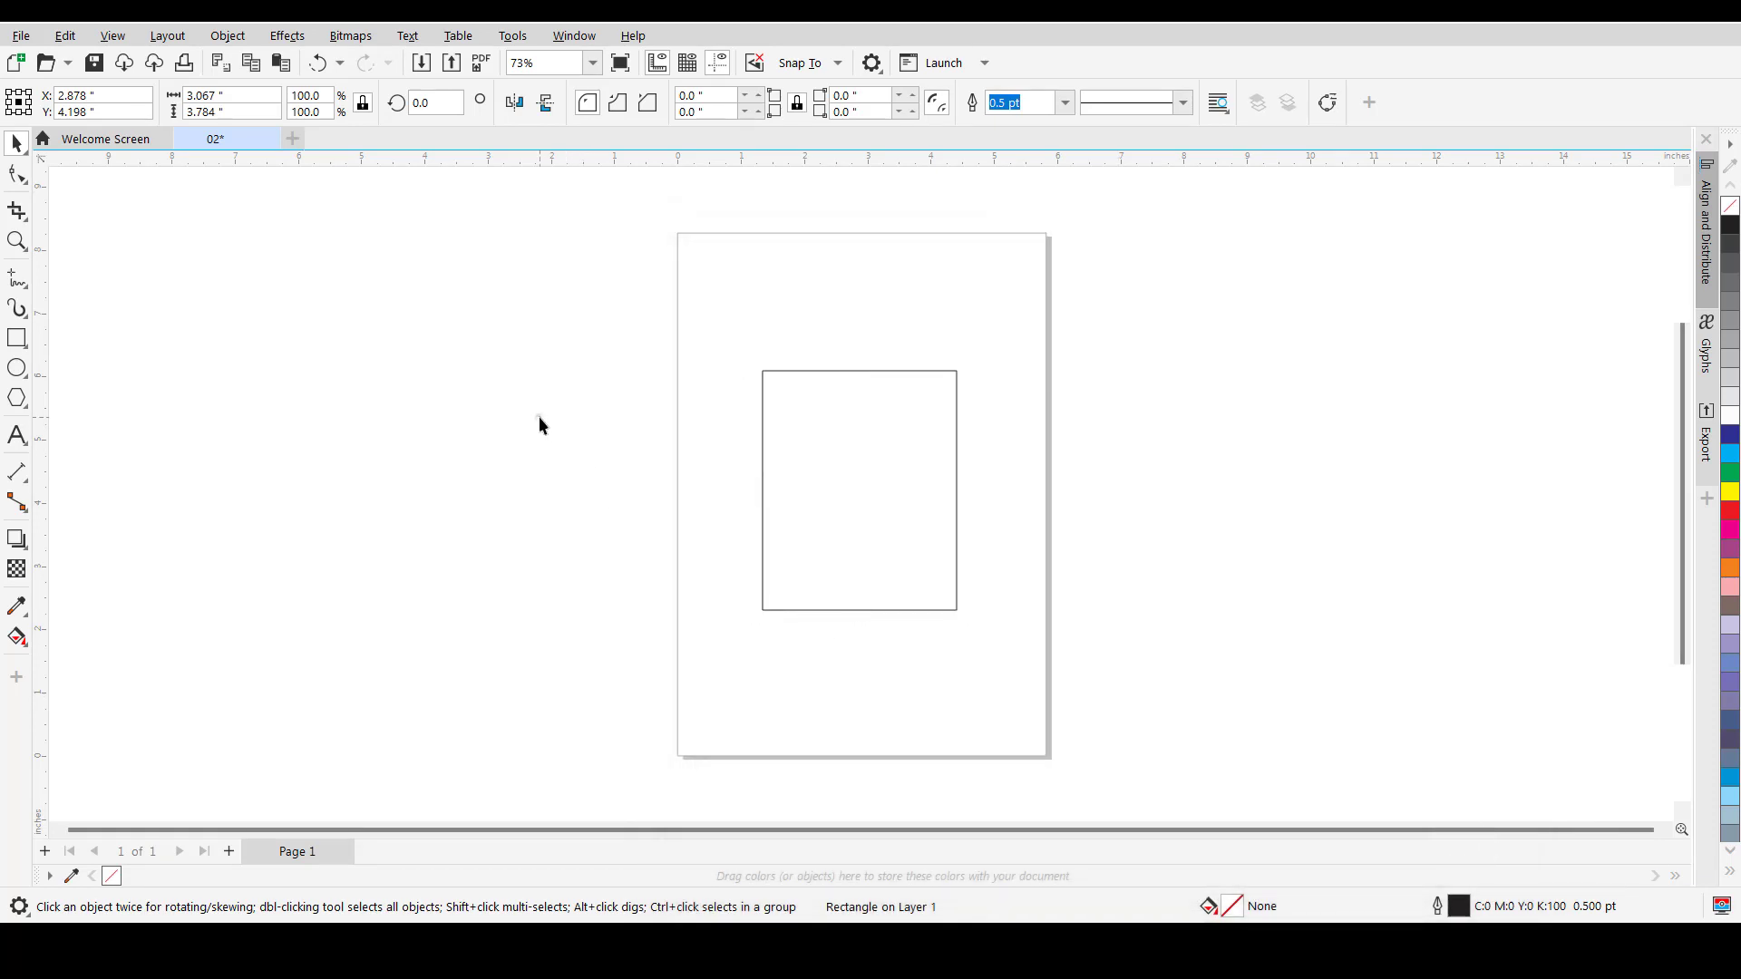
- Move the rectangle toward the page's upper left and enlarge it to about 3.45 by 4.34 inches
{"action": "left_click", "coordinate": [864, 478]}
{"action": "left_click_drag", "start_coordinate": [859, 518], "coordinate": [780, 524]}
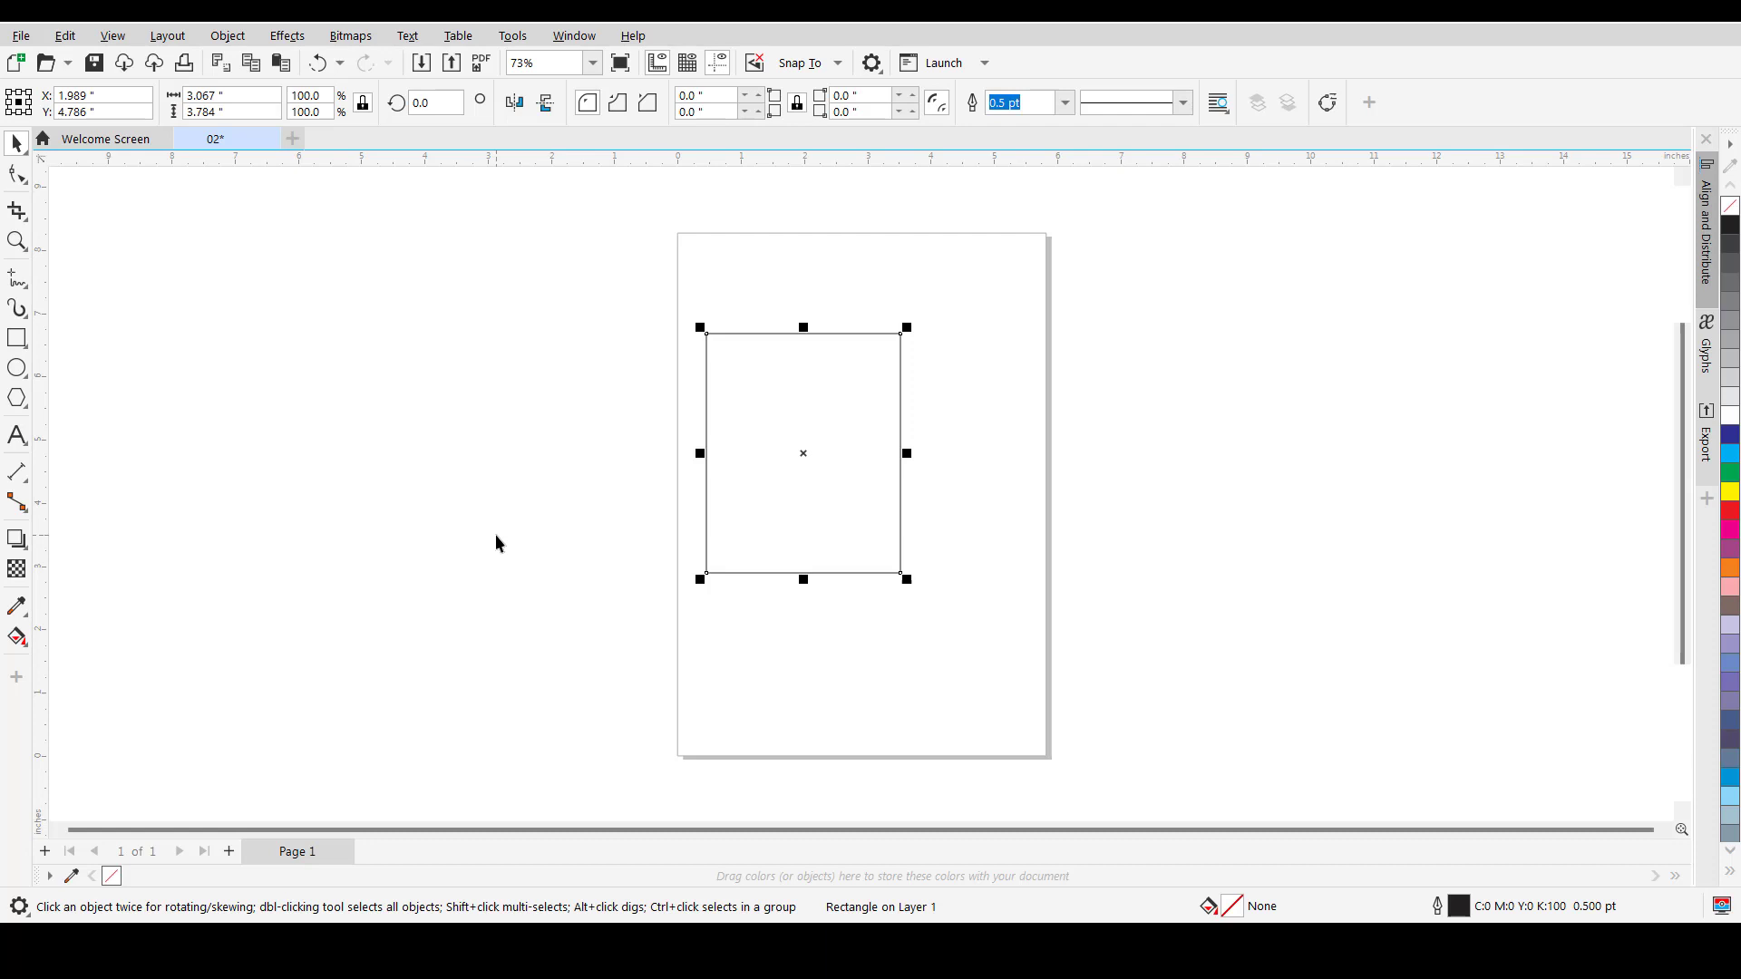
{"action": "key", "text": "ctrl+z"}
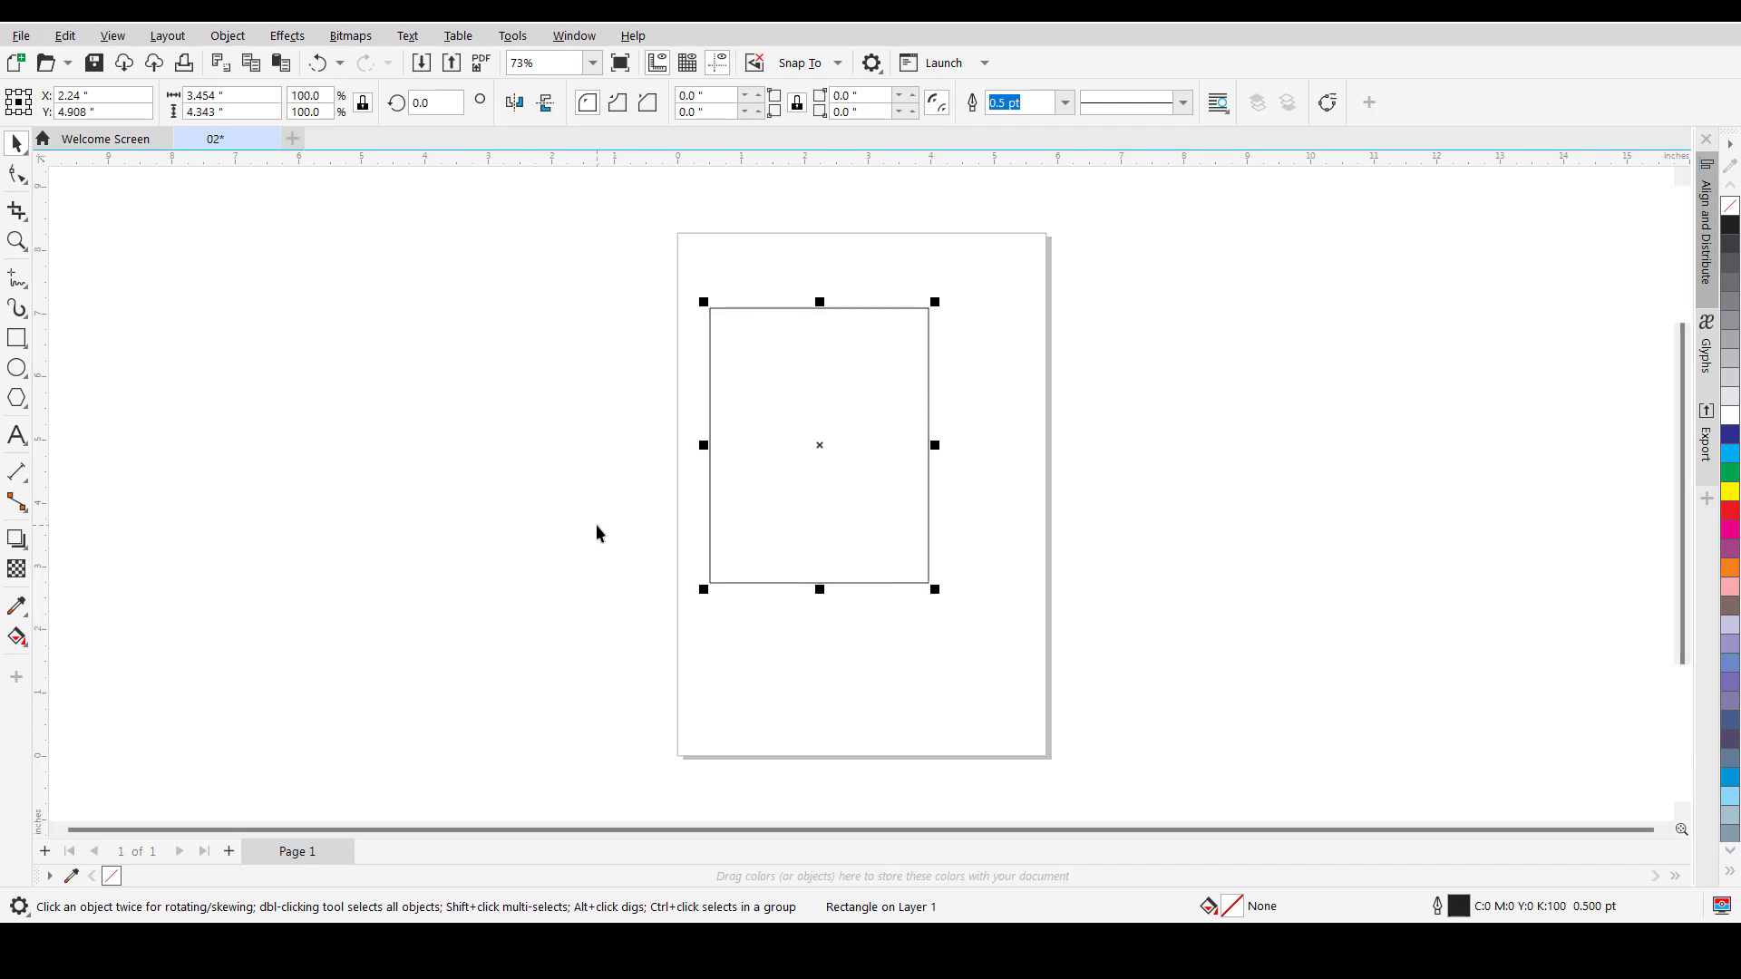
- Try saving the drawing under a different file name containing 3 with Save As, and cancel without saving
{"action": "left_click", "coordinate": [13, 36]}
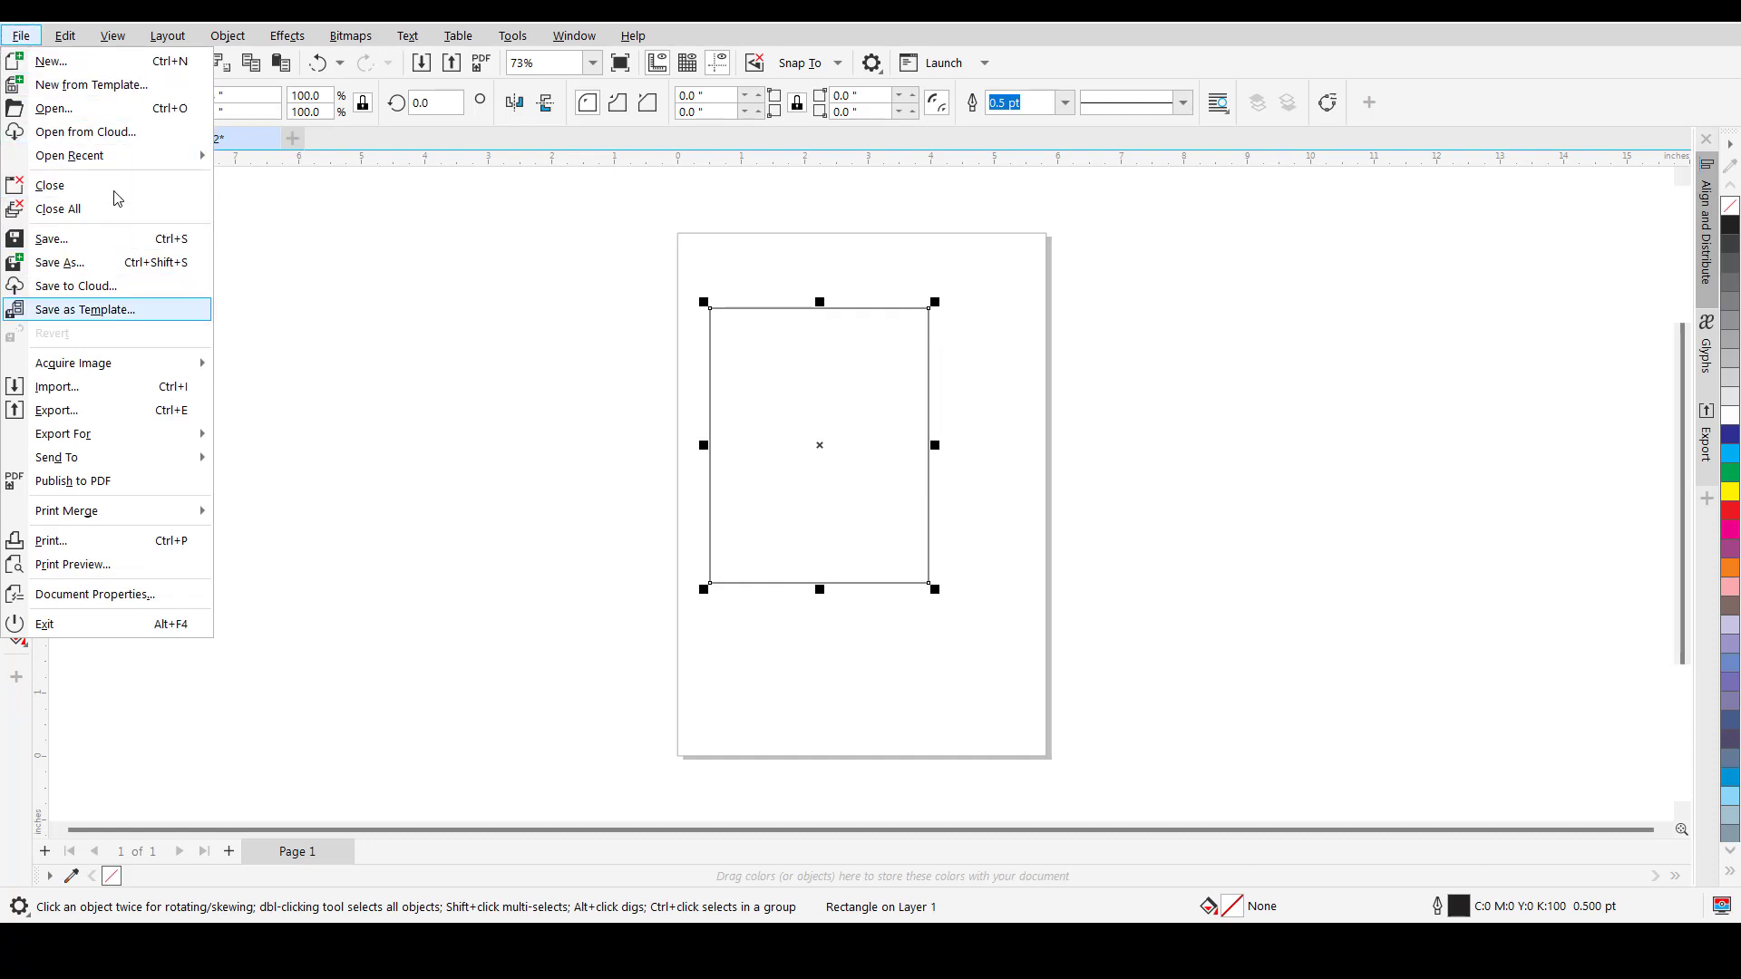
{"action": "left_click", "coordinate": [88, 265]}
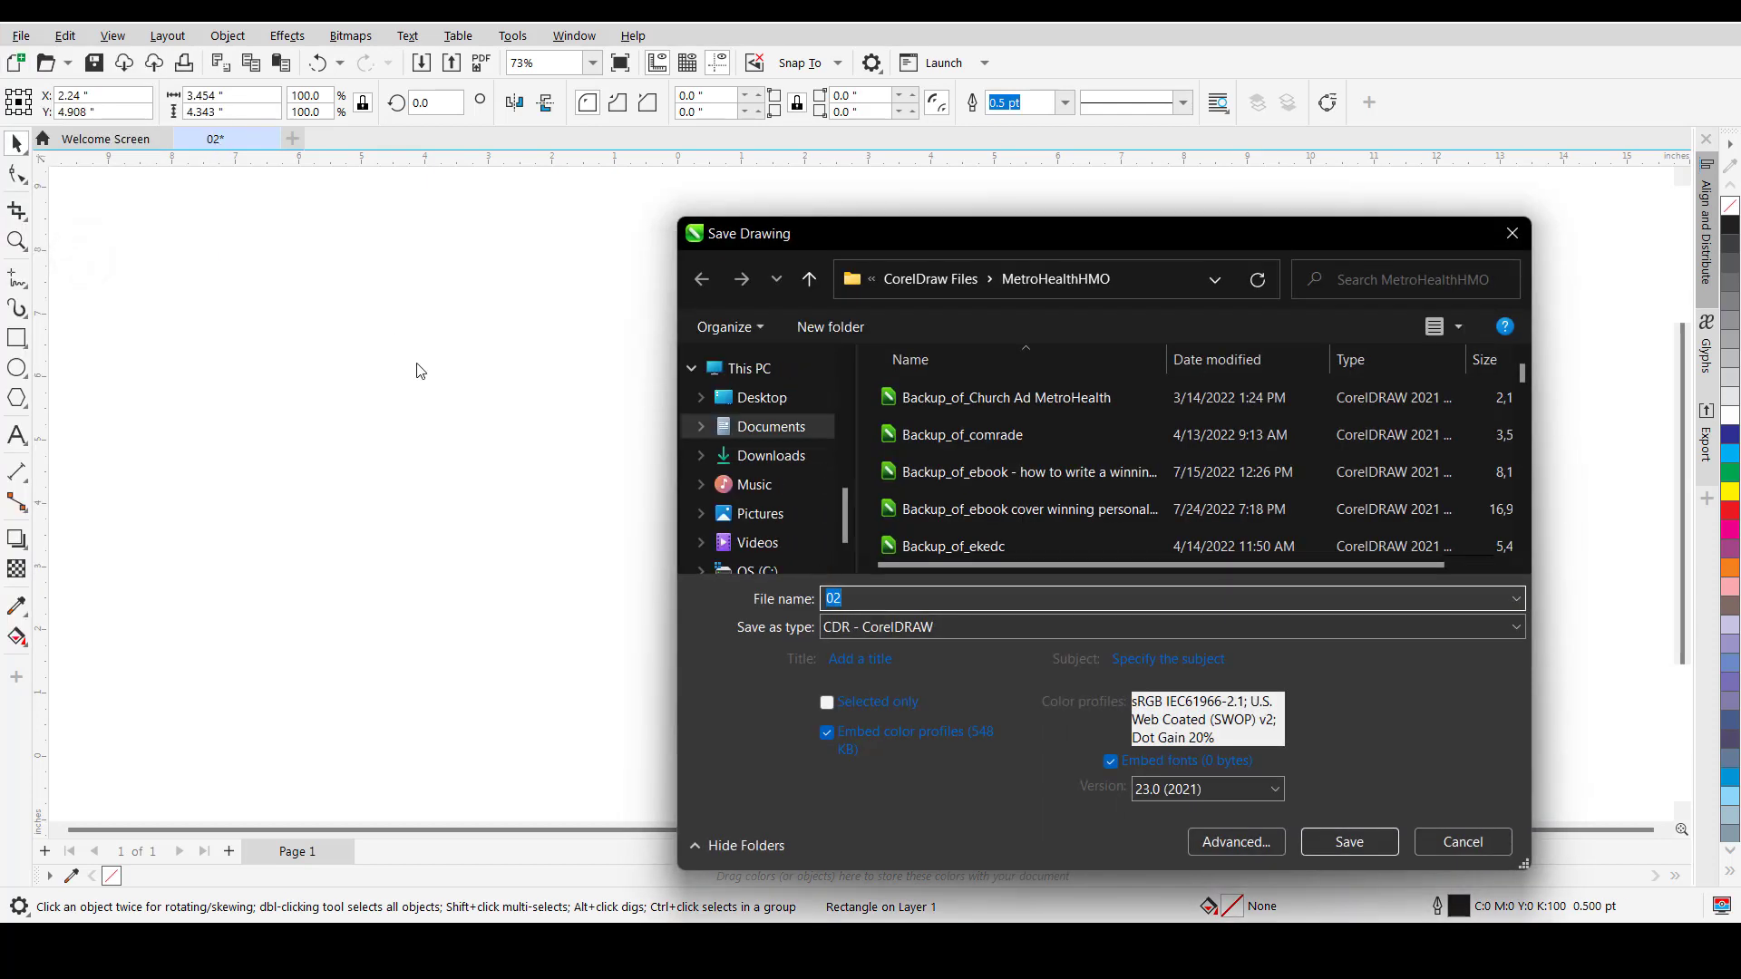
{"action": "left_click", "coordinate": [835, 599]}
{"action": "type", "text": "3"}
{"action": "left_click", "coordinate": [1461, 842]}
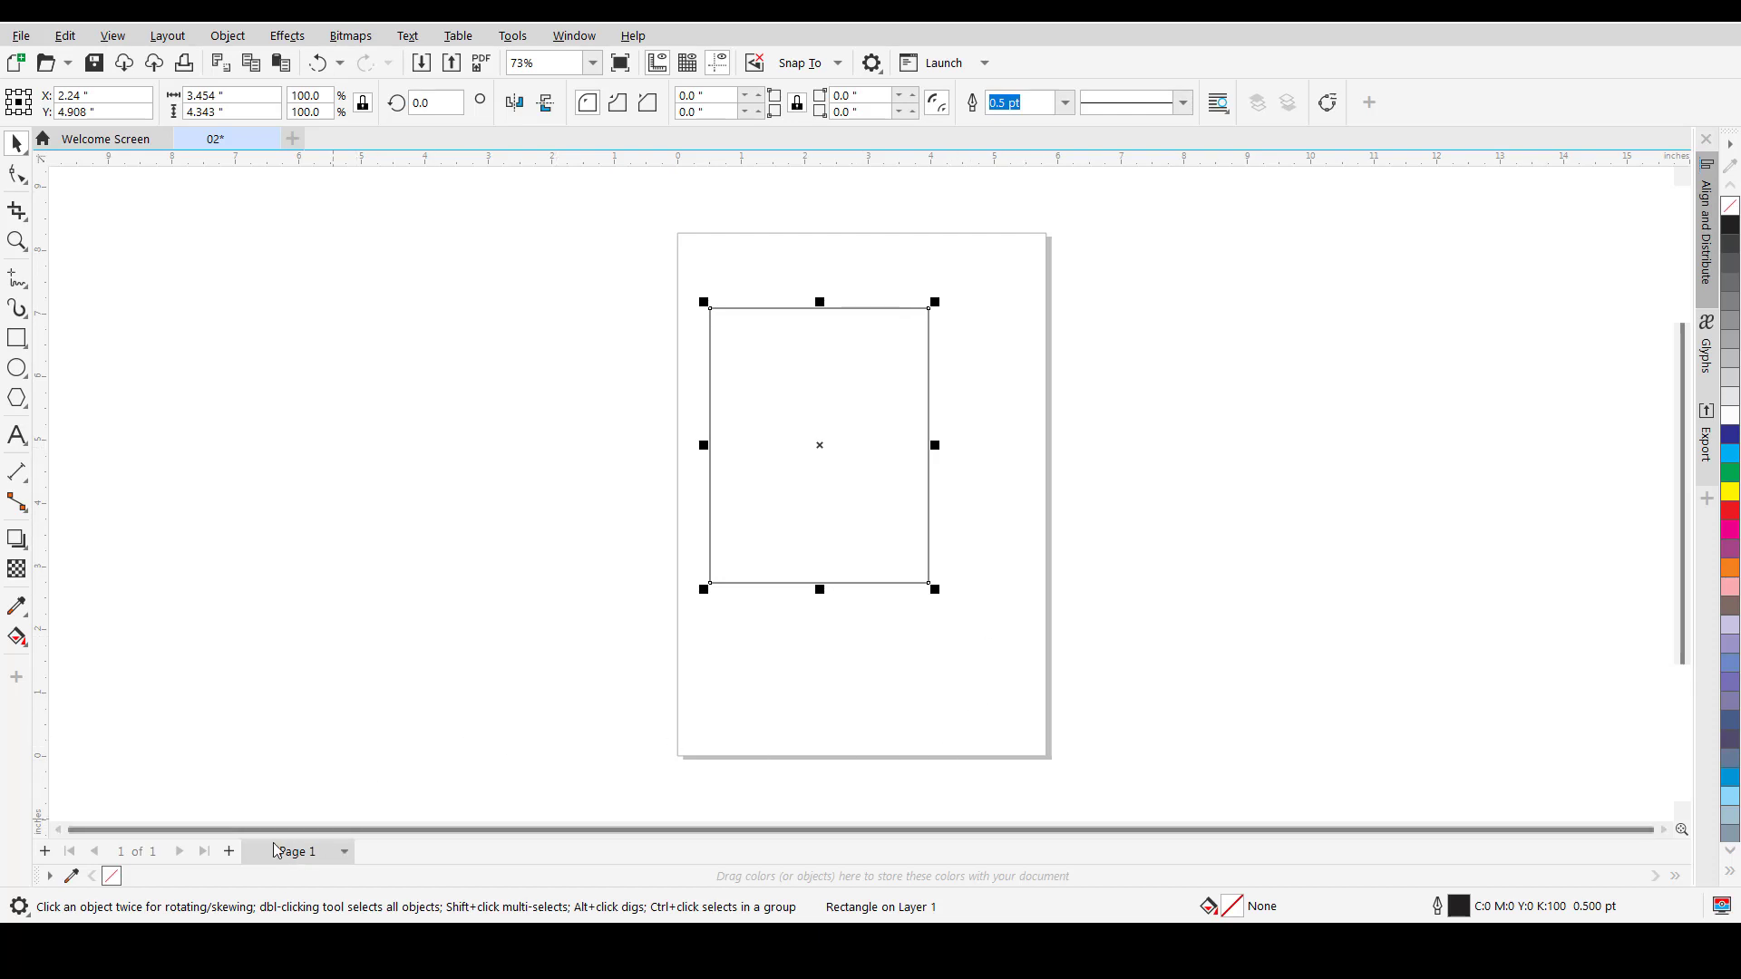
- Duplicate Page 1 after the selected page, copying the layers and their contents
{"action": "left_click", "coordinate": [346, 854]}
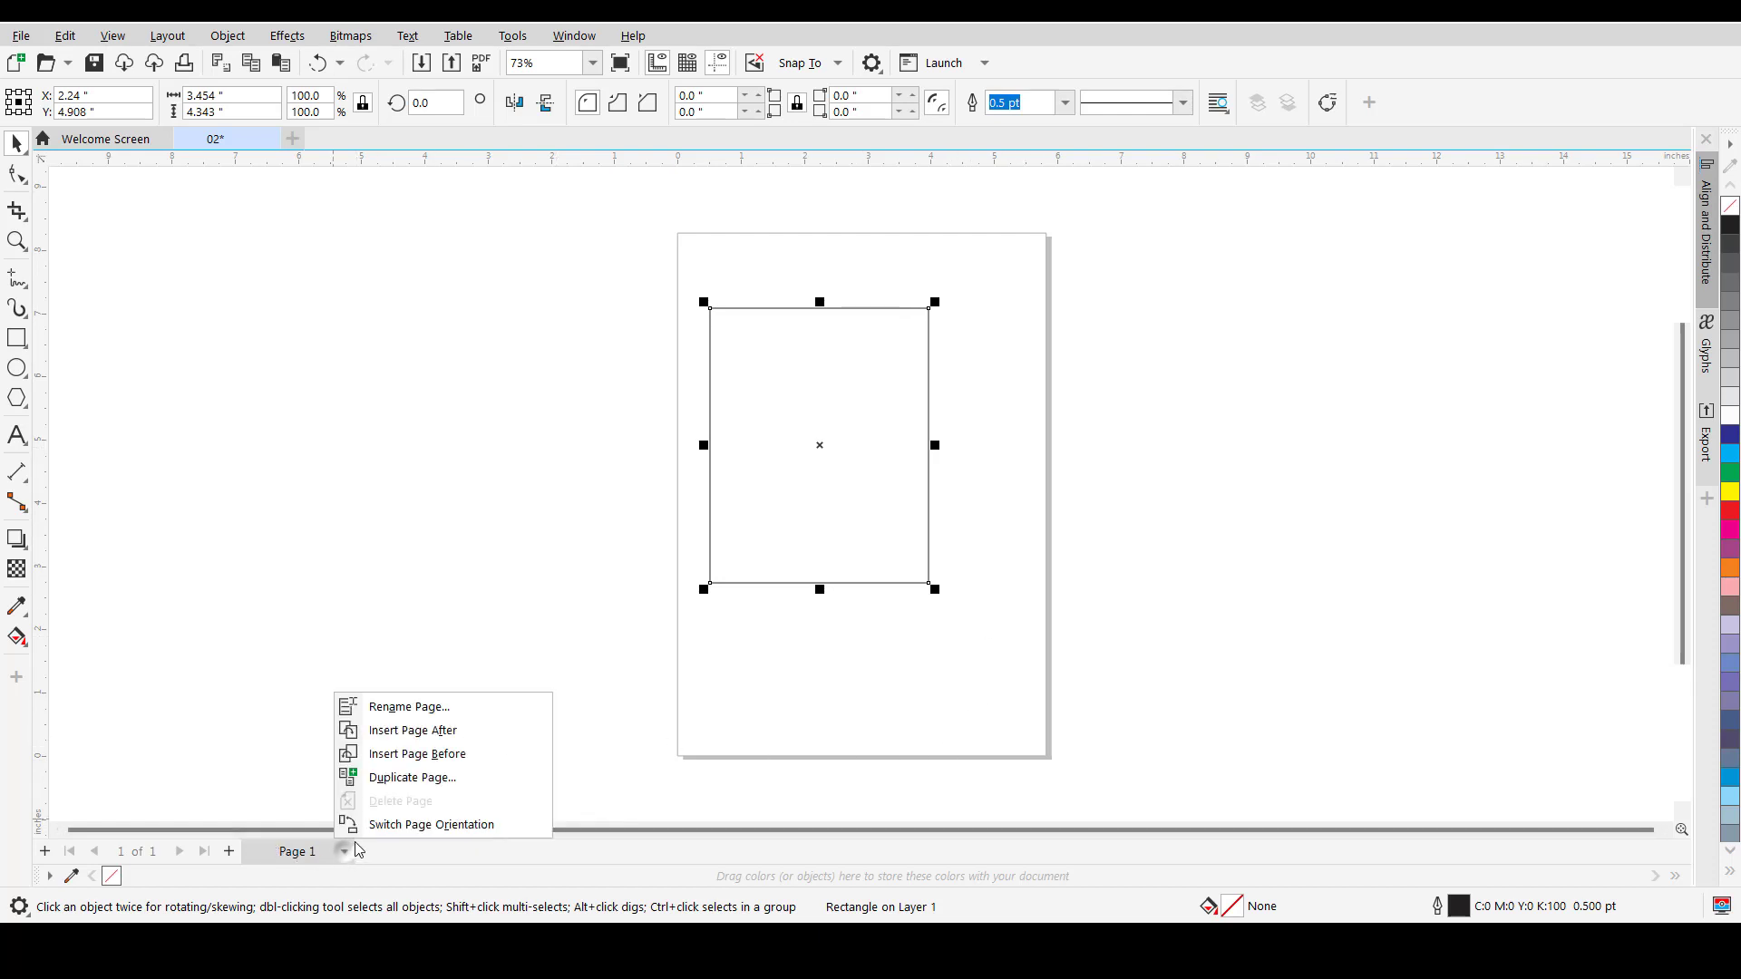
{"action": "left_click", "coordinate": [391, 777]}
{"action": "left_click", "coordinate": [805, 496]}
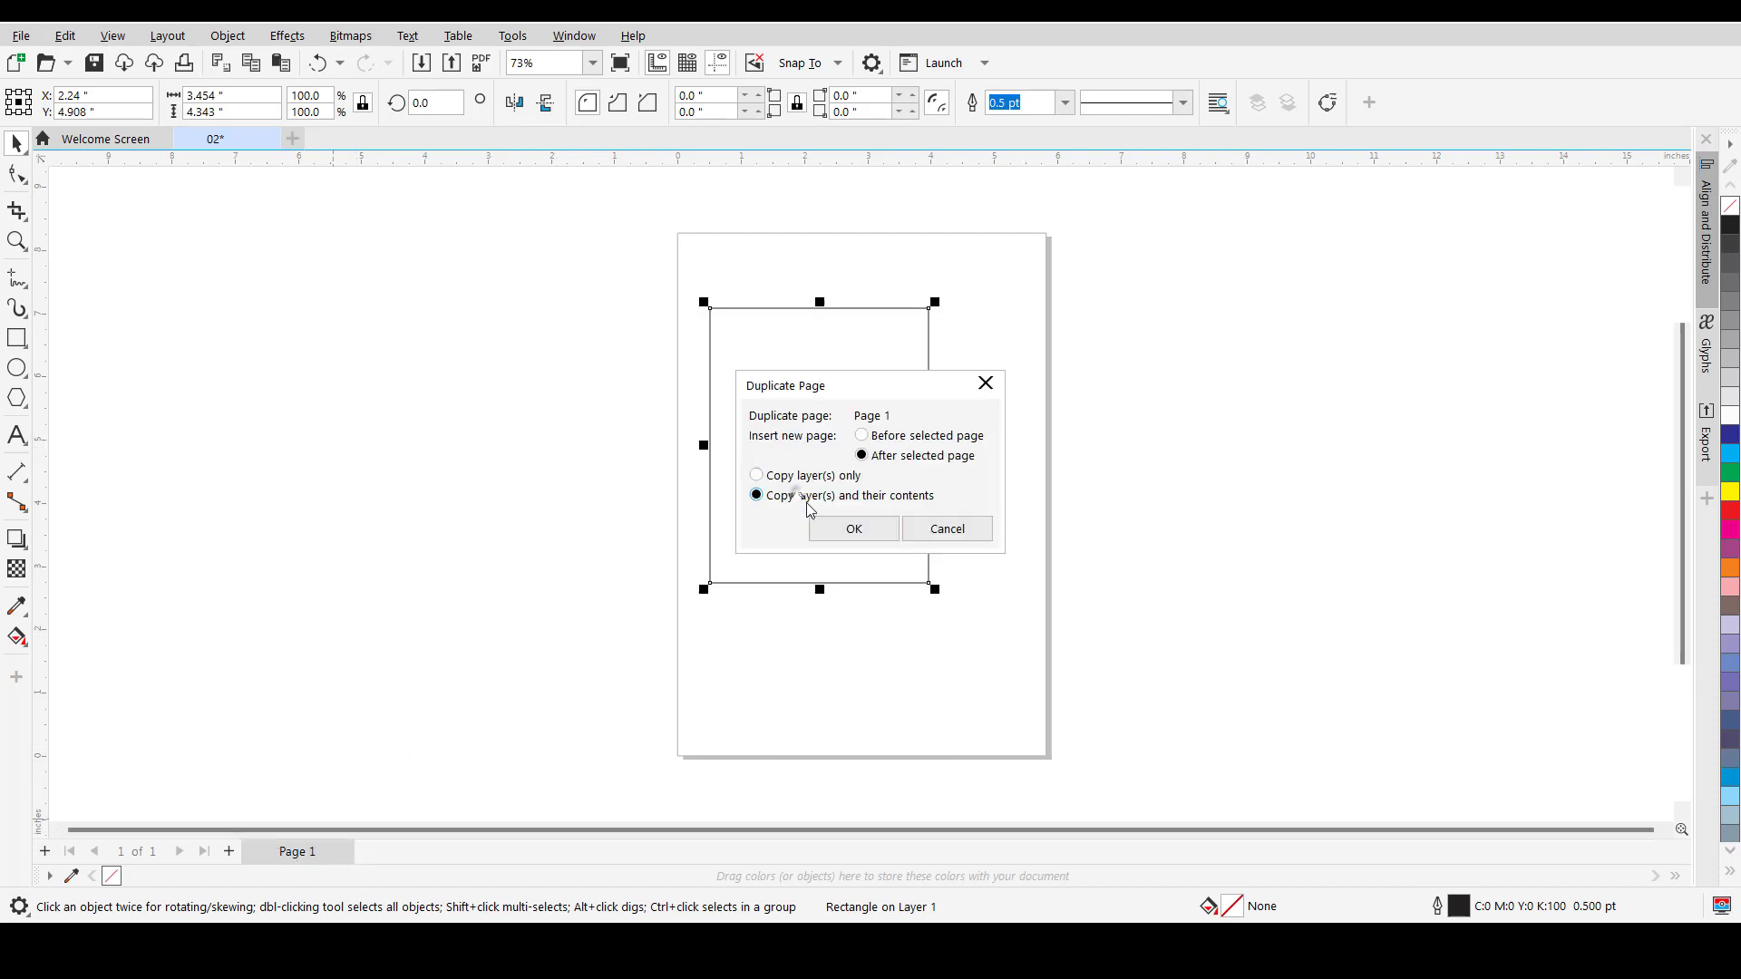
{"action": "left_click", "coordinate": [854, 530]}
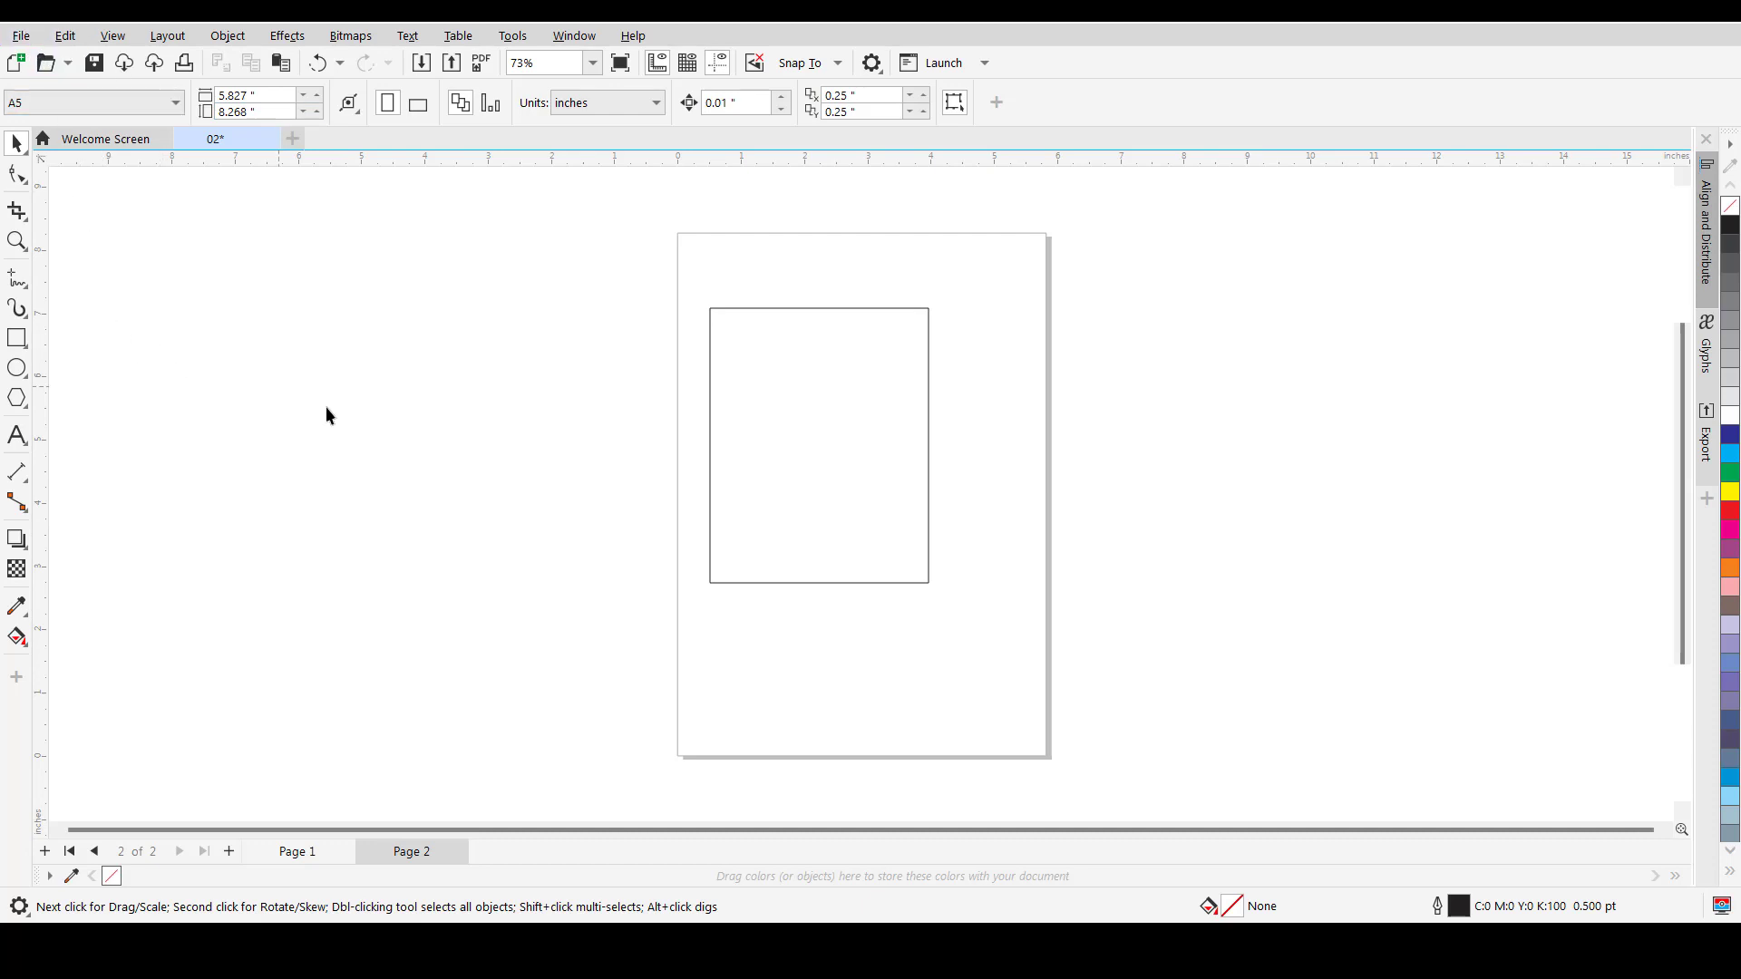
- Examine the file types and program versions offered by Save As, and close the dialog without saving
{"action": "left_click", "coordinate": [20, 36]}
{"action": "left_click", "coordinate": [138, 263]}
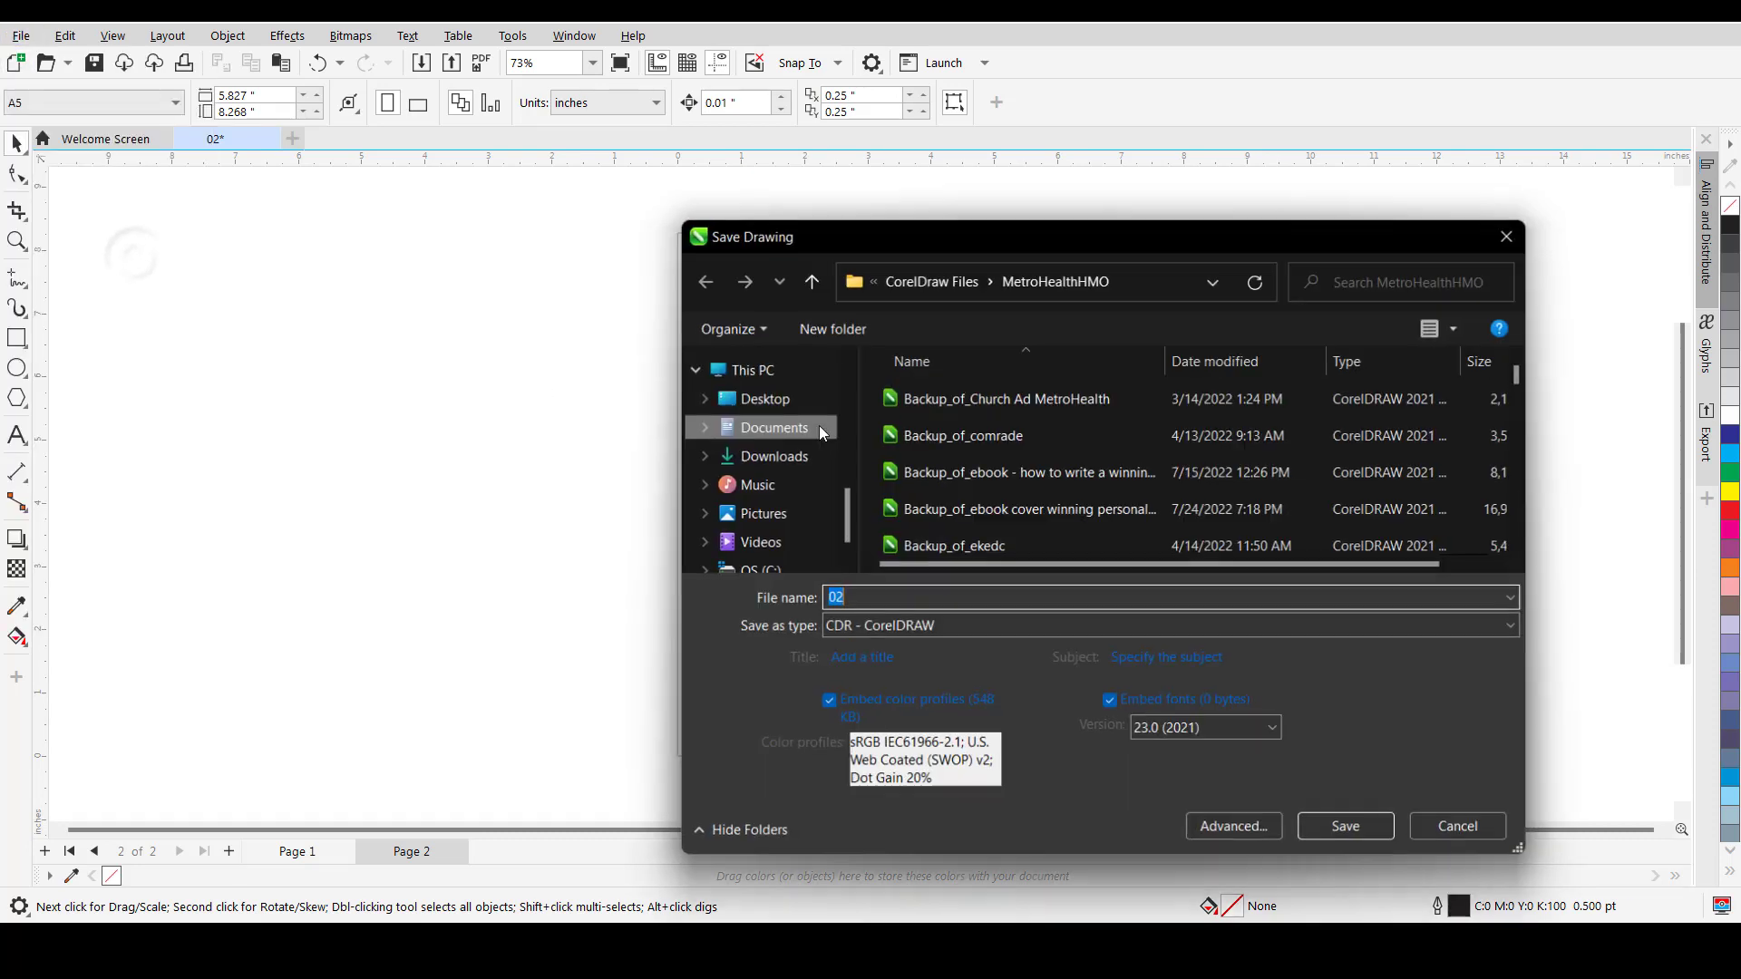
{"action": "left_click", "coordinate": [926, 633]}
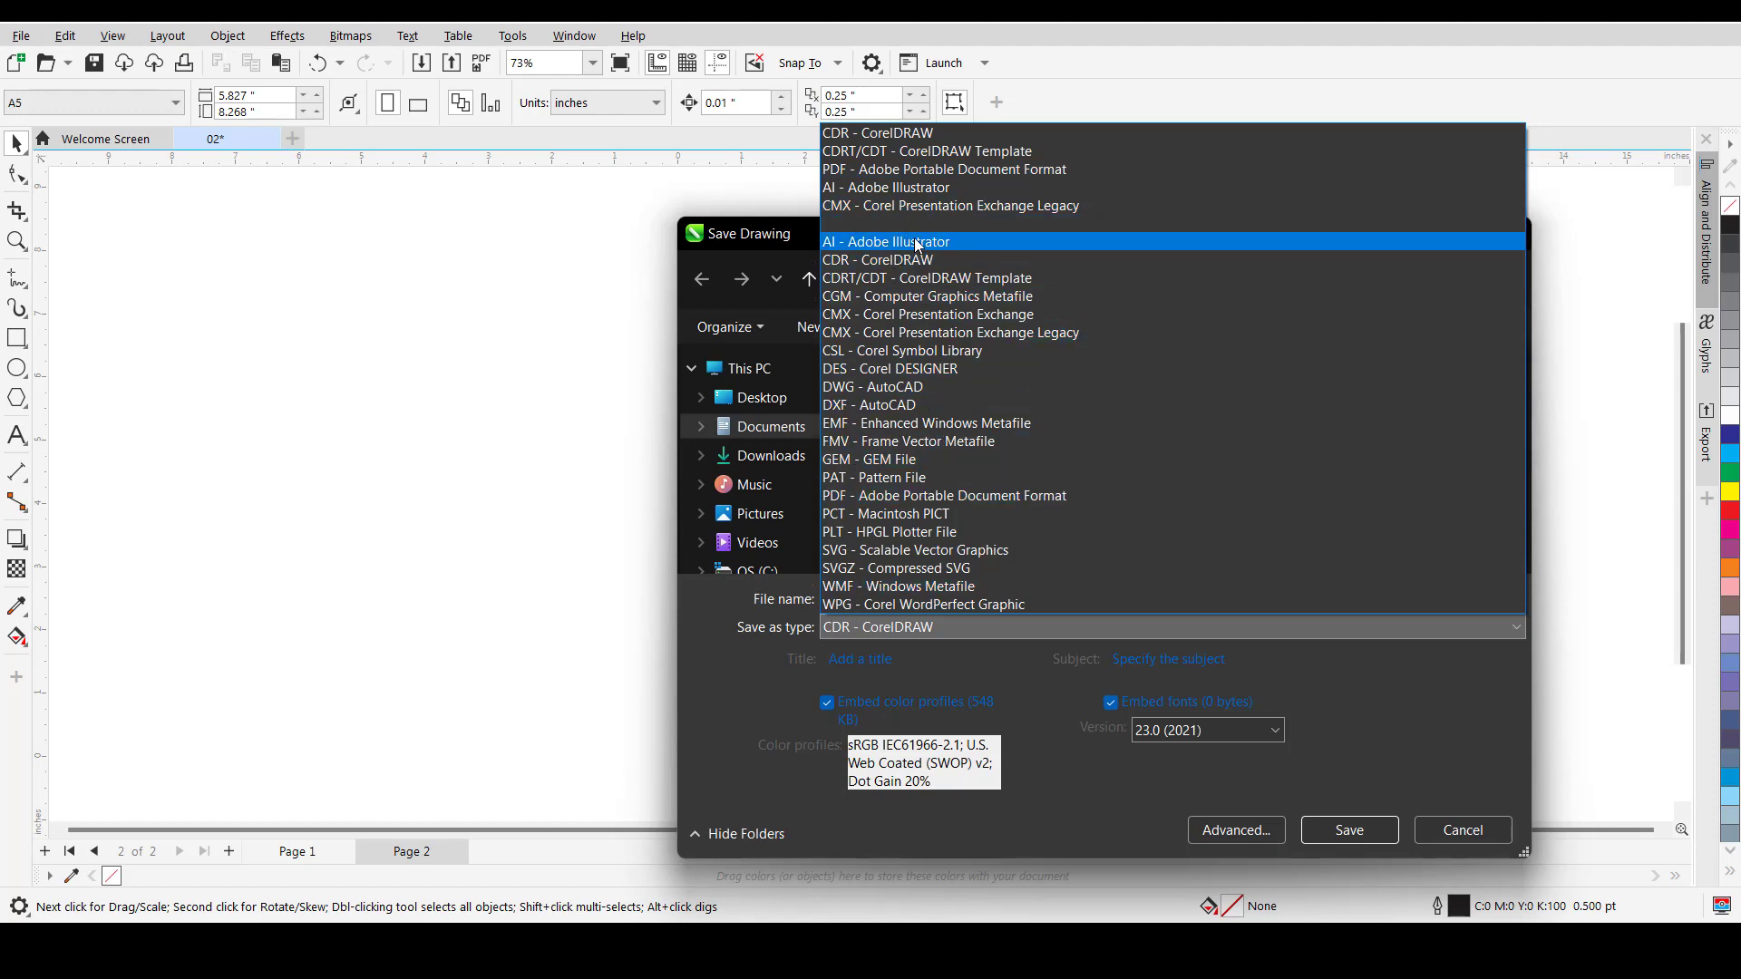
{"action": "left_click", "coordinate": [728, 684]}
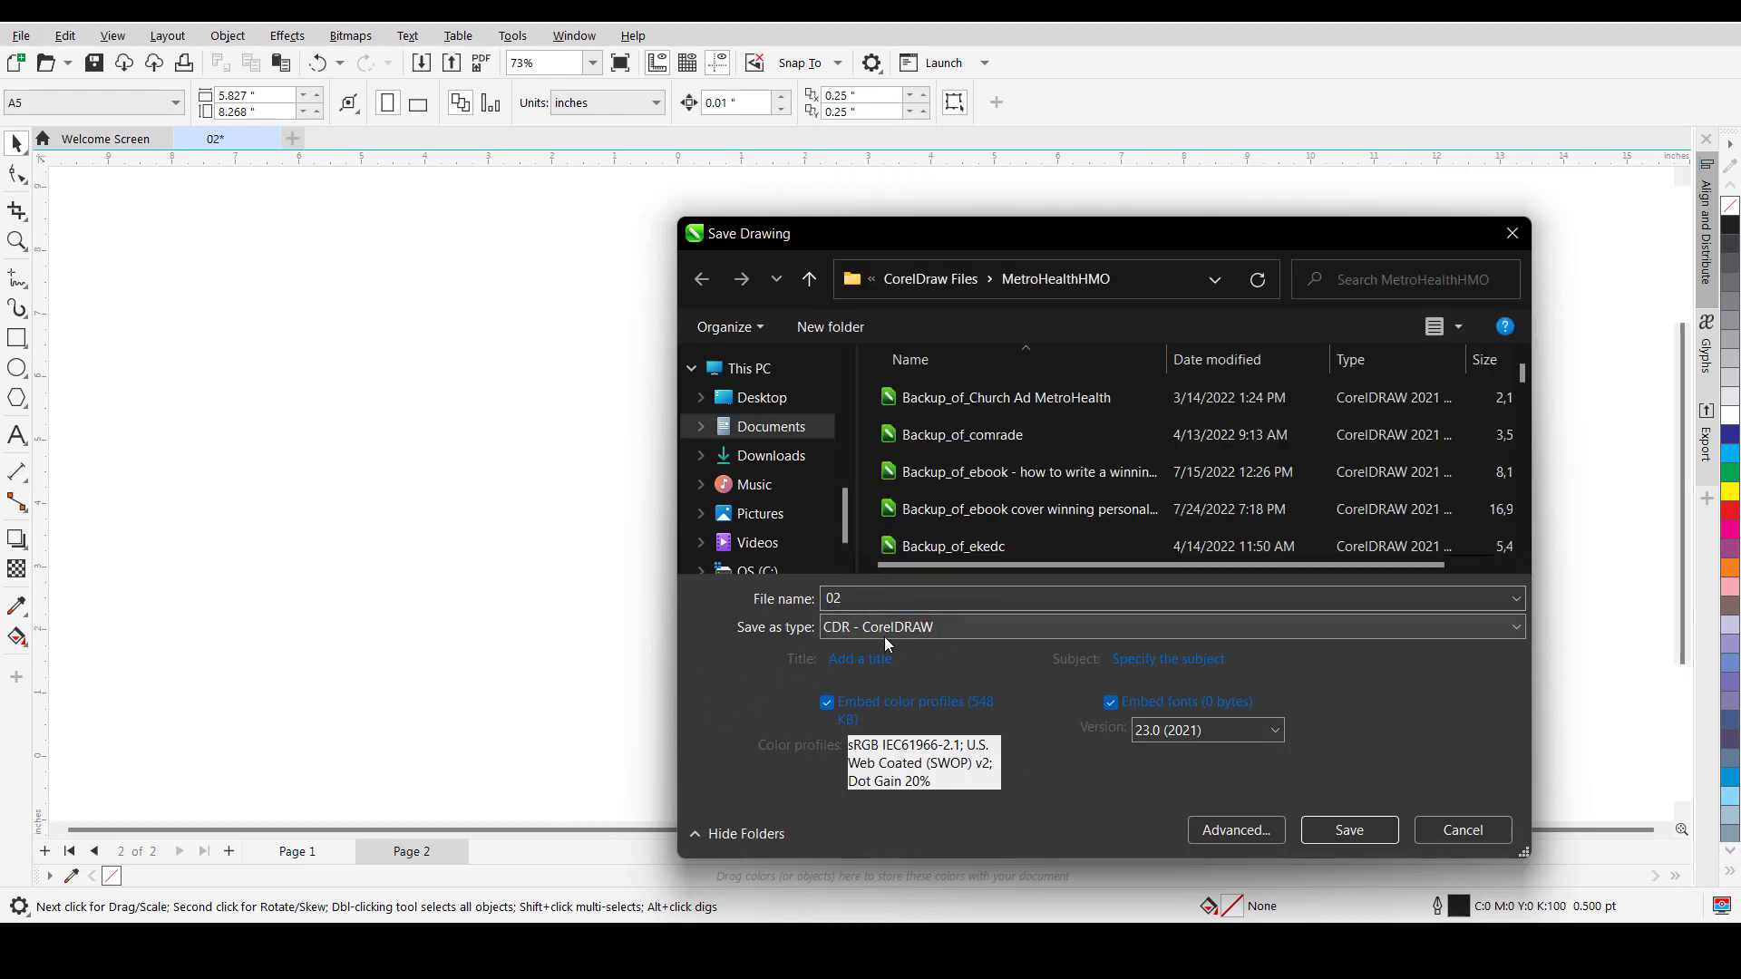
{"action": "left_click", "coordinate": [1223, 731]}
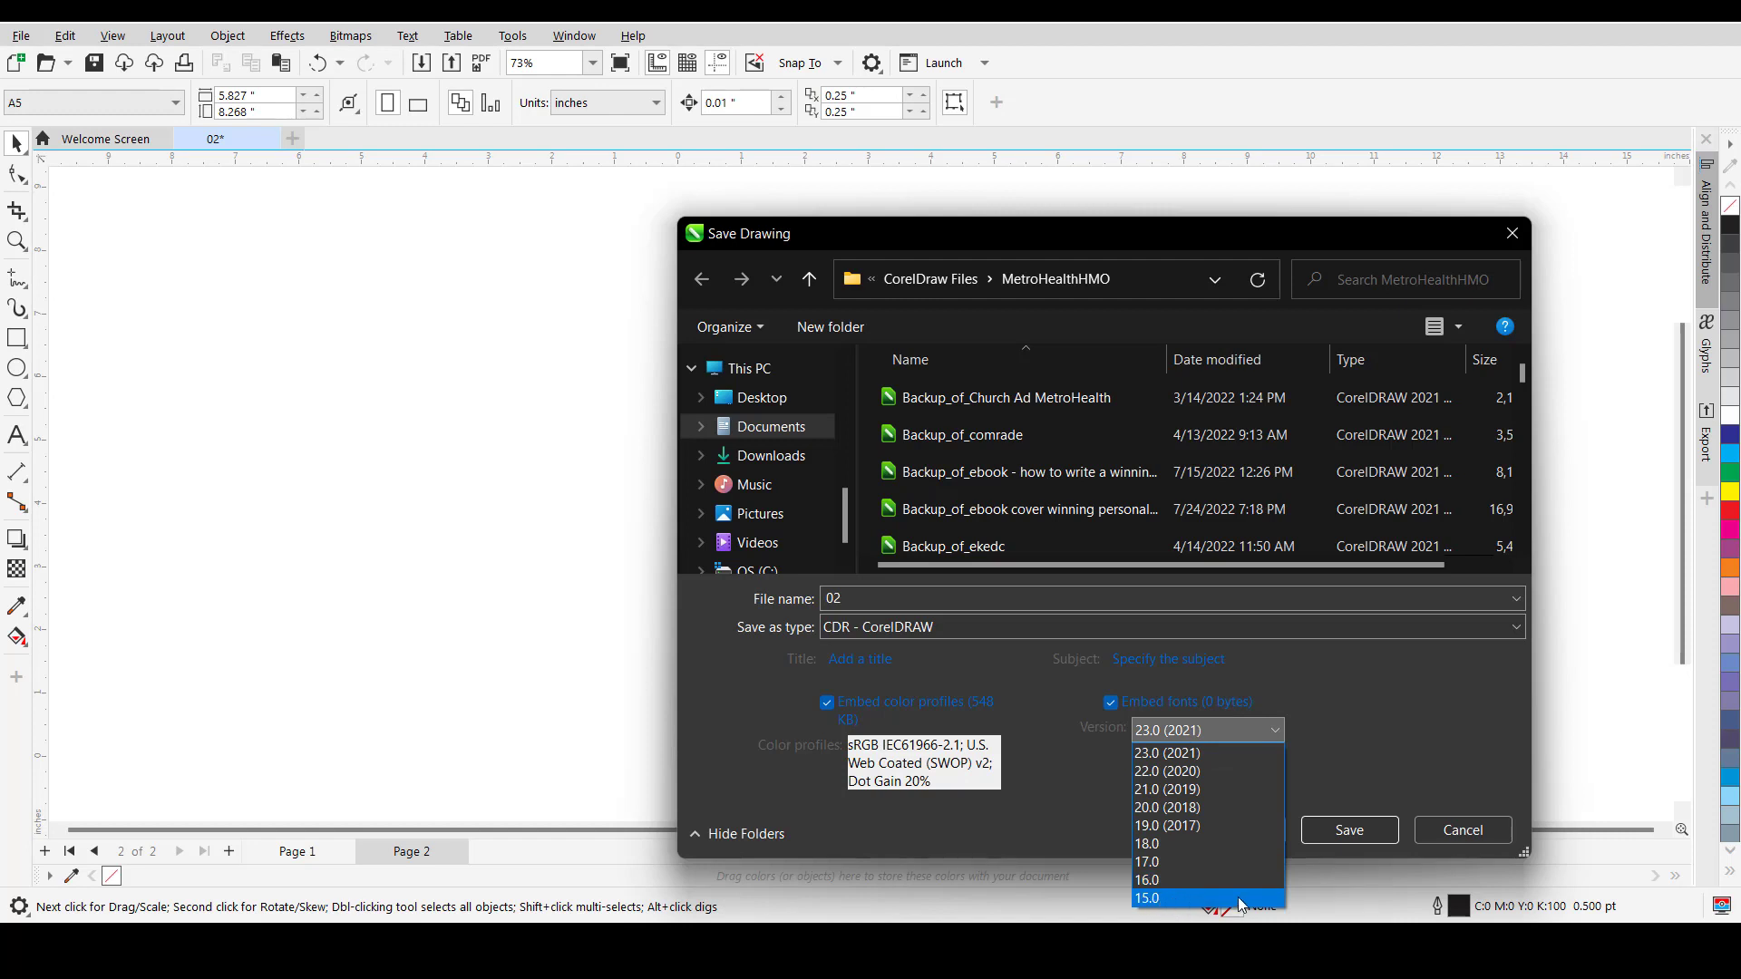
{"action": "left_click", "coordinate": [1423, 671]}
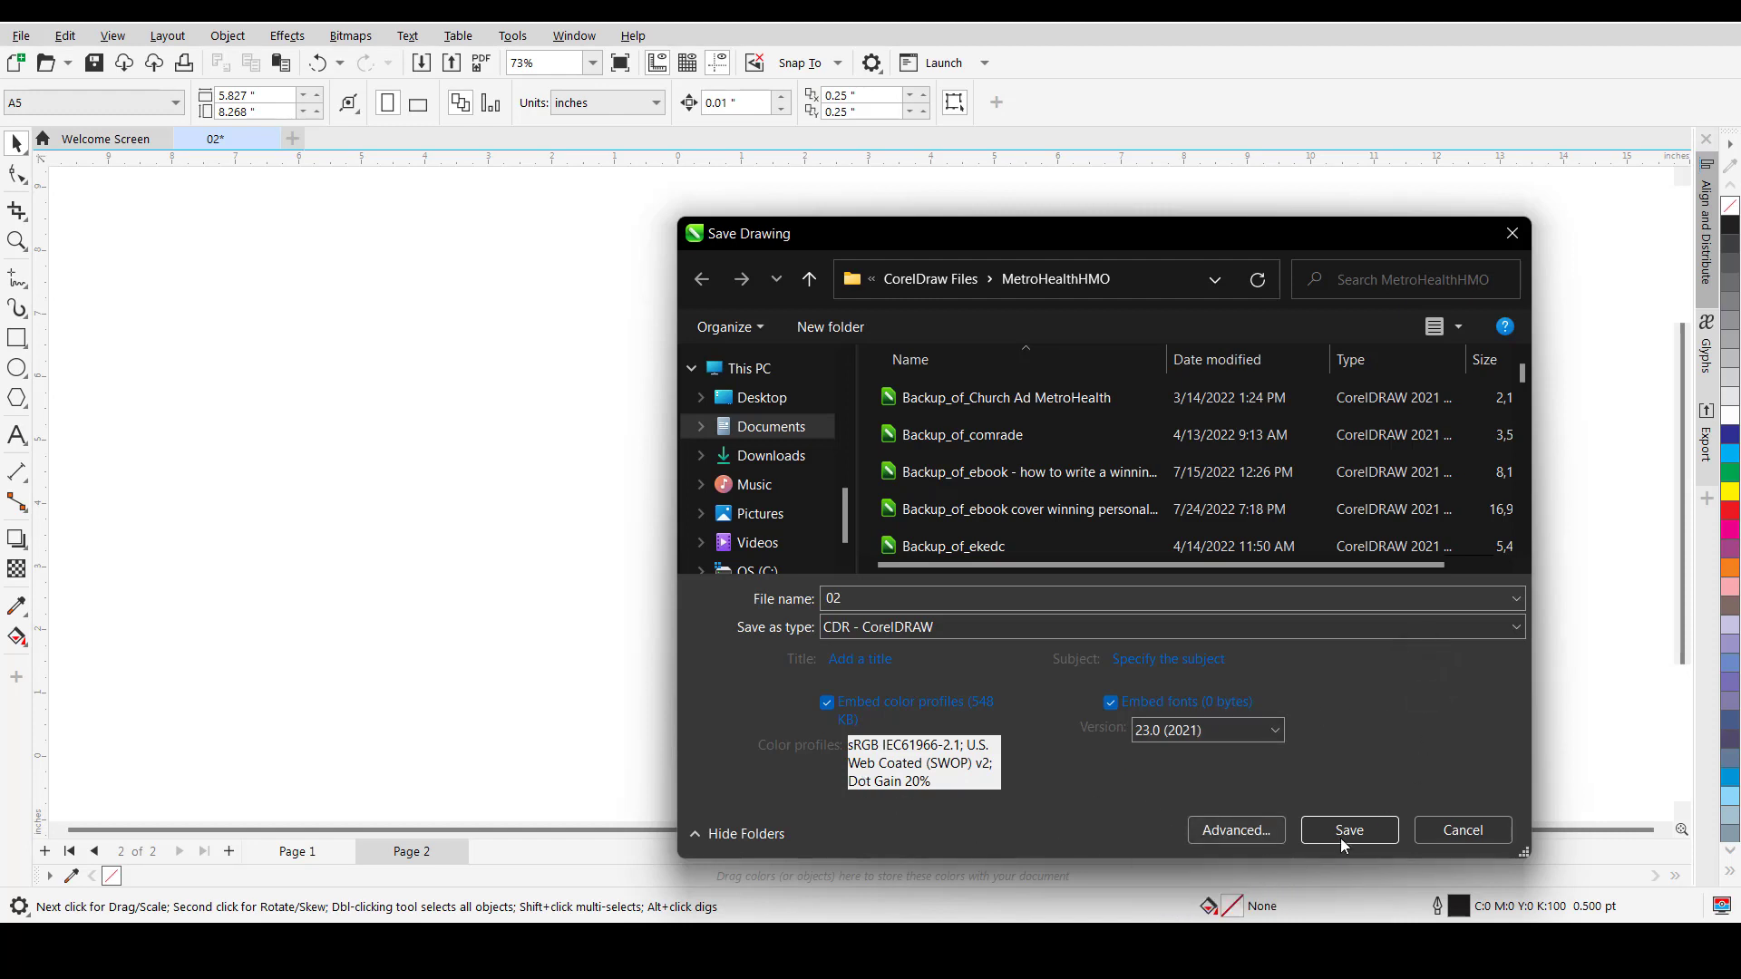
{"action": "left_click", "coordinate": [1453, 831]}
- Move the rectangle in 02.cdr past the page's right edge and fill it with cyan
{"action": "key", "text": "alt+f"}
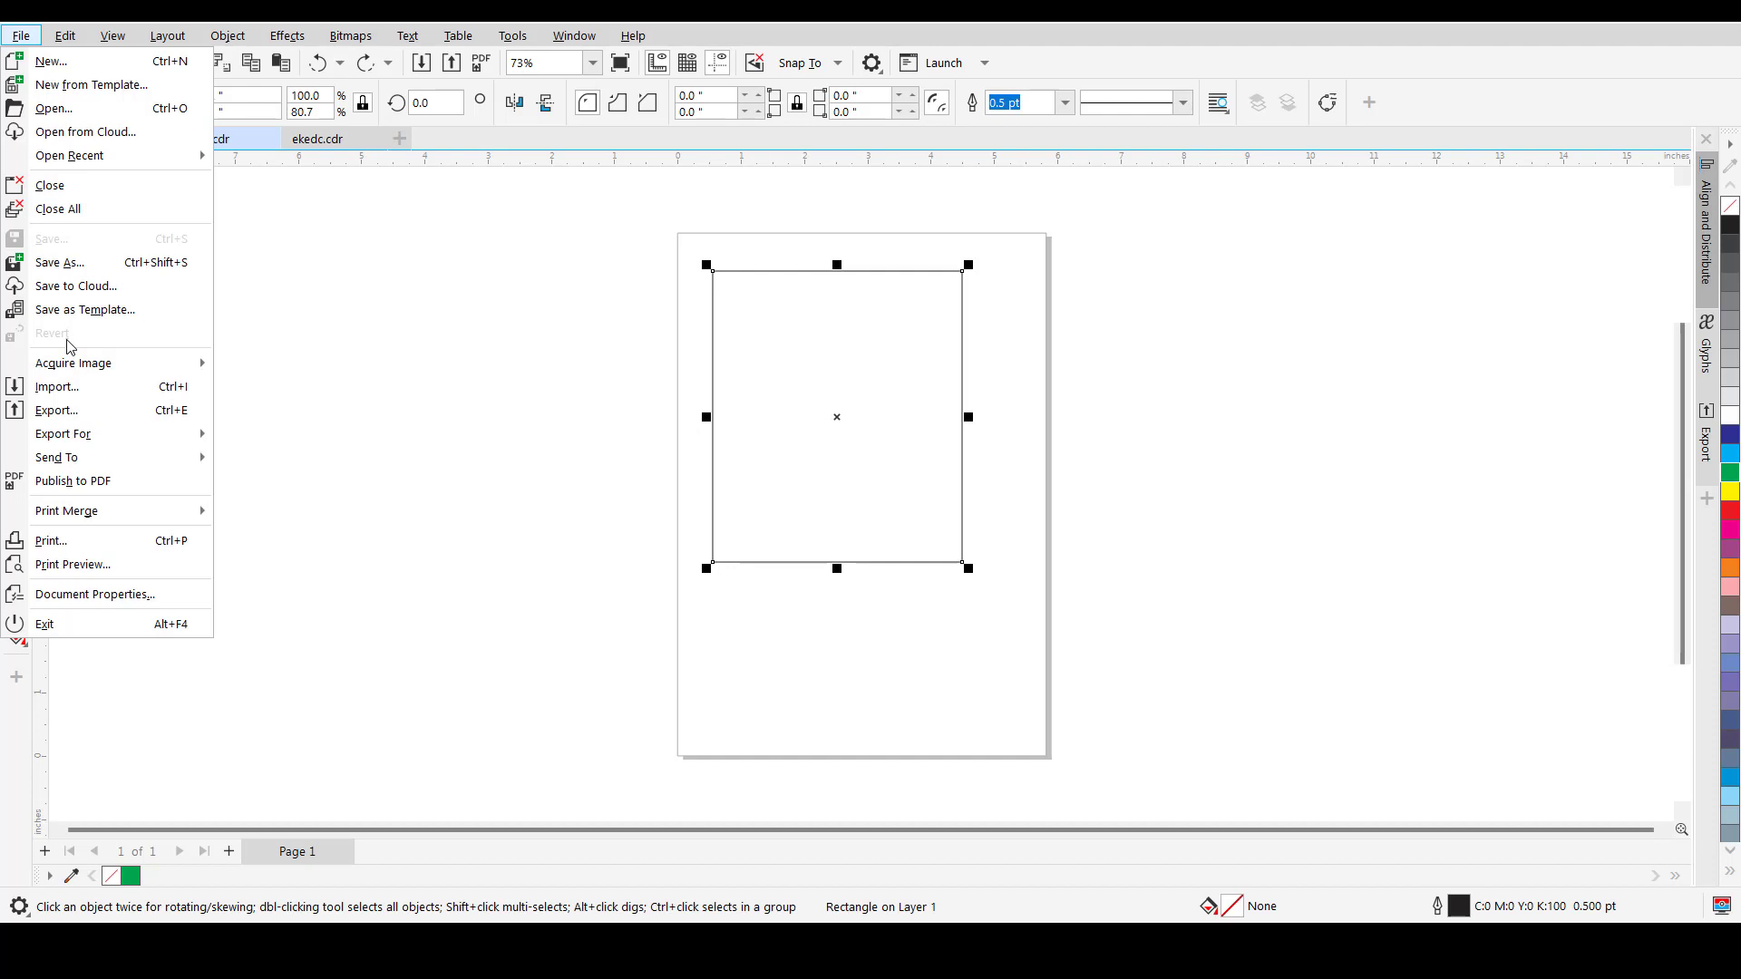
{"action": "left_click", "coordinate": [847, 493]}
{"action": "left_click", "coordinate": [843, 489]}
{"action": "left_click_drag", "start_coordinate": [843, 490], "coordinate": [1106, 570]}
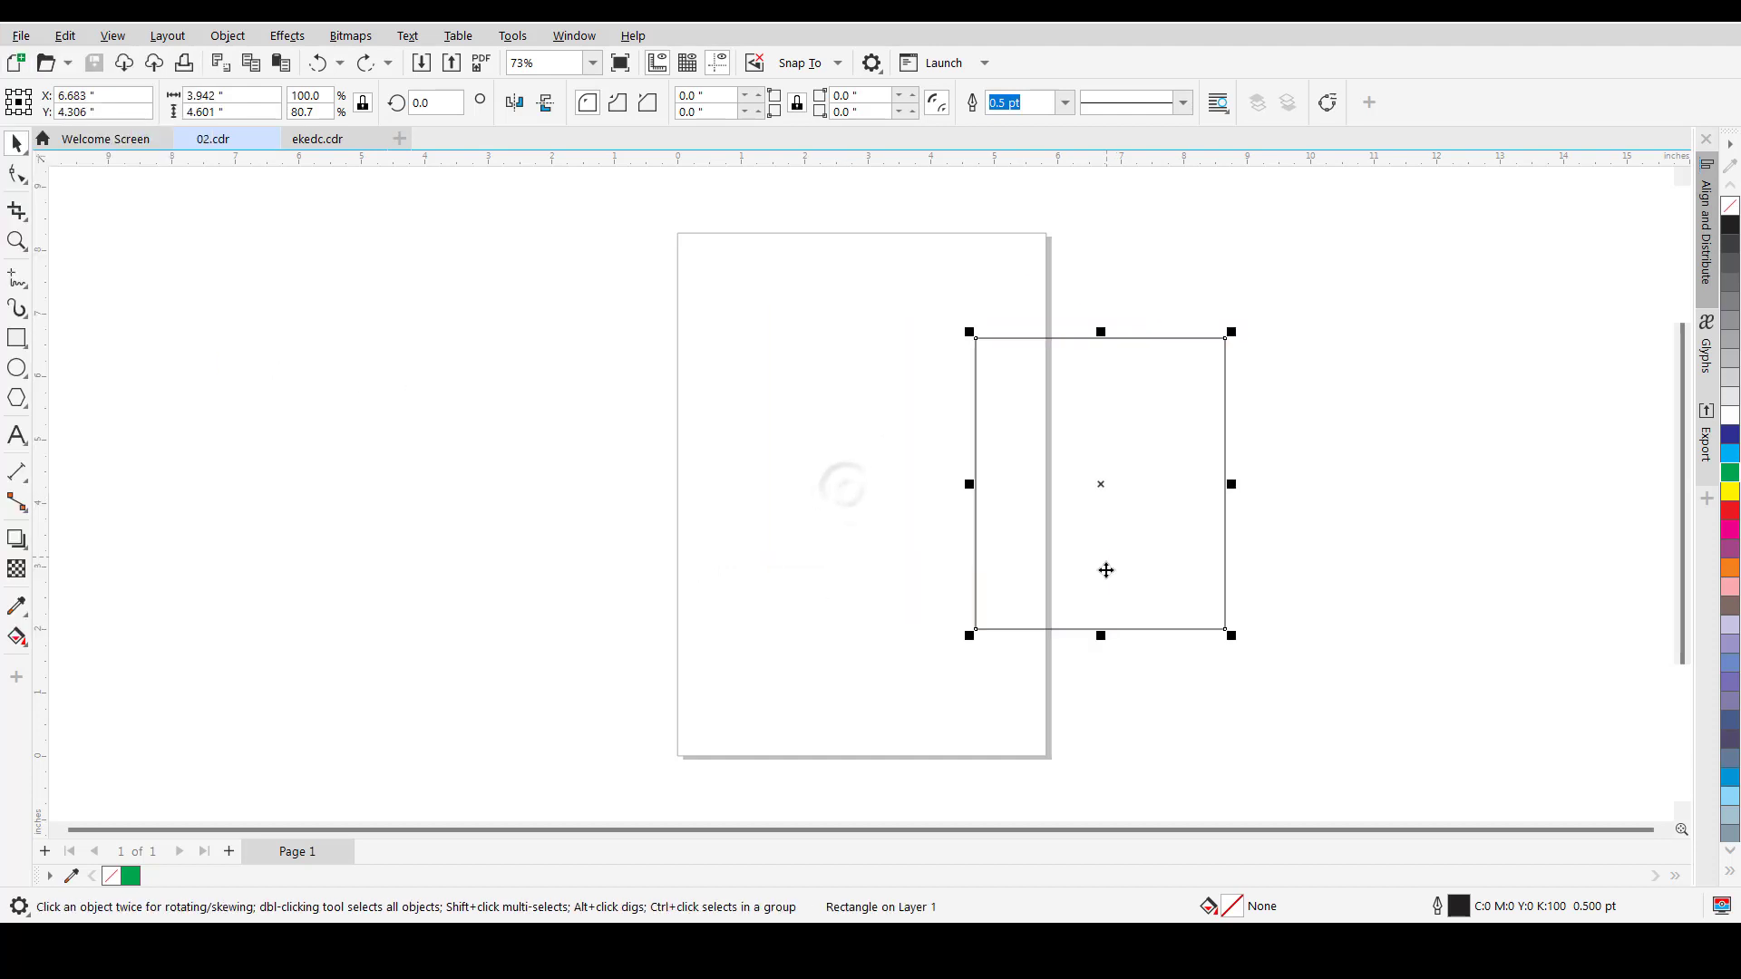
{"action": "left_click", "coordinate": [1730, 454]}
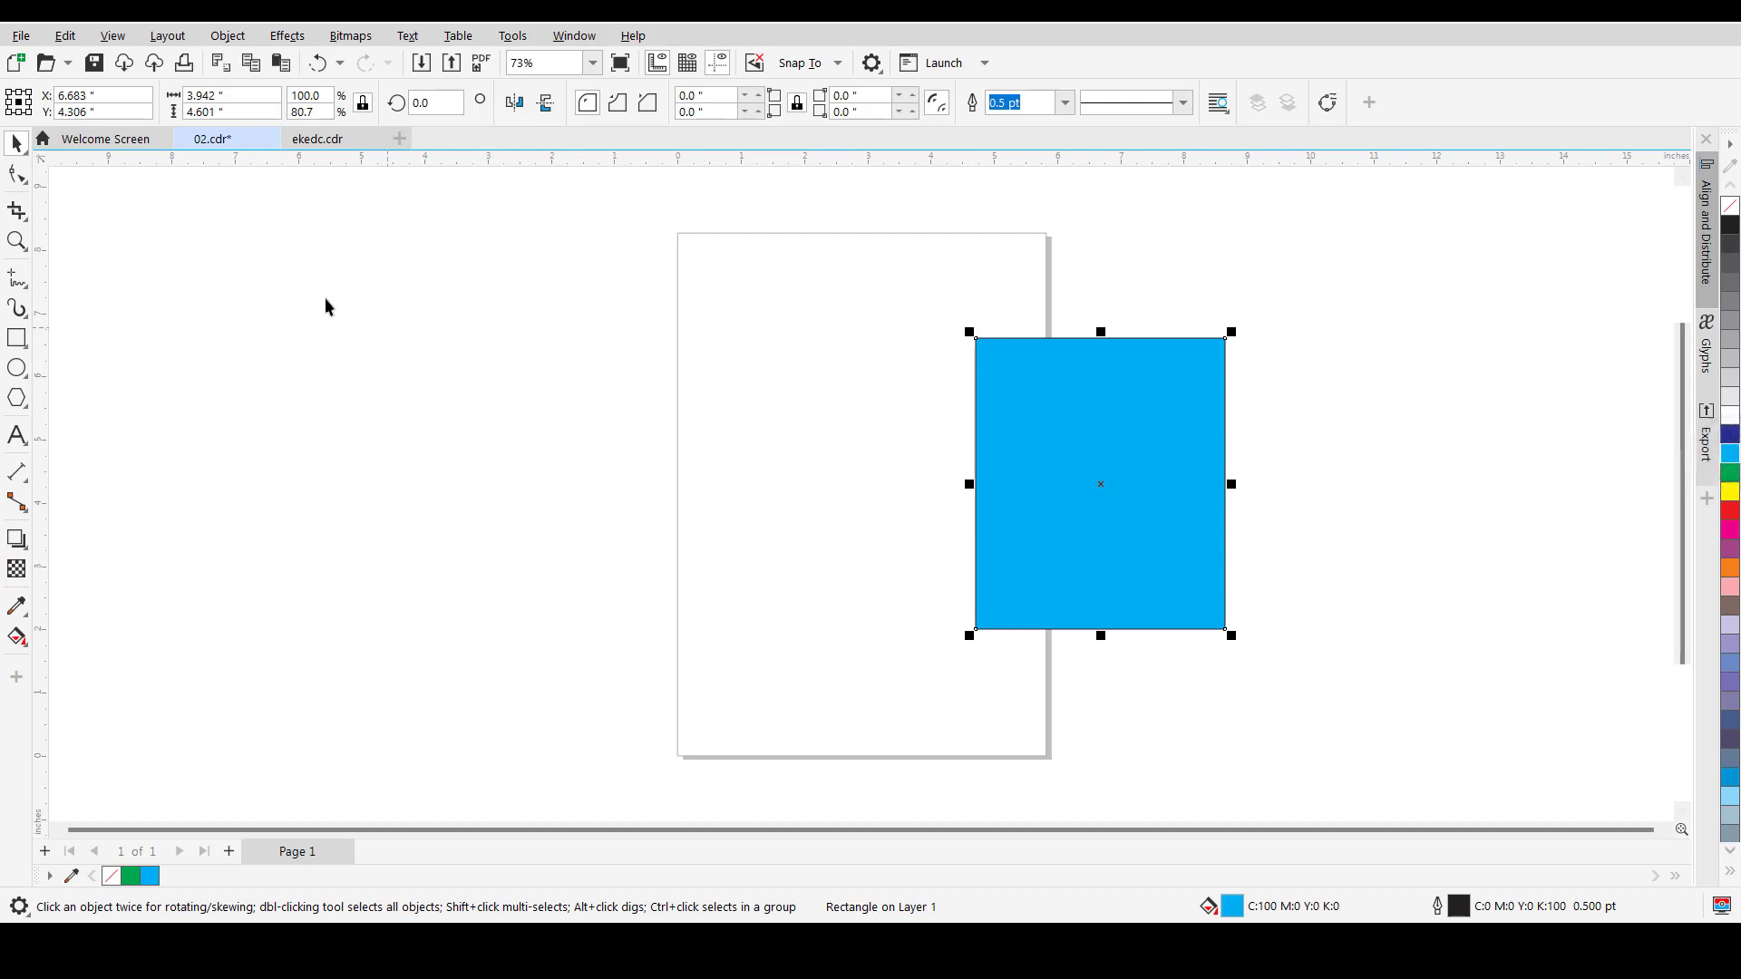
- Revert 02.cdr to its last saved version, discarding all current changes
{"action": "left_click", "coordinate": [20, 36]}
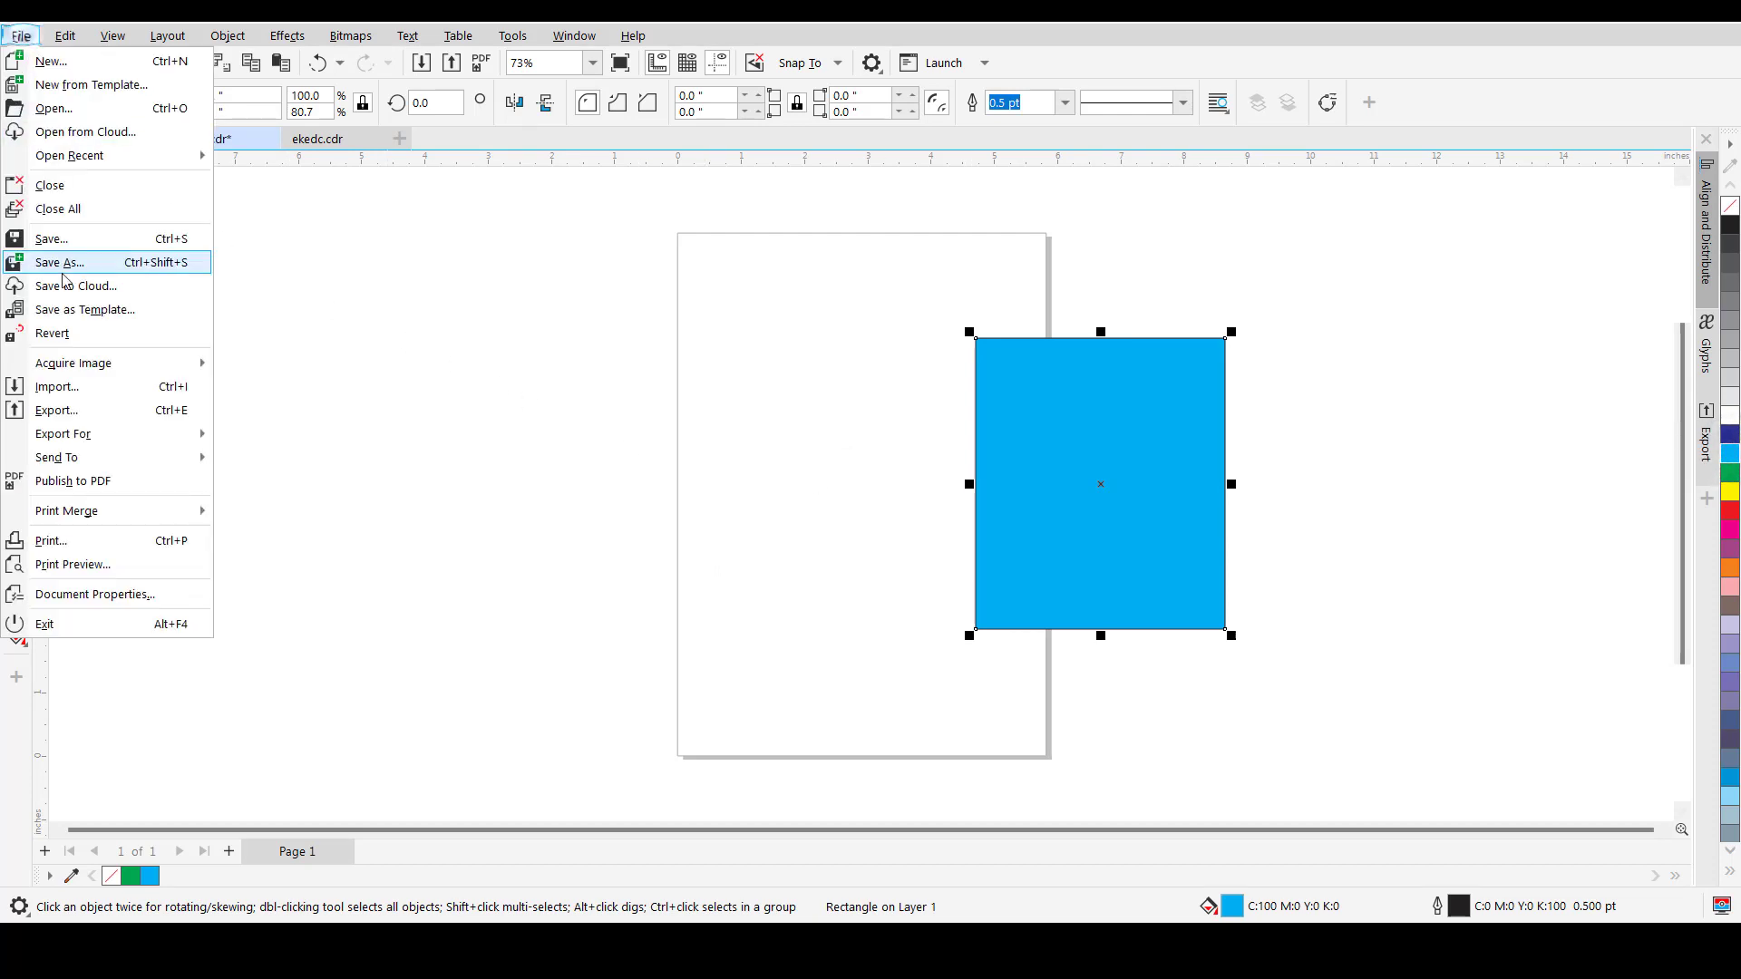
{"action": "left_click", "coordinate": [54, 333]}
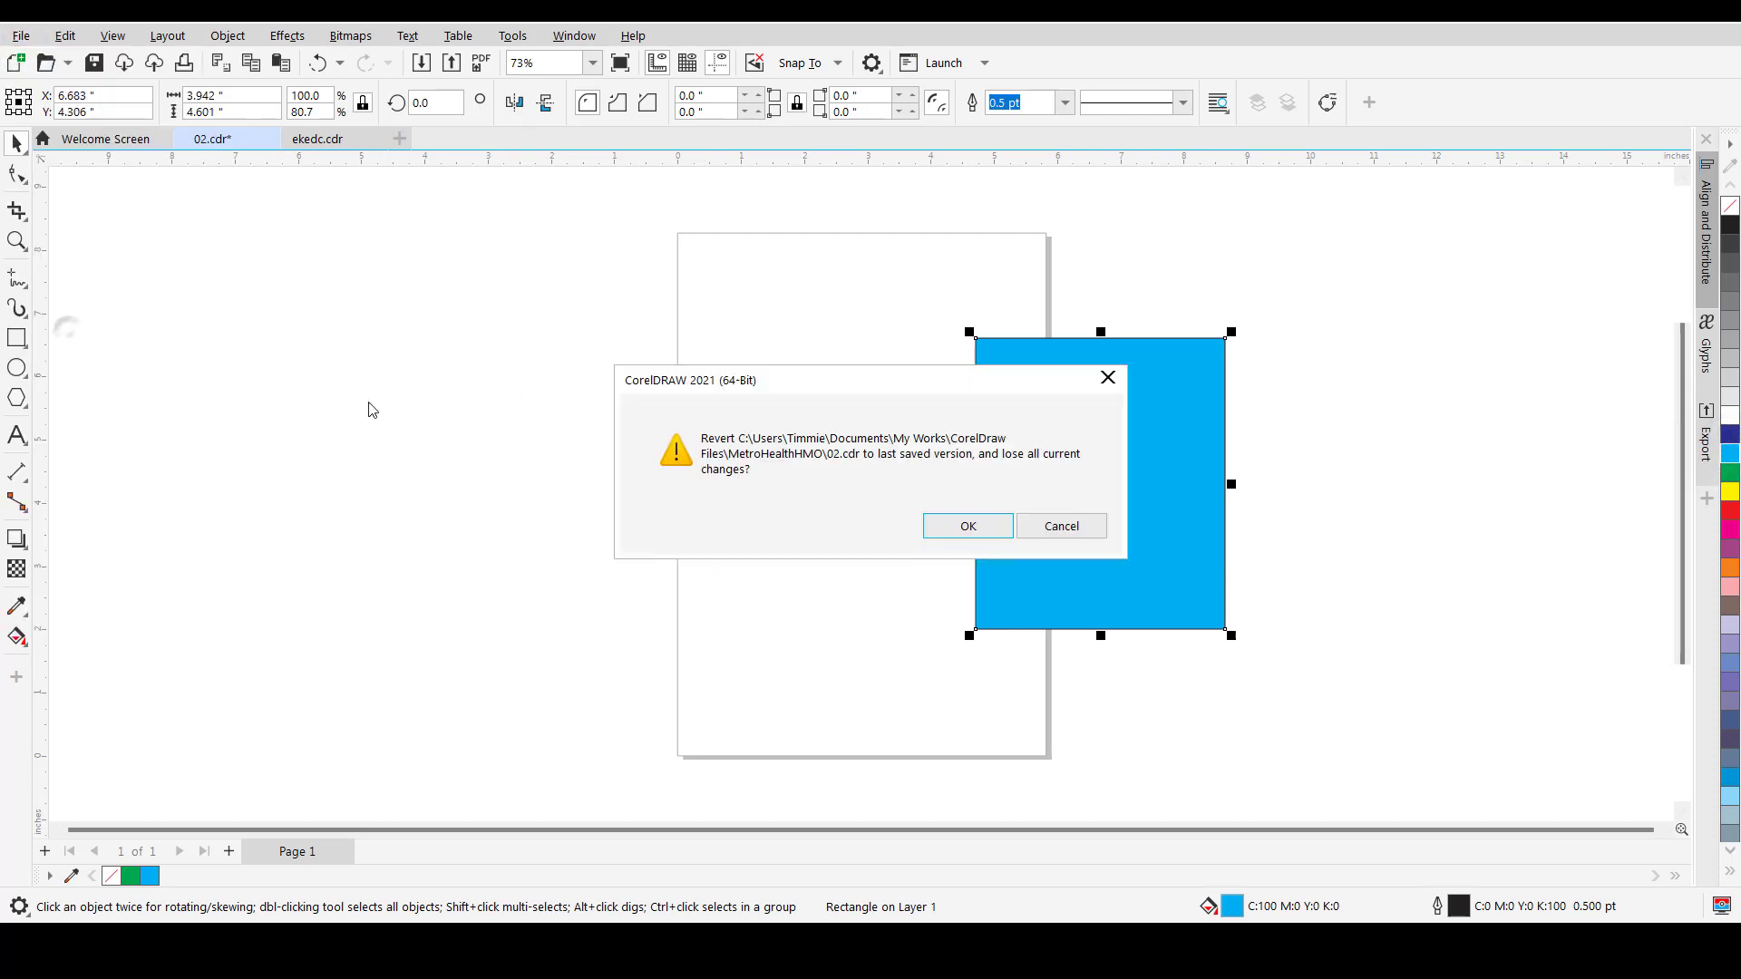
{"action": "left_click", "coordinate": [968, 527]}
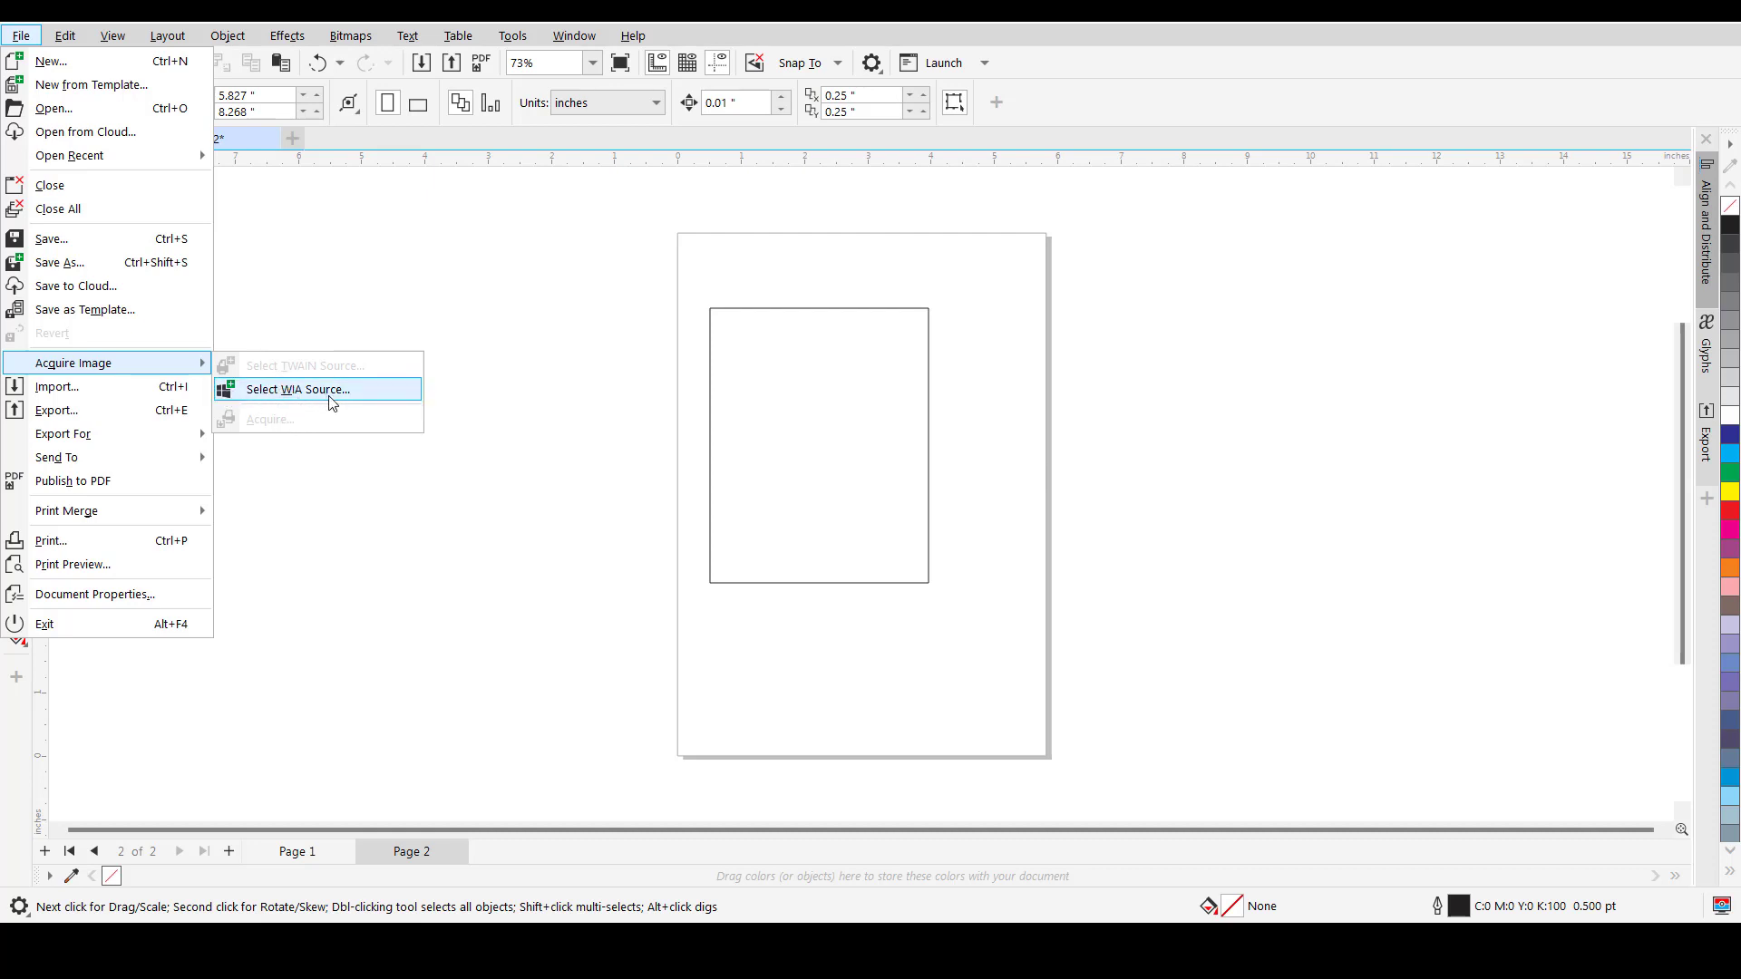
- Check which scanners are available as a WIA source for acquiring images, and cancel the device selection
{"action": "left_click", "coordinate": [280, 392]}
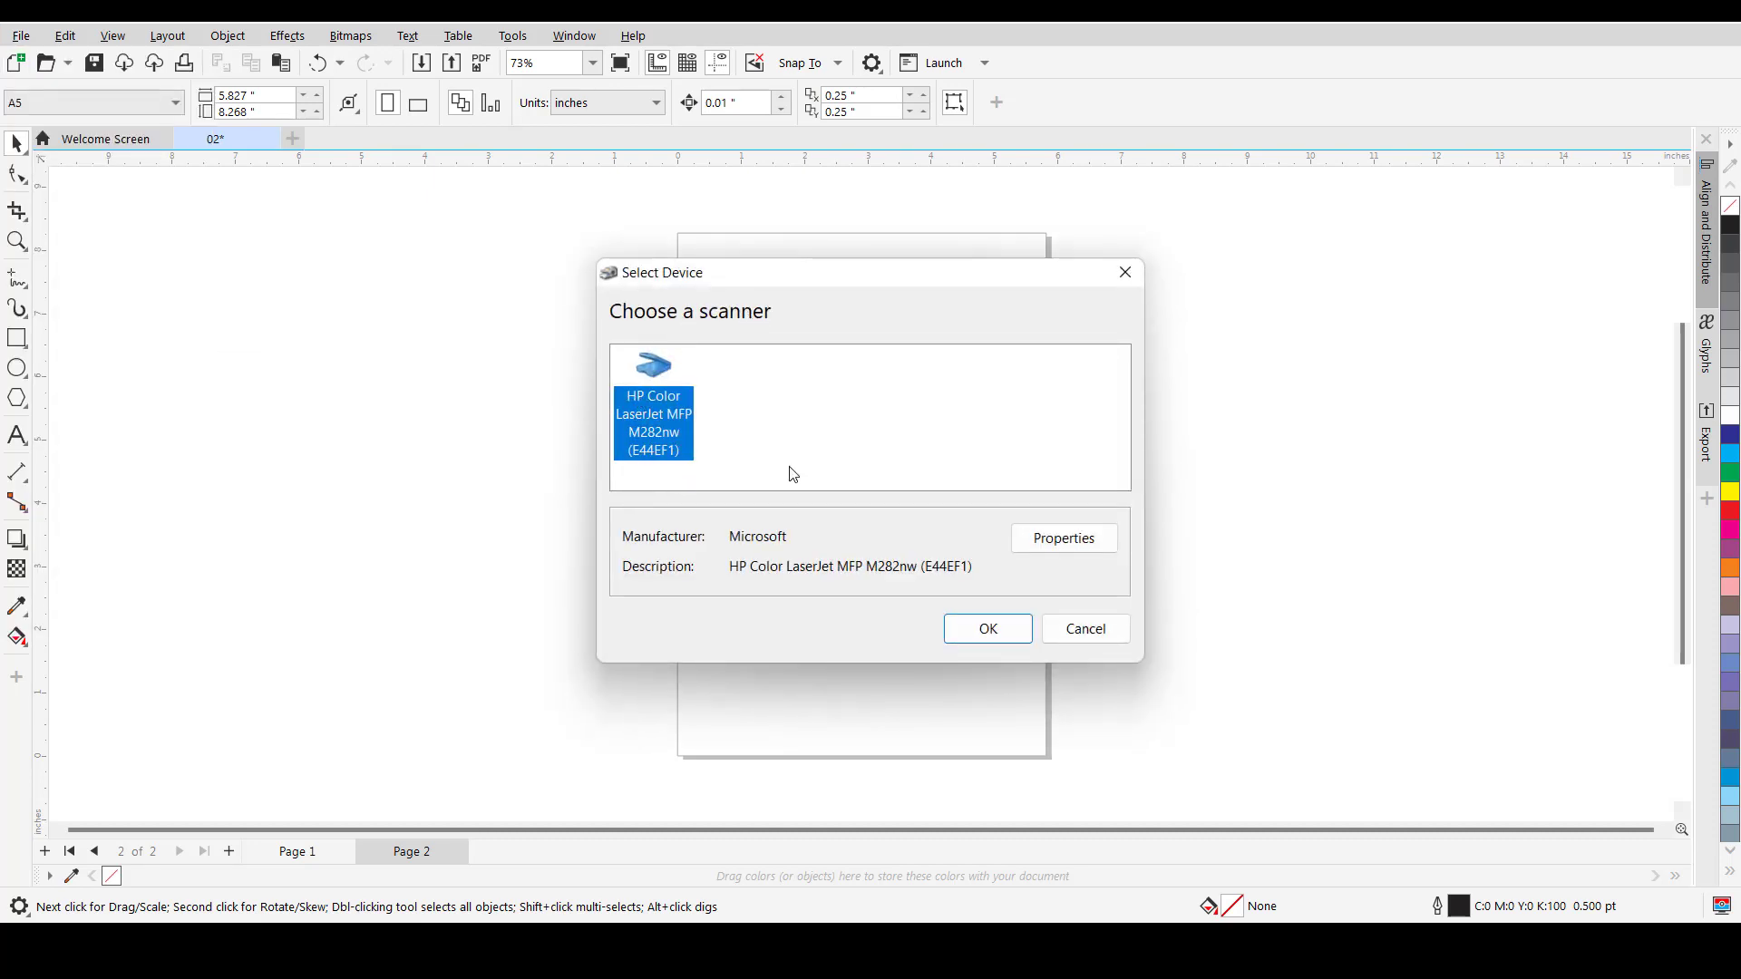
{"action": "left_click", "coordinate": [1097, 638]}
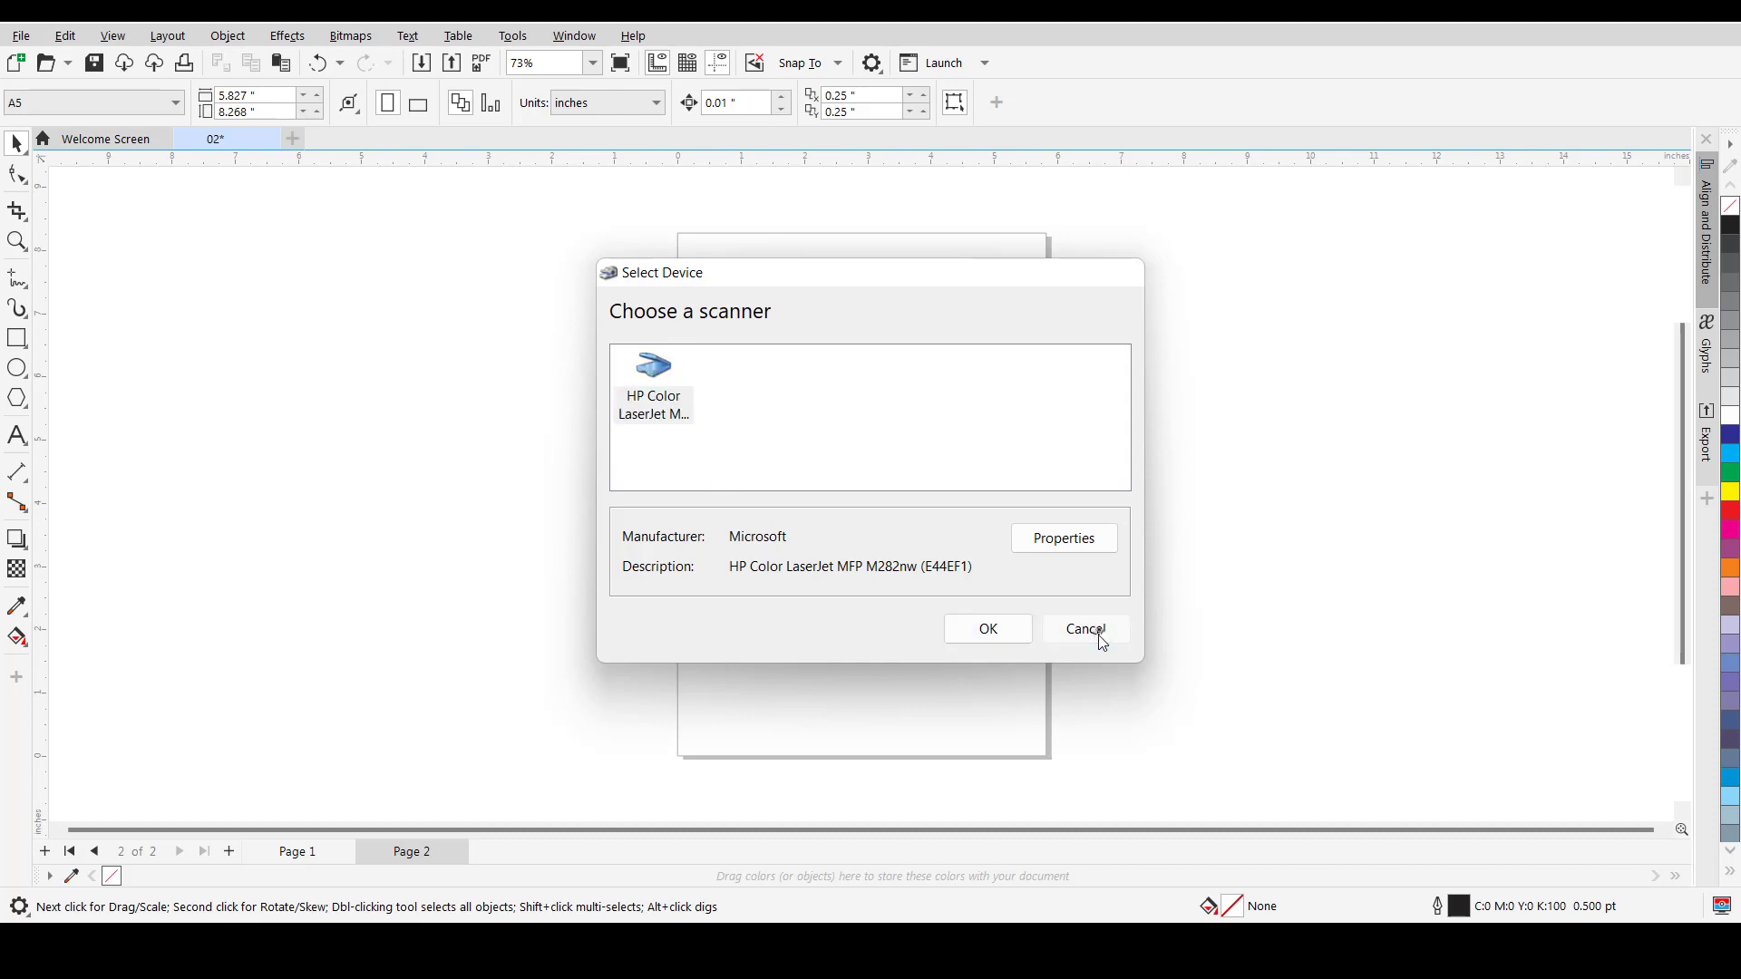
{"action": "left_click", "coordinate": [937, 524]}
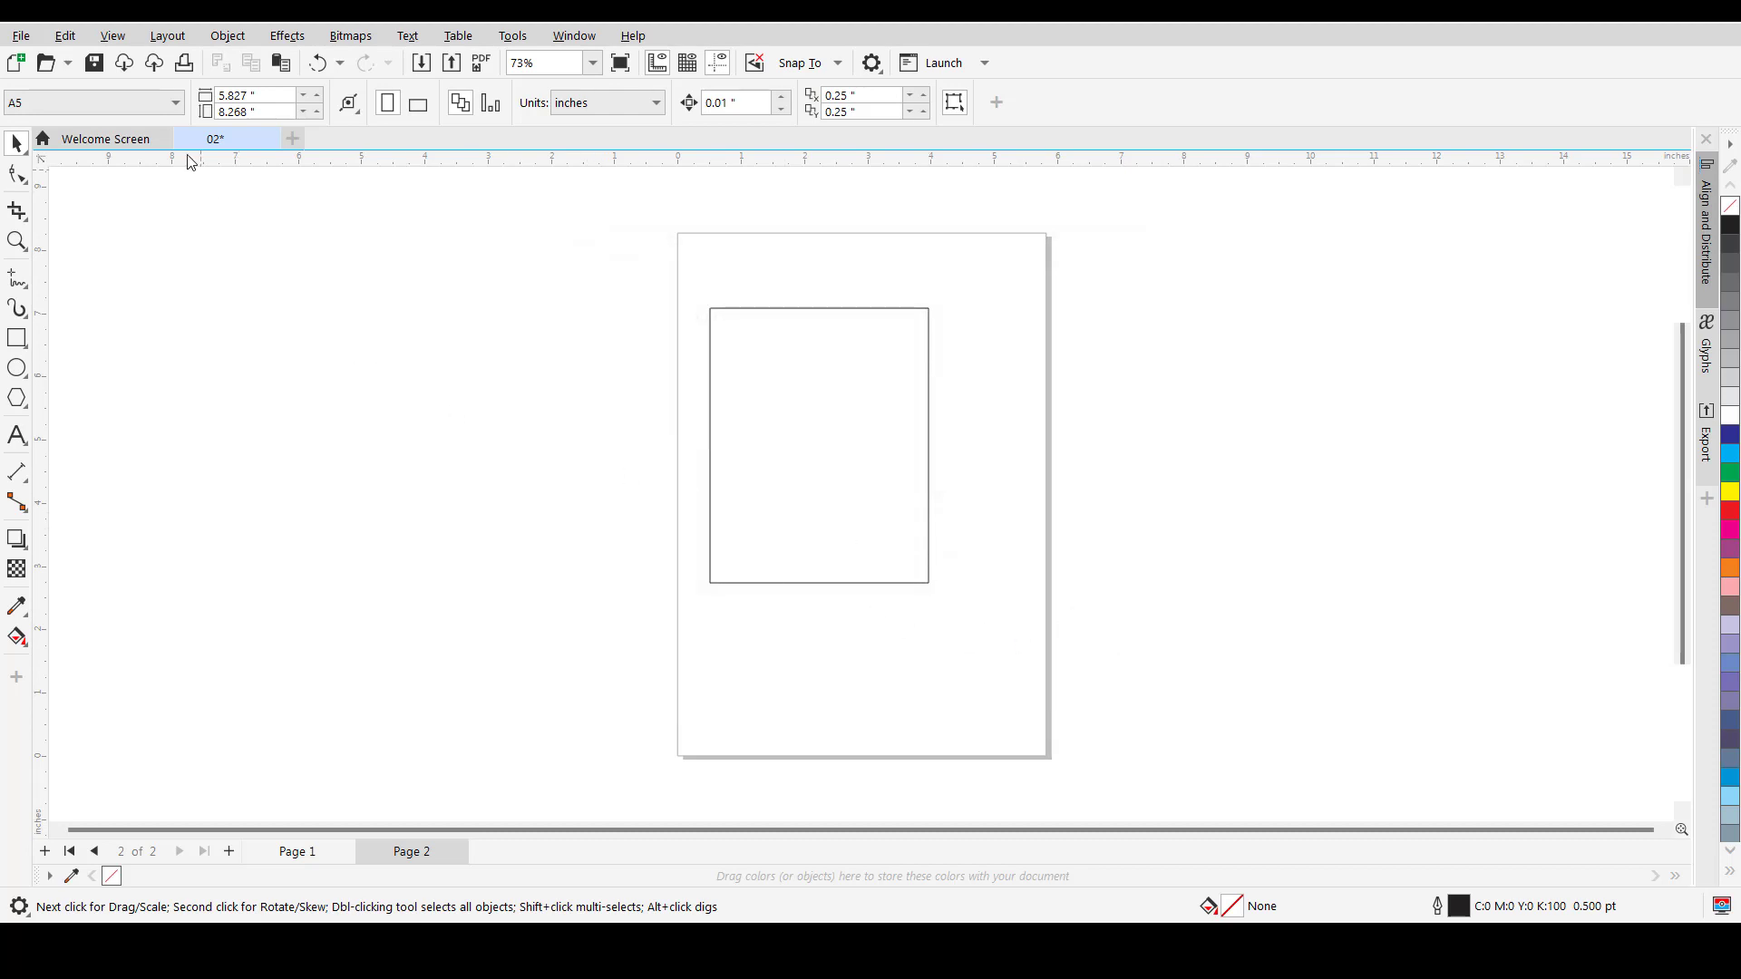
- Try to import the image GettyImages-151332385 from the Downloads folder
{"action": "left_click", "coordinate": [27, 39]}
{"action": "mouse_move", "coordinate": [181, 362]}
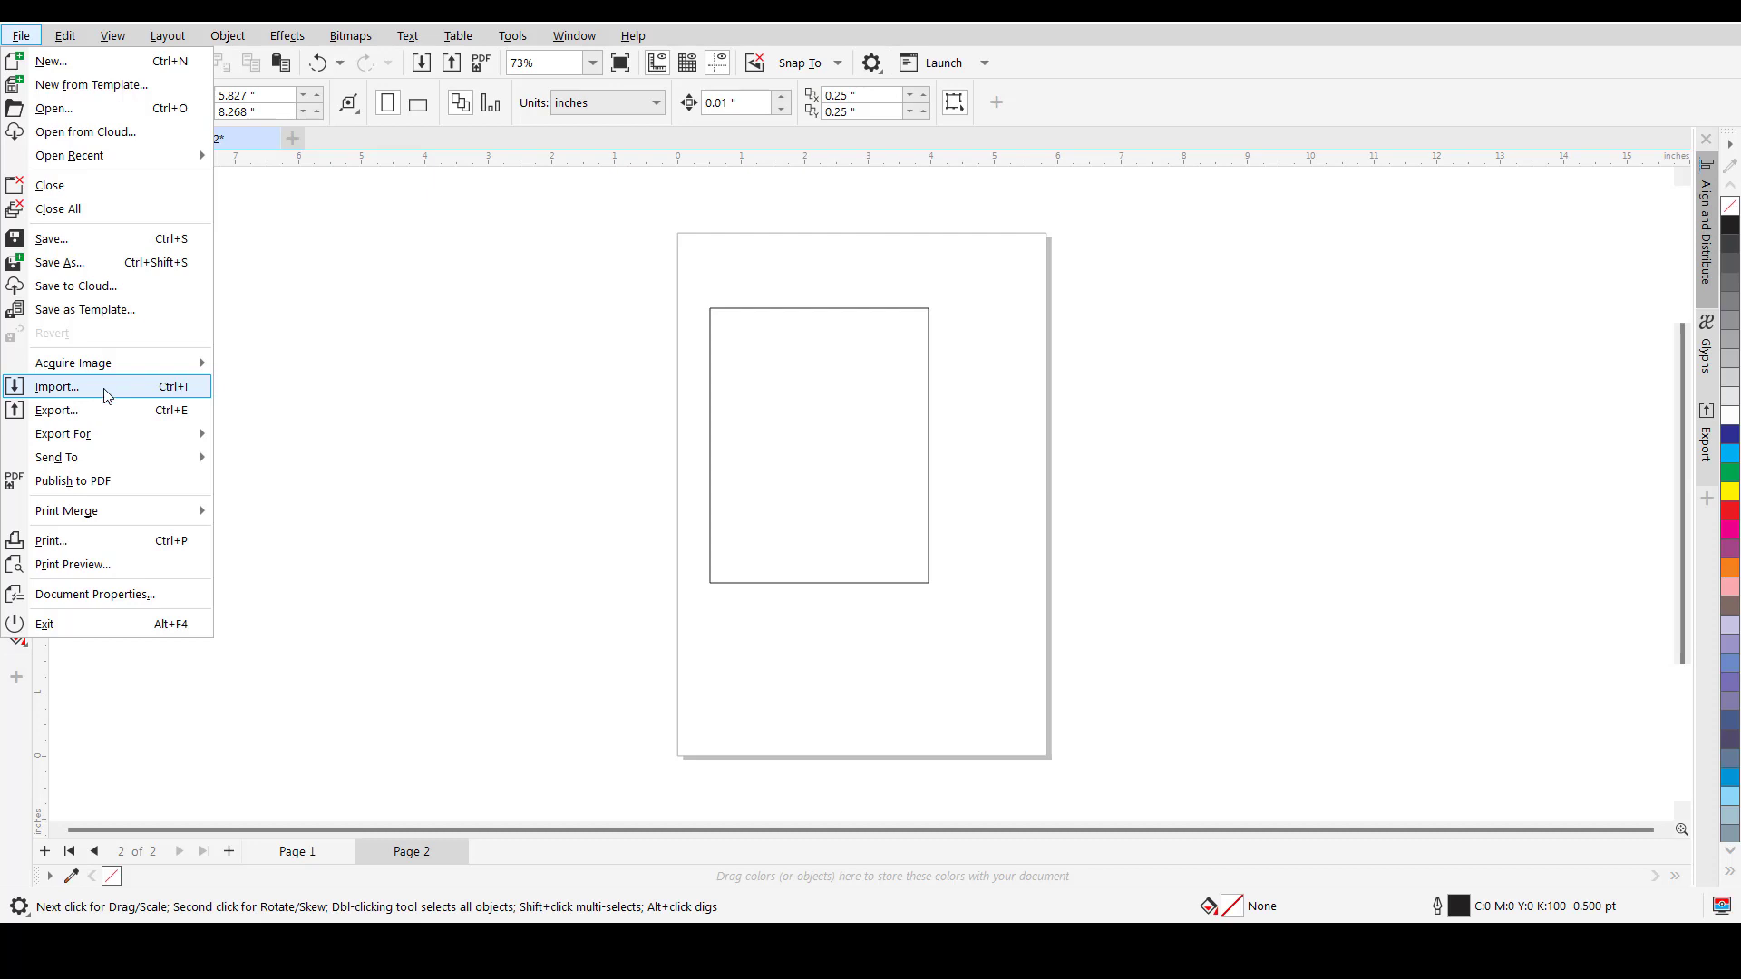
{"action": "left_click", "coordinate": [107, 395]}
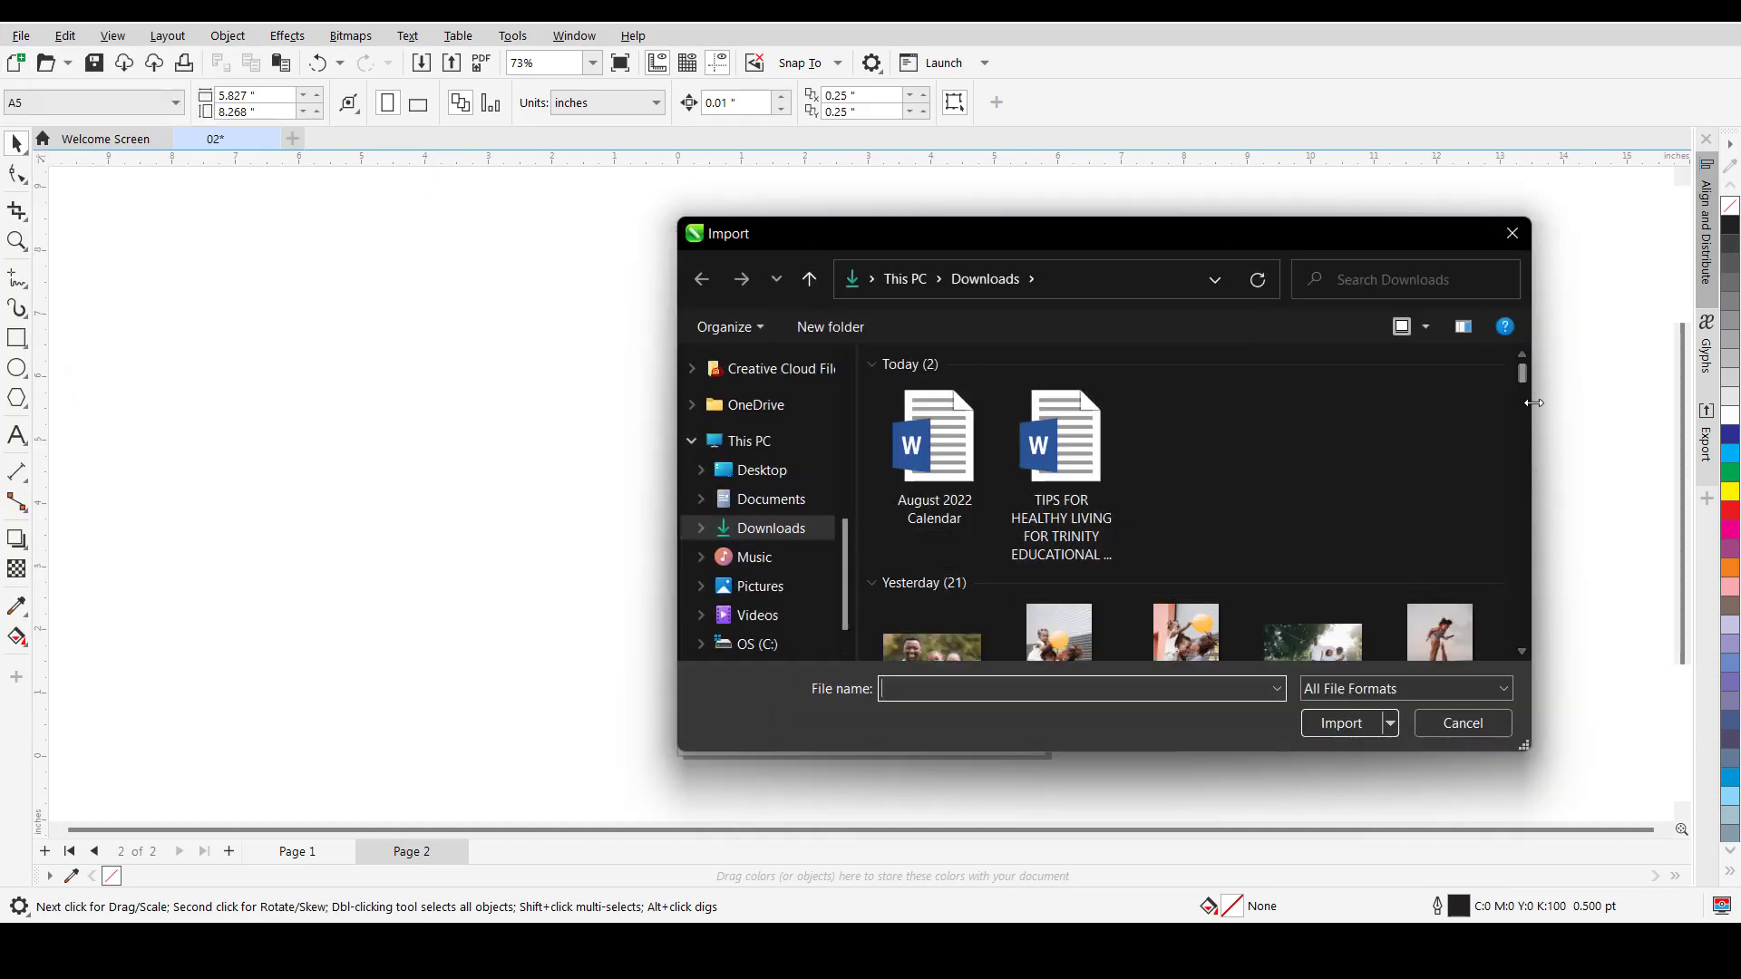
{"action": "mouse_move", "coordinate": [1522, 378]}
{"action": "left_mouse_down"}
{"action": "mouse_move", "coordinate": [1520, 417]}
{"action": "mouse_move", "coordinate": [1521, 398]}
{"action": "left_mouse_up"}
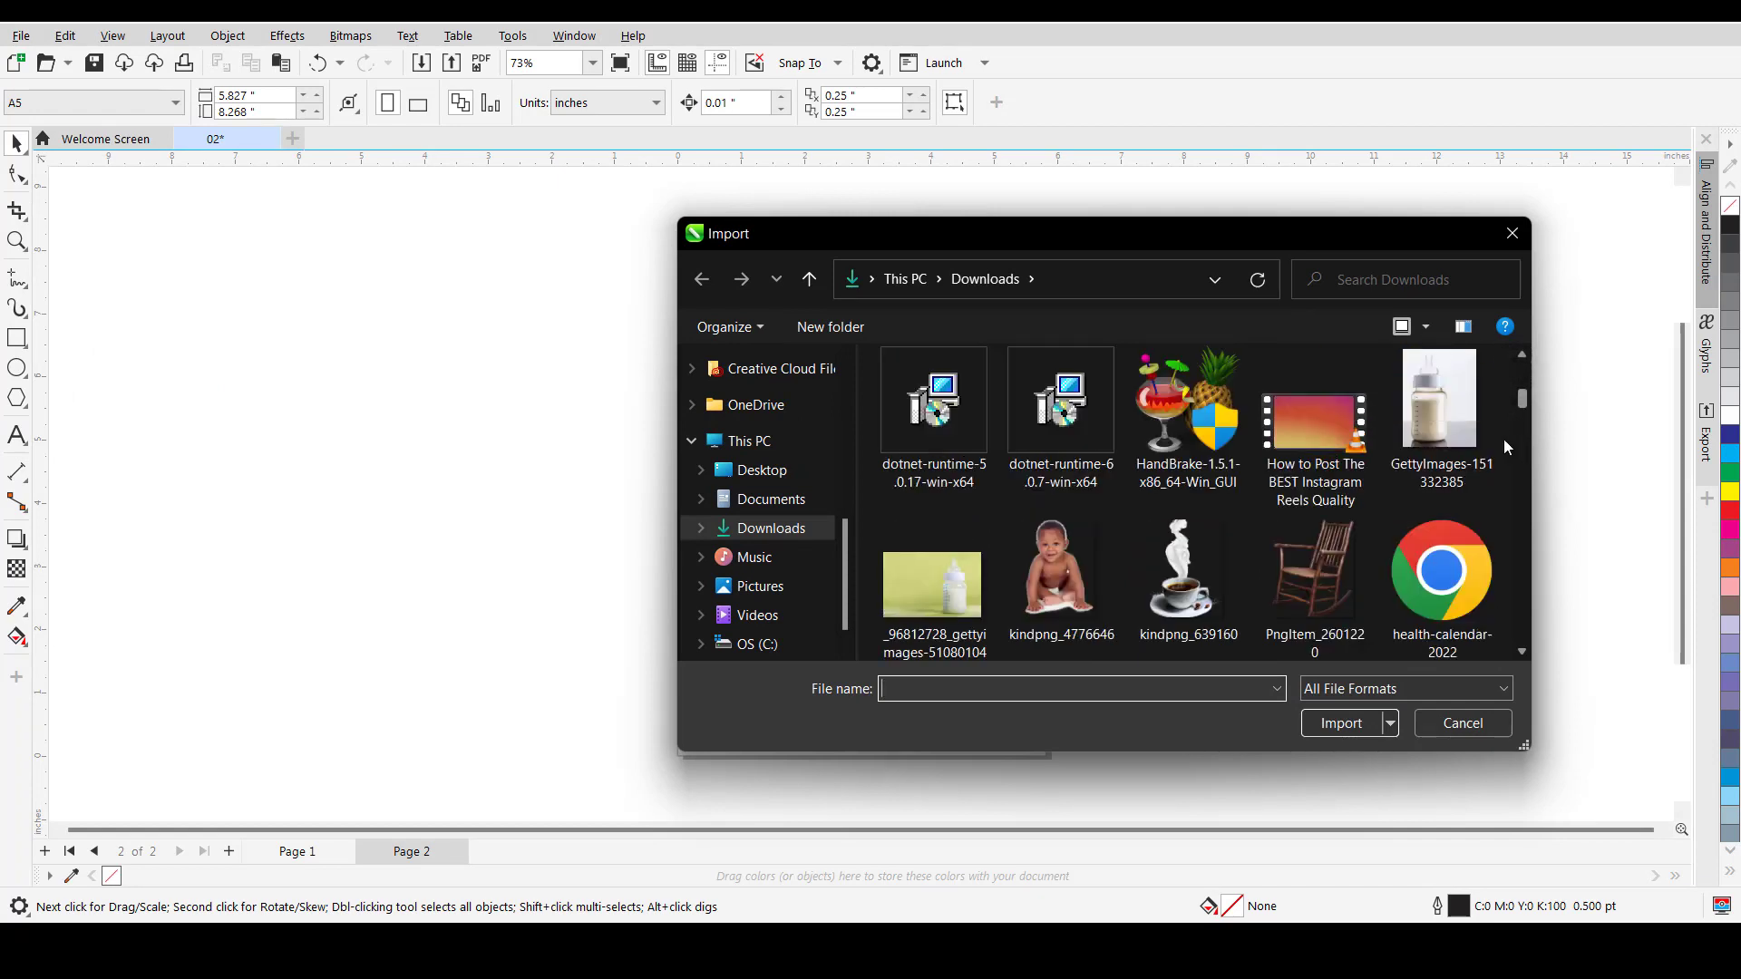
{"action": "double_click", "coordinate": [1447, 433]}
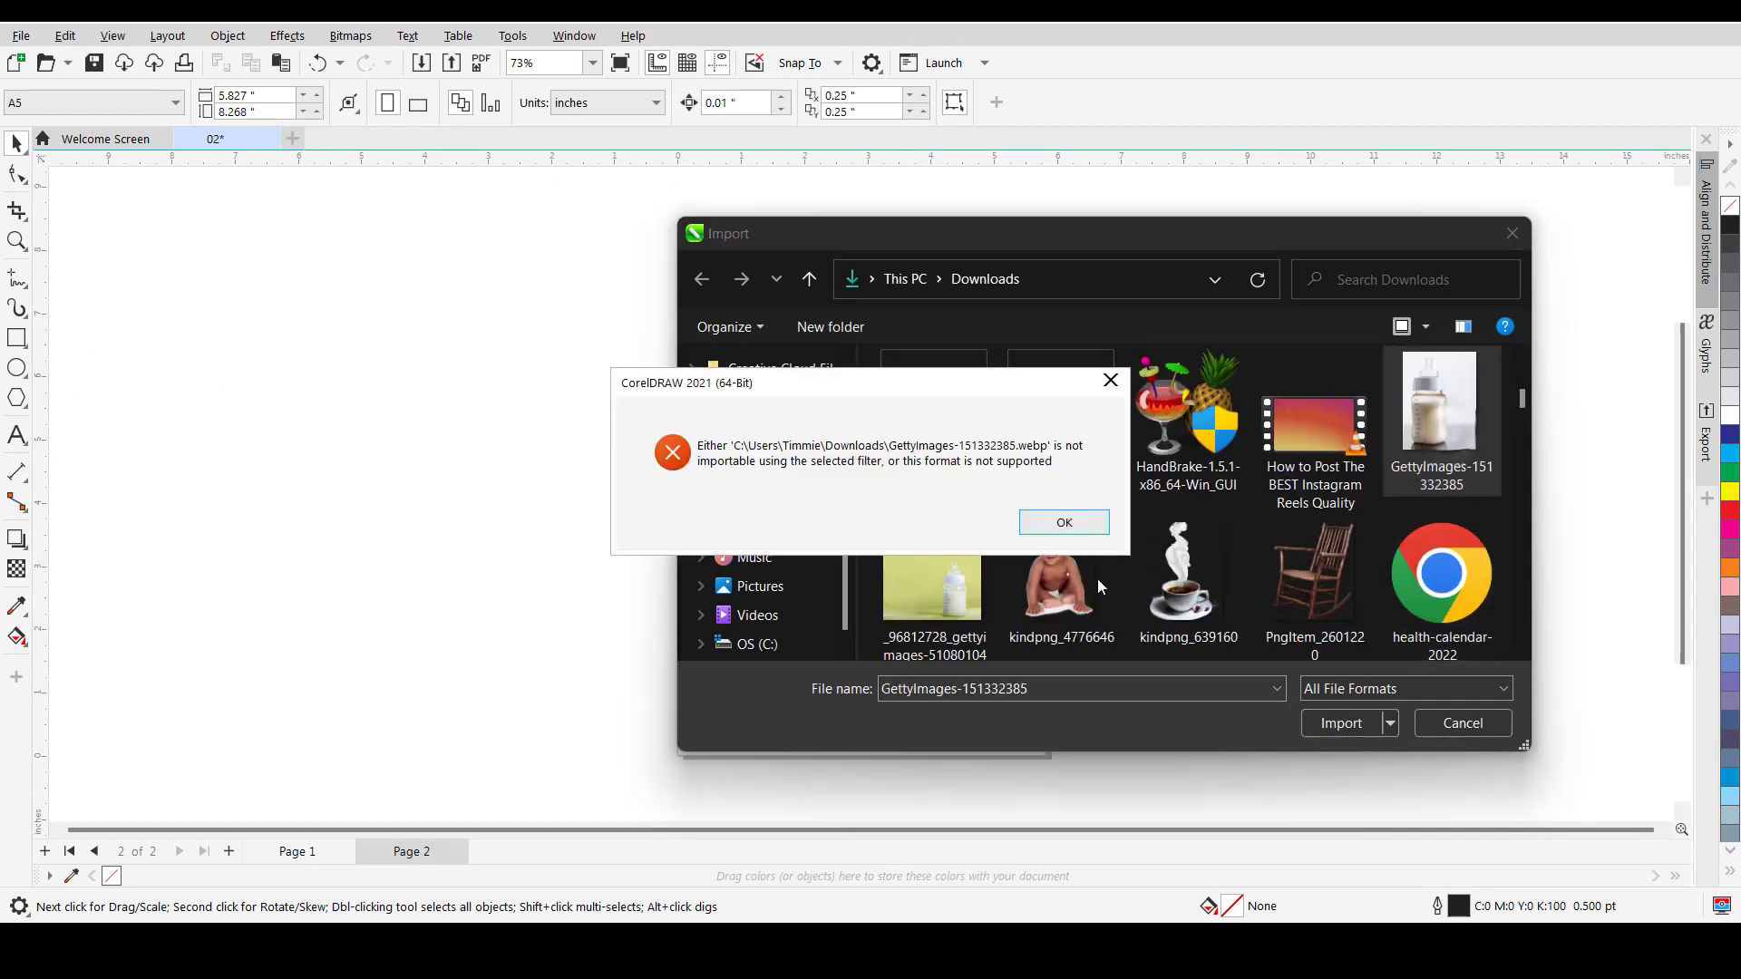
{"action": "left_click", "coordinate": [1066, 524]}
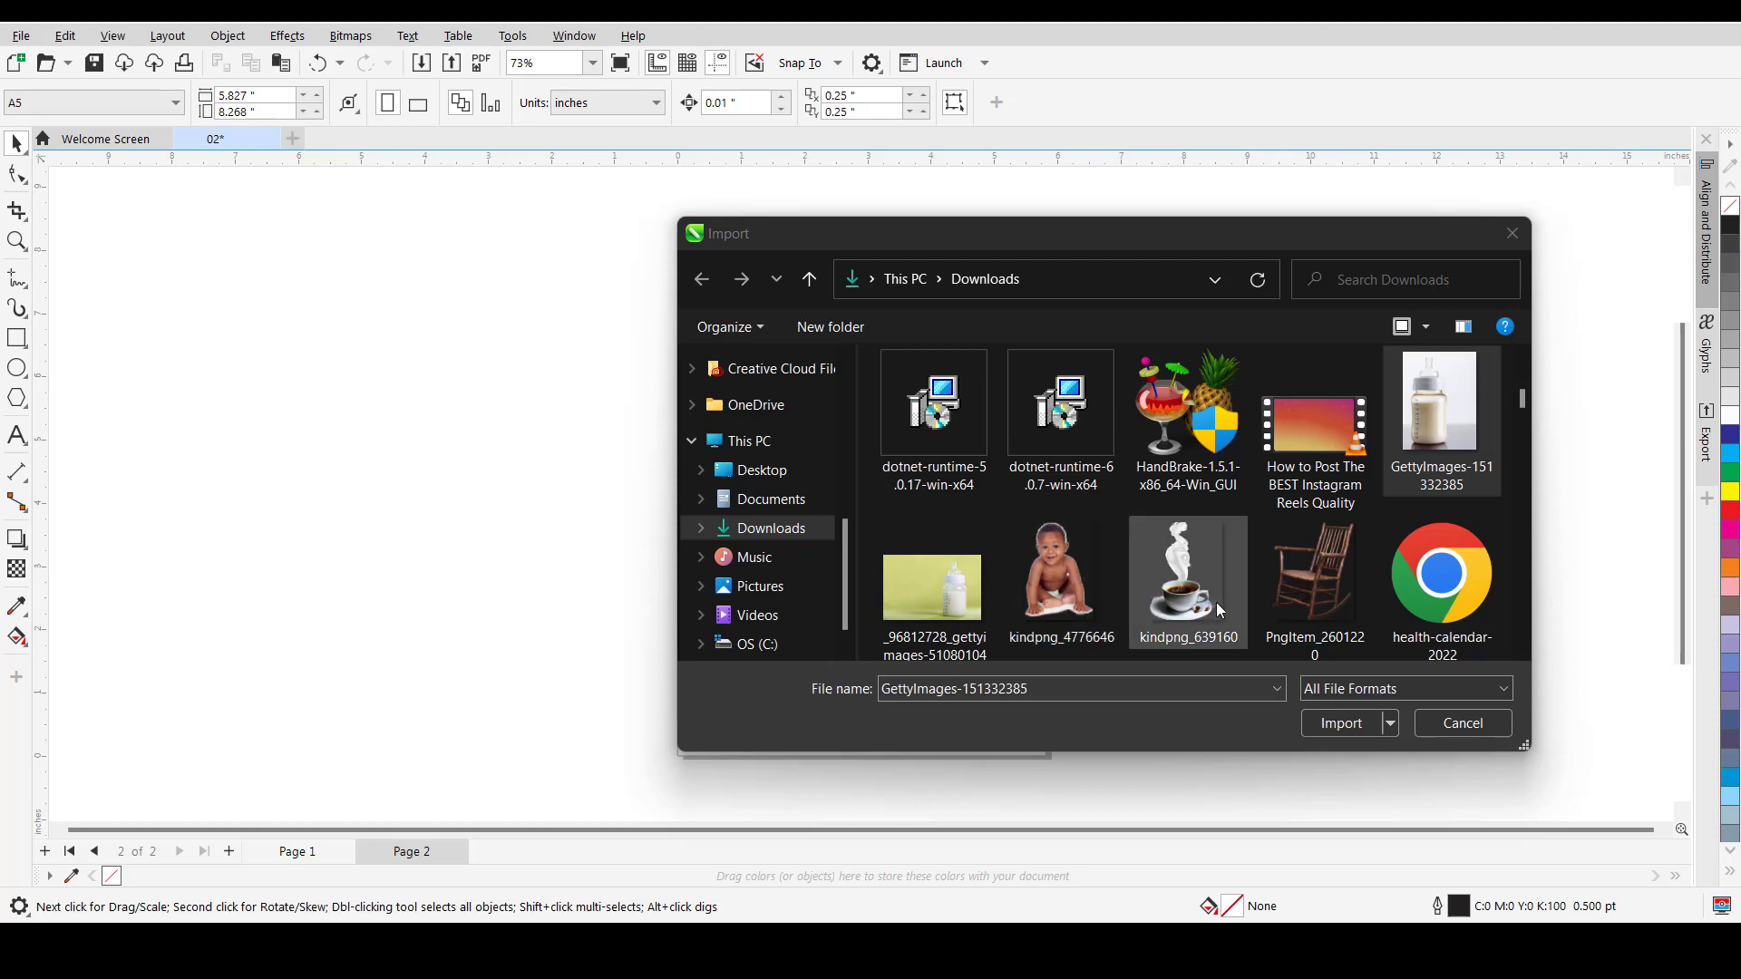
- Import PngItem_2601220 and place it inside the page's rectangle at about 2.34 by 2.79 inches, centred near the middle
{"action": "double_click", "coordinate": [1316, 595]}
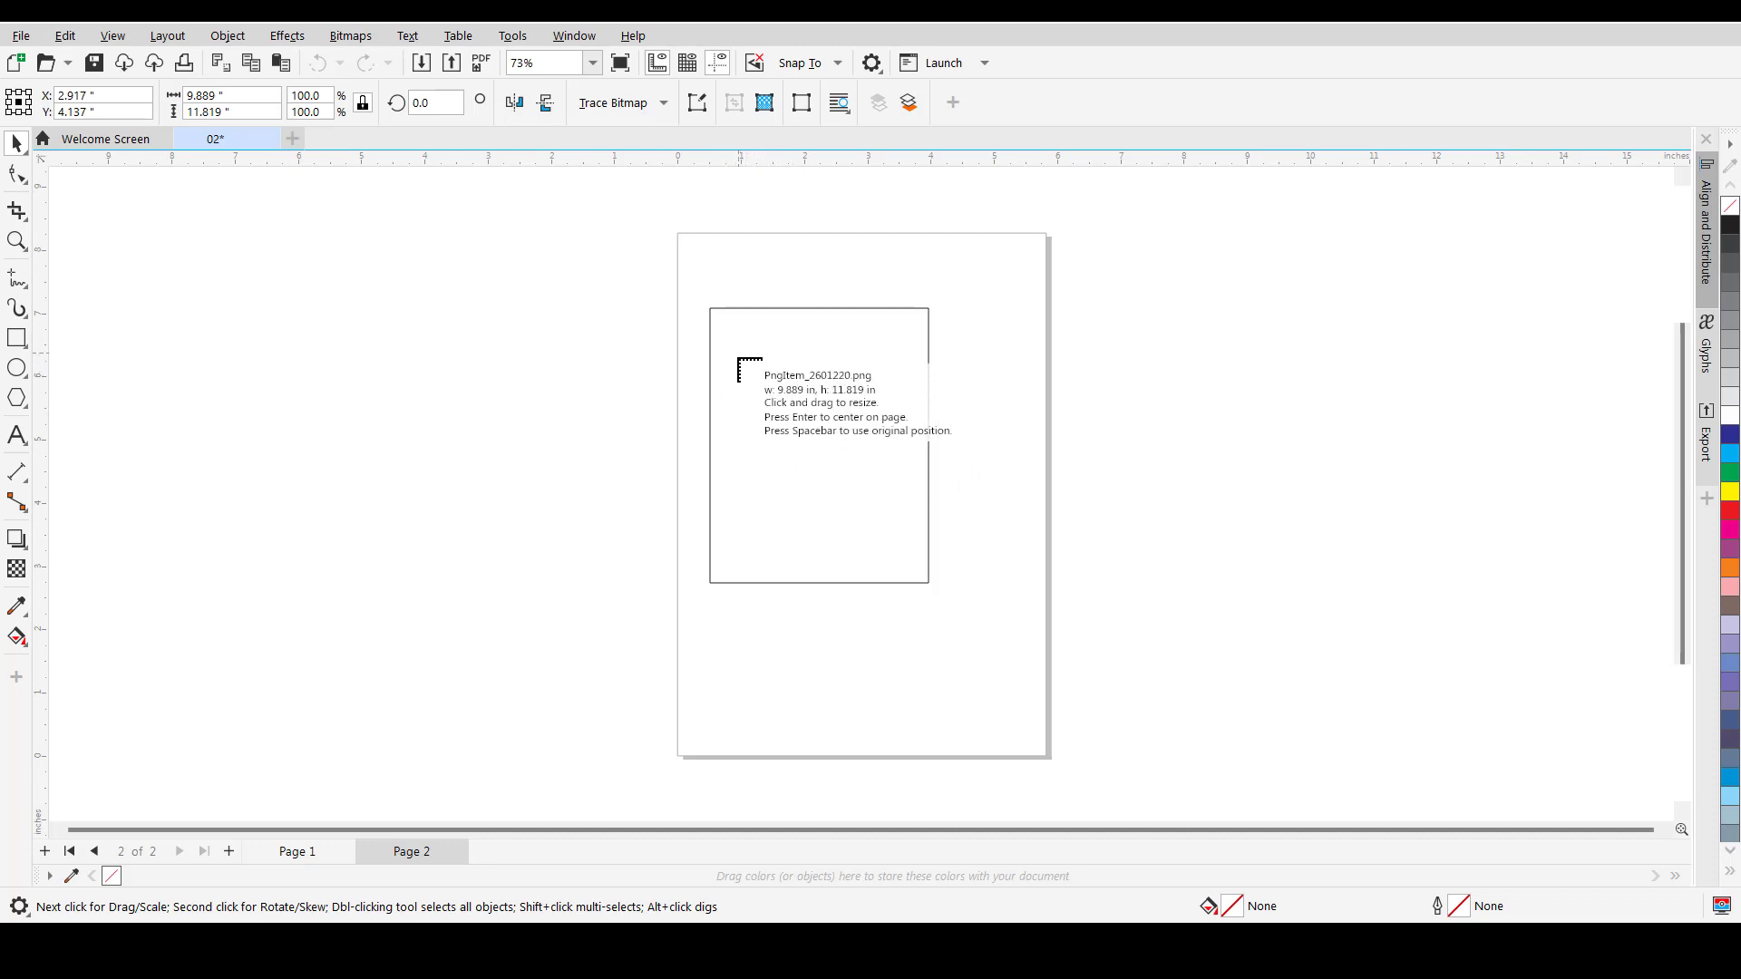
{"action": "left_click_drag", "start_coordinate": [739, 335], "coordinate": [902, 551]}
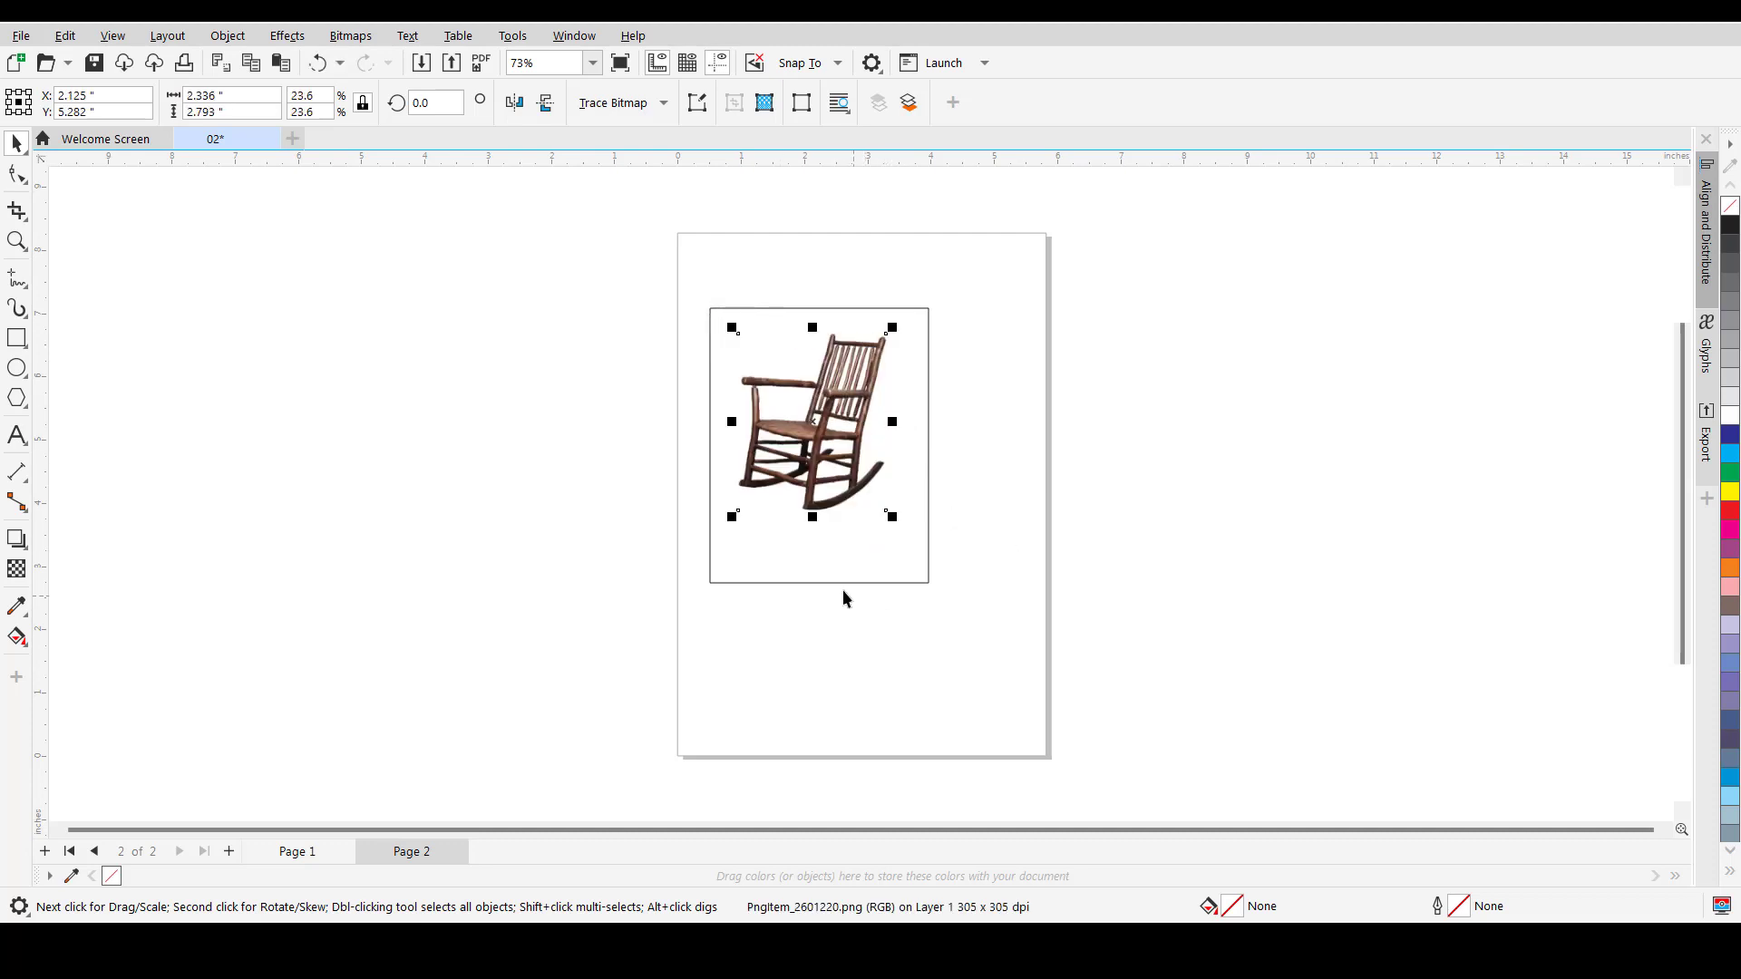
{"action": "left_click_drag", "start_coordinate": [818, 432], "coordinate": [828, 466]}
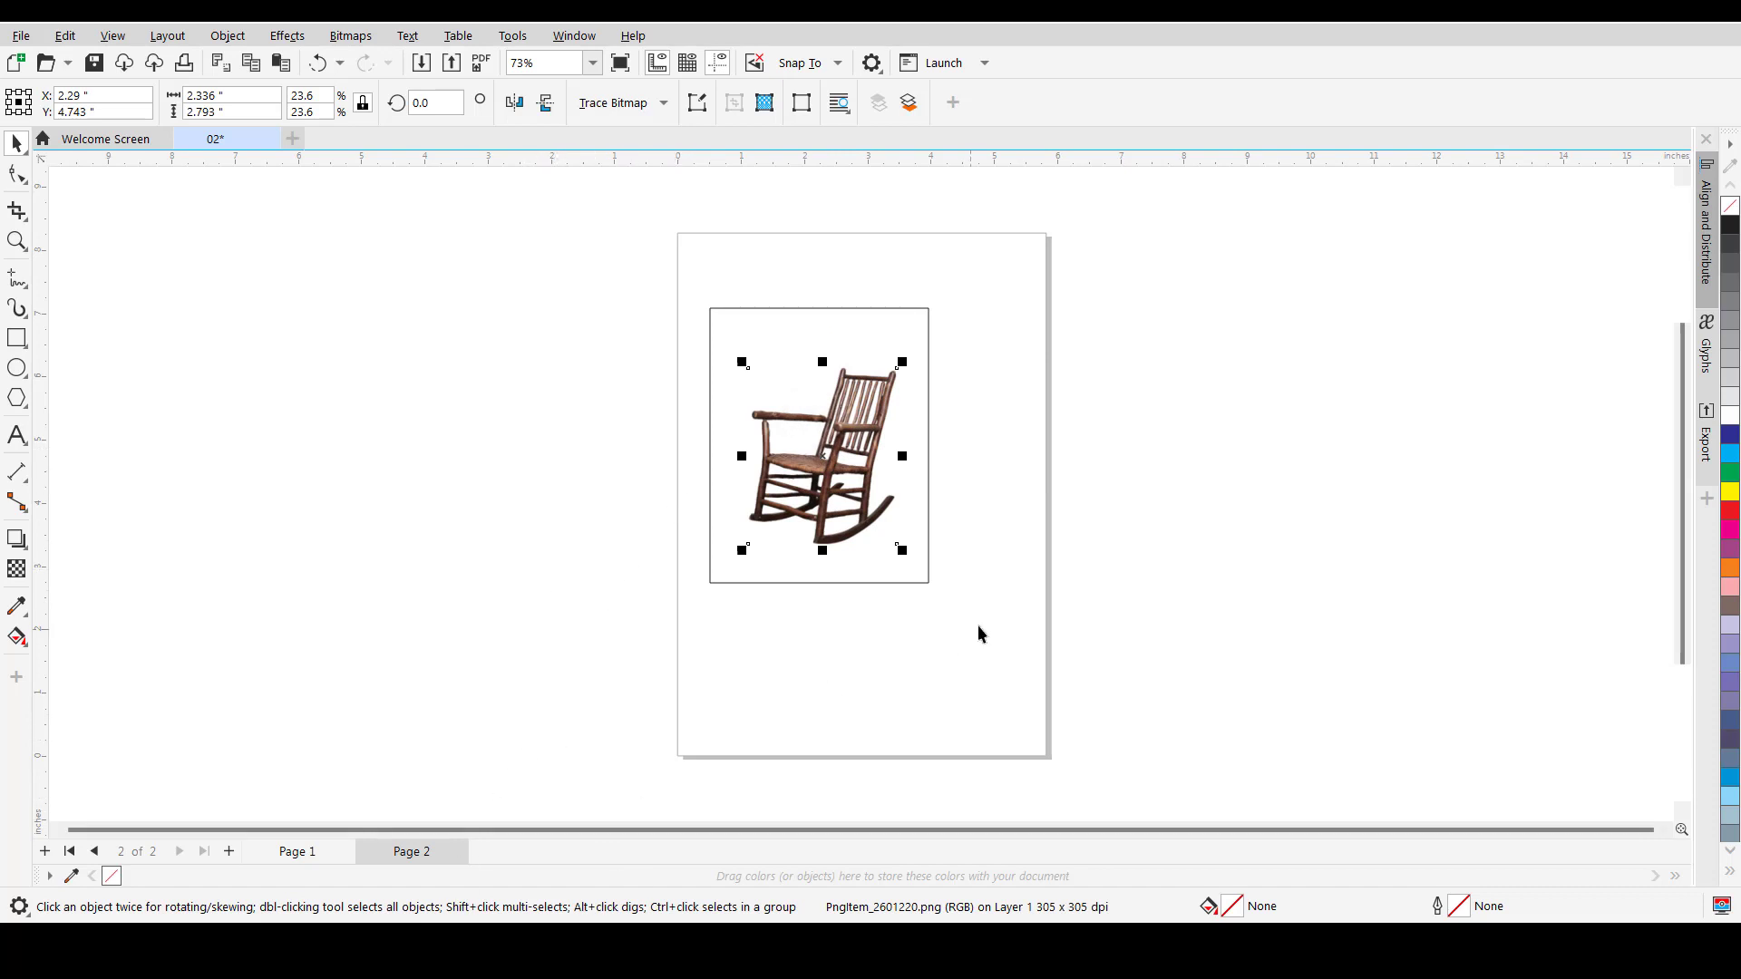
- Bring the cola bottle image IMG_5564 from File Explorer's Downloads folder straight into the drawing and move it over the page
{"action": "key", "text": "super+e"}
{"action": "left_click", "coordinate": [355, 297]}
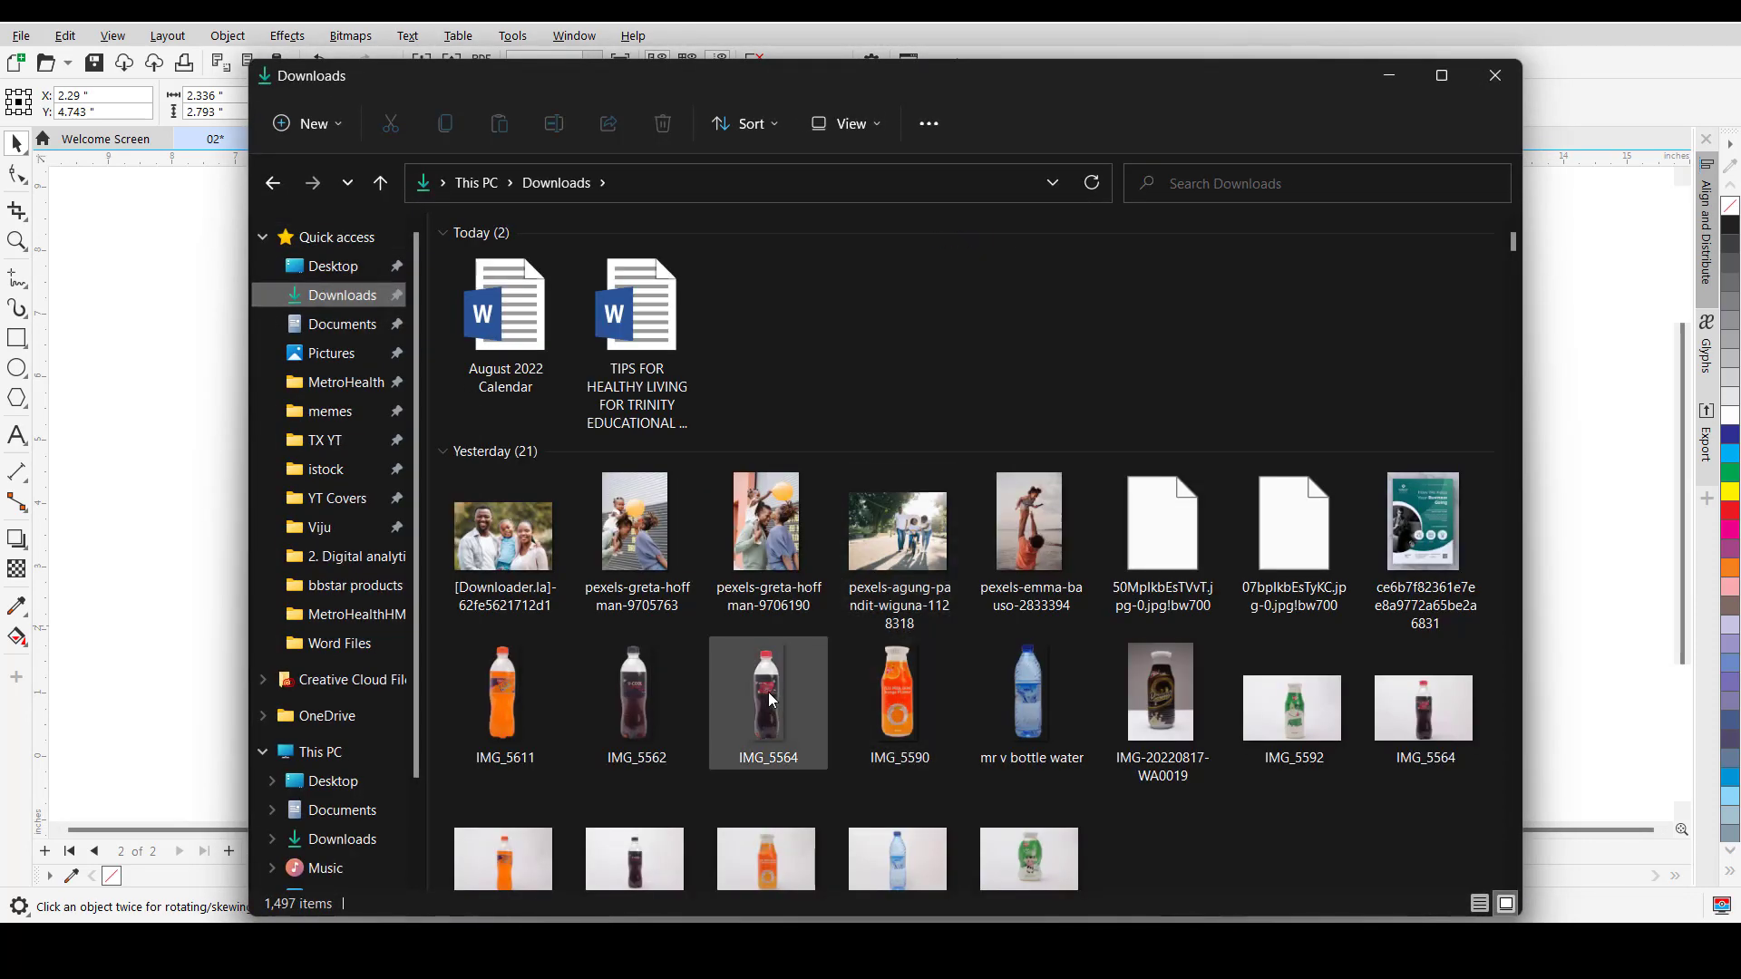
{"action": "left_click_drag", "start_coordinate": [775, 696], "coordinate": [136, 545]}
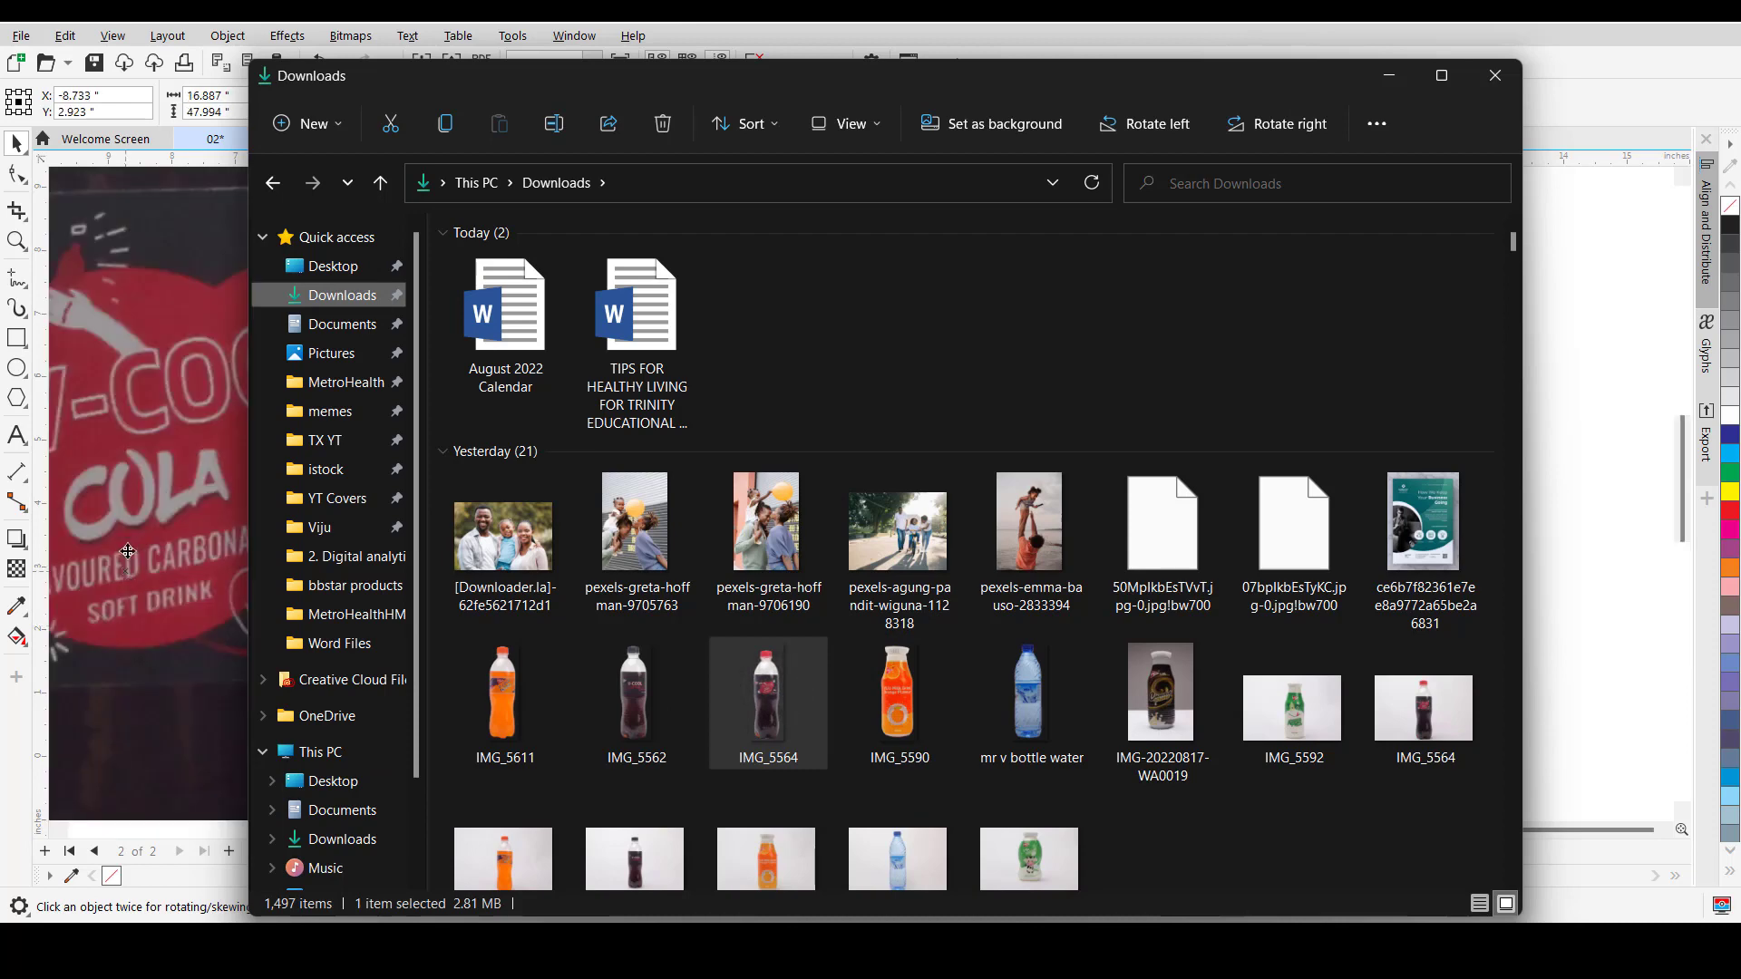
{"action": "left_click", "coordinate": [140, 526]}
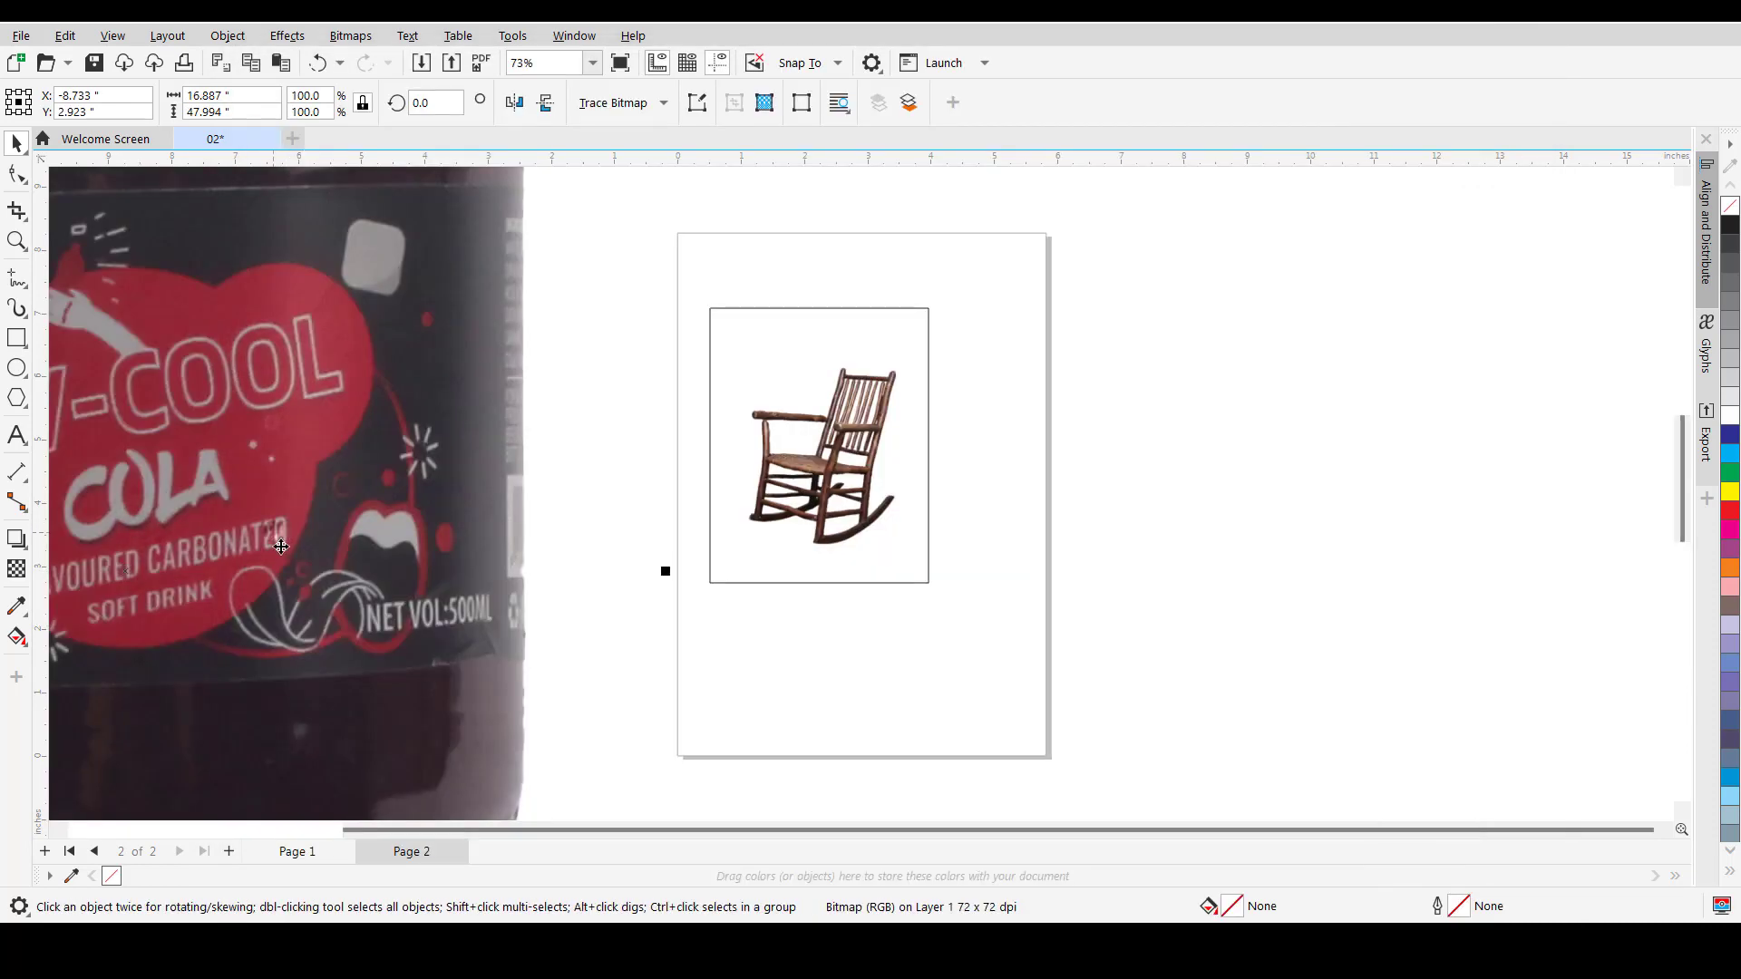
{"action": "left_click_drag", "start_coordinate": [430, 588], "coordinate": [743, 535]}
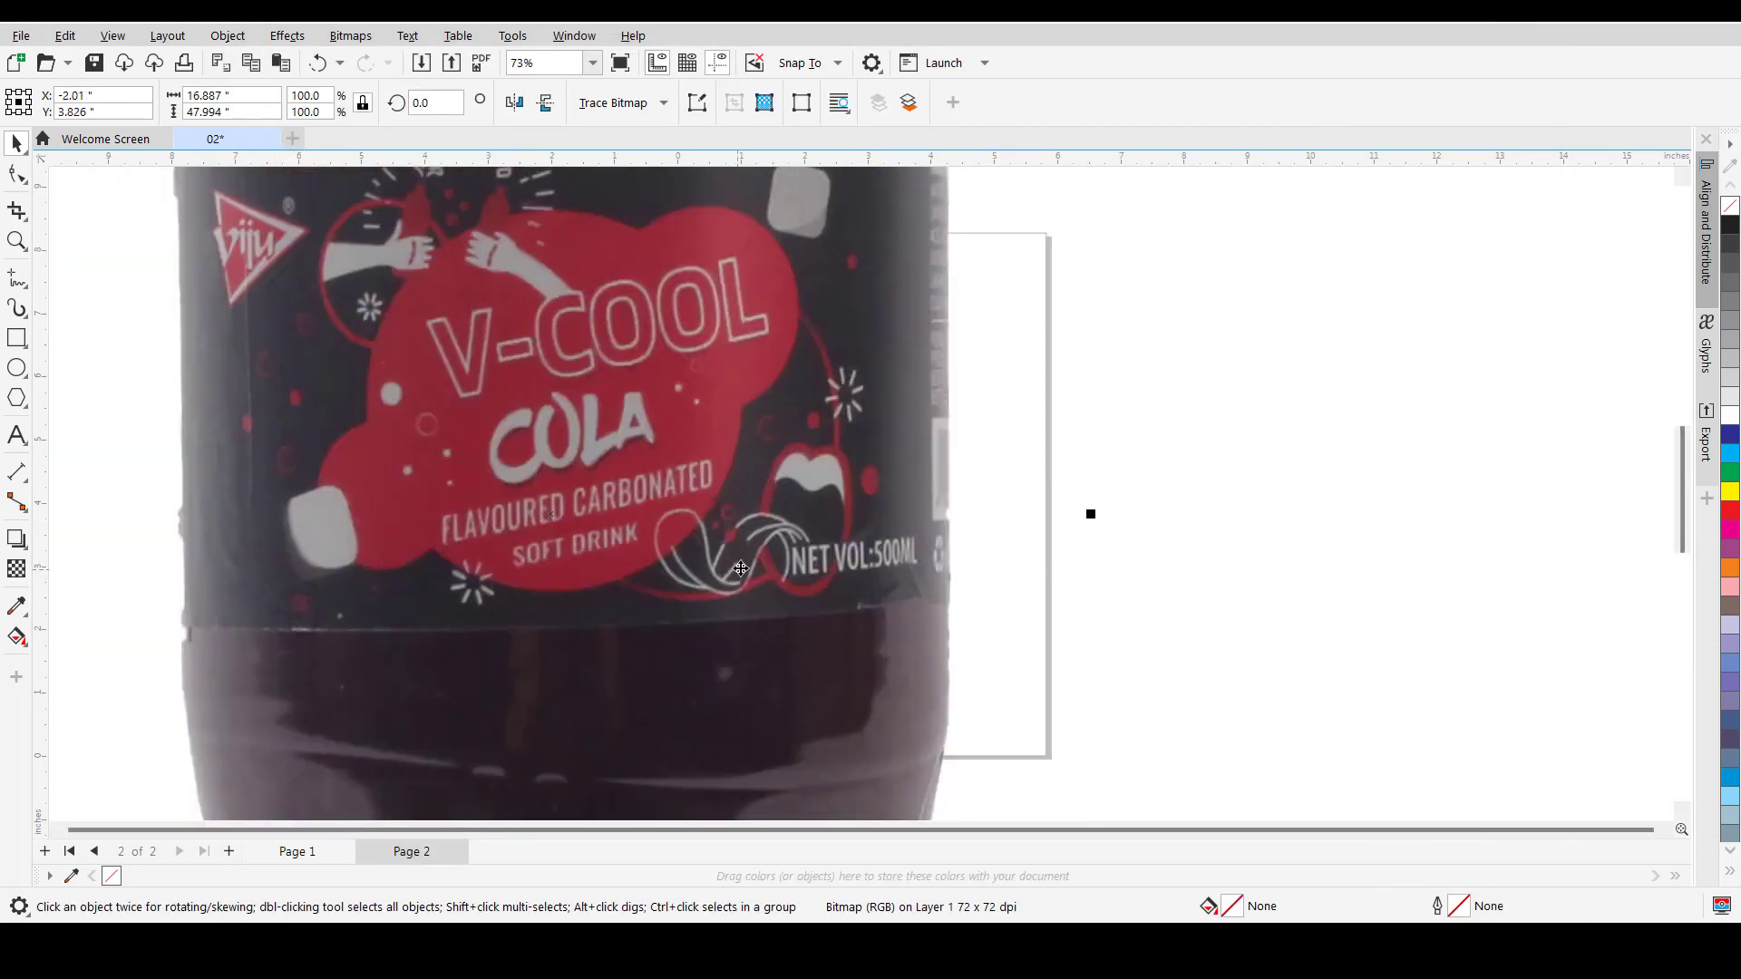
- Move the bottle image down until its cap is in view, and scale it proportionally to 20 percent
{"action": "key", "text": "z"}
{"action": "right_click", "coordinate": [743, 531]}
{"action": "key", "text": "space"}
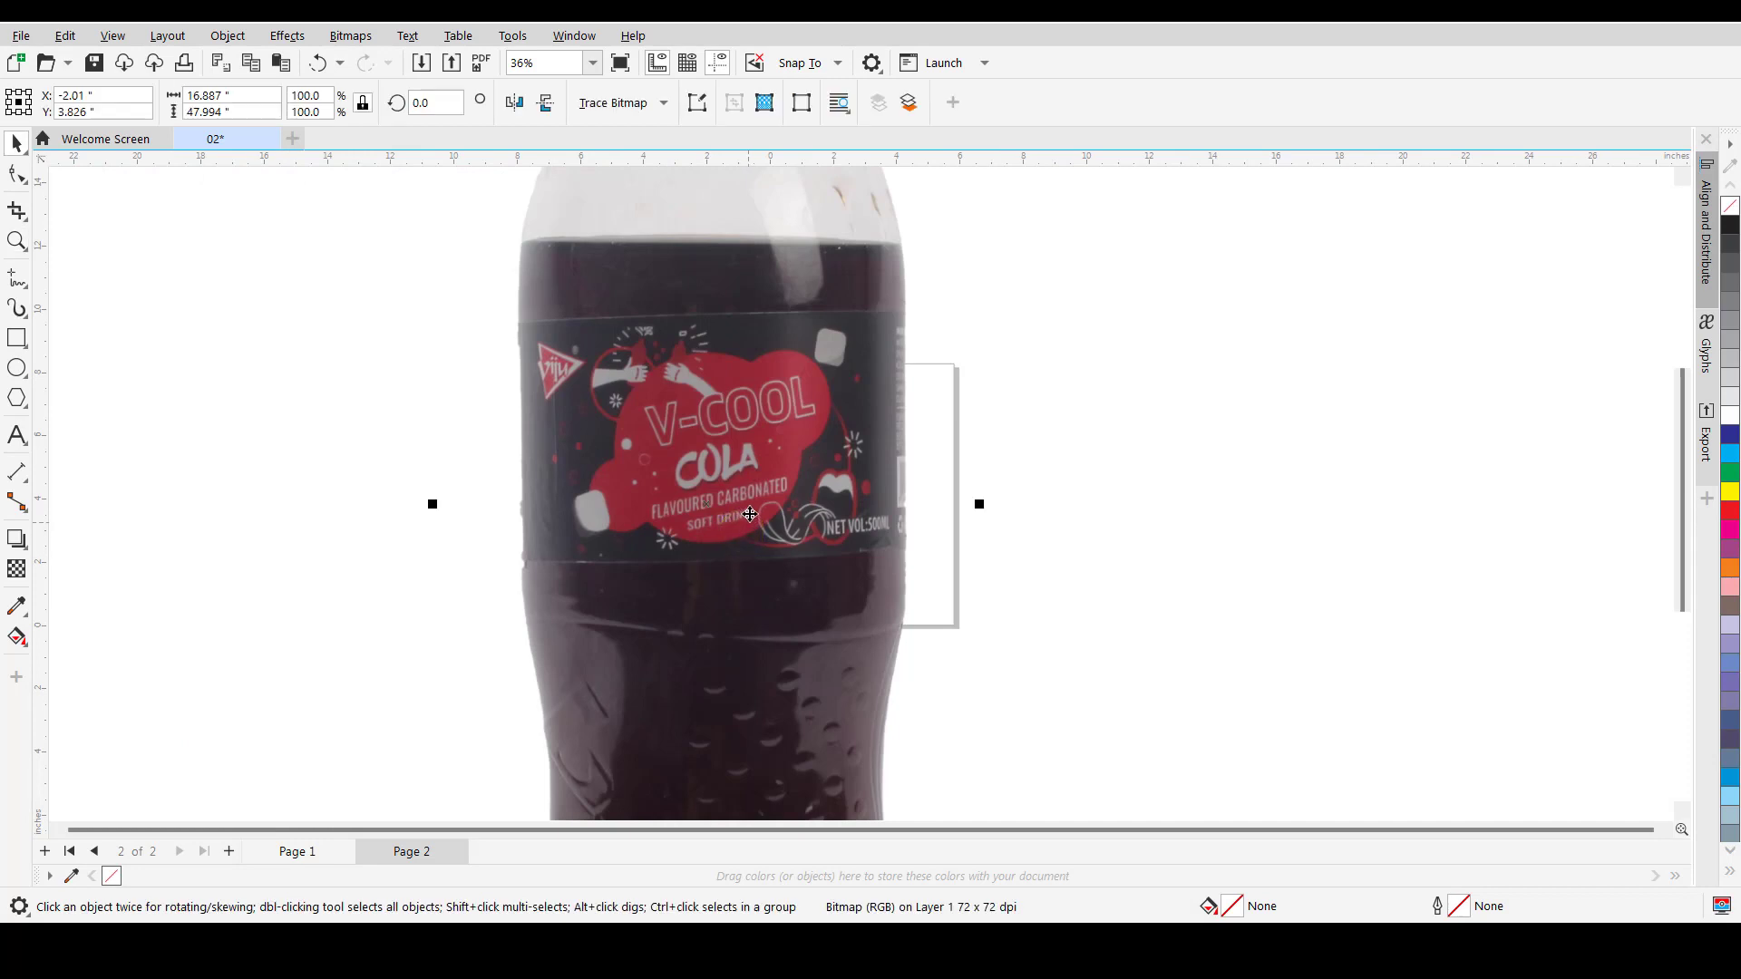
{"action": "left_click_drag", "start_coordinate": [773, 514], "coordinate": [823, 657]}
{"action": "left_click_drag", "start_coordinate": [744, 384], "coordinate": [750, 439]}
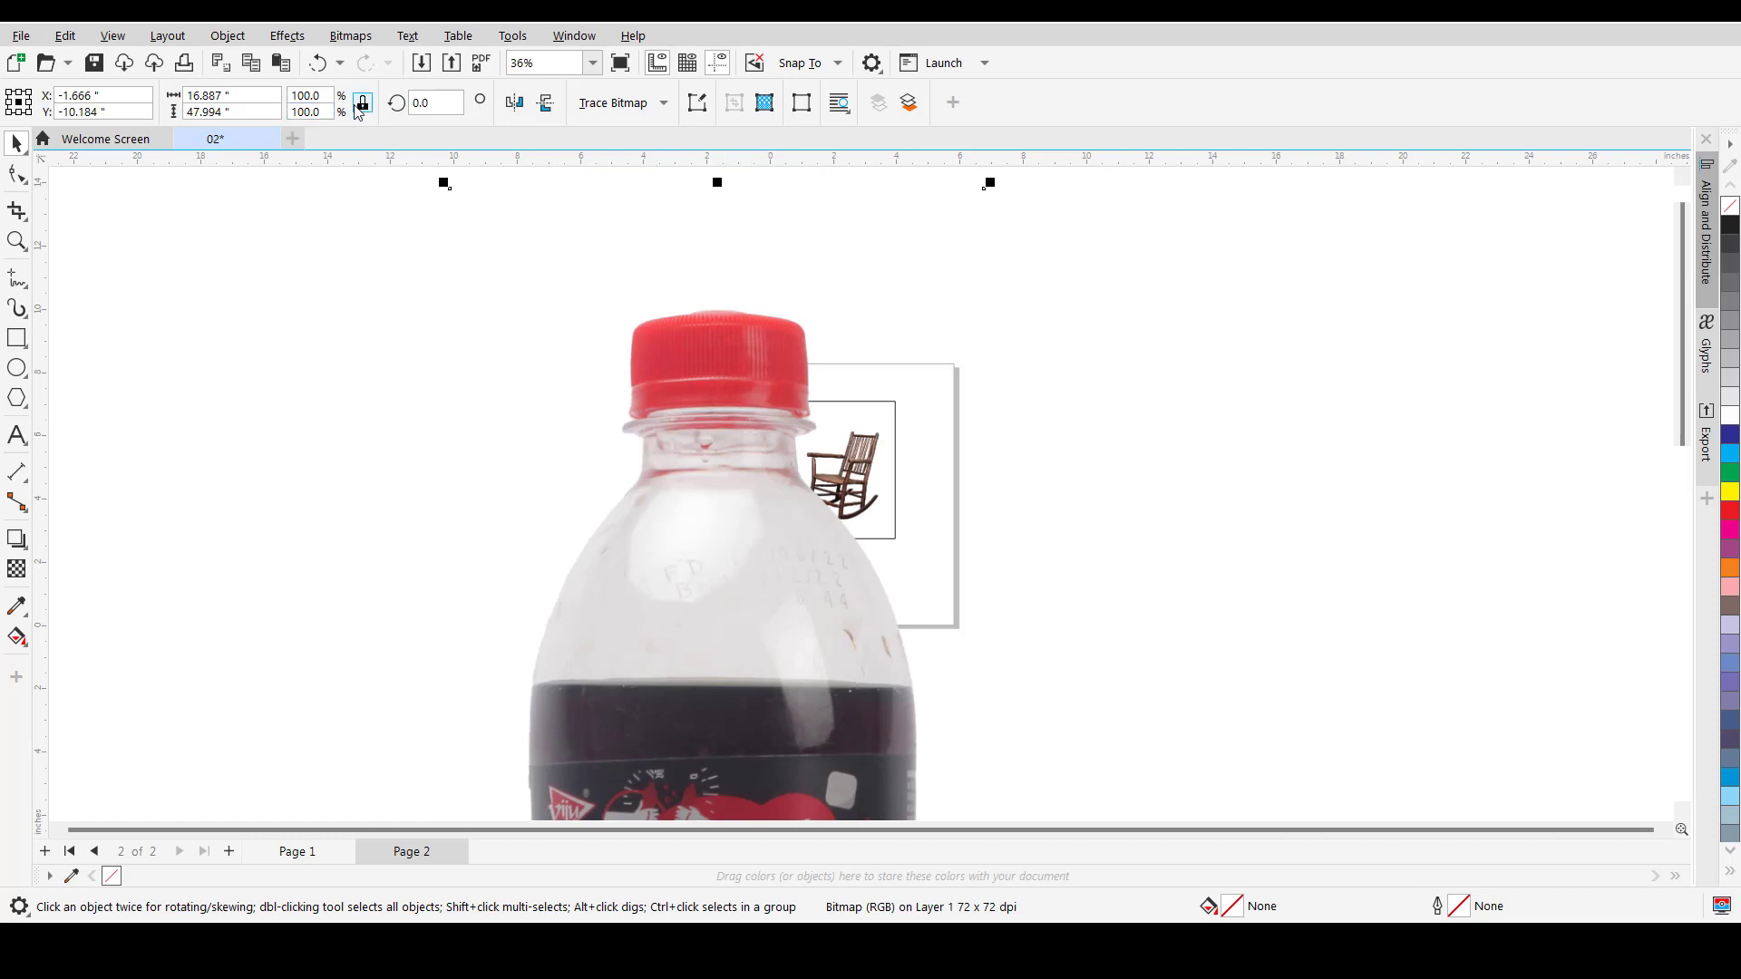
{"action": "double_click", "coordinate": [324, 96]}
{"action": "type", "text": "20"}
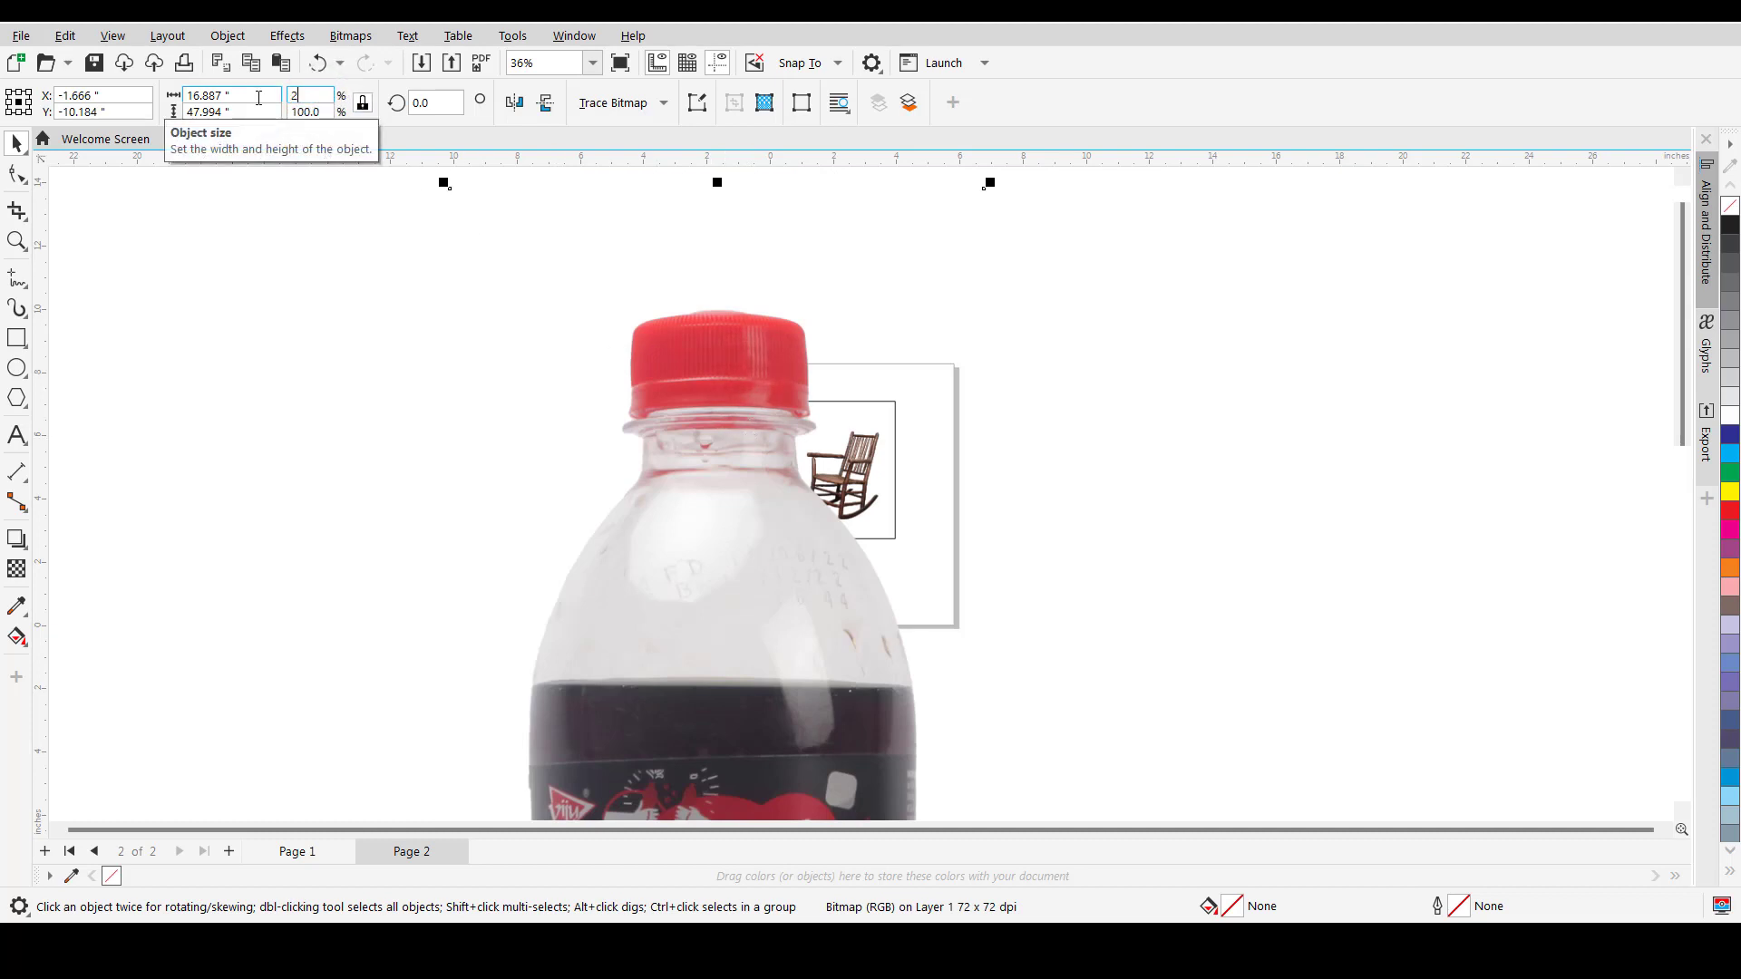
{"action": "key", "text": "Return"}
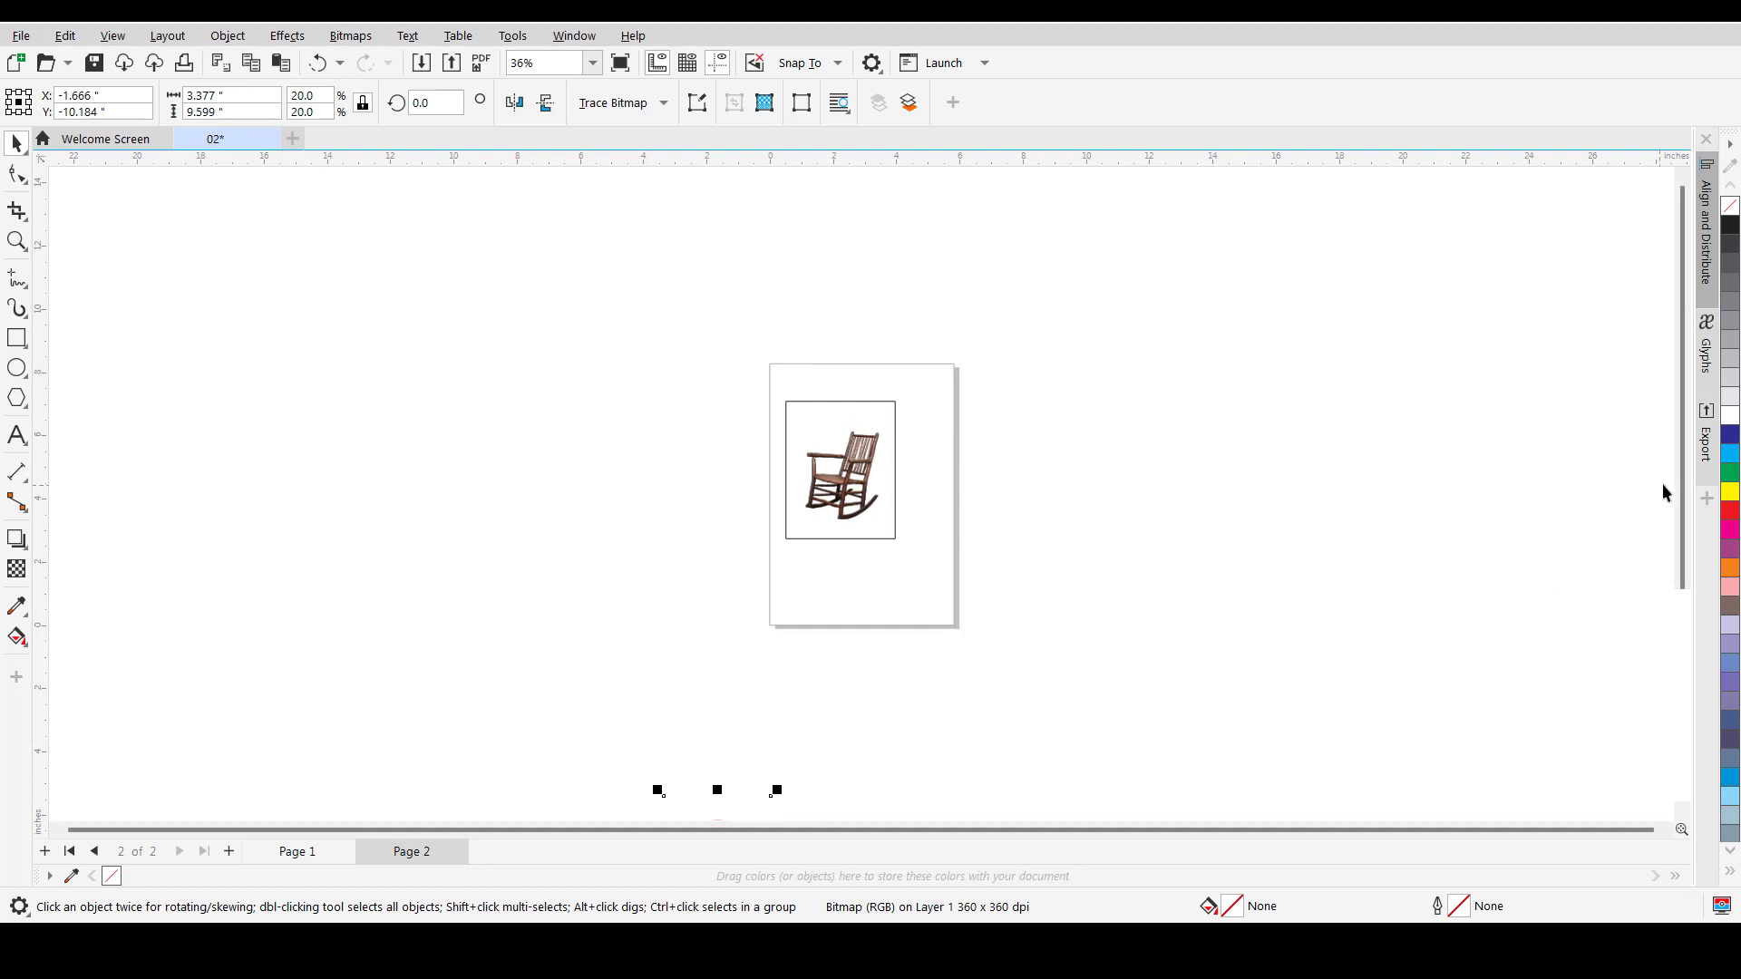
- Move the bottle image up beside the page's left edge and shrink it to about 0.89 by 2.54 inches
{"action": "left_click_drag", "start_coordinate": [1687, 510], "coordinate": [1687, 574]}
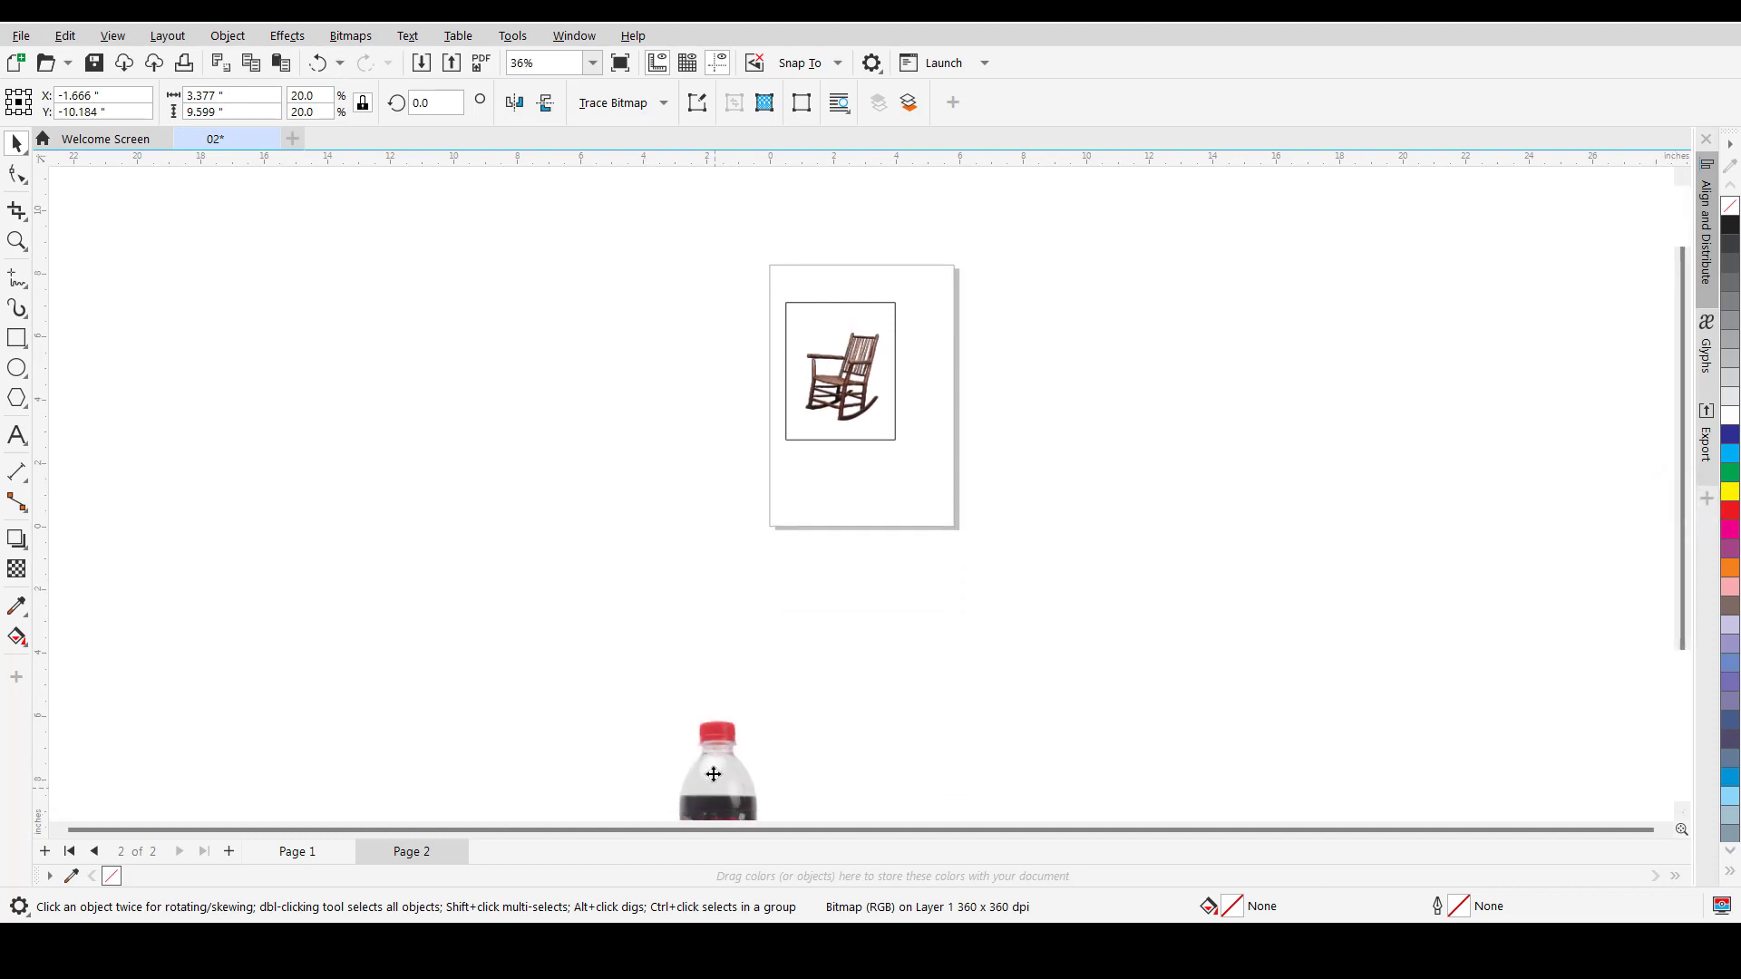
{"action": "left_click_drag", "start_coordinate": [716, 785], "coordinate": [696, 341]}
{"action": "left_click_drag", "start_coordinate": [759, 560], "coordinate": [731, 414]}
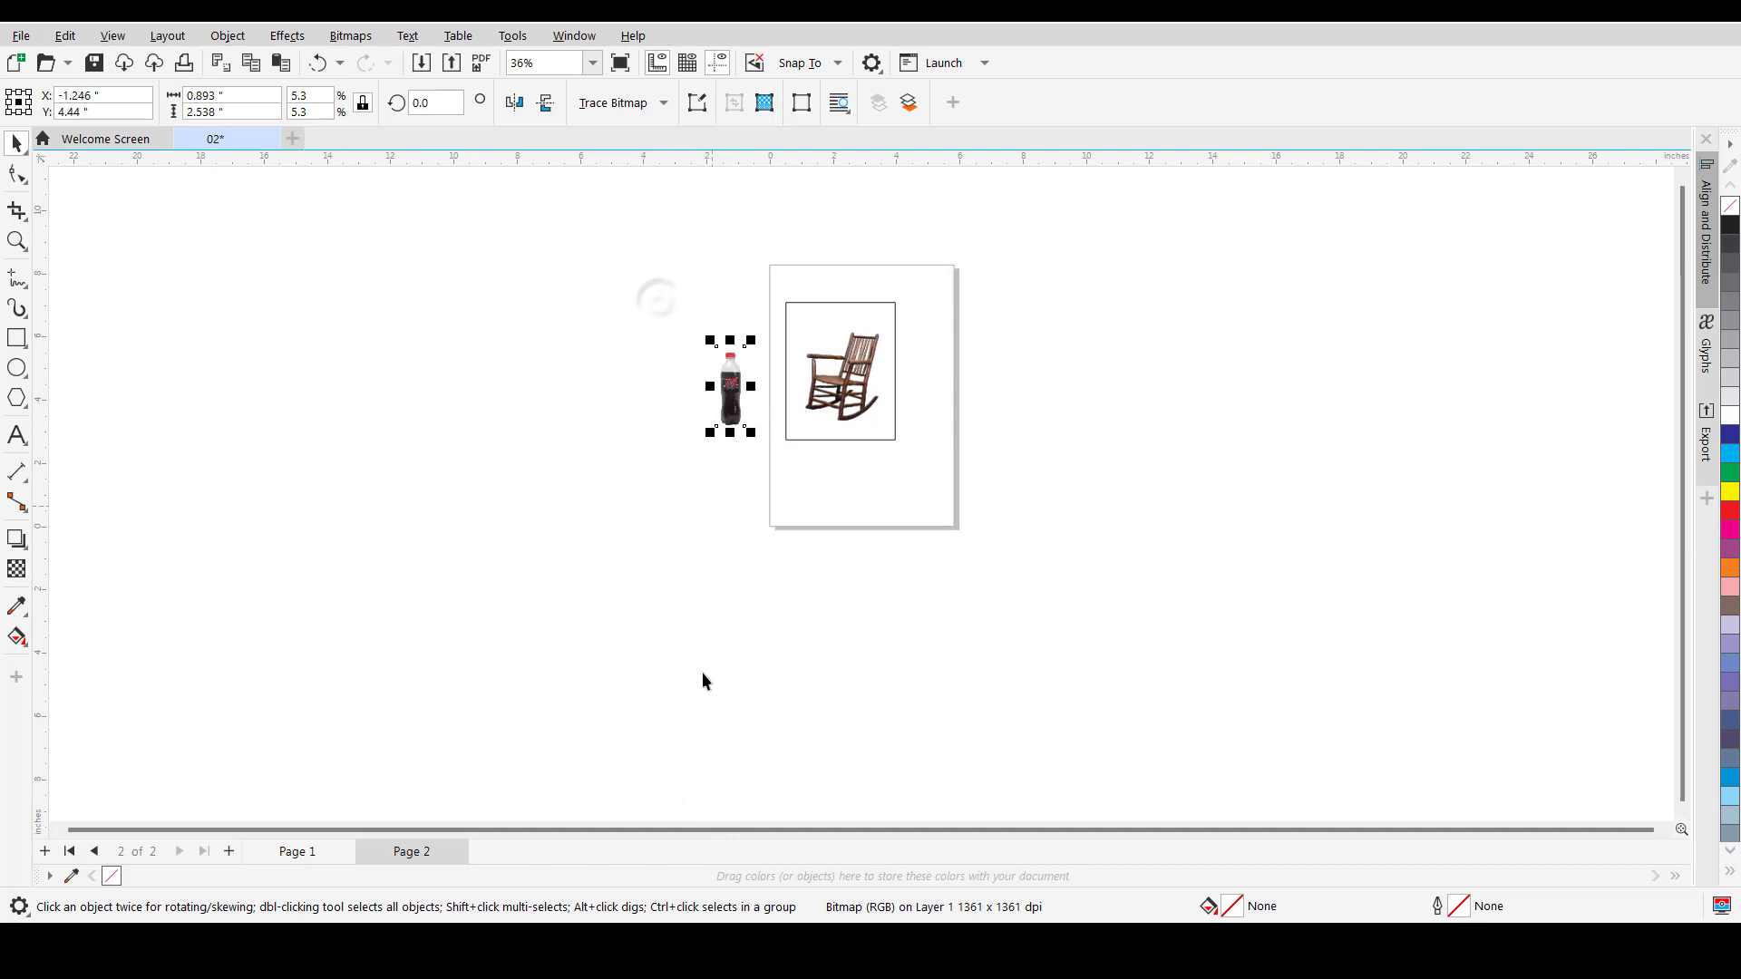
- Copy the Pexels photo whose file name ends in 9706190 from File Explorer's Downloads folder and paste it into the drawing
{"action": "key", "text": "alt+Tab"}
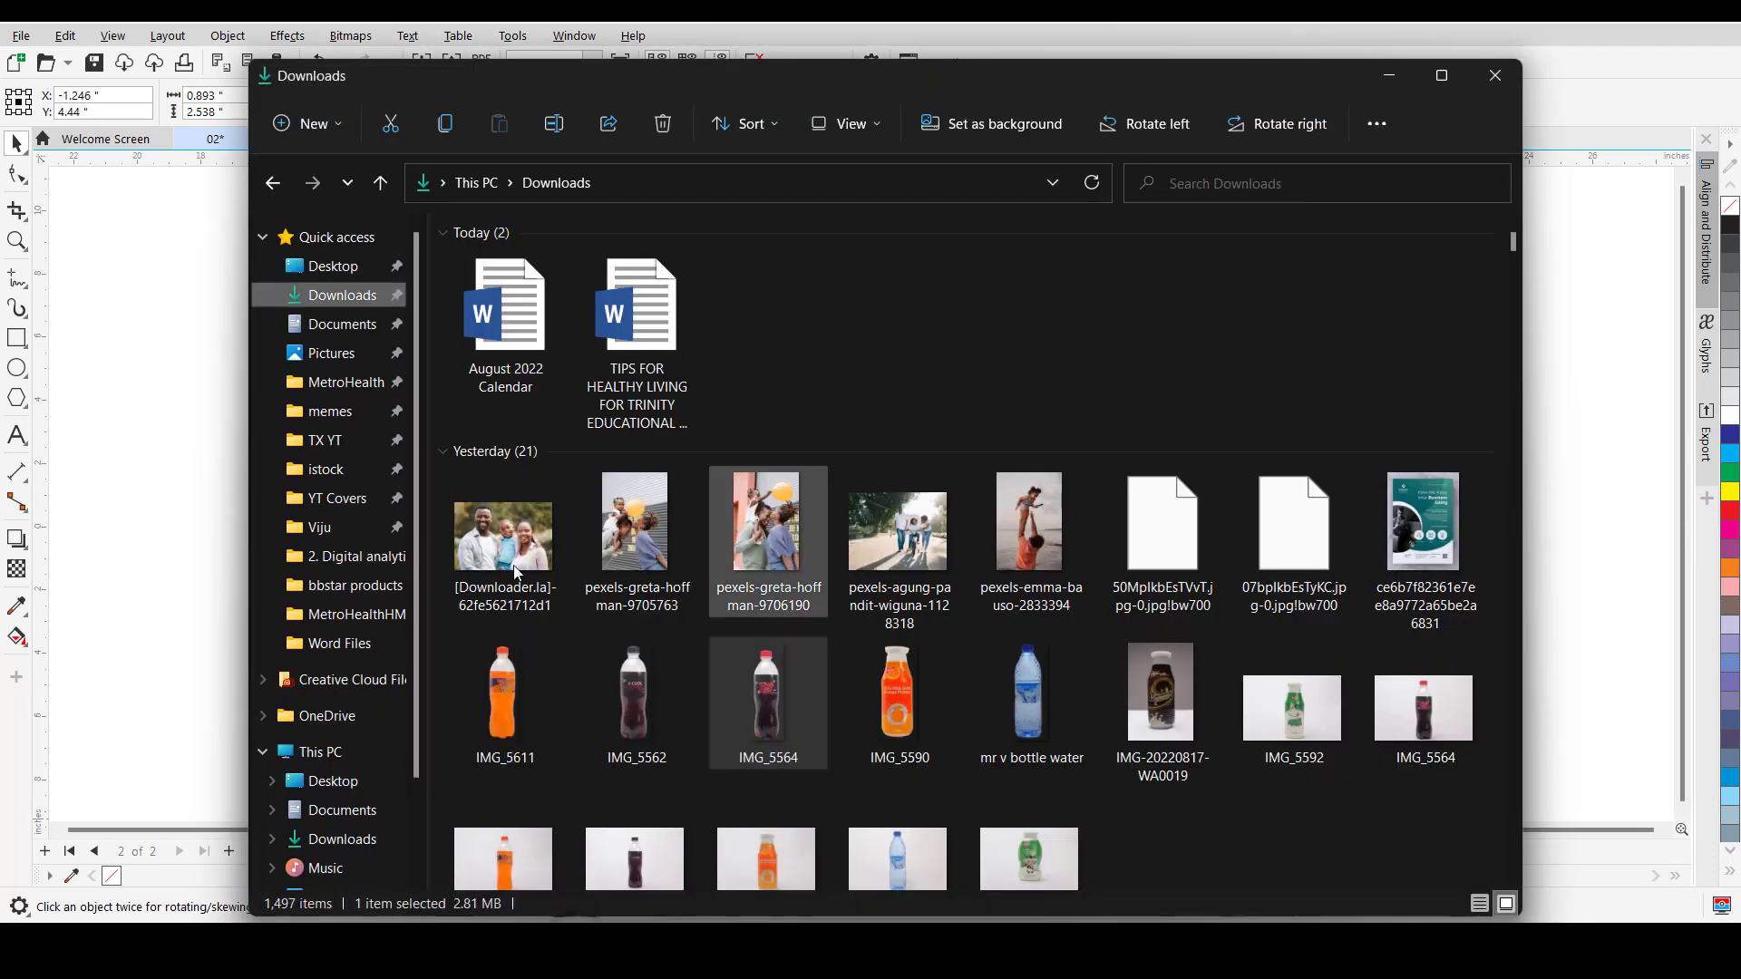
{"action": "left_click", "coordinate": [753, 544]}
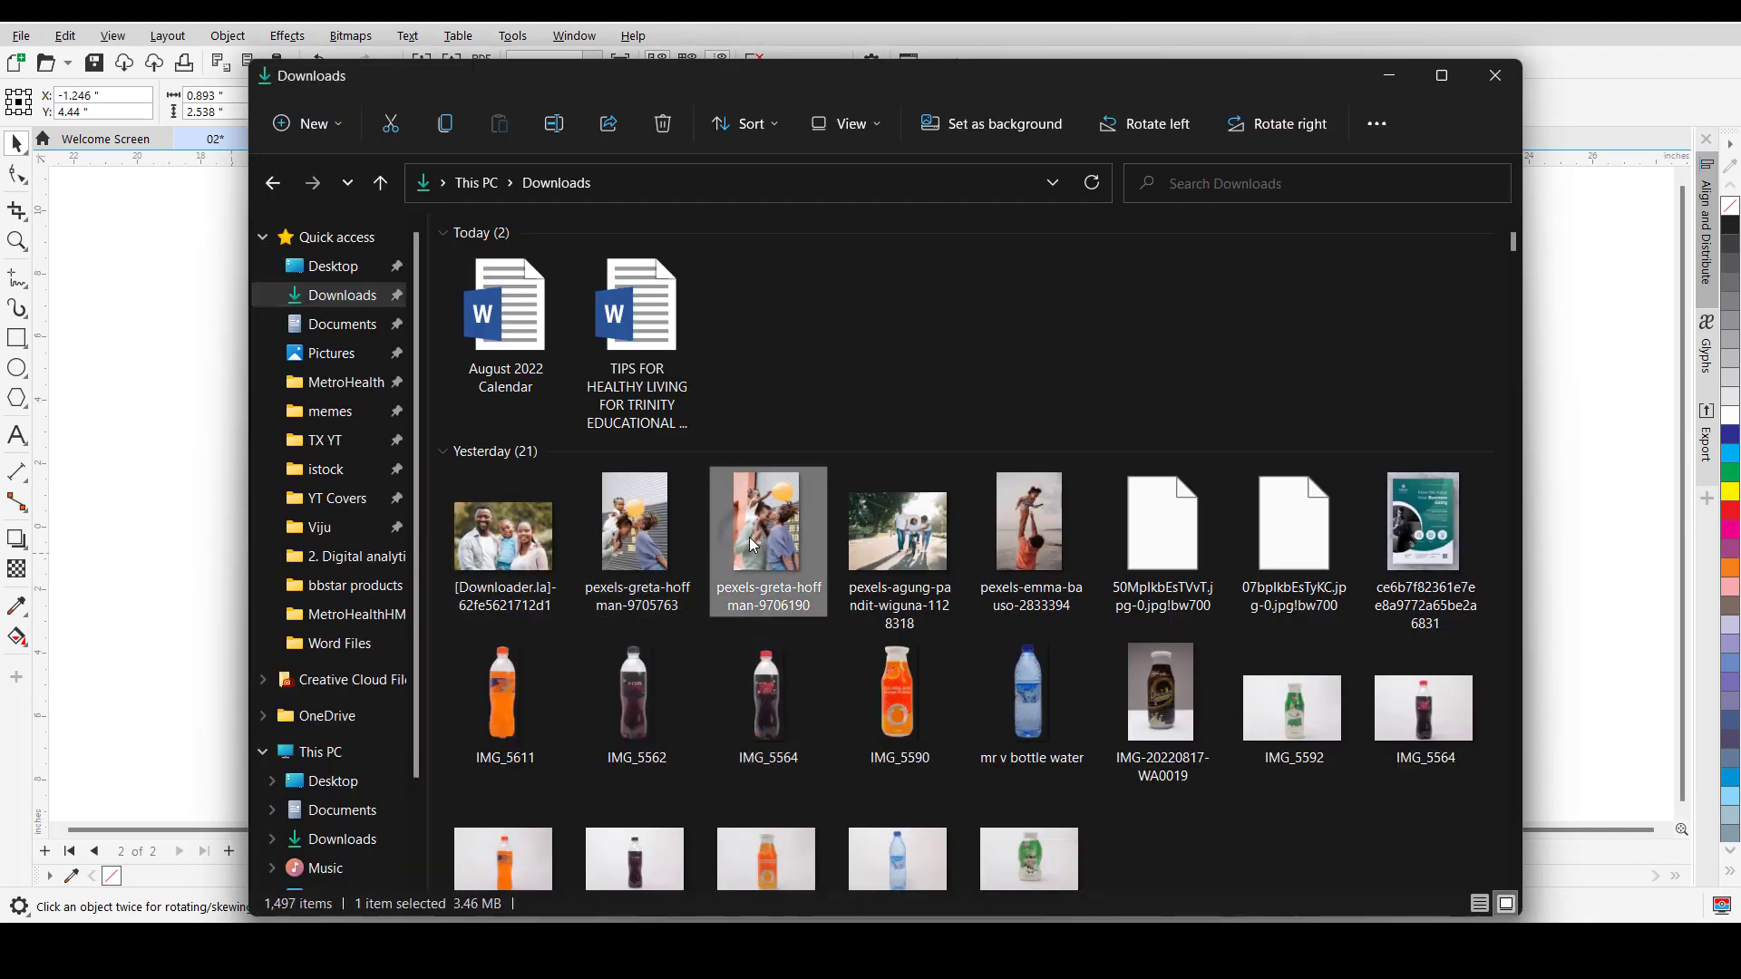
{"action": "key", "text": "ctrl+c"}
{"action": "left_click", "coordinate": [183, 455]}
{"action": "key", "text": "ctrl+v"}
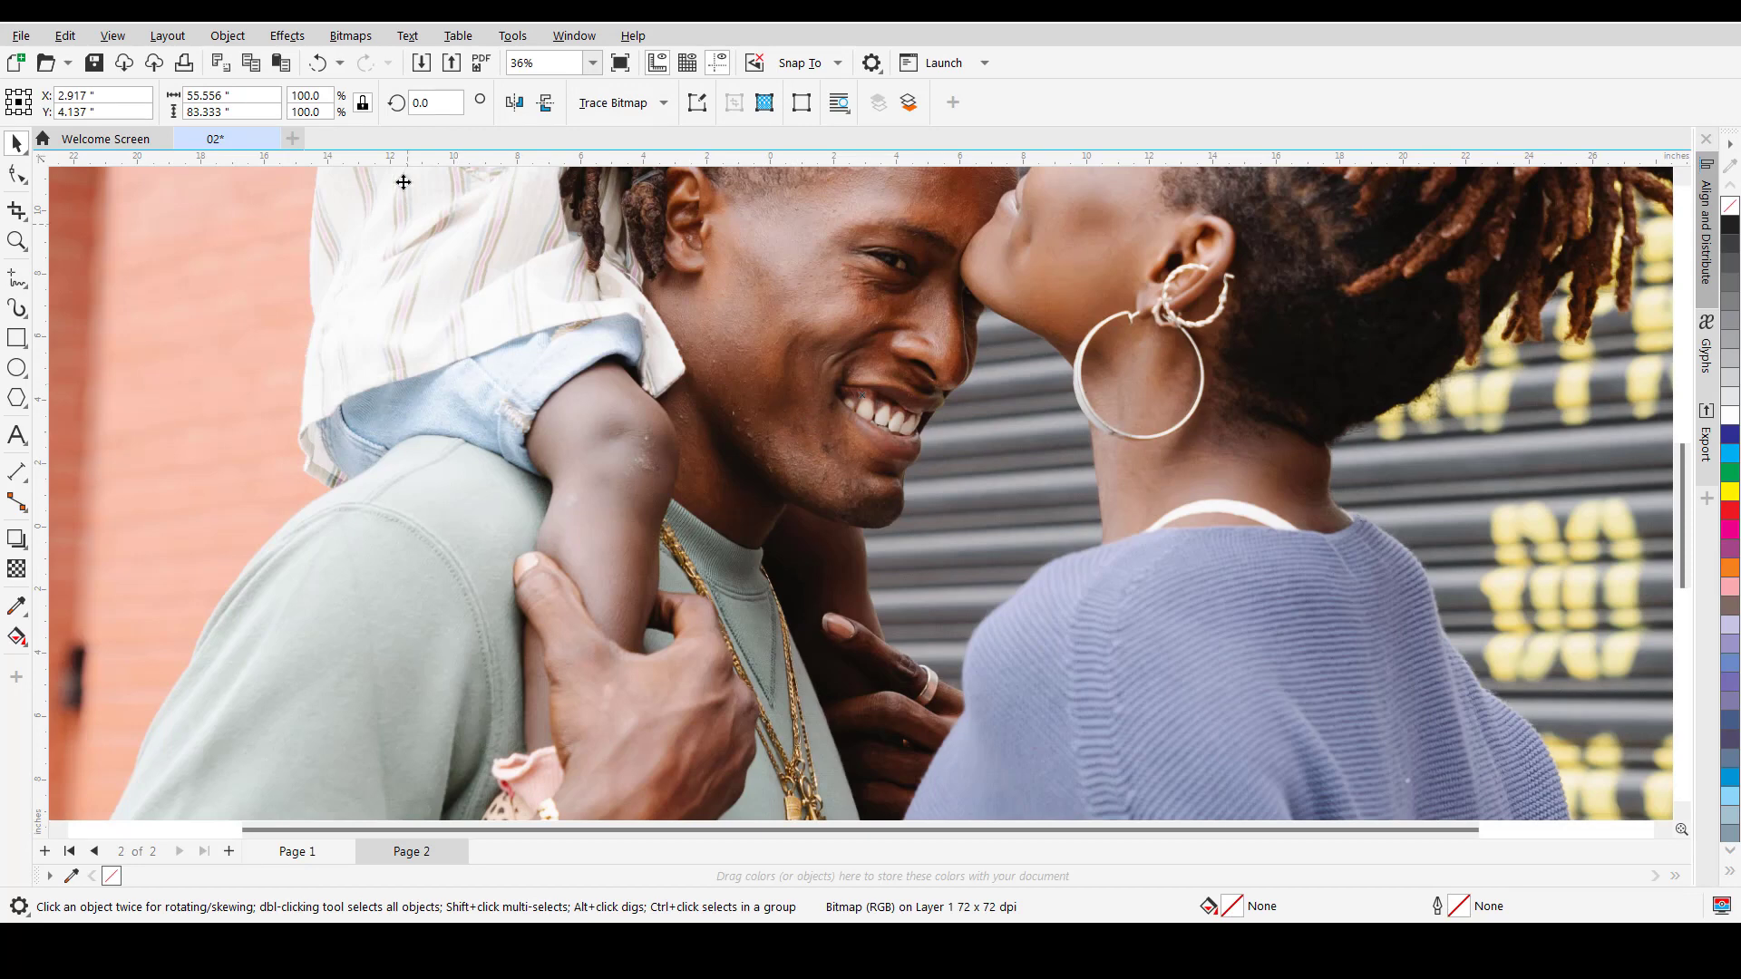
- Scale the pasted family photo to 10 percent and move it off the page to the left
{"action": "left_click_drag", "start_coordinate": [320, 96], "coordinate": [307, 98]}
{"action": "key", "text": "BackSpace"}
{"action": "key", "text": "Return"}
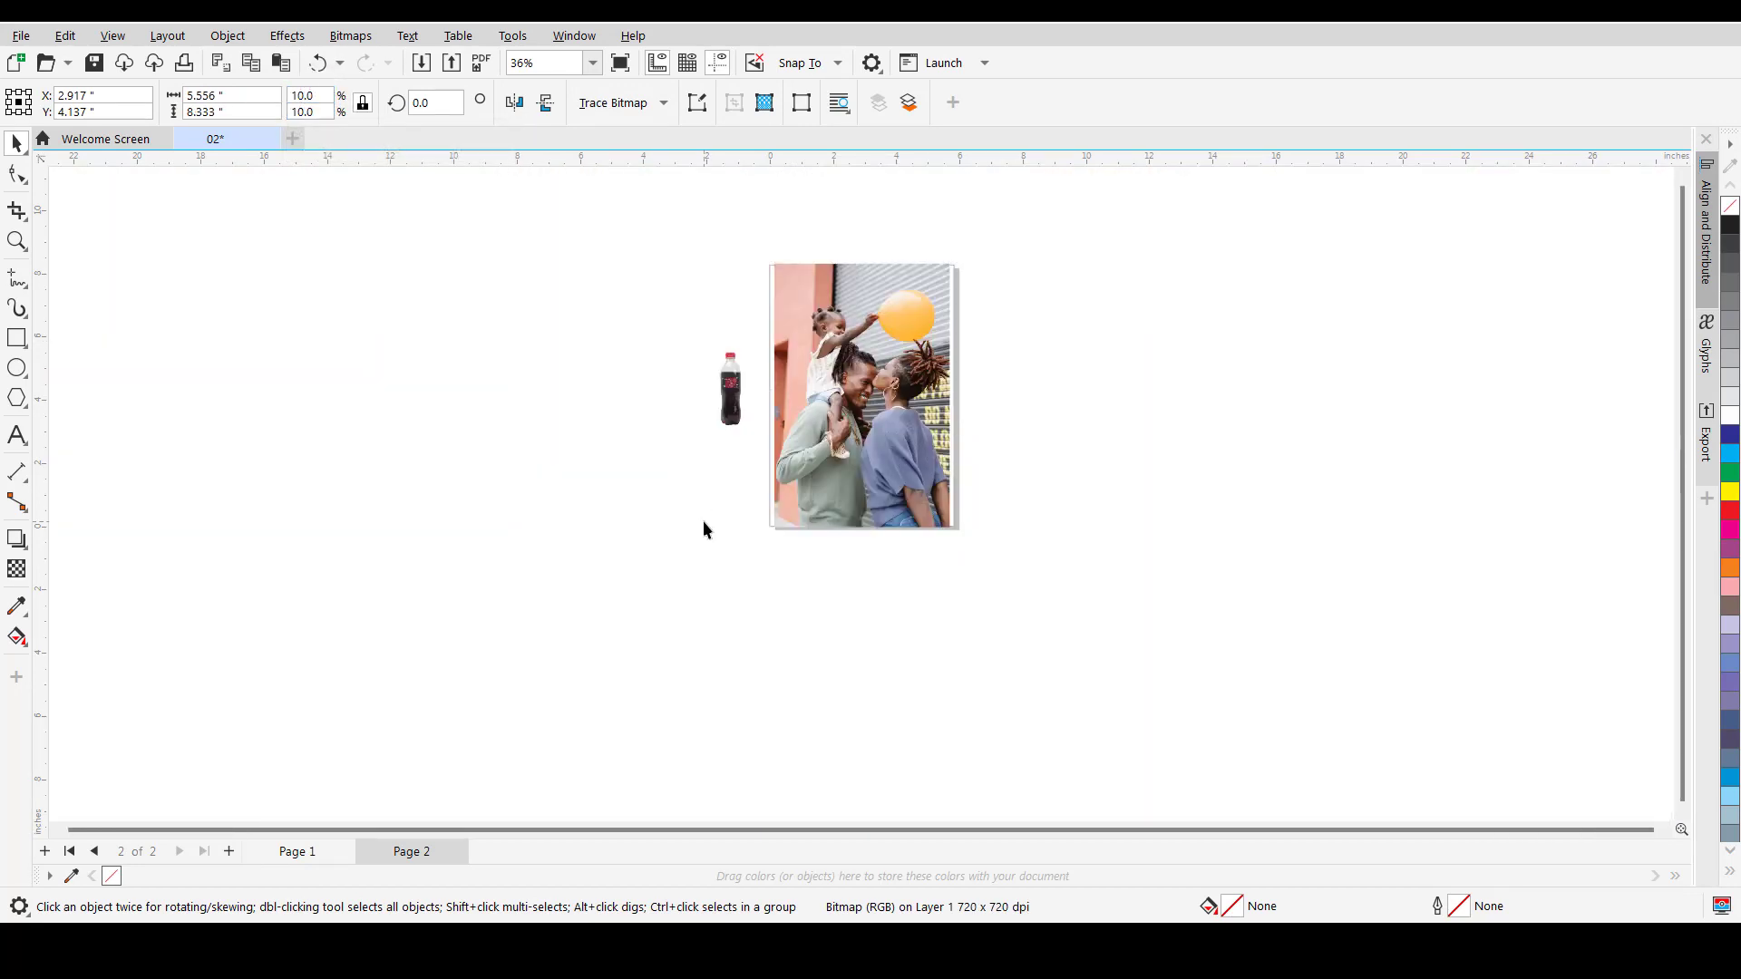
{"action": "left_click_drag", "start_coordinate": [830, 466], "coordinate": [612, 472]}
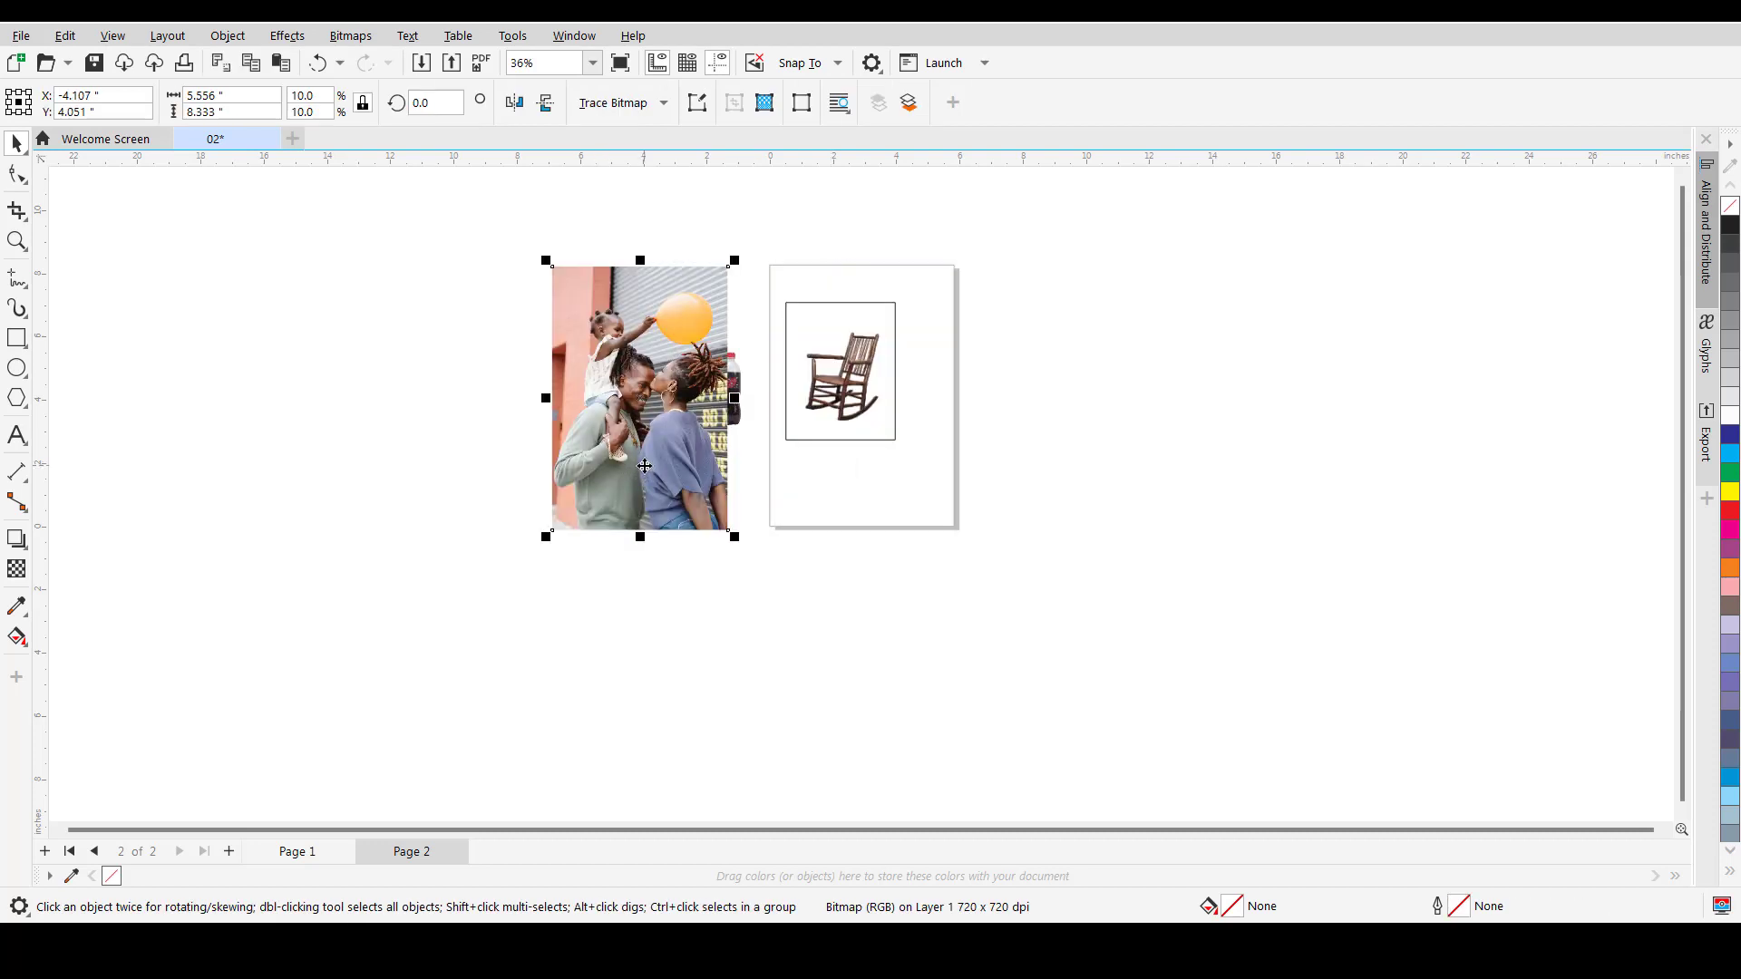
- Move the family photo further left until it no longer covers the bottle, and select the bottle
{"action": "key", "text": "z"}
{"action": "left_click_drag", "start_coordinate": [539, 257], "coordinate": [997, 580]}
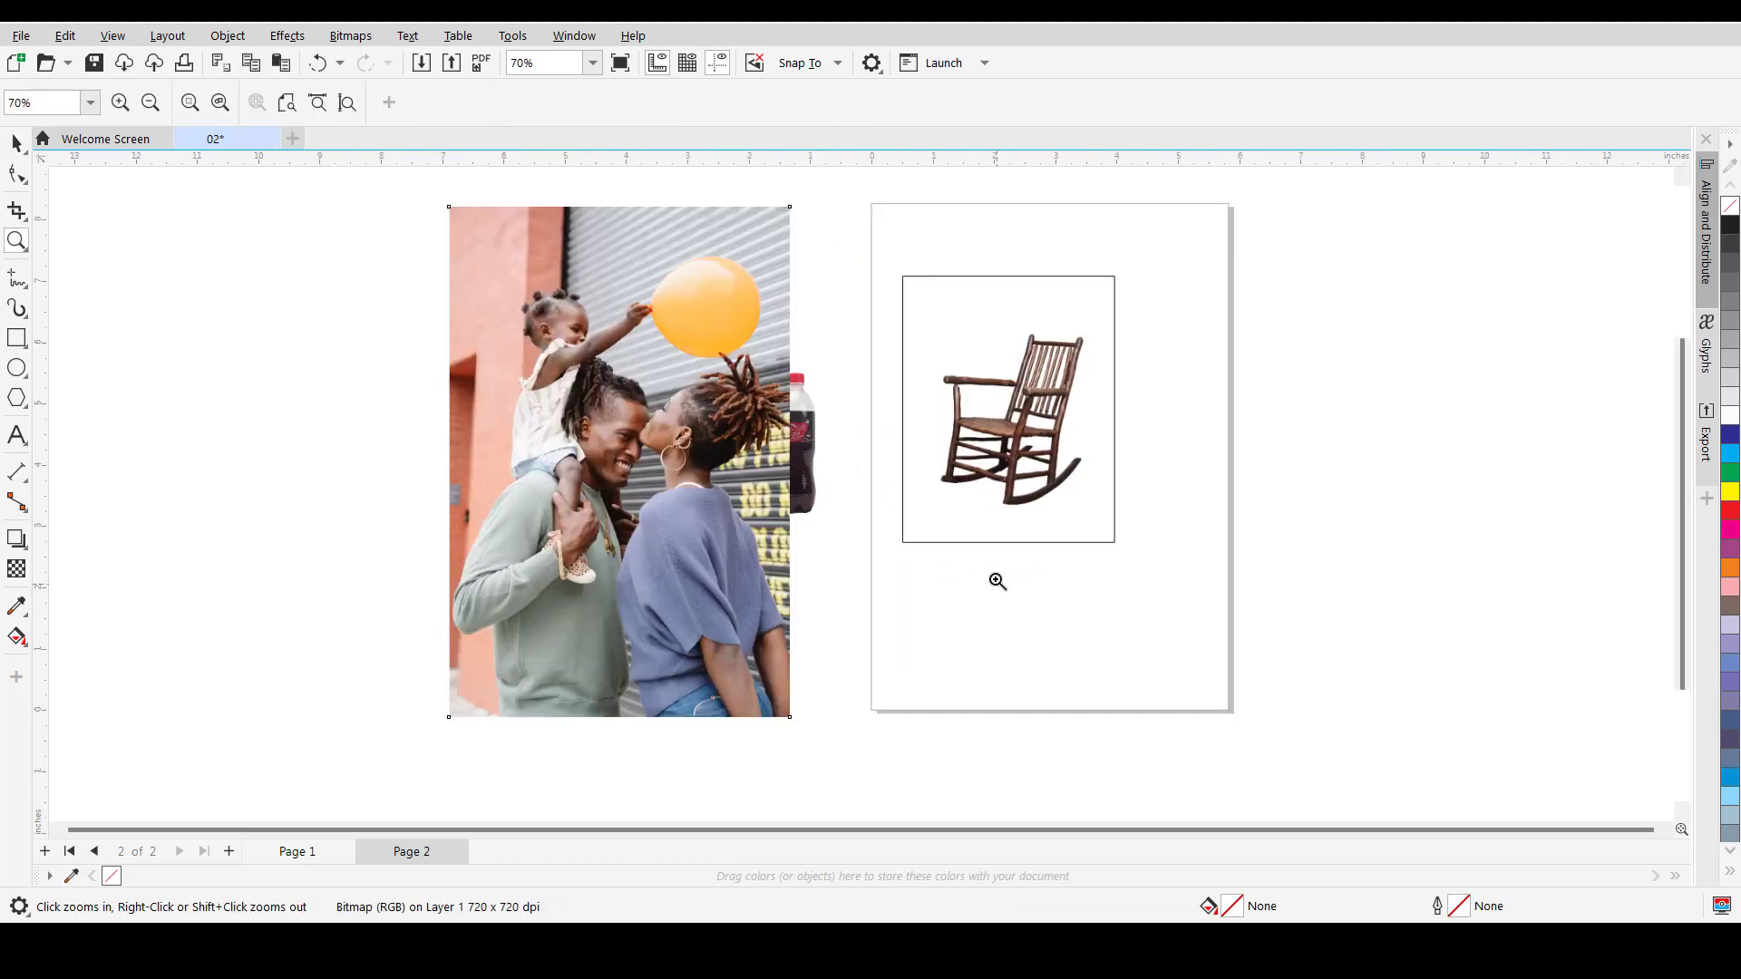
{"action": "key", "text": "space"}
{"action": "left_click", "coordinate": [1201, 537]}
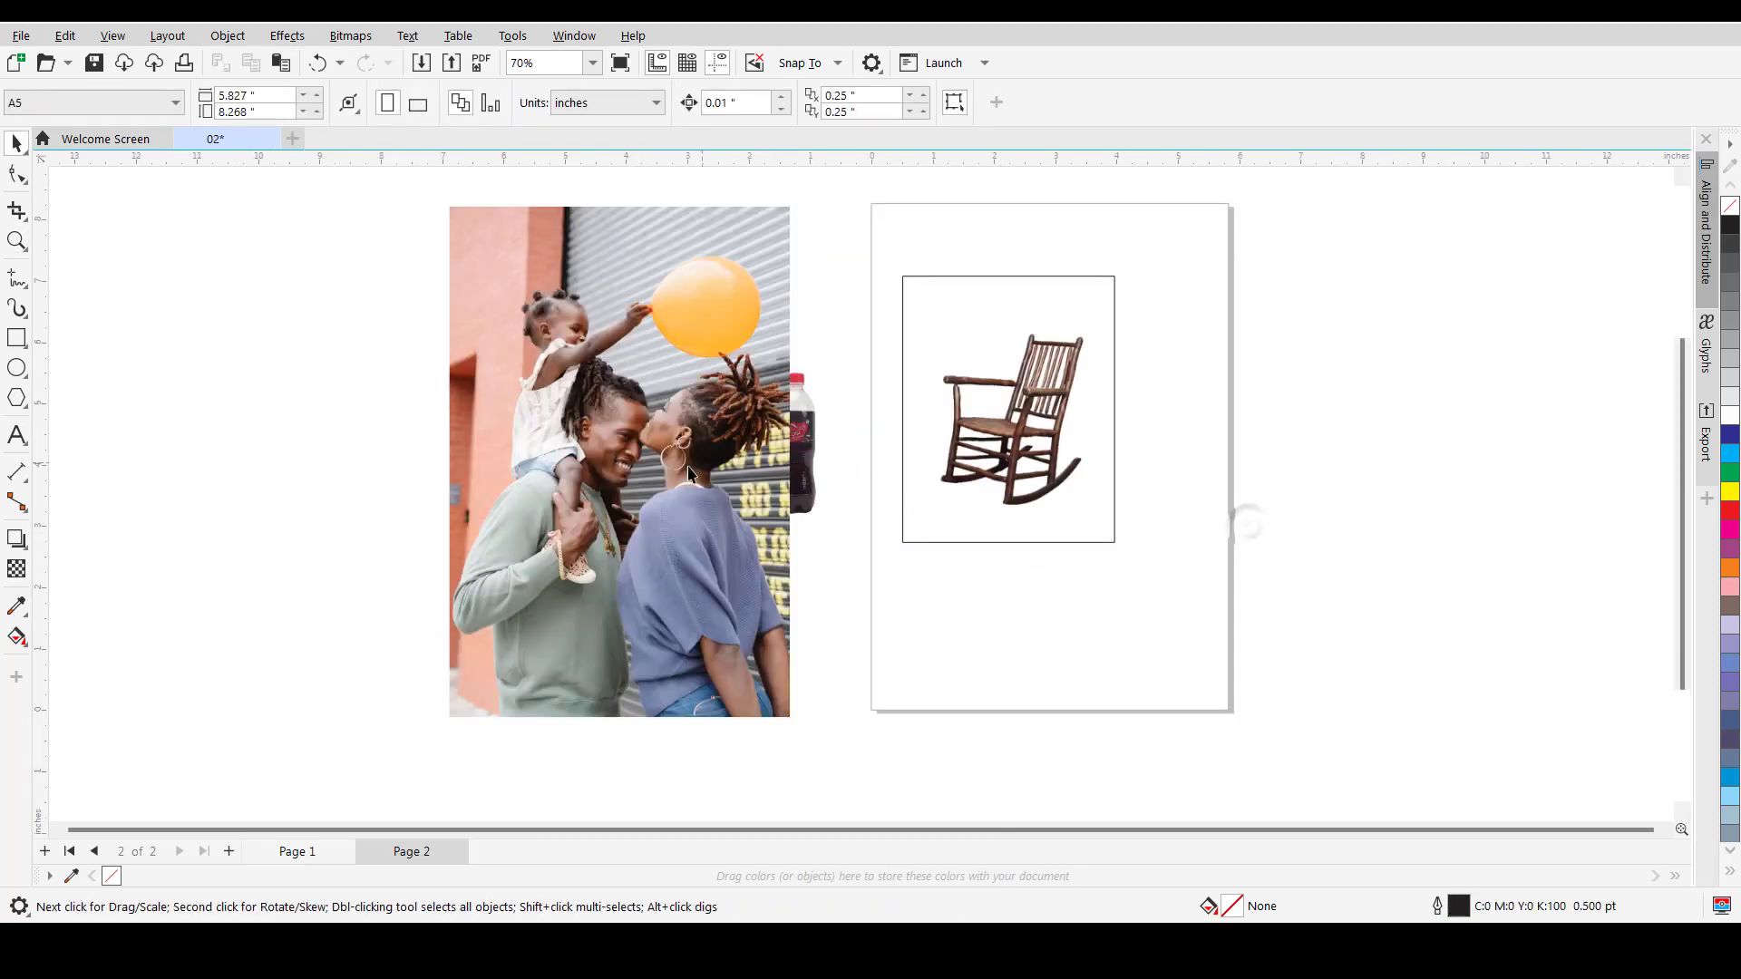
{"action": "left_click_drag", "start_coordinate": [689, 468], "coordinate": [643, 470]}
{"action": "left_click", "coordinate": [809, 466]}
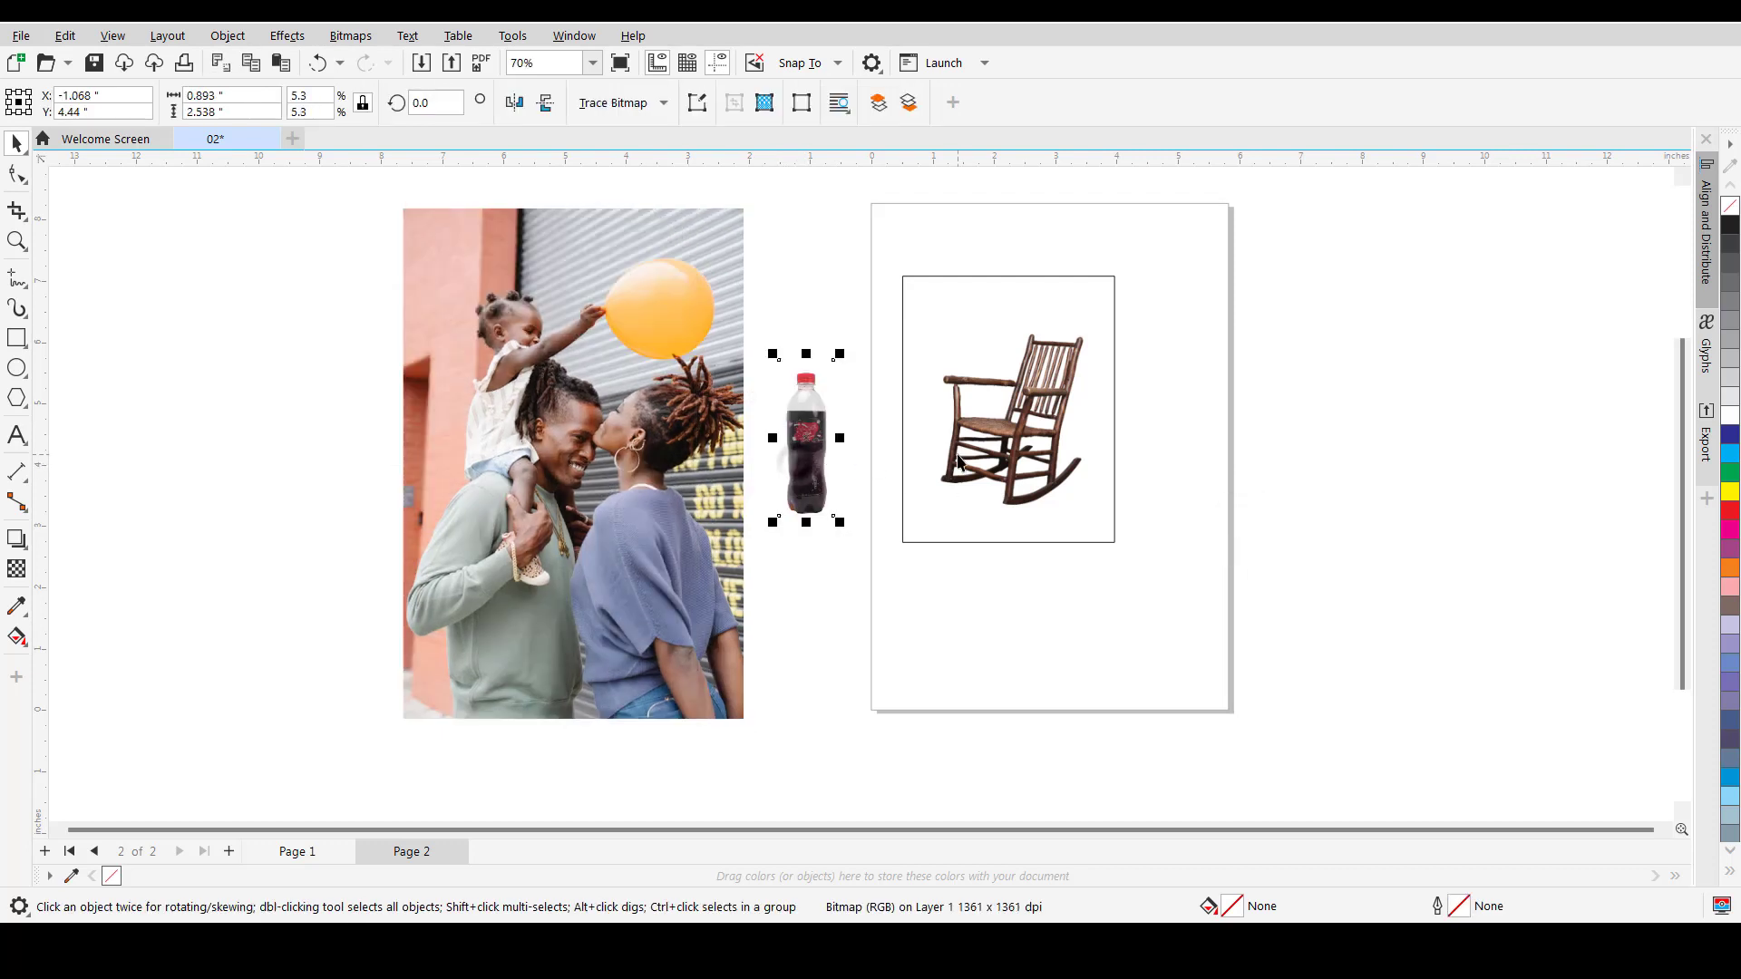
- Shift the rocking chair image slightly down inside its rectangle
{"action": "left_click", "coordinate": [1060, 473]}
{"action": "left_click_drag", "start_coordinate": [1060, 474], "coordinate": [1059, 478]}
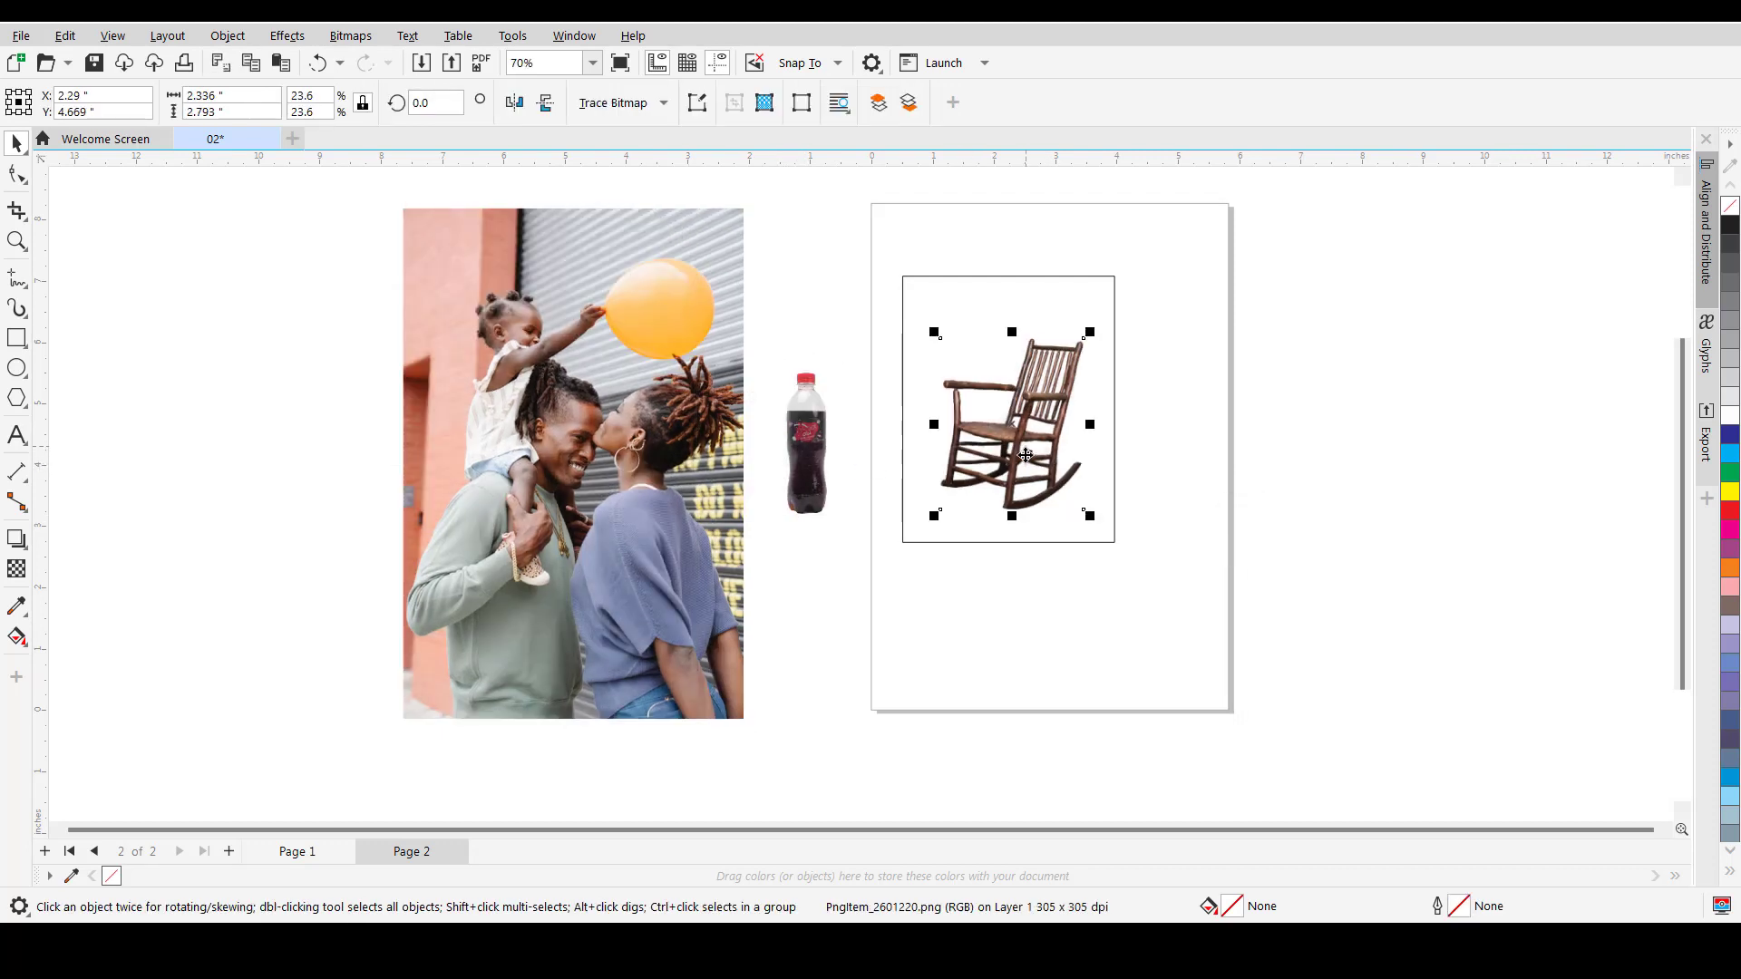
- Delete the bottle image and the family photo from beside the page
{"action": "left_click", "coordinate": [800, 461]}
{"action": "key", "text": "Delete"}
{"action": "left_click", "coordinate": [695, 454]}
{"action": "key", "text": "Delete"}
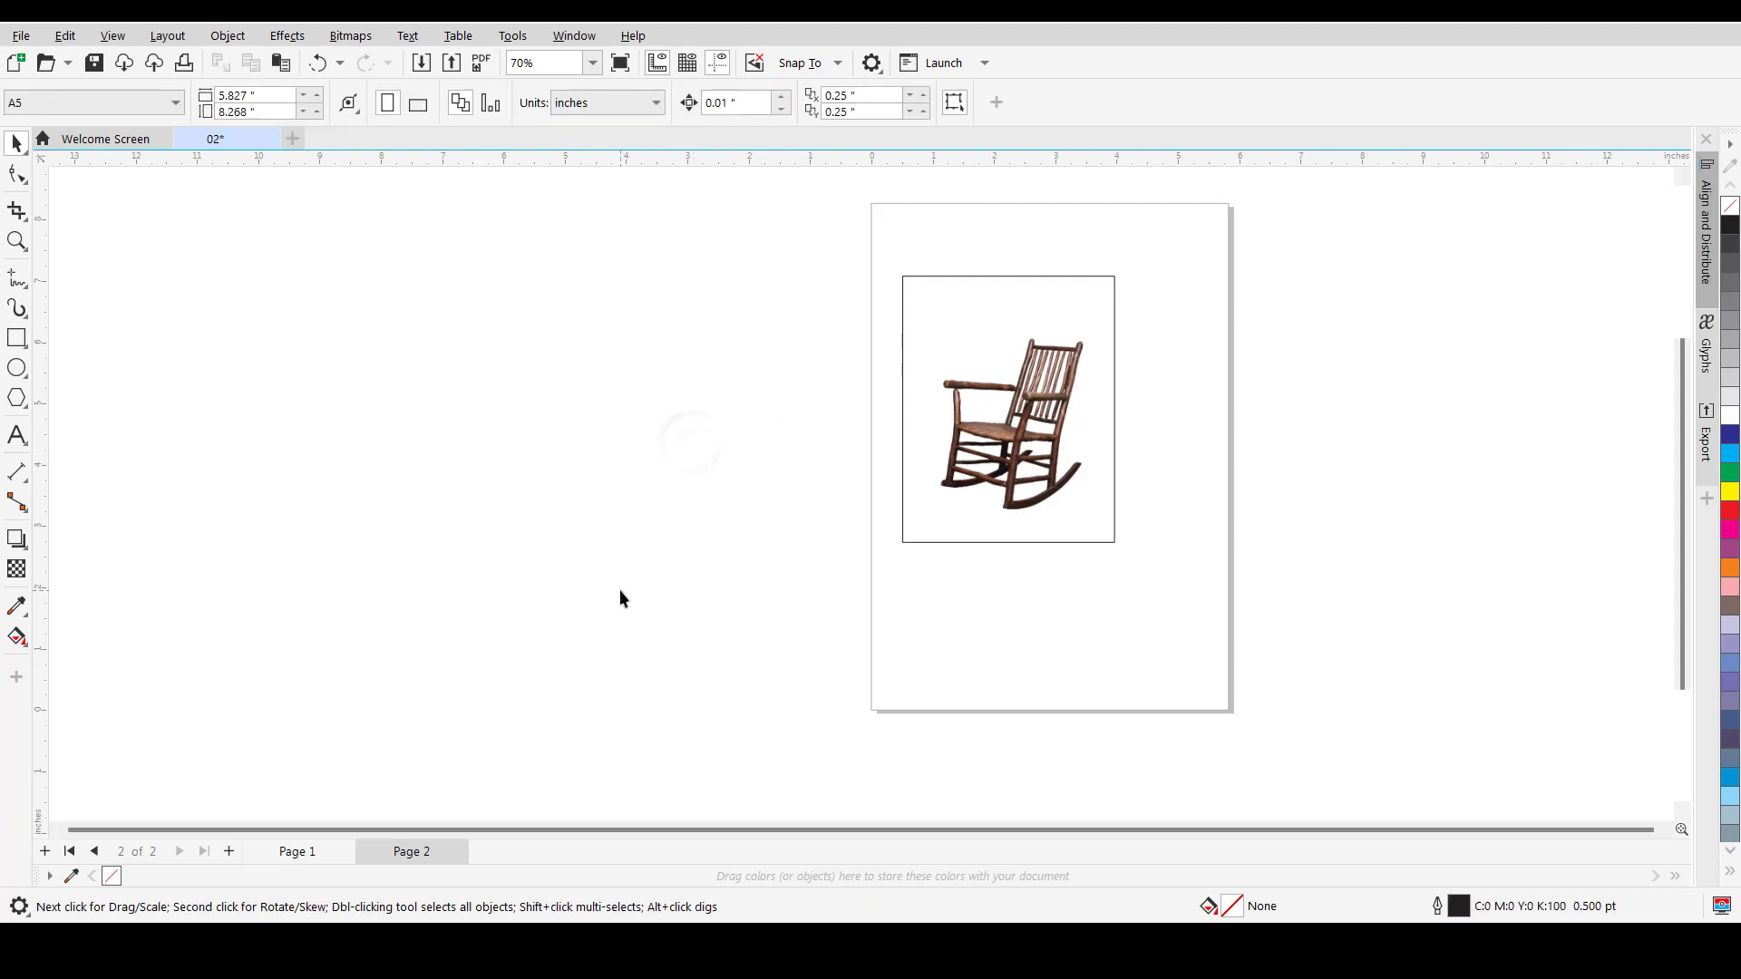
{"action": "left_click", "coordinate": [1045, 400]}
{"action": "left_click", "coordinate": [20, 36]}
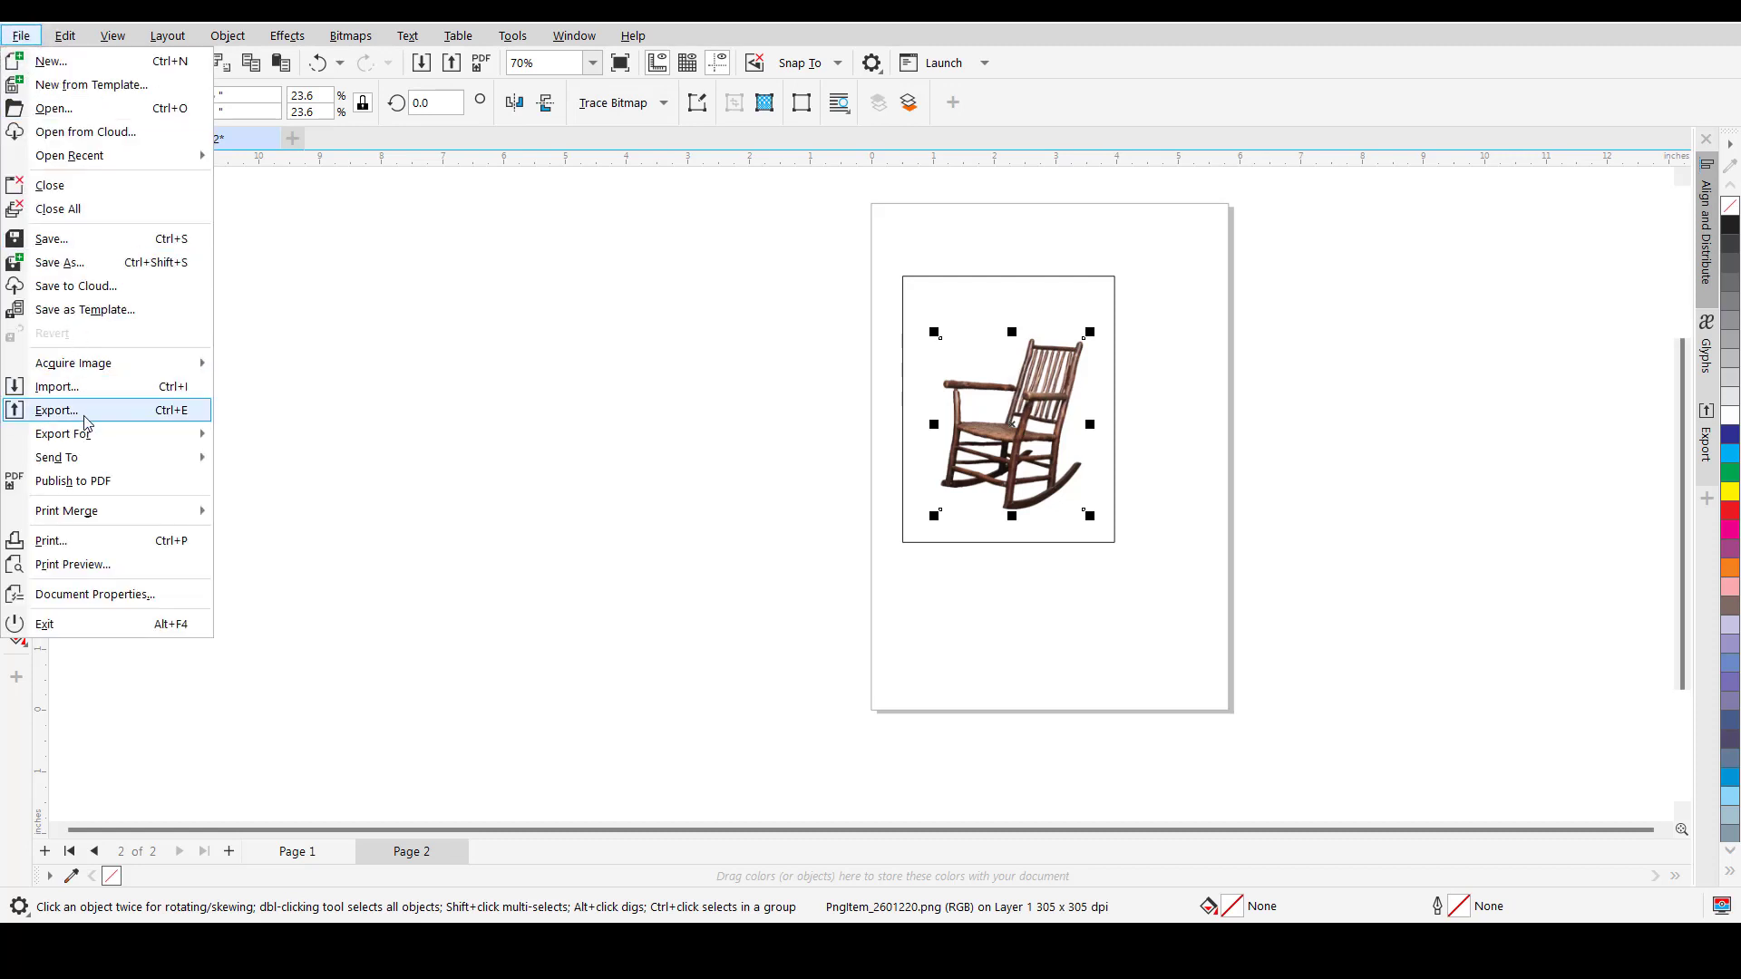
{"action": "left_click", "coordinate": [649, 443]}
- Try a red fill on the rectangle behind the chair, replace it with black, and remove the rectangle's outline
{"action": "left_click", "coordinate": [990, 297]}
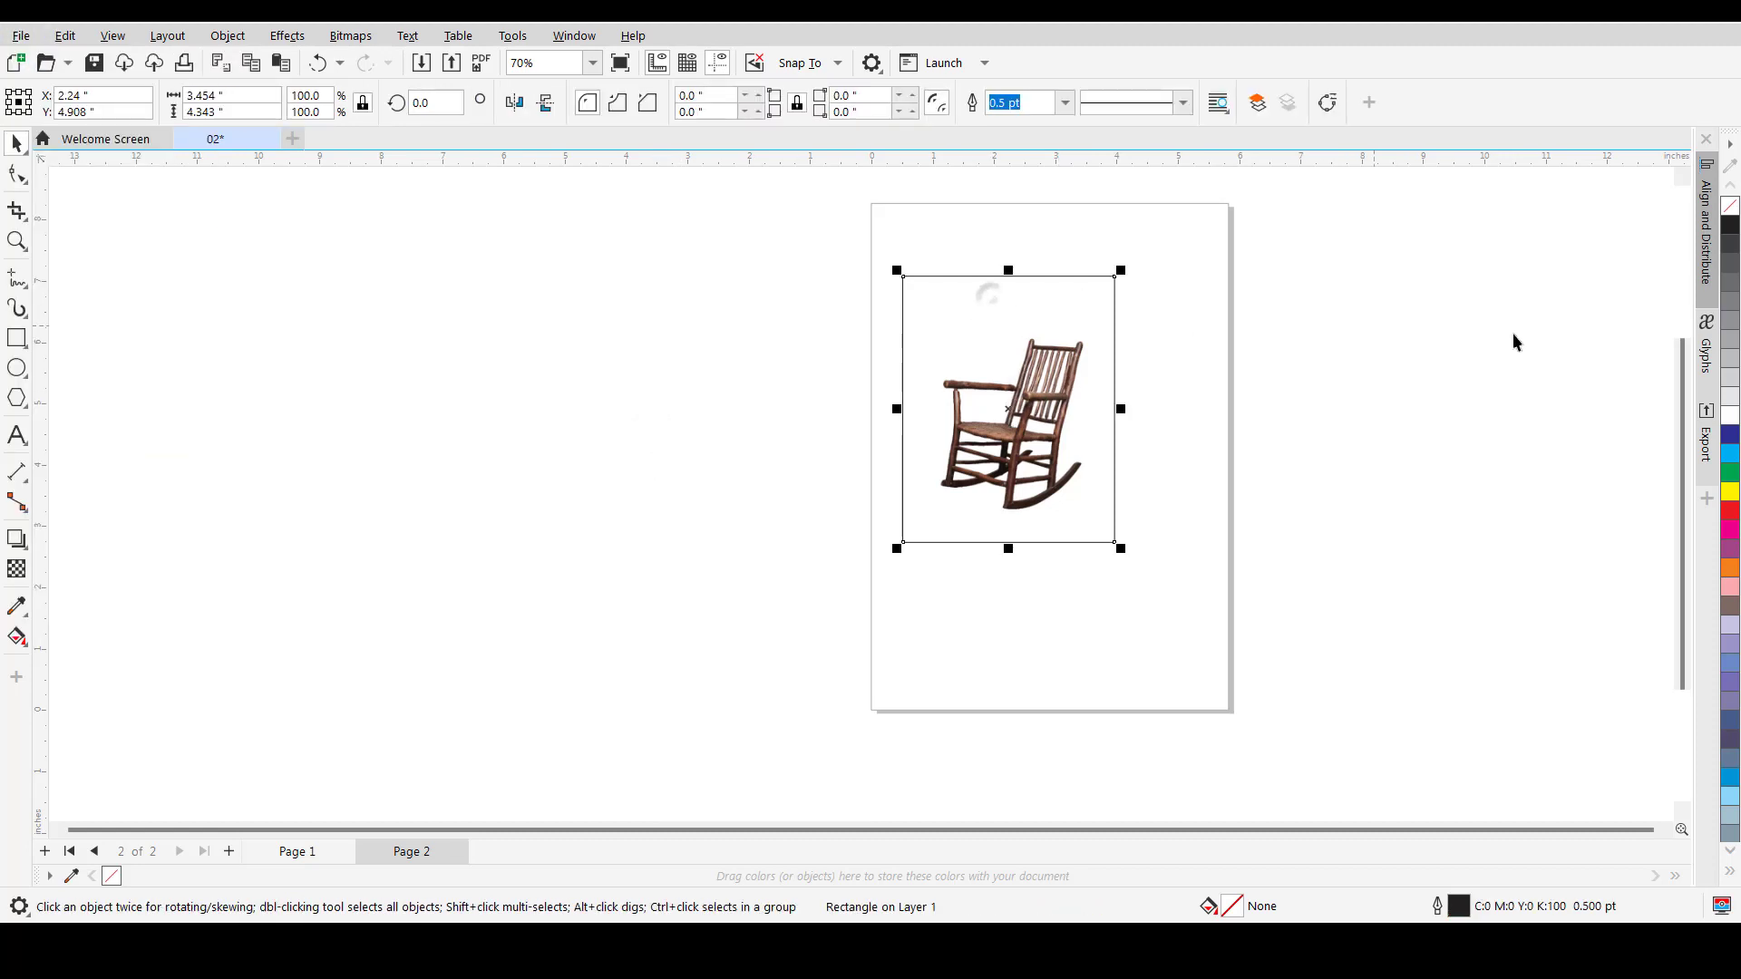
{"action": "left_click", "coordinate": [1732, 513]}
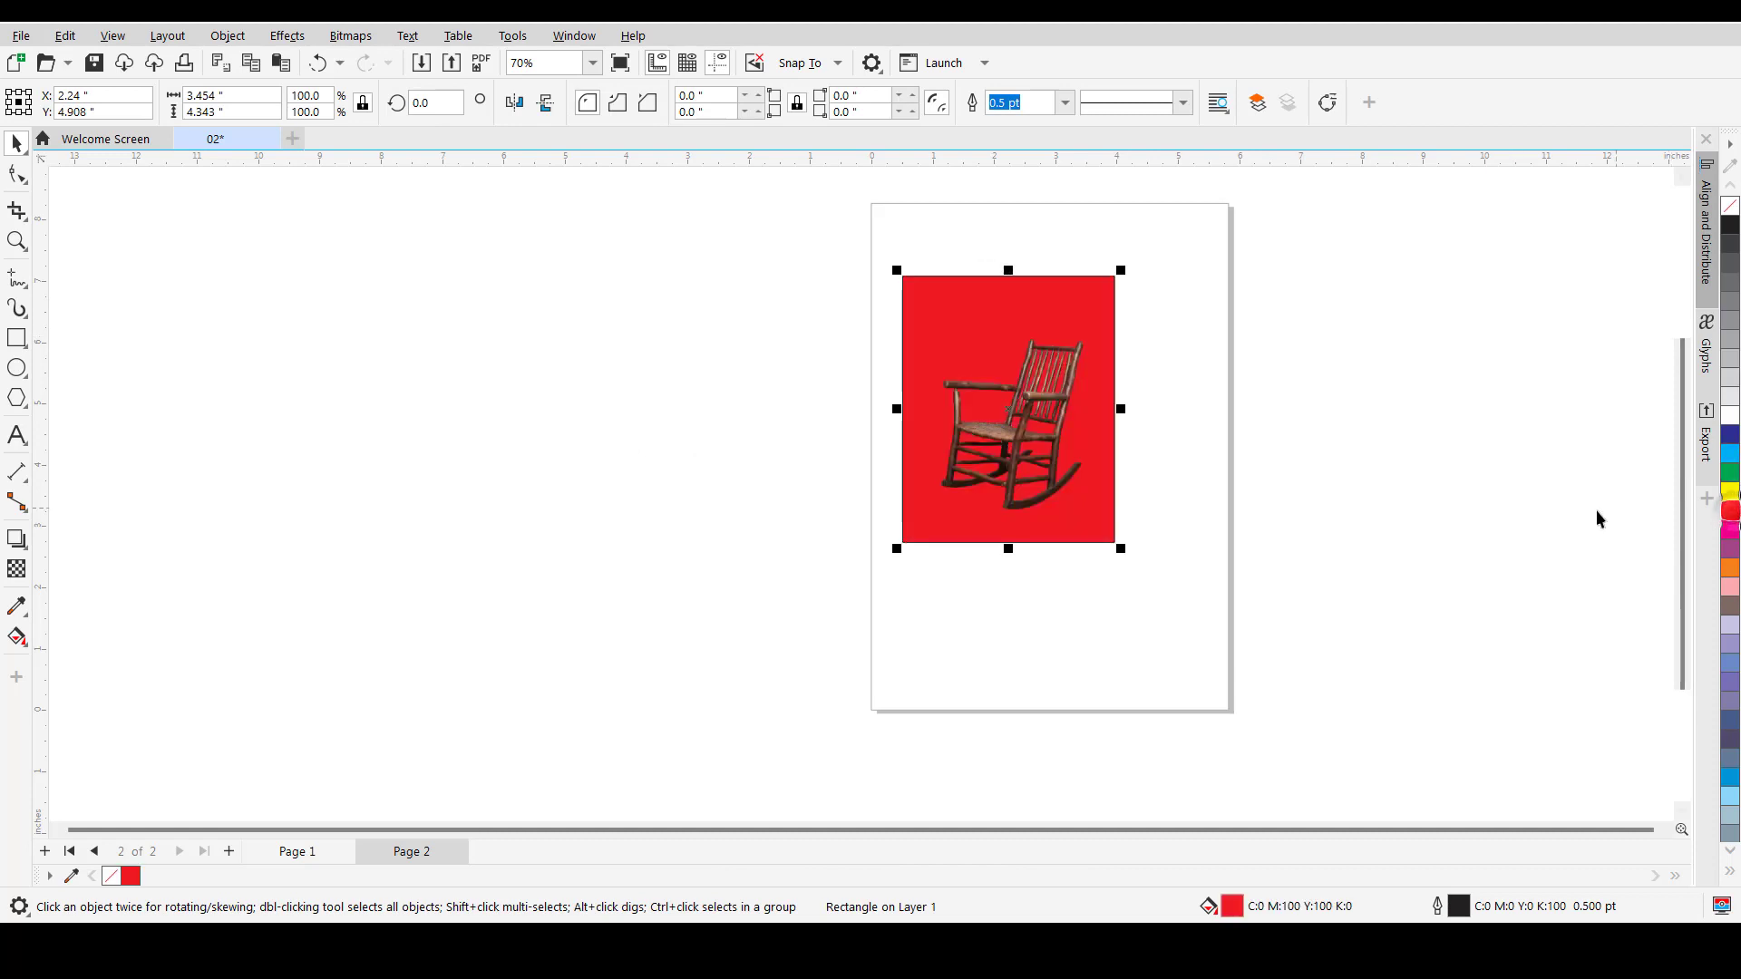
{"action": "left_click", "coordinate": [1730, 225]}
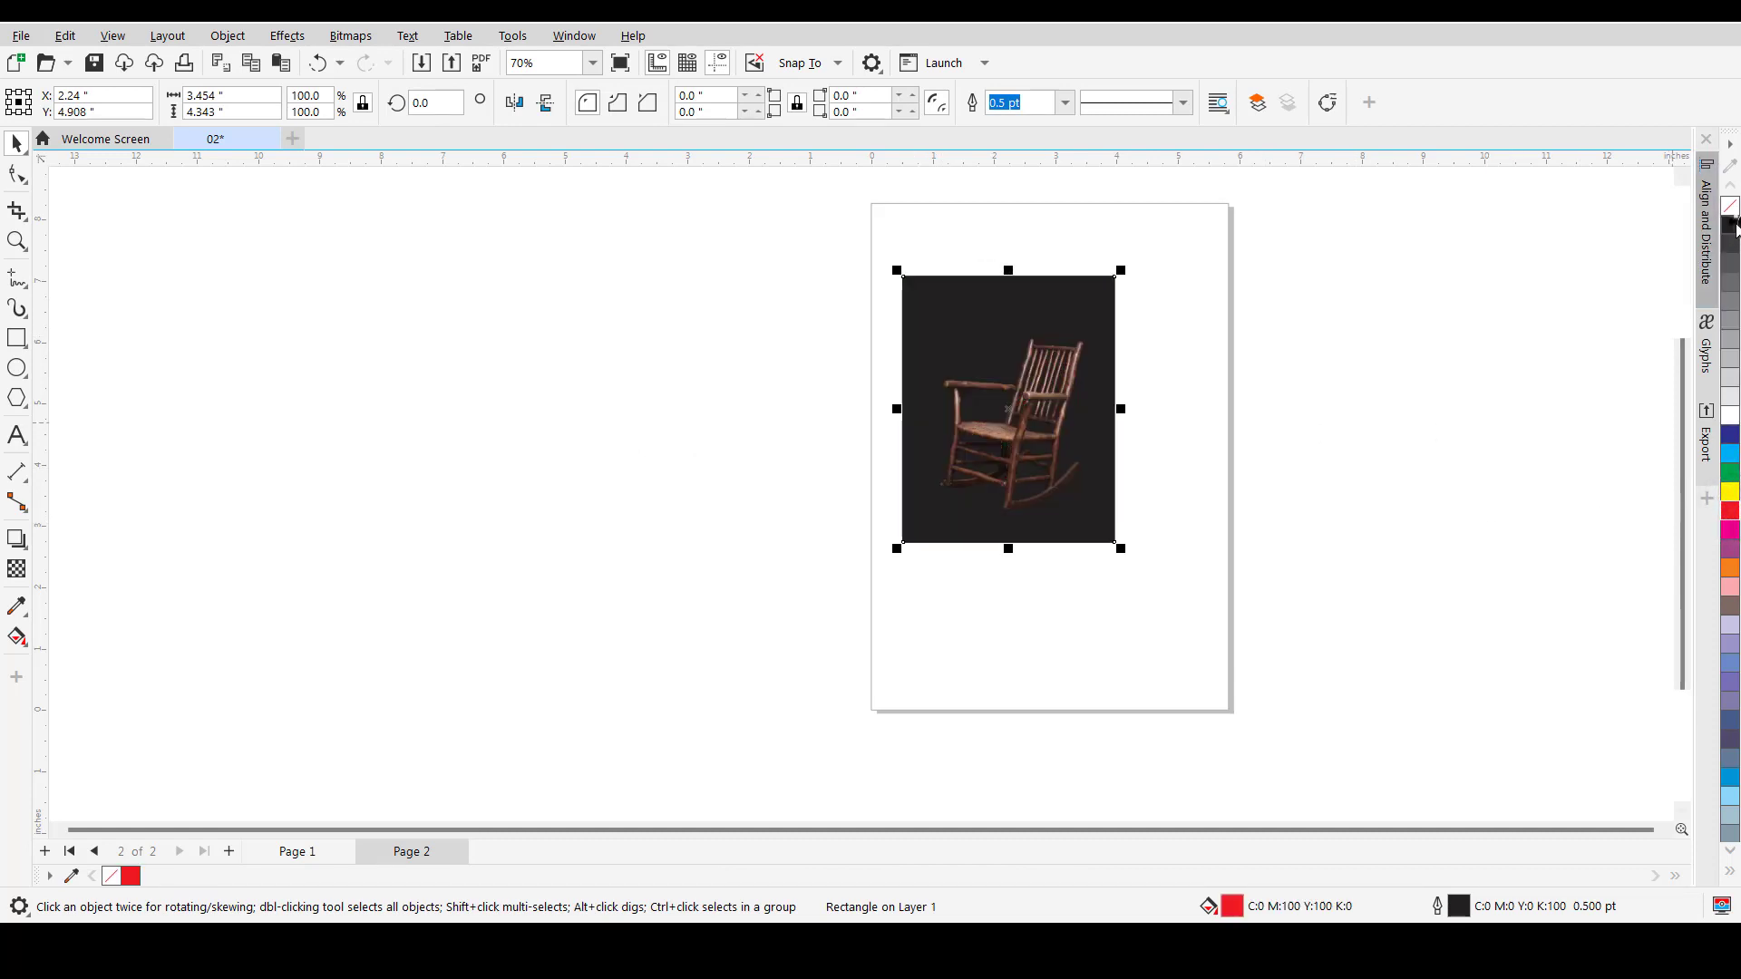
{"action": "left_click", "coordinate": [872, 313]}
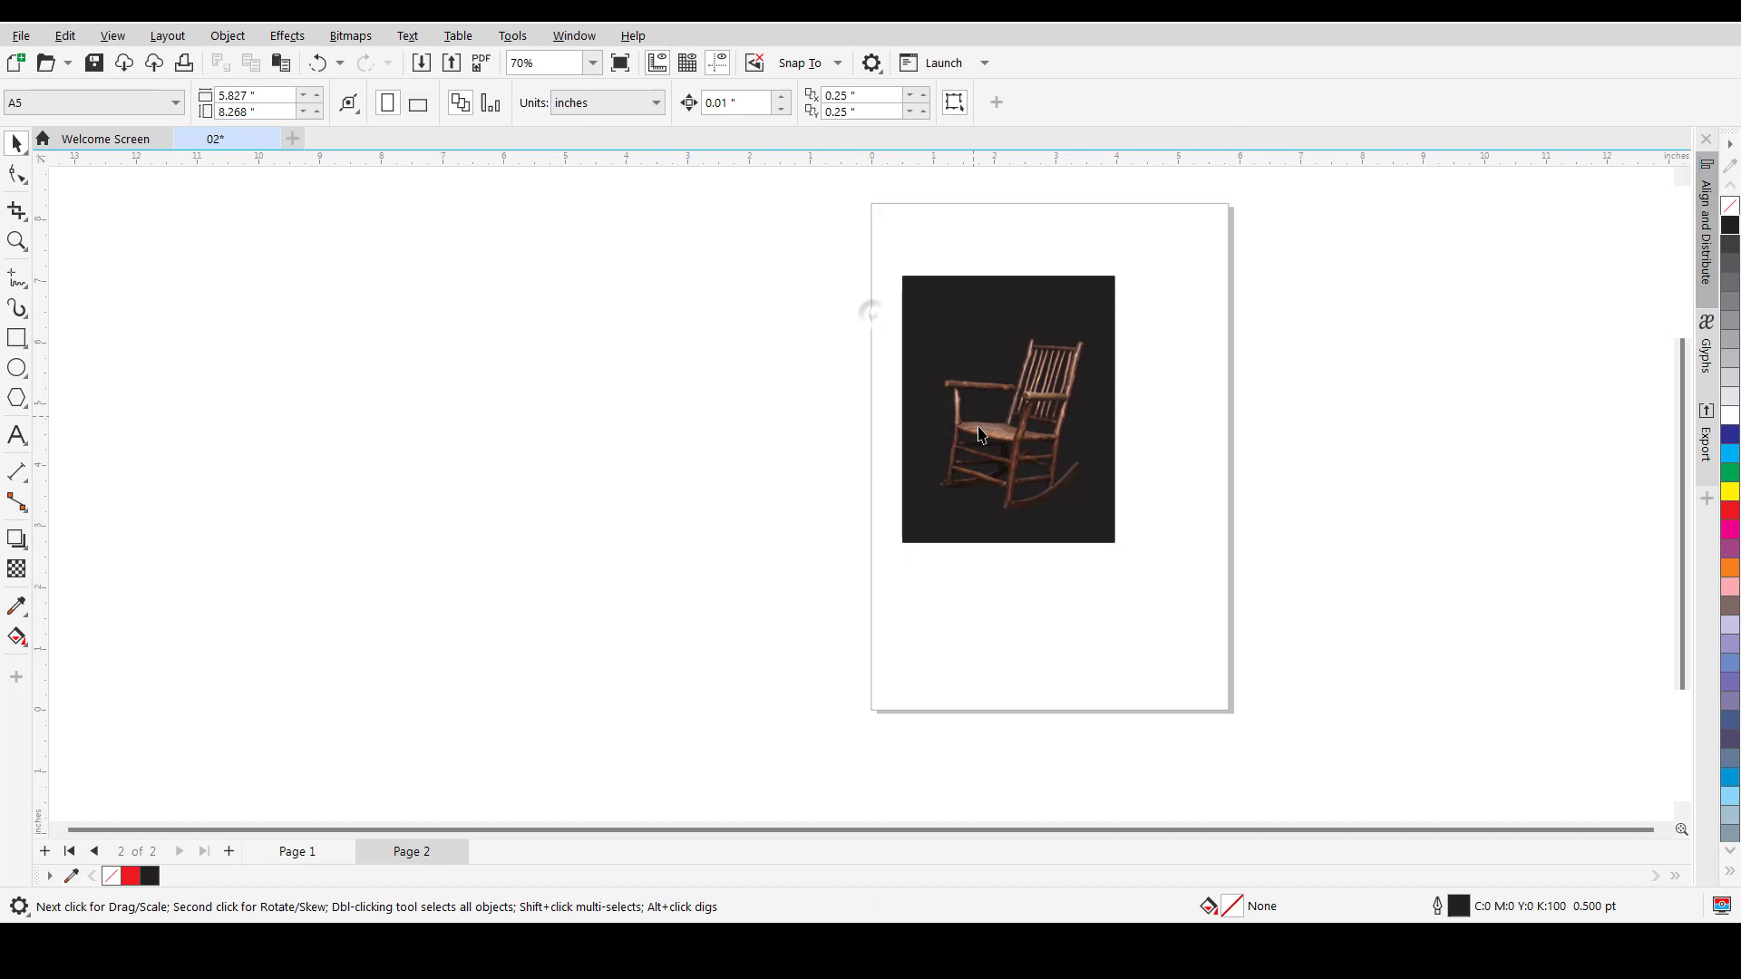
{"action": "left_click", "coordinate": [934, 300]}
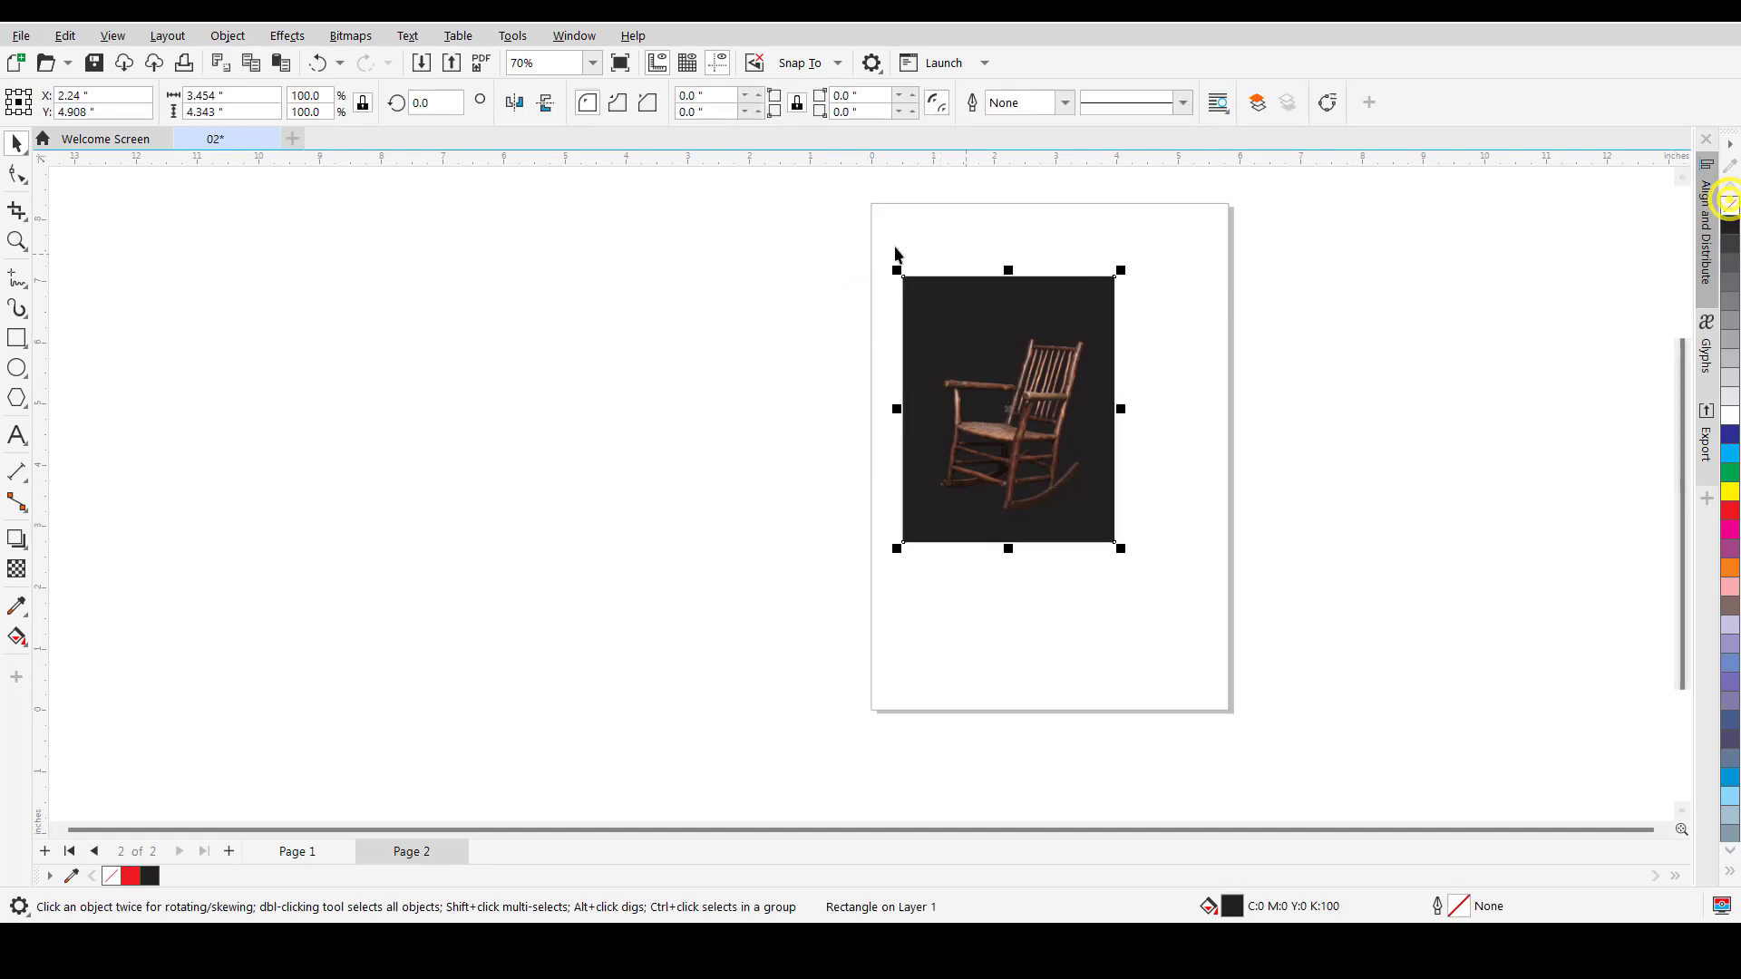
- Select the chair together with its black rectangle and examine the file formats offered for export, leaving without exporting
{"action": "left_click_drag", "start_coordinate": [832, 230], "coordinate": [1232, 630]}
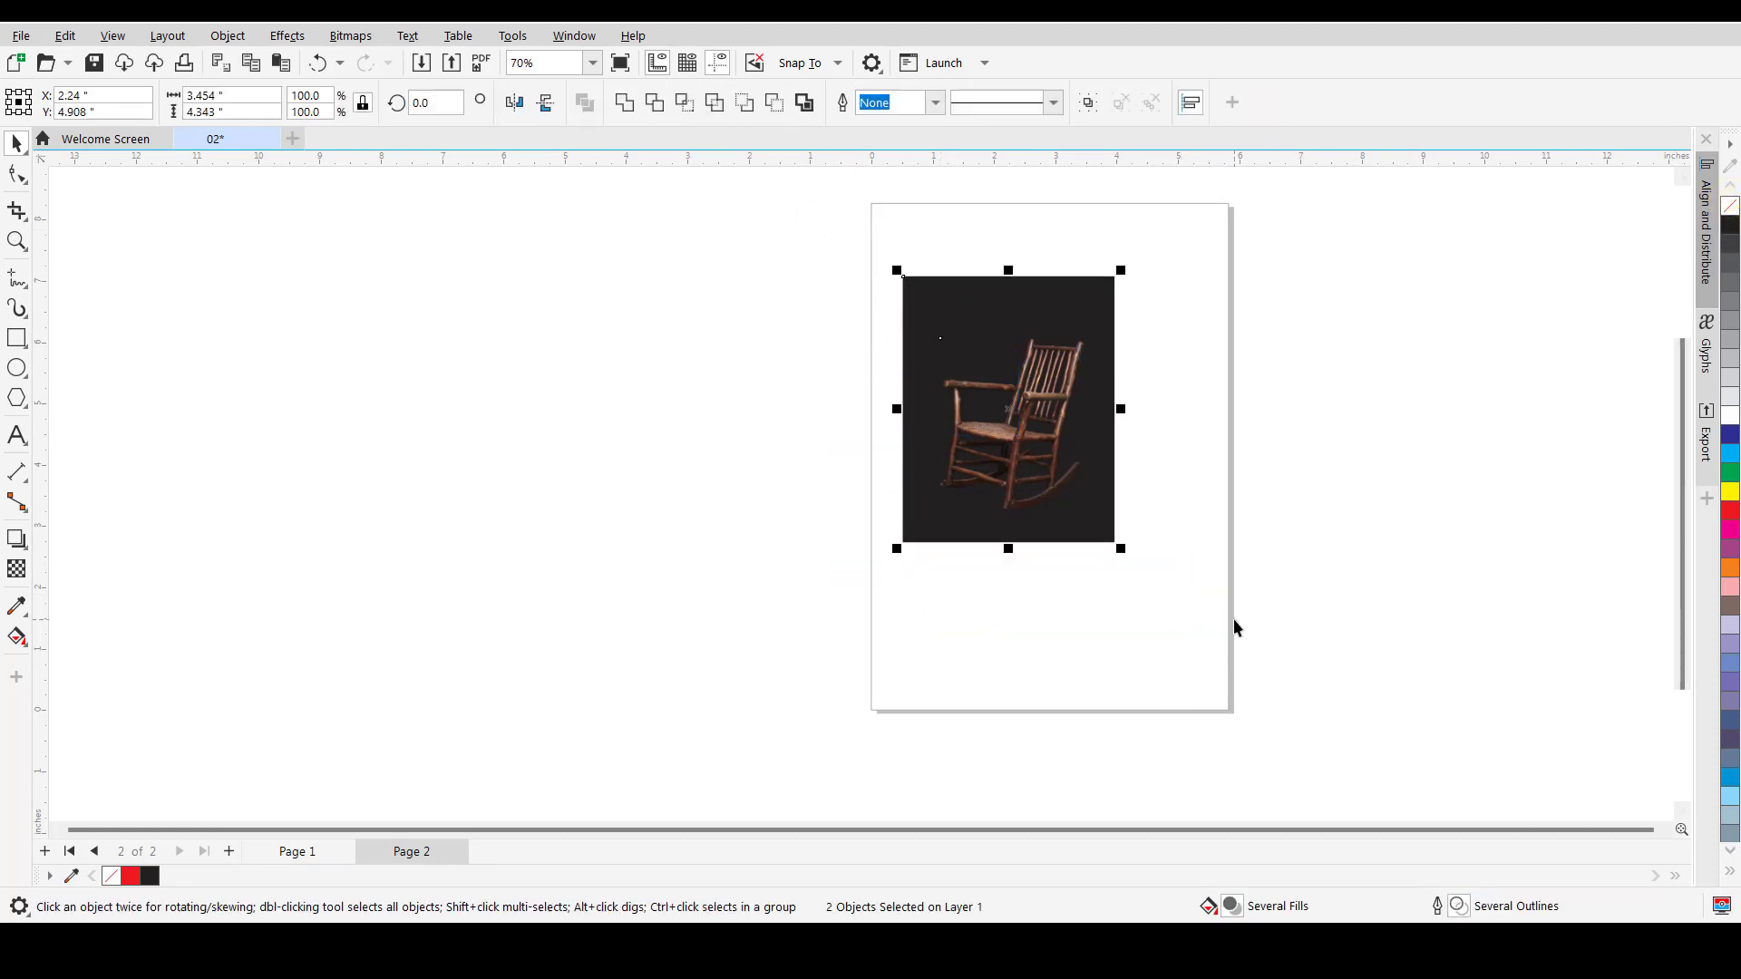
{"action": "left_click", "coordinate": [20, 35]}
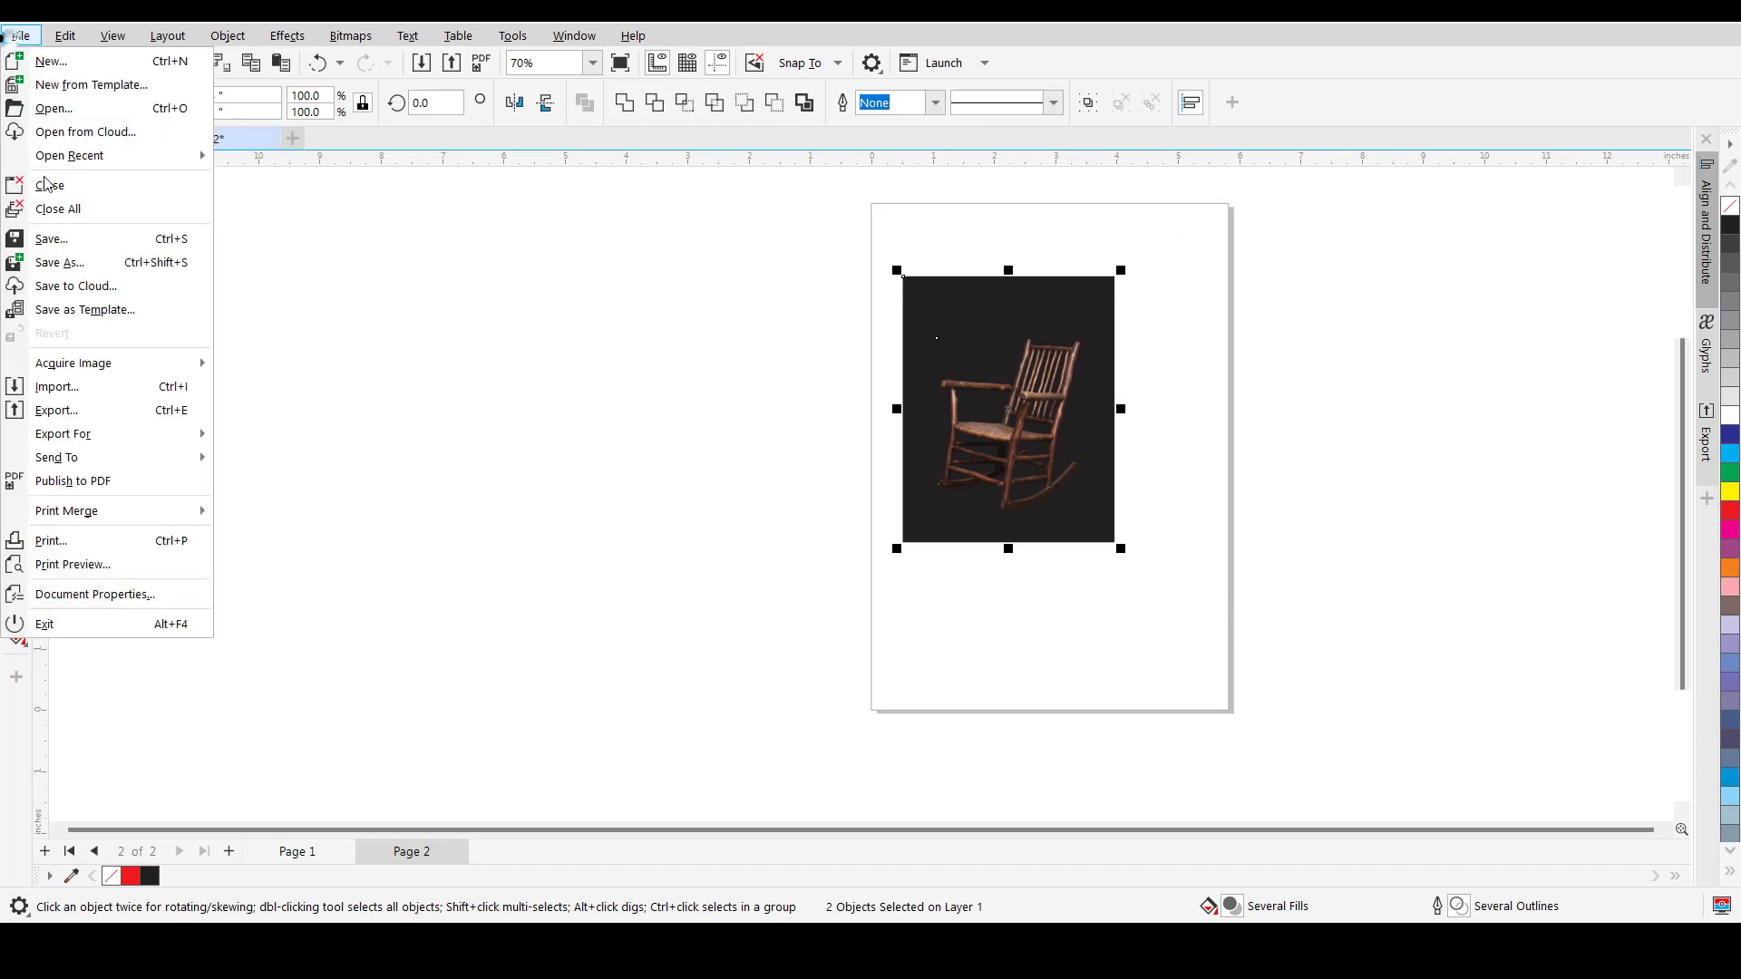
{"action": "left_click", "coordinate": [56, 410]}
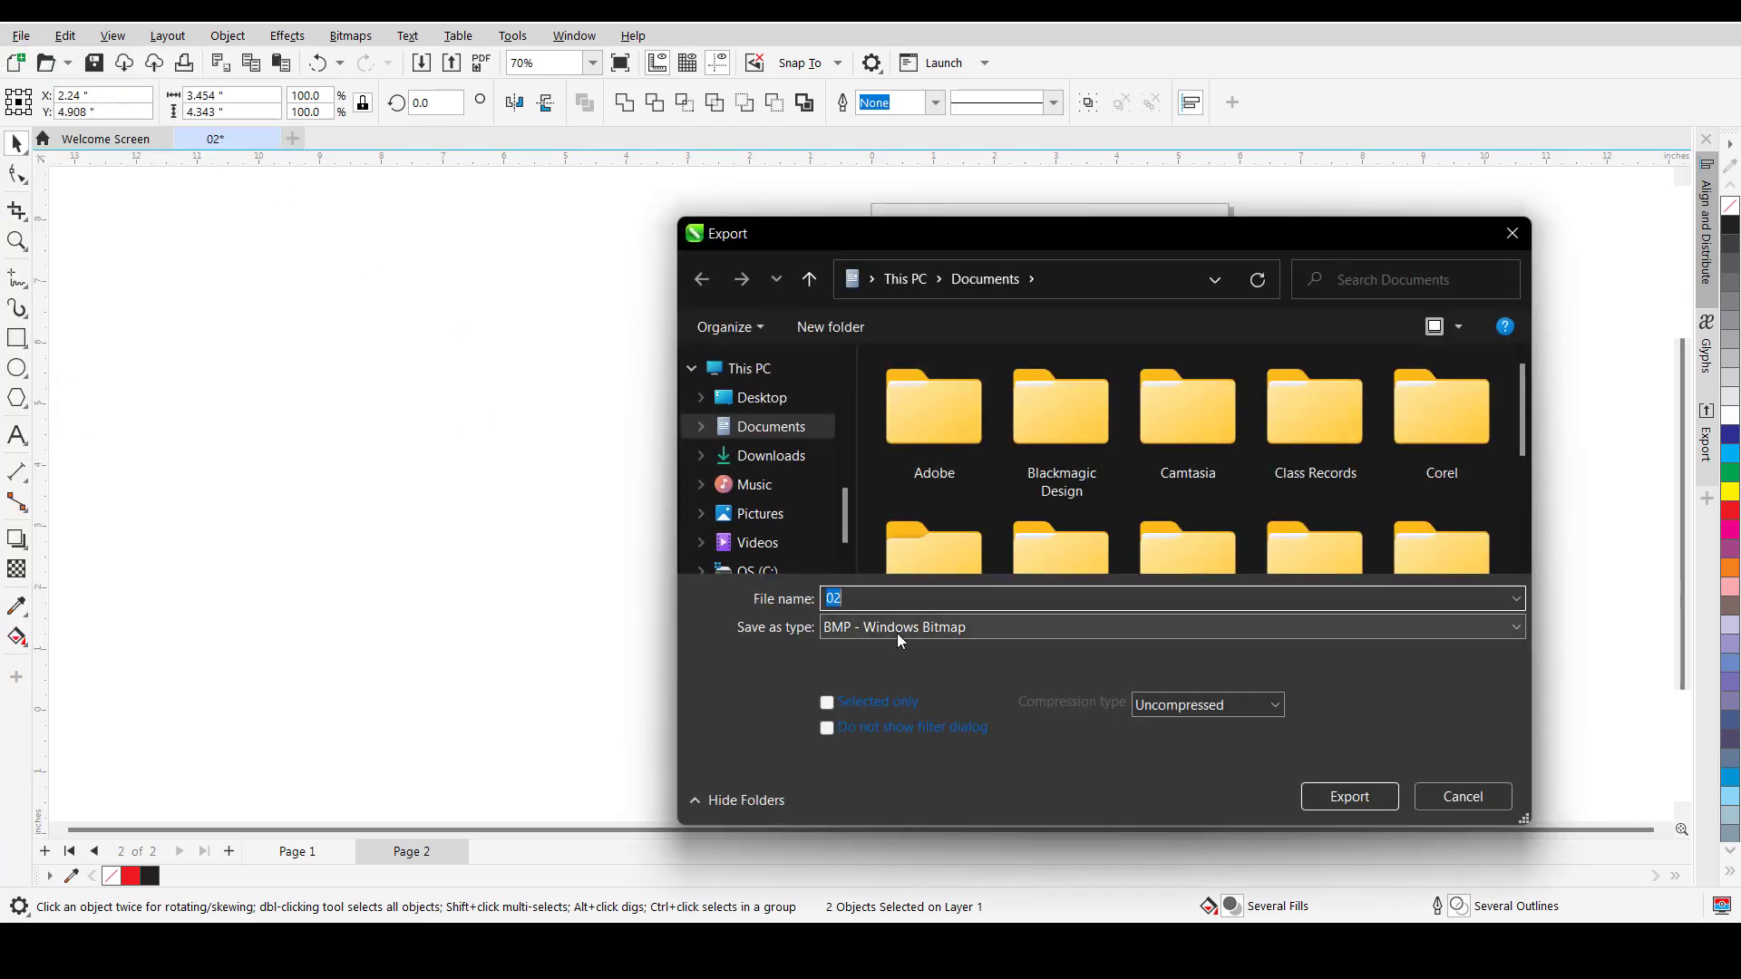
{"action": "left_click", "coordinate": [897, 627]}
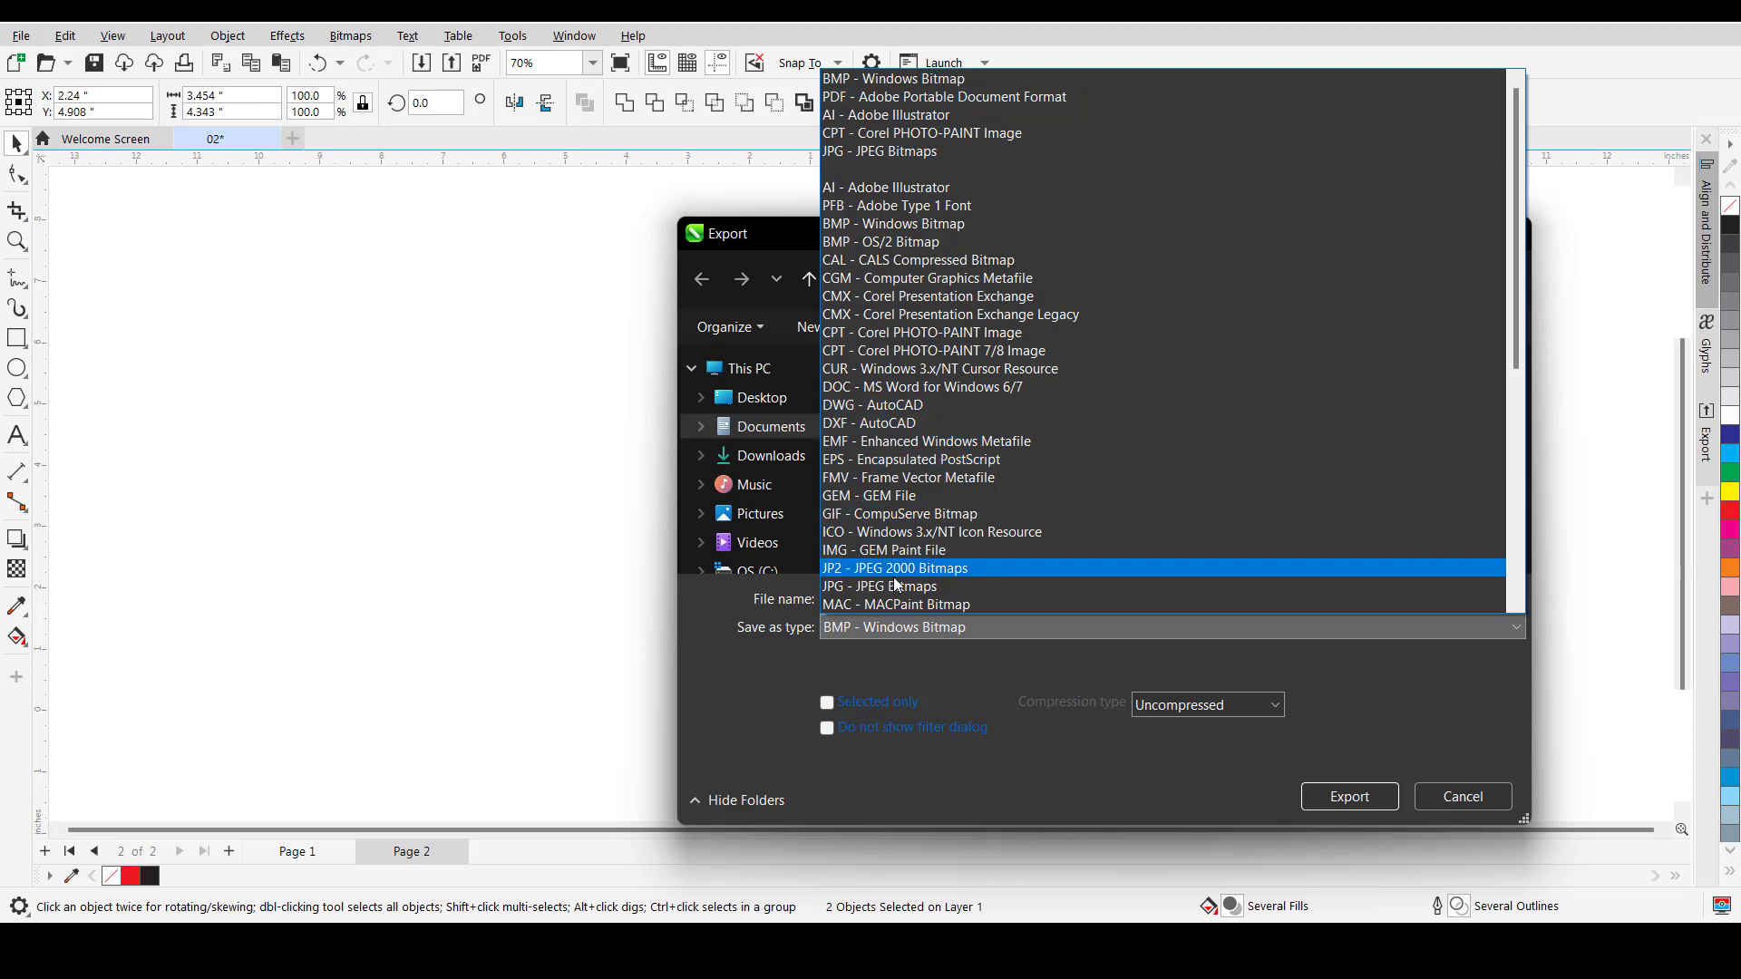
{"action": "left_click", "coordinate": [1456, 798]}
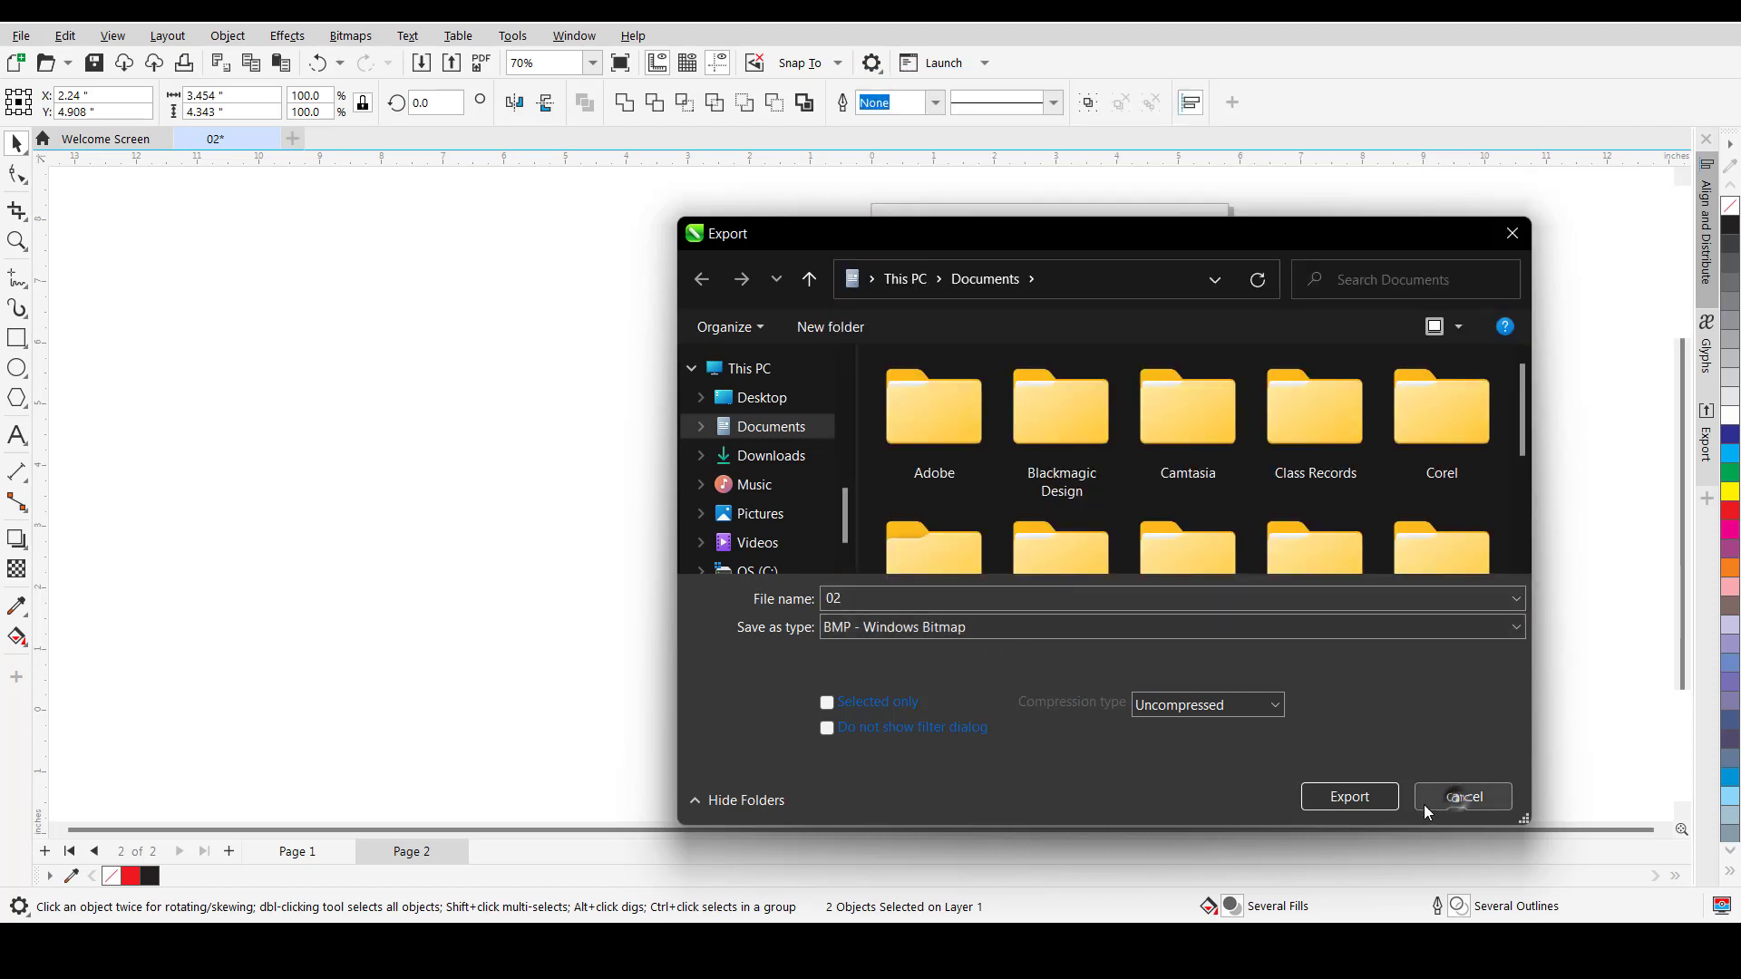
{"action": "left_click", "coordinate": [1463, 796]}
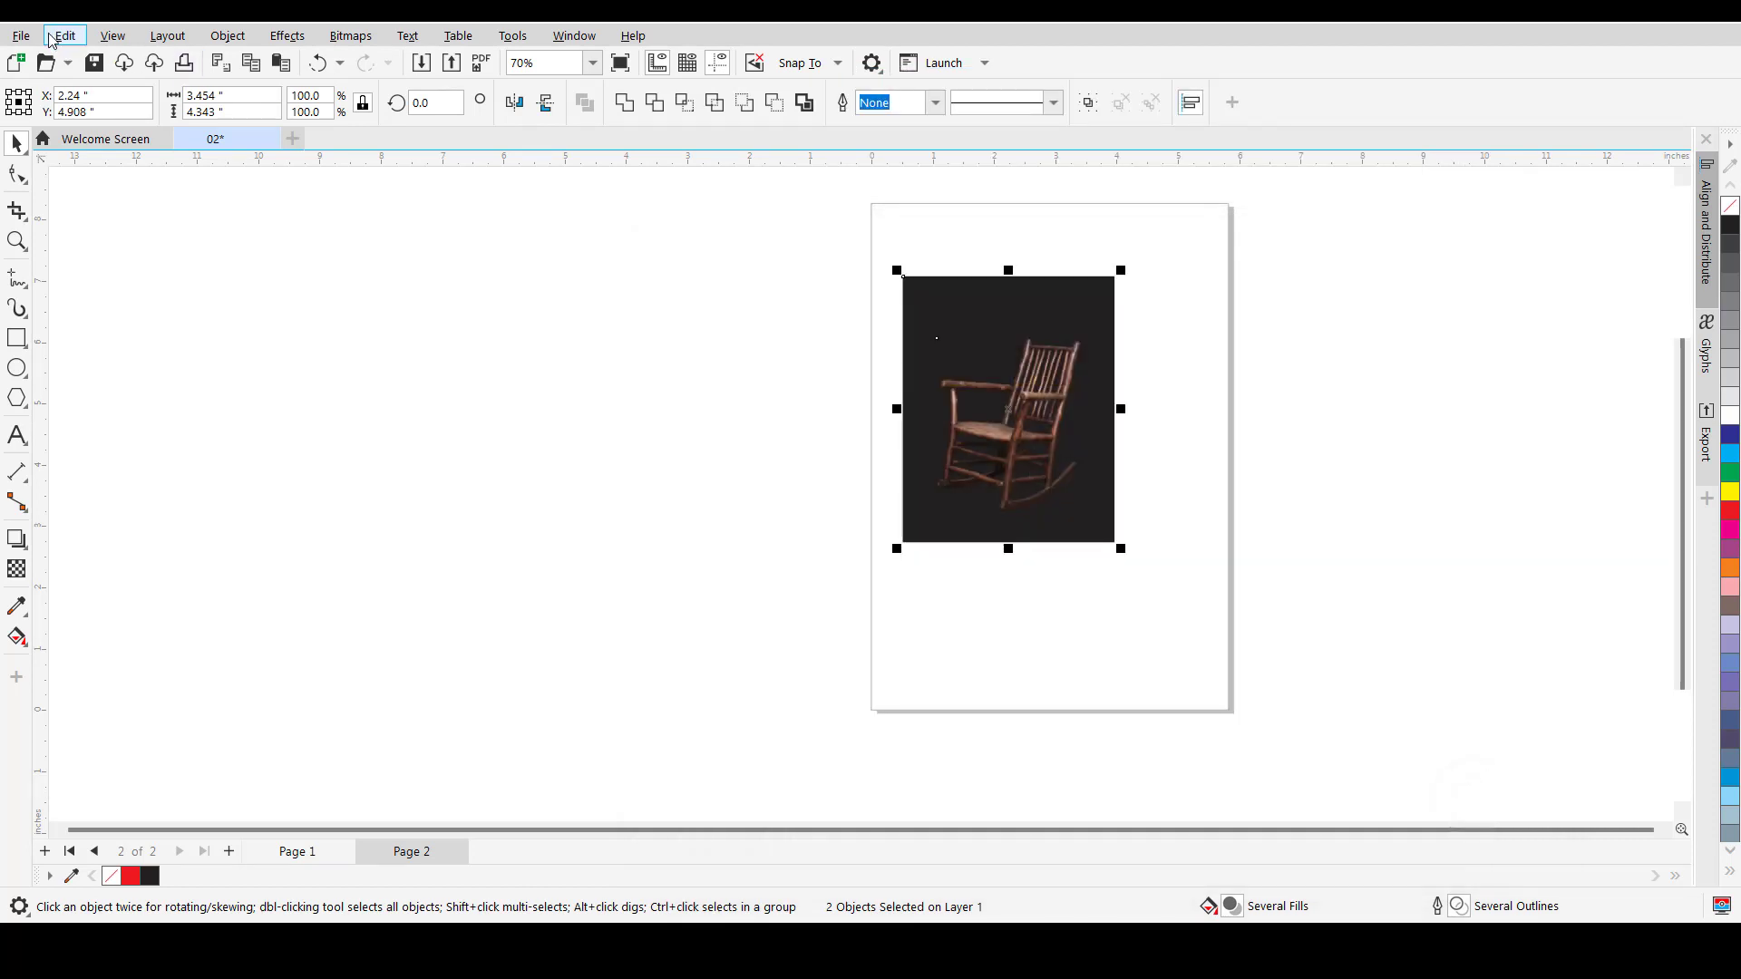
- Start a web export of the selected chair artwork and check the format choices, keeping PNG
{"action": "left_click", "coordinate": [20, 36]}
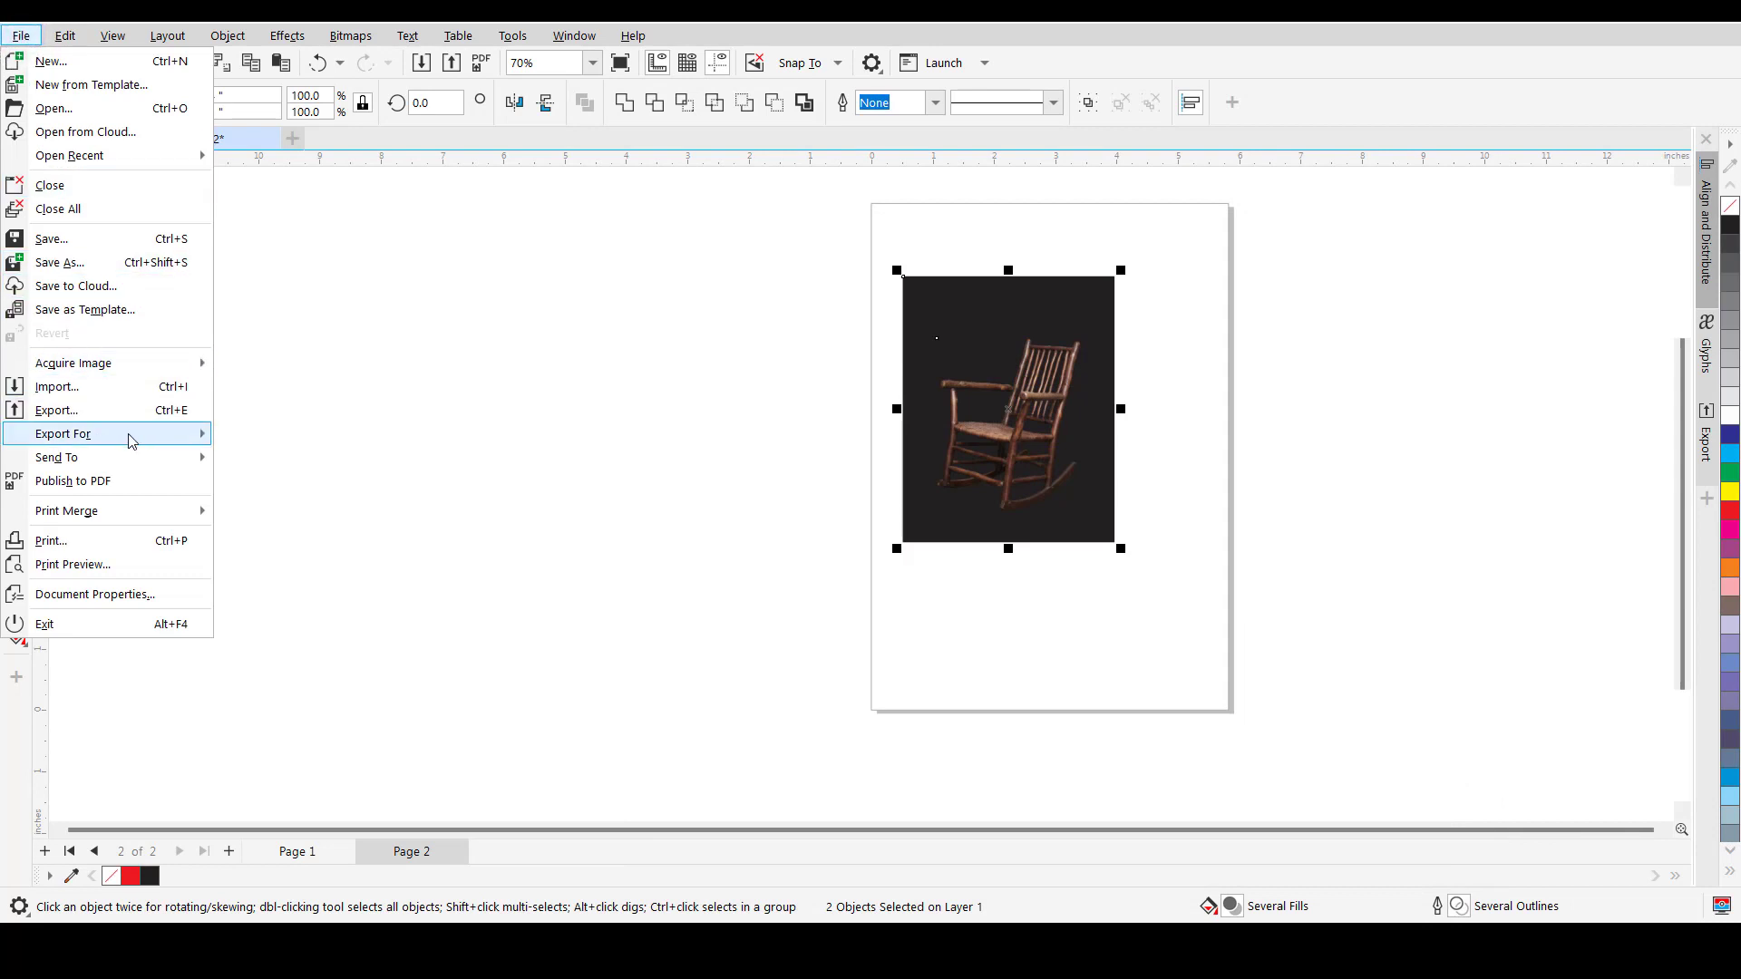
{"action": "mouse_move", "coordinate": [133, 446]}
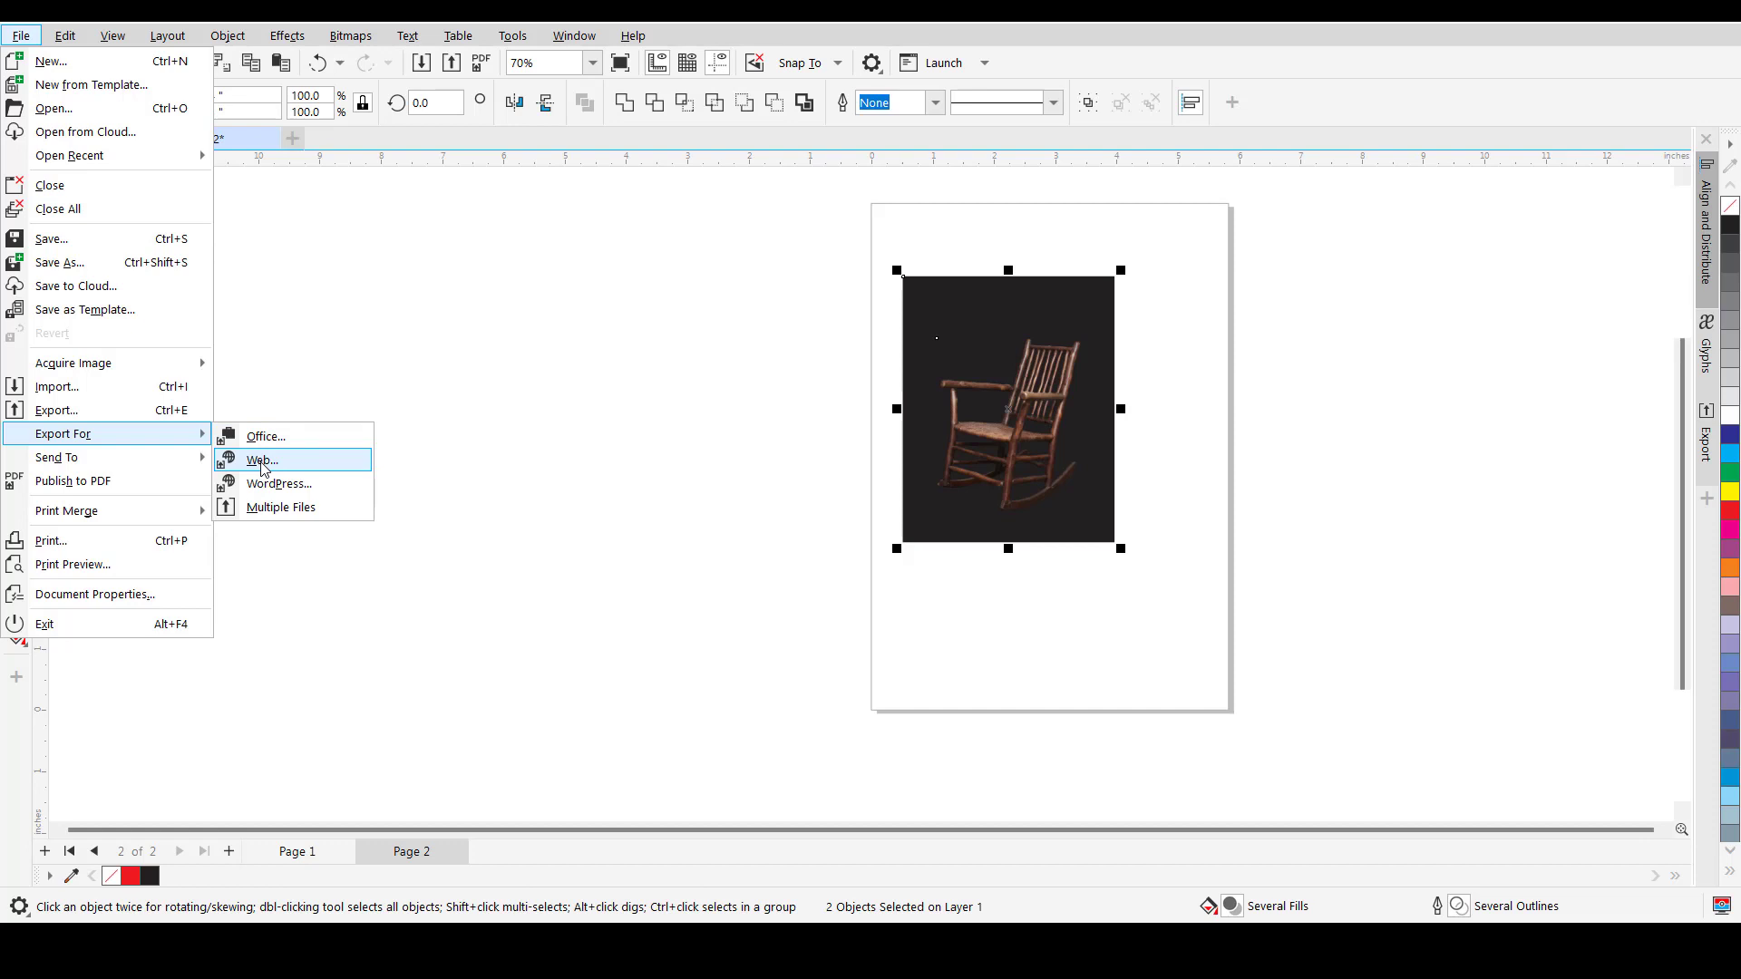
{"action": "left_click", "coordinate": [262, 461]}
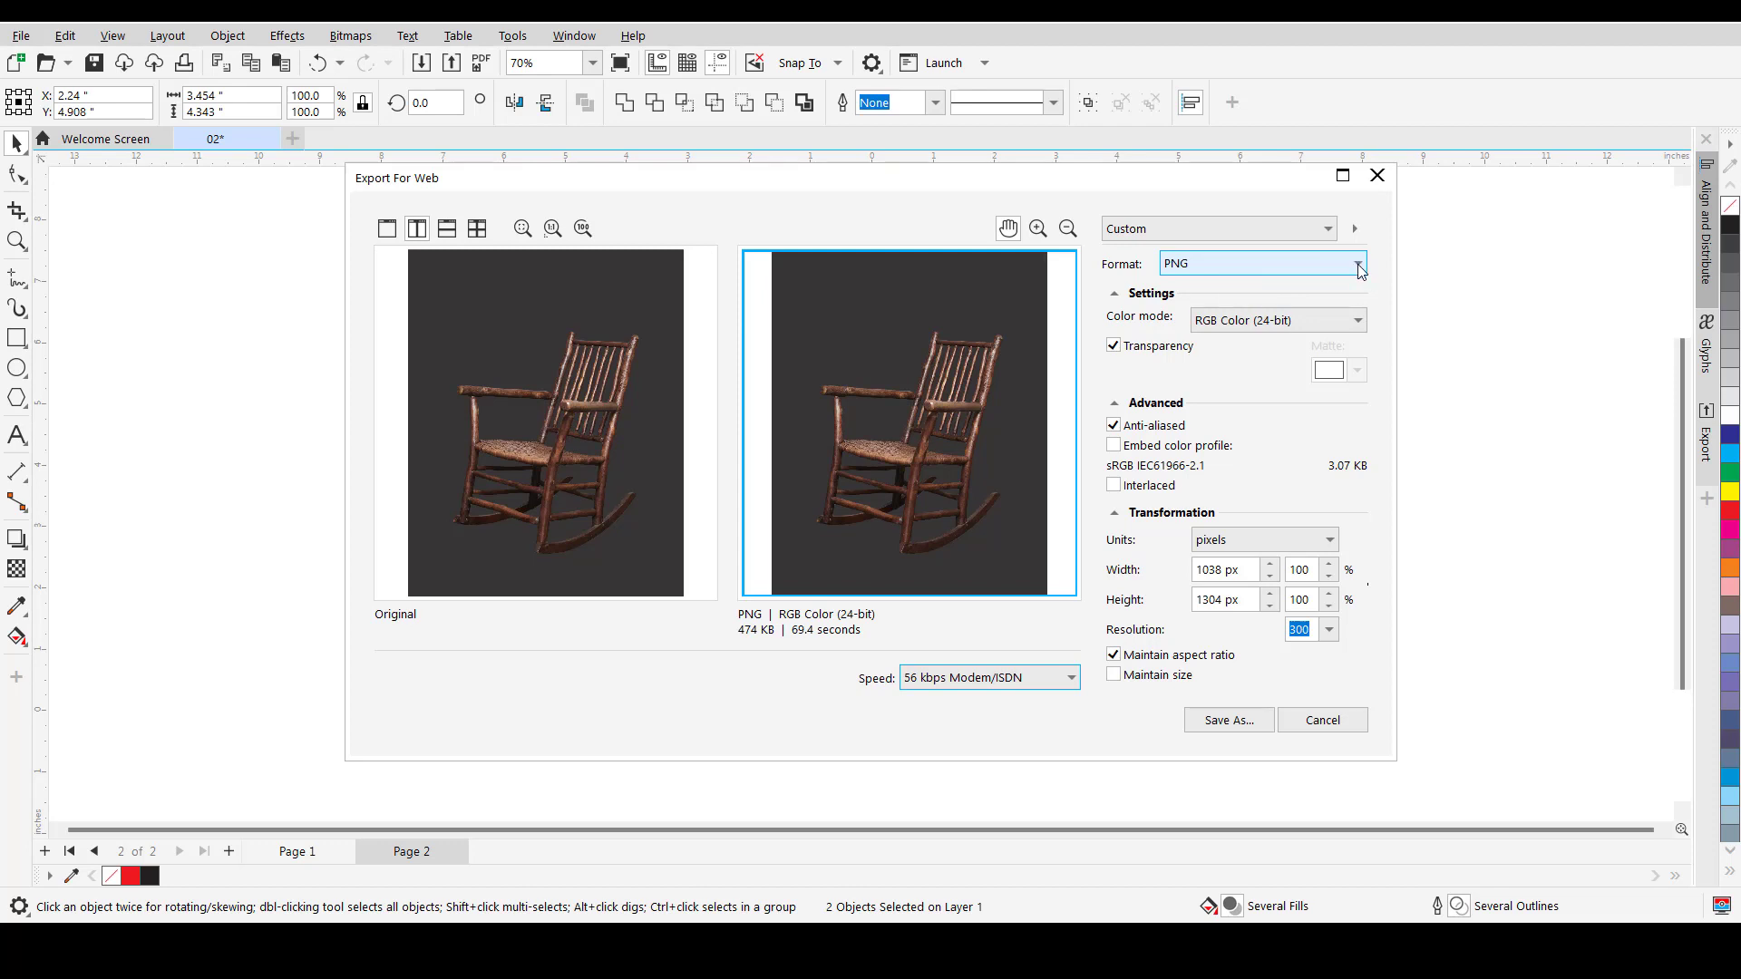
{"action": "left_click", "coordinate": [1358, 265]}
{"action": "left_click", "coordinate": [1358, 265]}
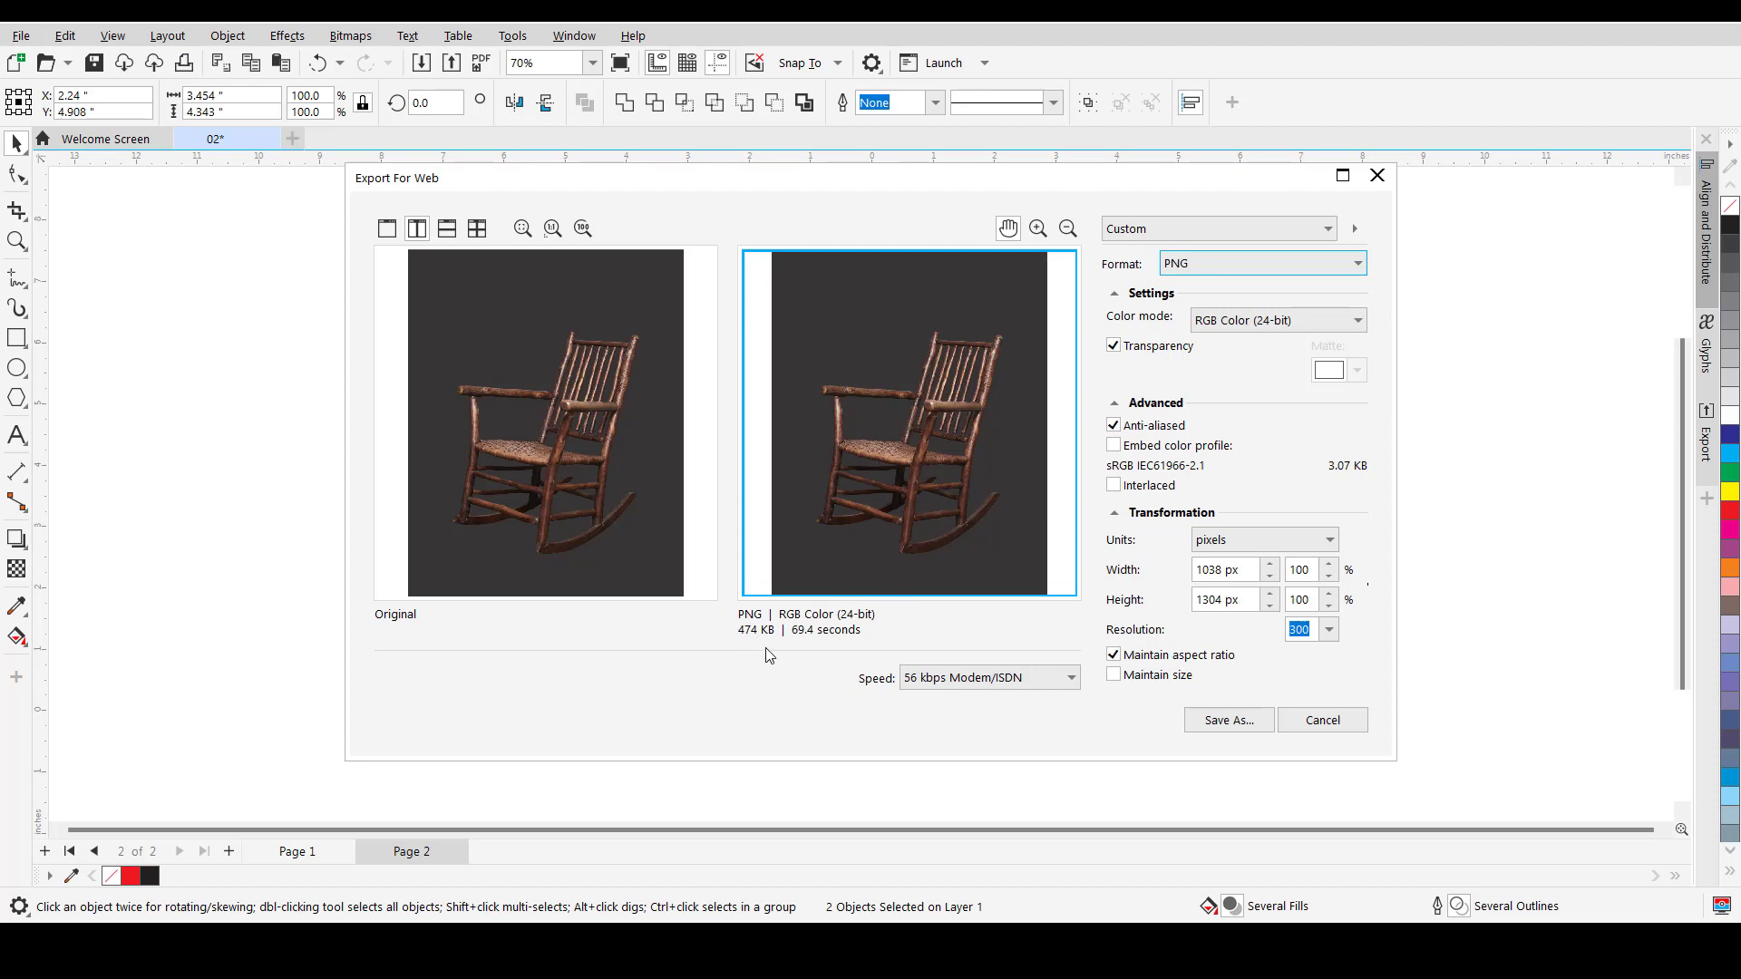
- Set the web export width to 500 px with the aspect ratio maintained
{"action": "double_click", "coordinate": [1221, 568]}
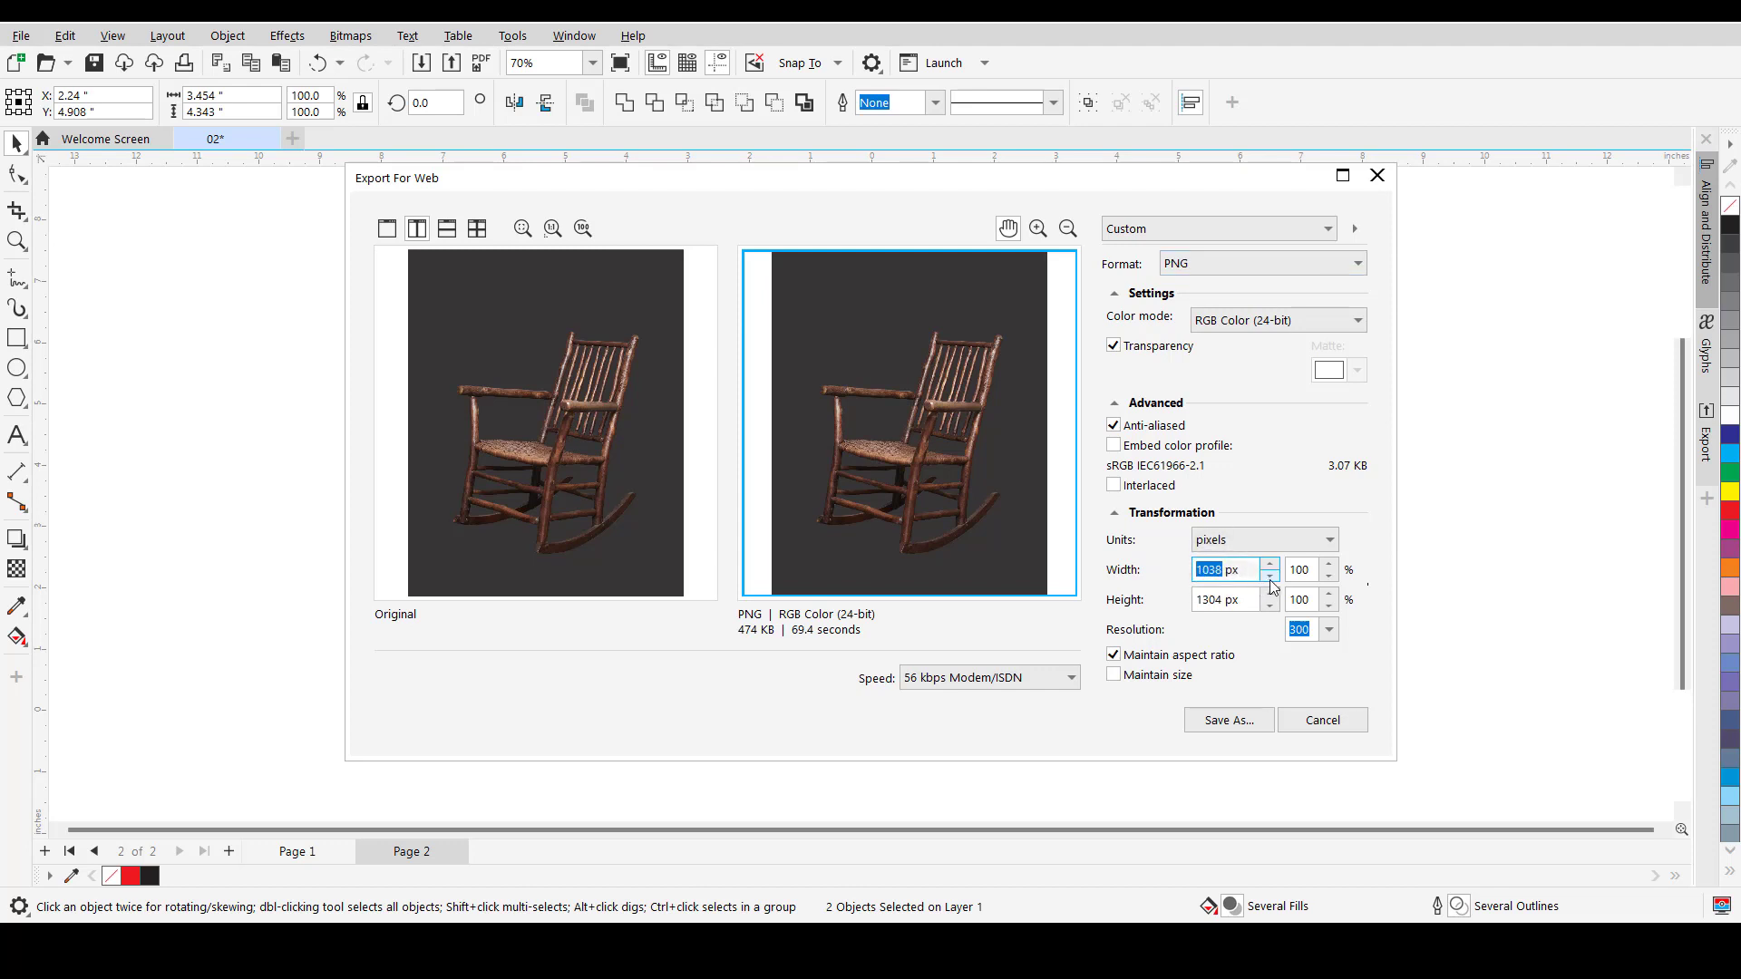
{"action": "type", "text": "500"}
{"action": "left_click", "coordinate": [1245, 571]}
{"action": "key", "text": "Tab"}
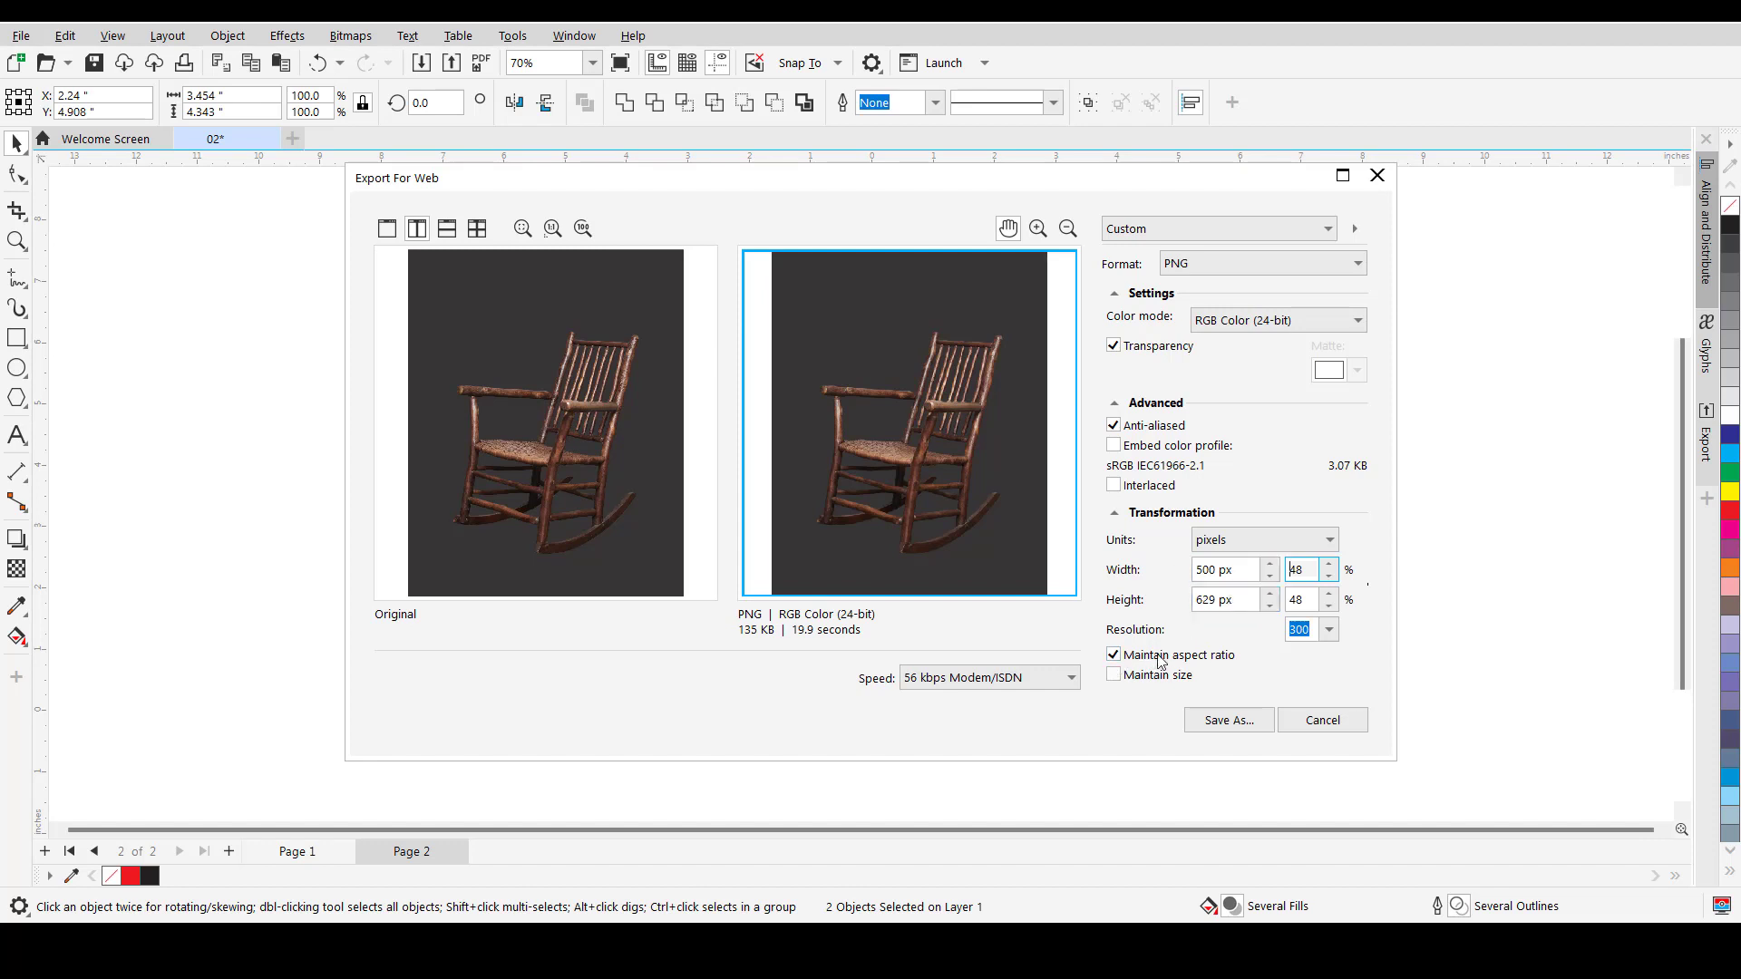
- Turn off Maintain aspect ratio and try a web export height of 1000 px
{"action": "left_click", "coordinate": [1114, 654]}
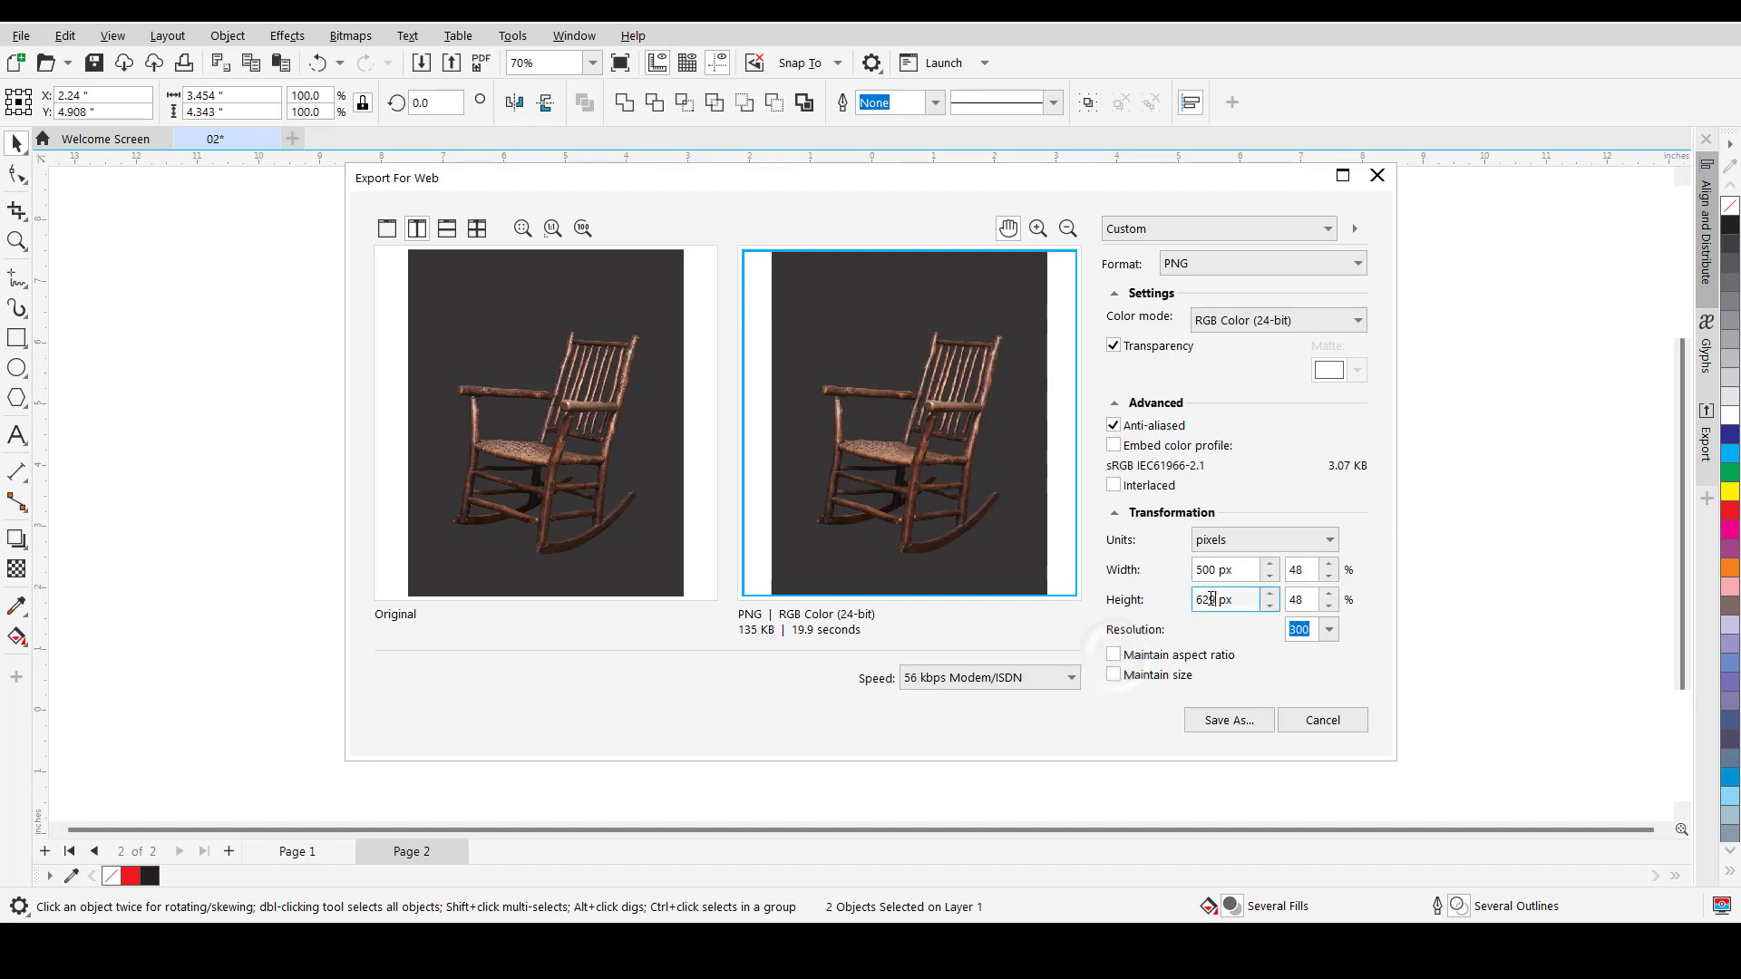
{"action": "double_click", "coordinate": [1210, 600]}
{"action": "key", "text": "BackSpace"}
{"action": "key", "text": "Tab"}
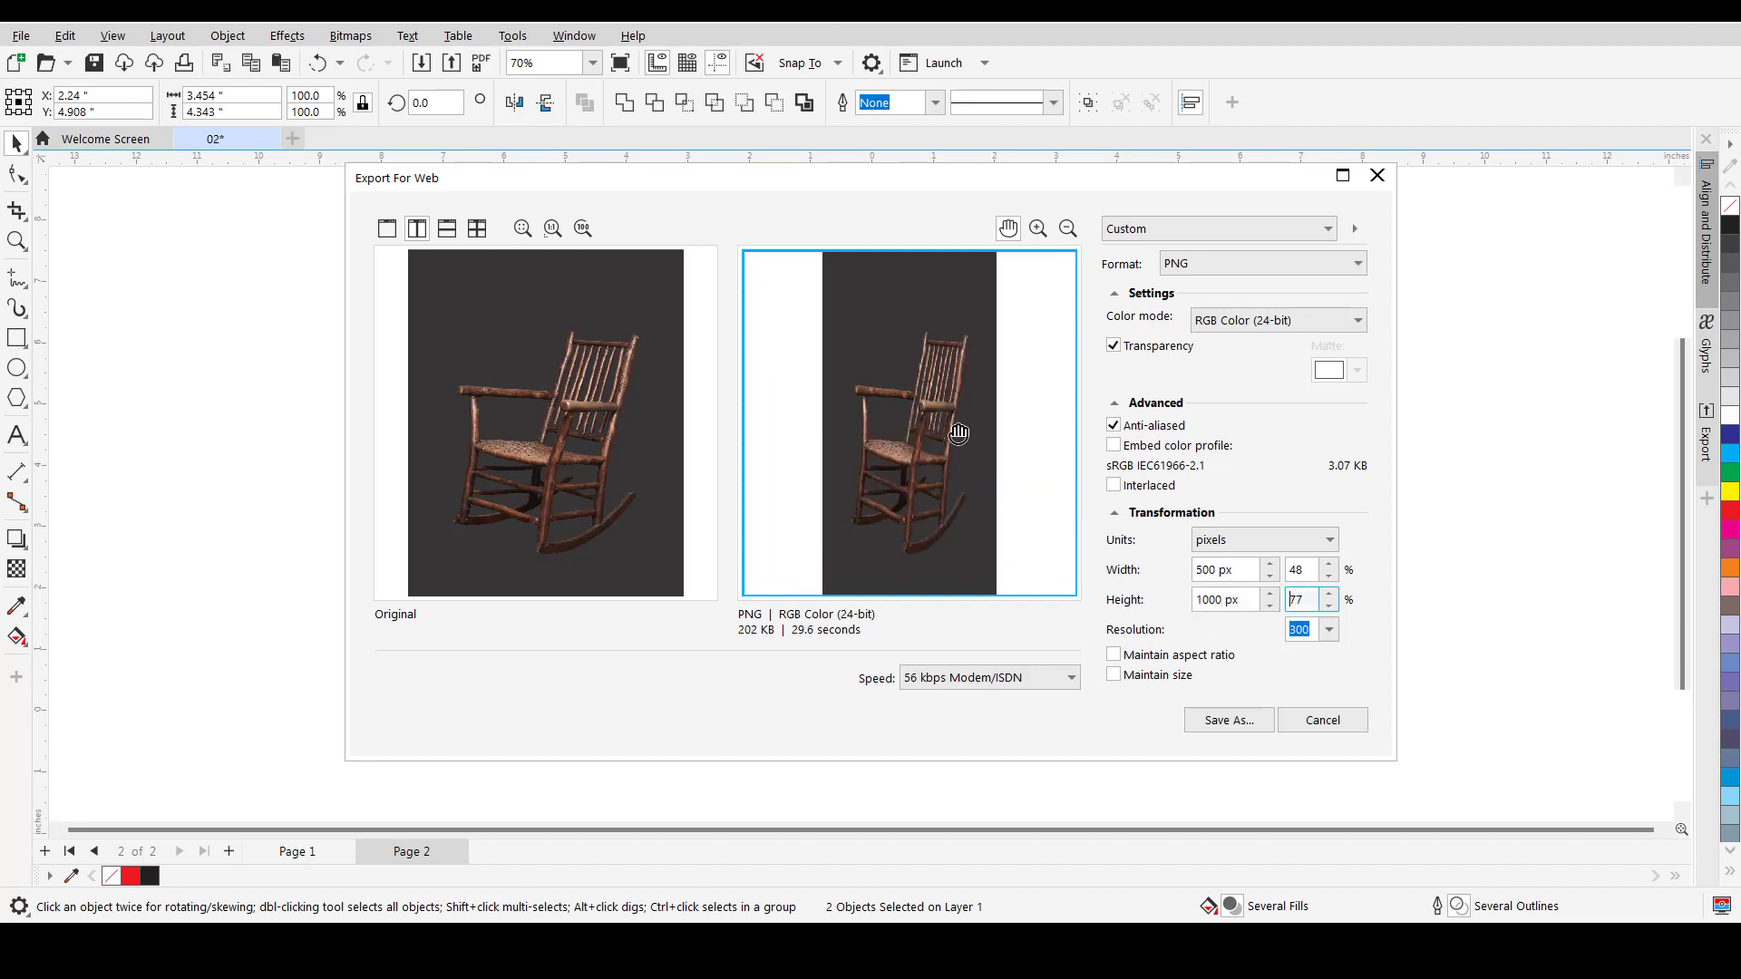
- Set the export height scale to 48% and turn Maintain aspect ratio back on
{"action": "left_click", "coordinate": [1129, 656]}
{"action": "left_click", "coordinate": [1115, 659]}
{"action": "left_click", "coordinate": [1287, 599]}
{"action": "type", "text": "48"}
{"action": "key", "text": "Tab"}
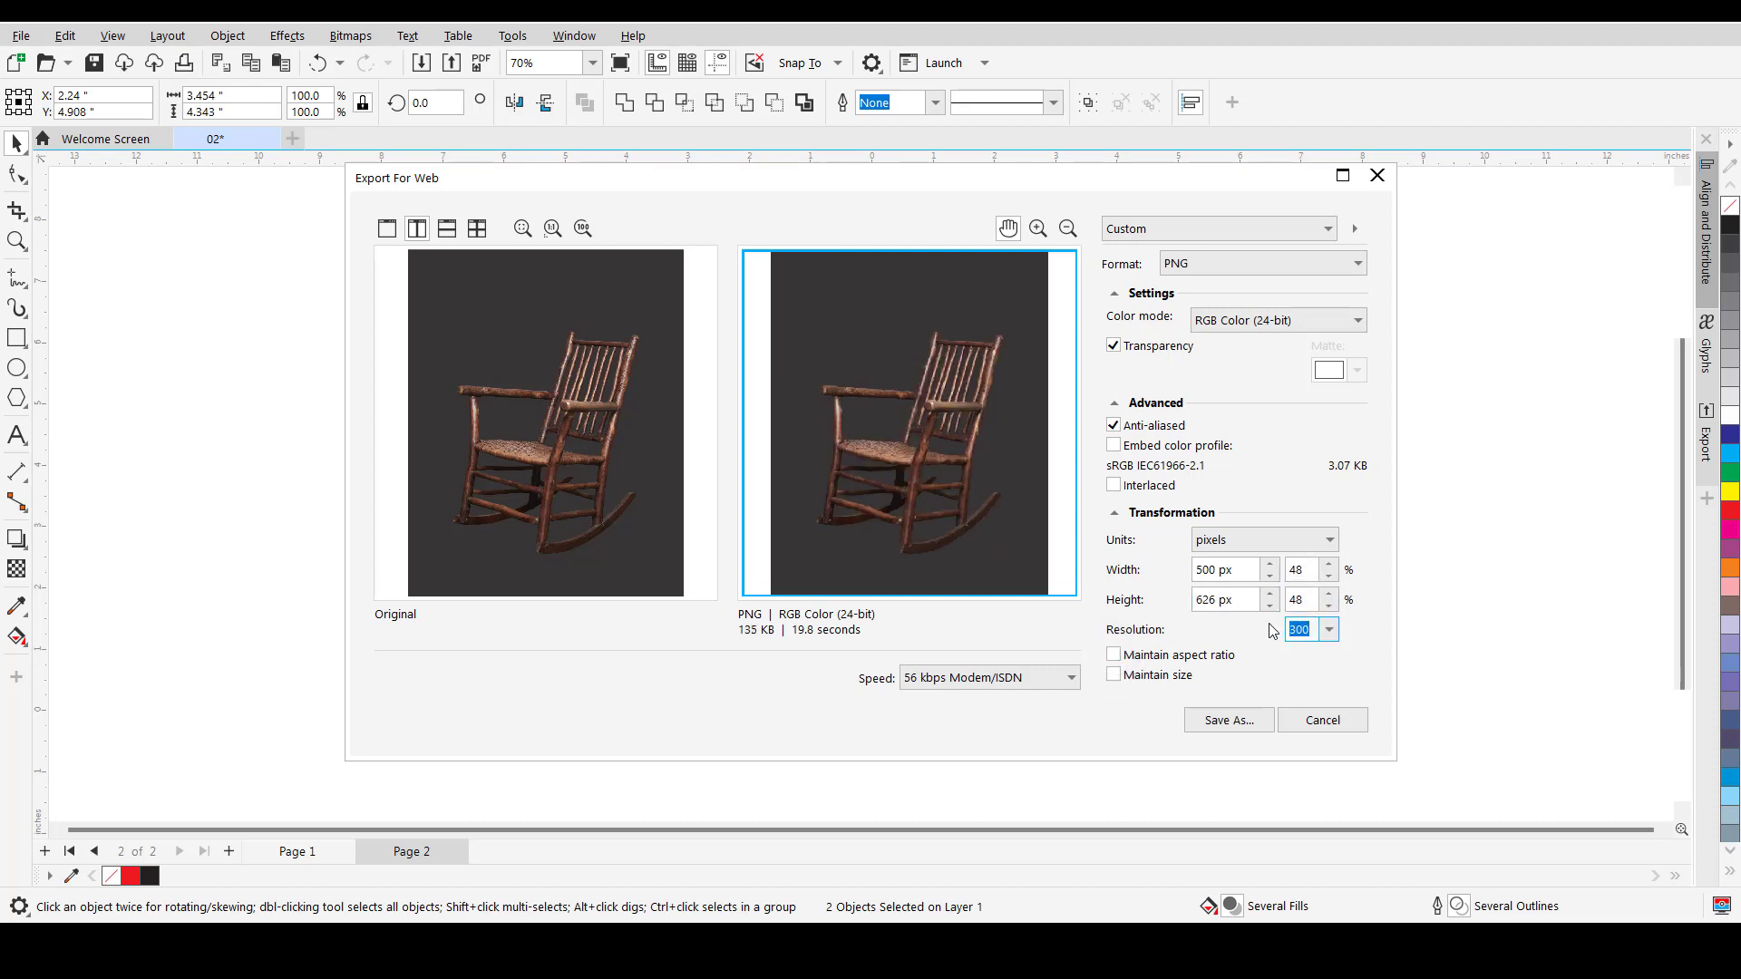
{"action": "left_click", "coordinate": [1114, 655]}
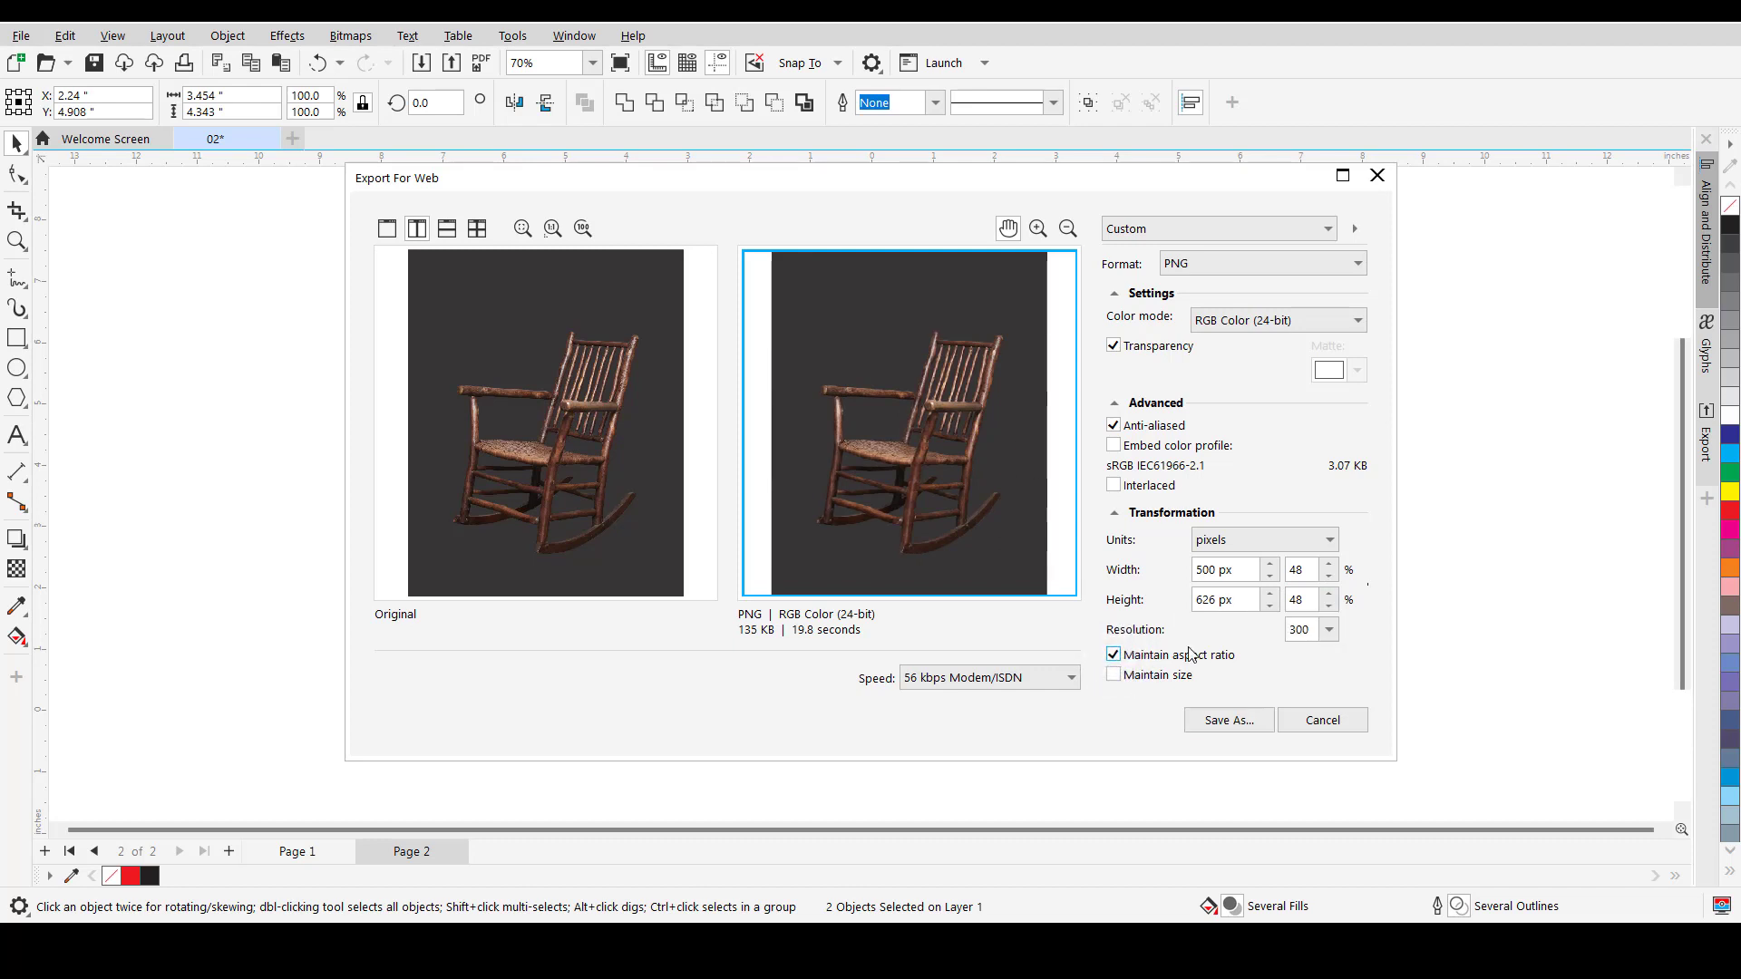
- Save the web export as PNG file 02 in the Exports folder and deselect the artwork
{"action": "left_click", "coordinate": [1229, 721]}
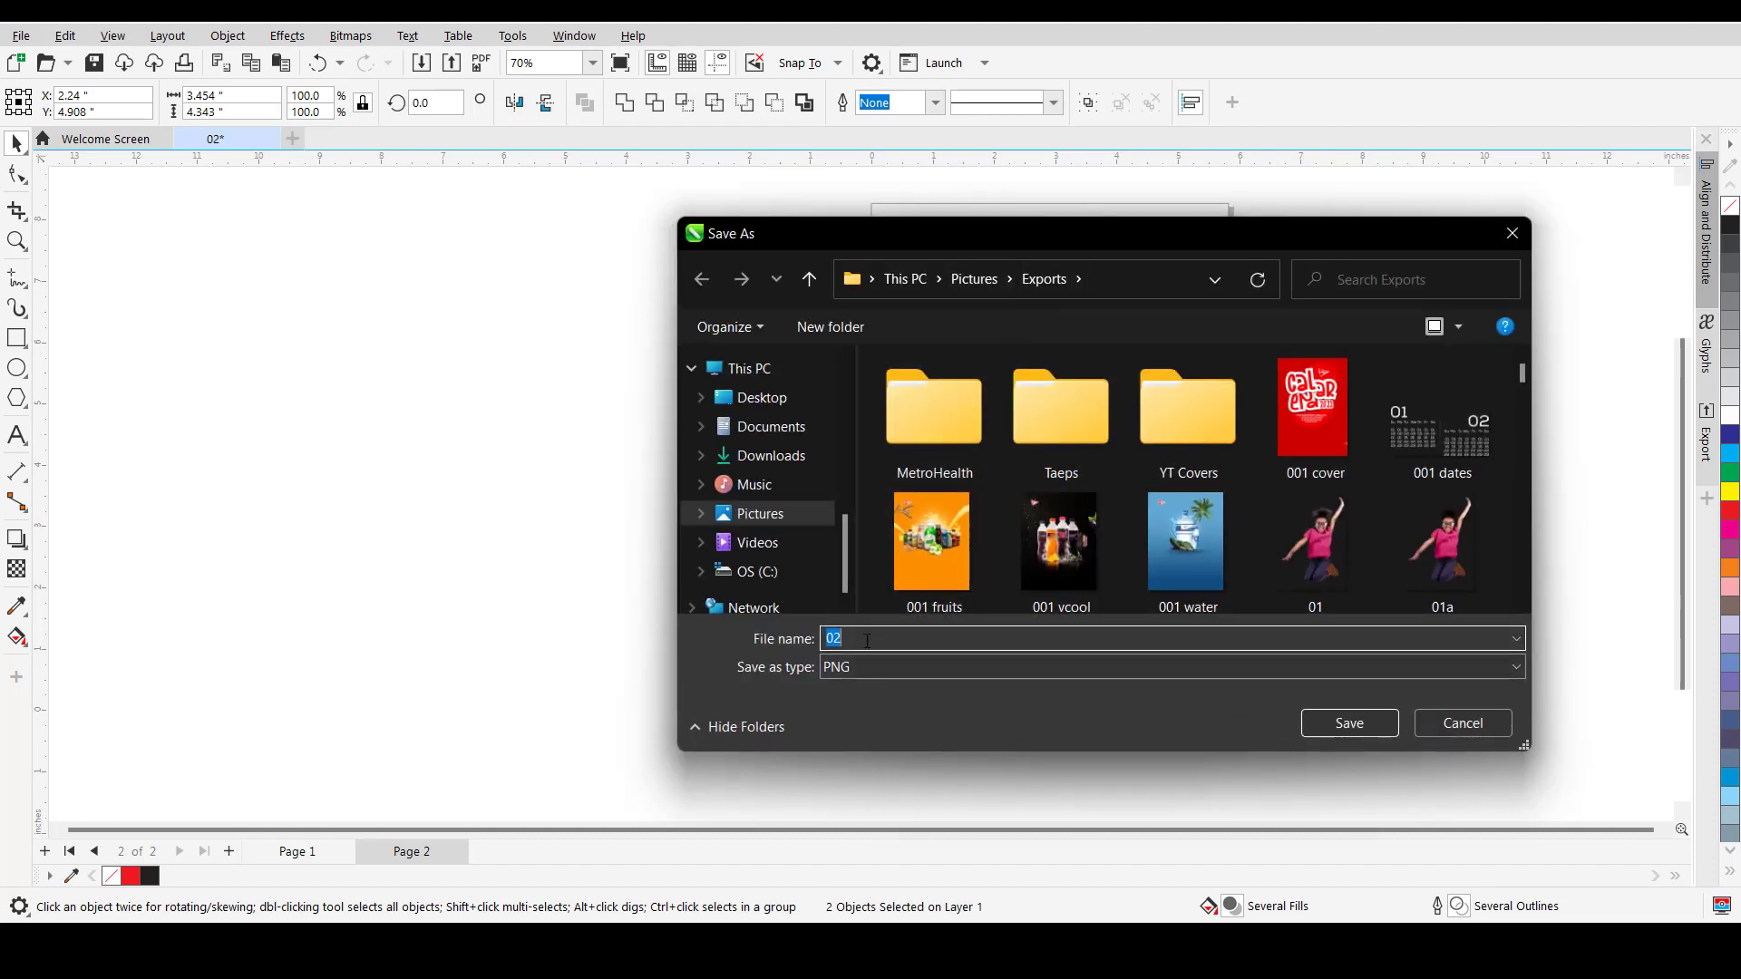
{"action": "left_click", "coordinate": [1359, 721]}
{"action": "left_click", "coordinate": [736, 433]}
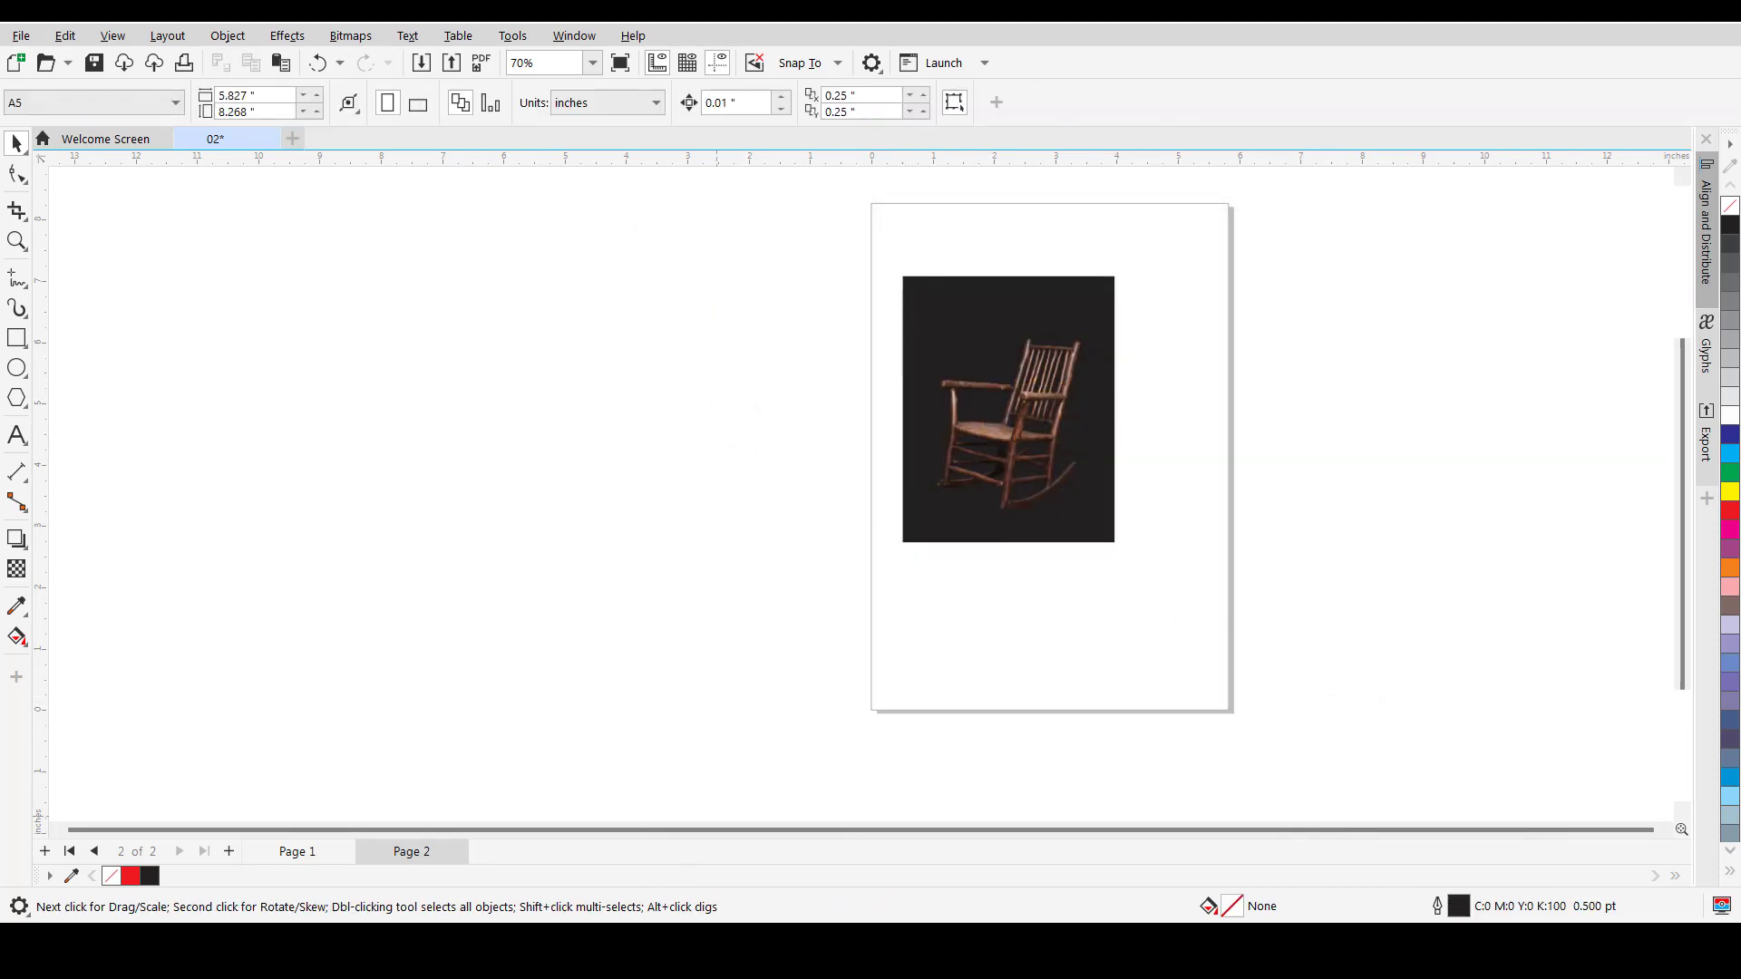
- Switch to File Explorer, view the exported image 02 from the Exports folder, and close the image viewer
{"action": "key", "text": "alt+Tab"}
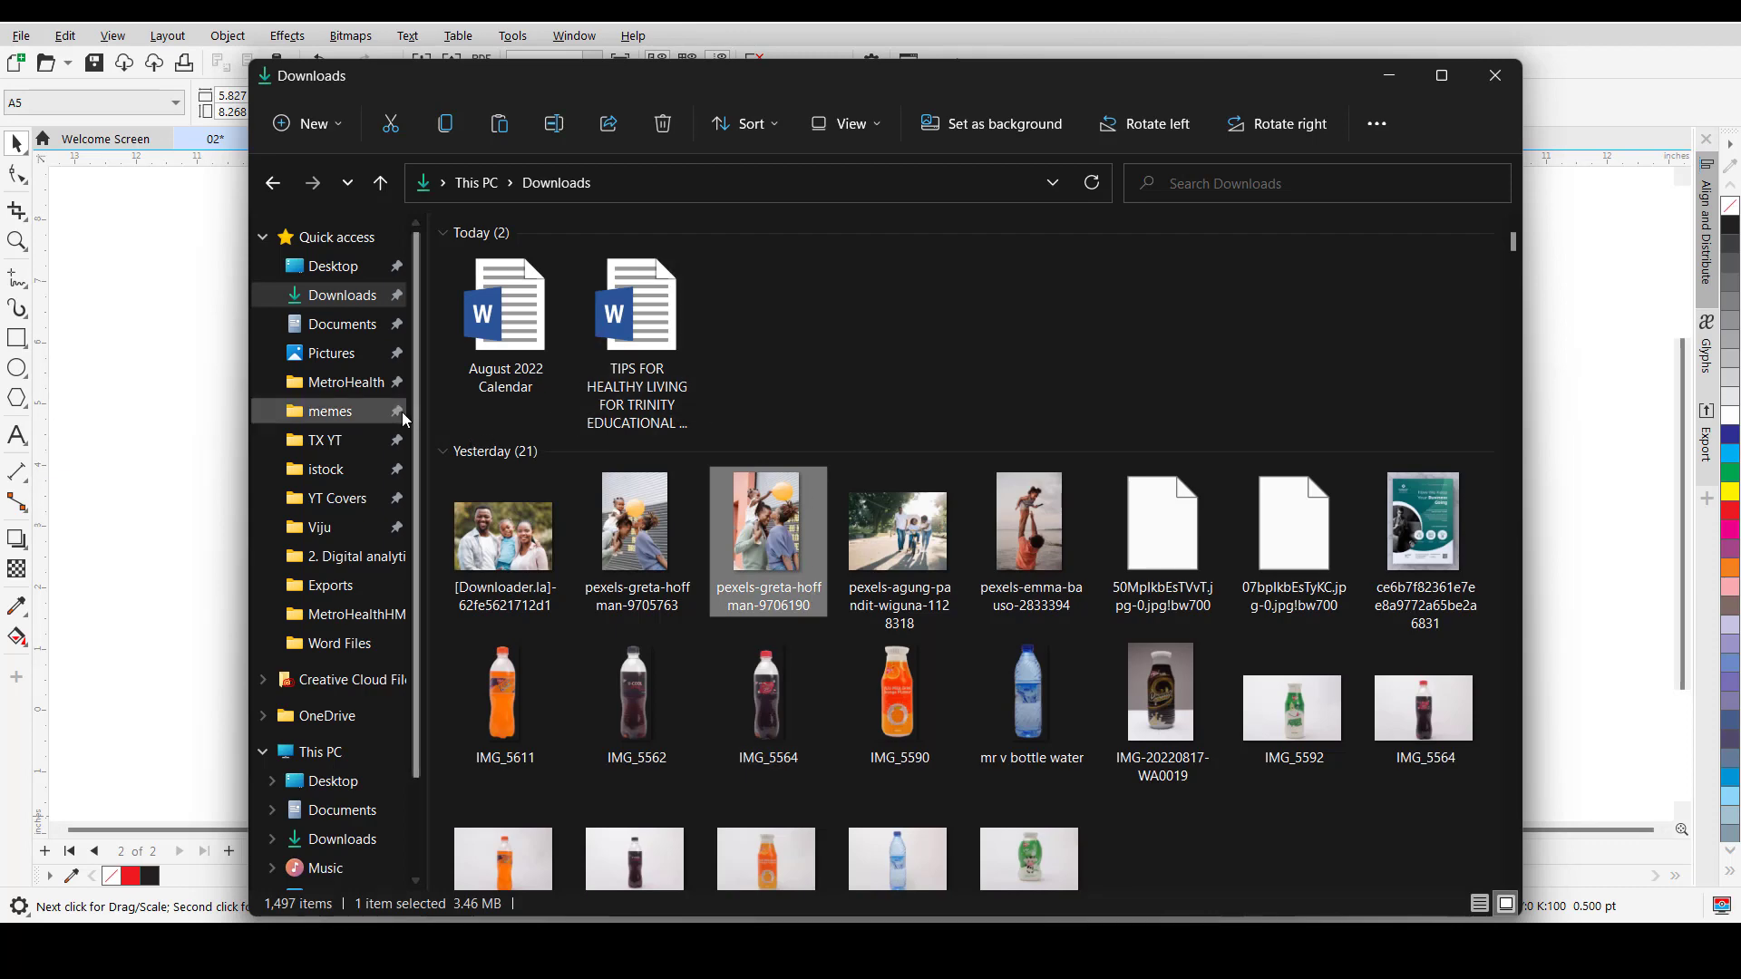
{"action": "left_click", "coordinate": [369, 587]}
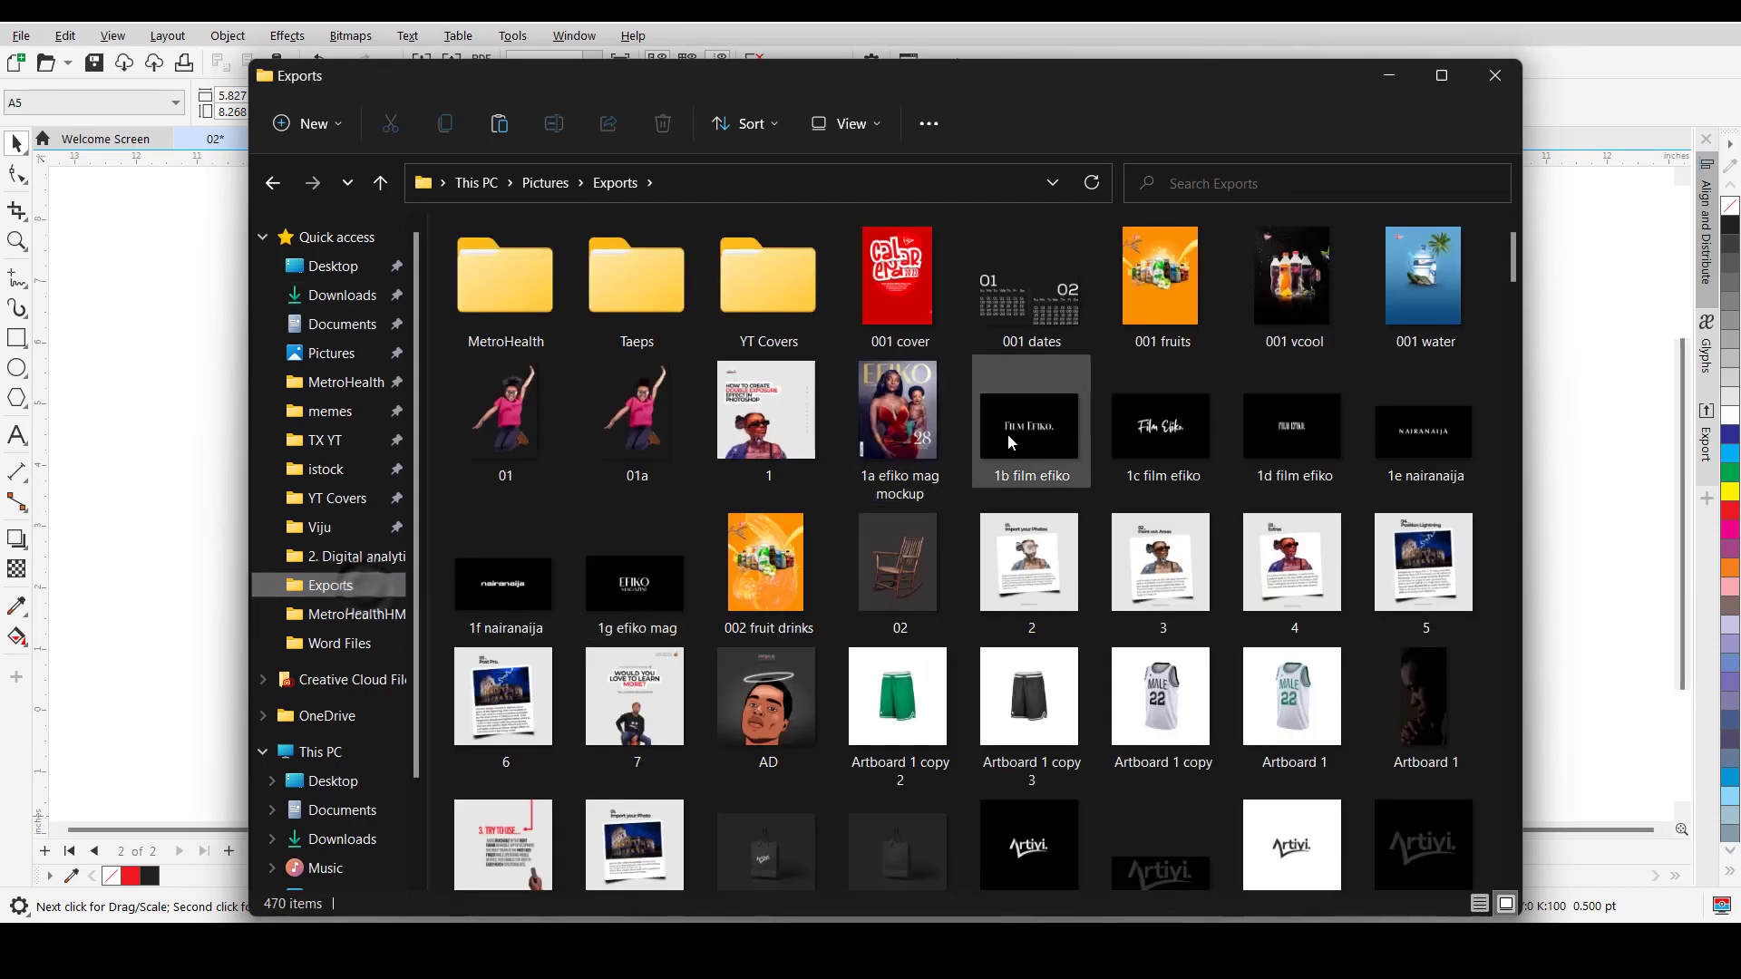
{"action": "left_click", "coordinate": [1203, 542]}
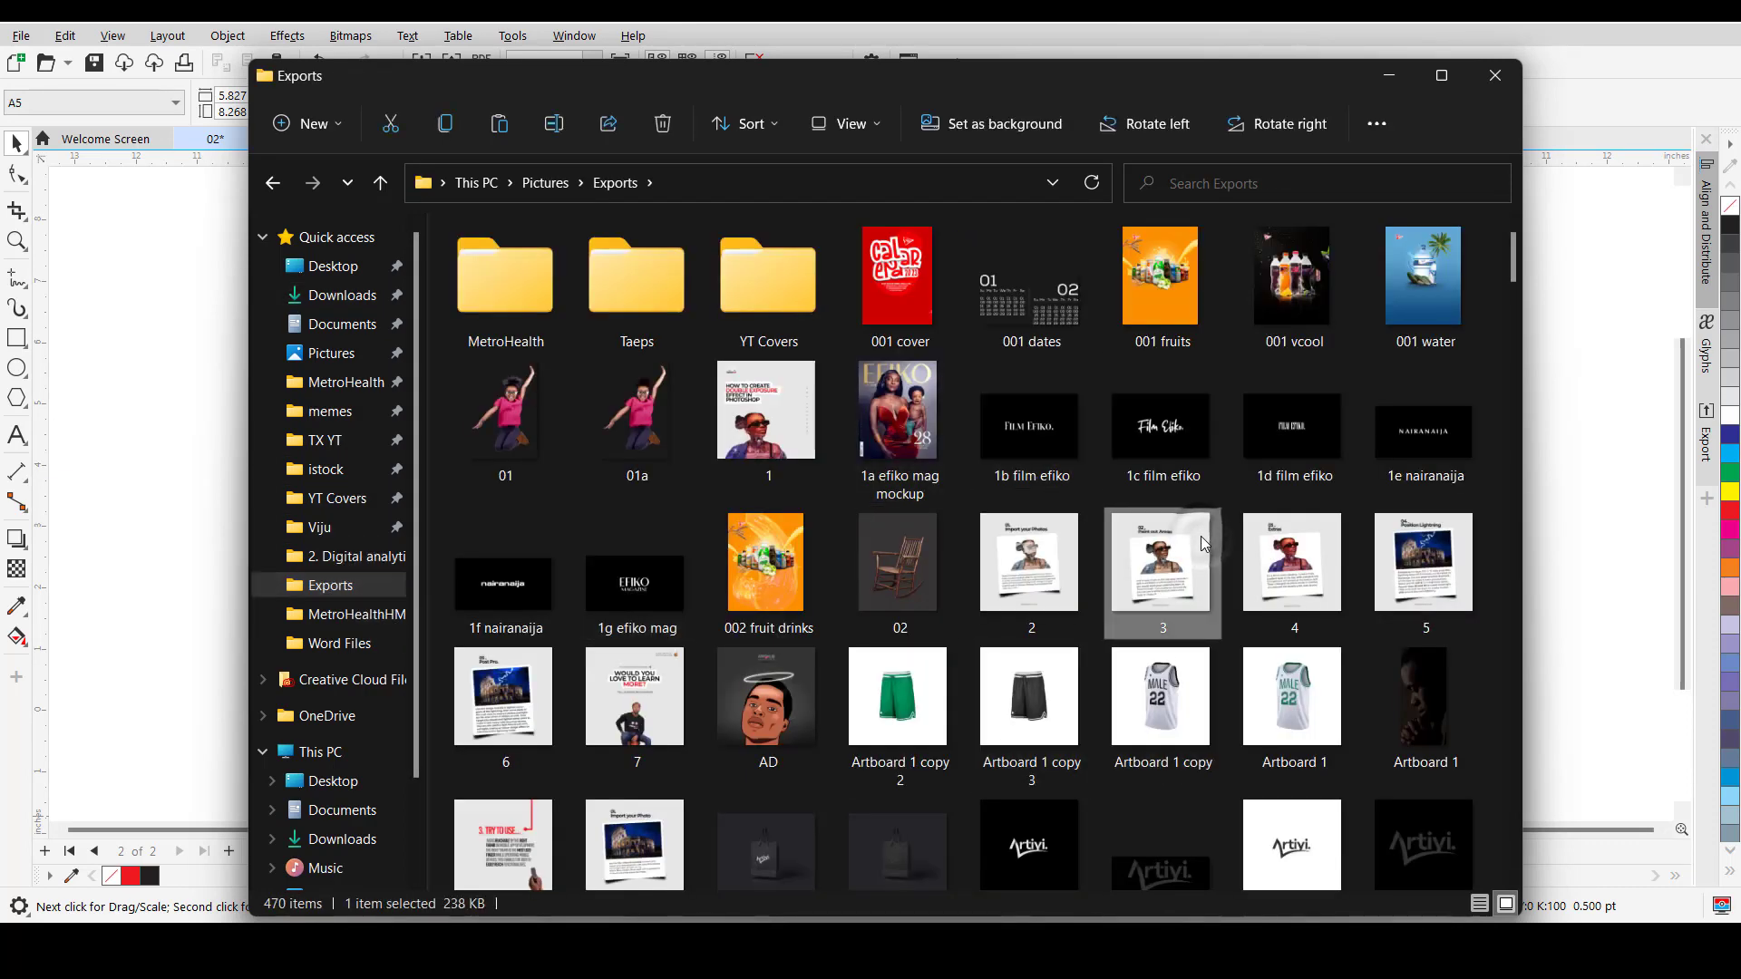
{"action": "key", "text": "Left"}
{"action": "key", "text": "Left"}
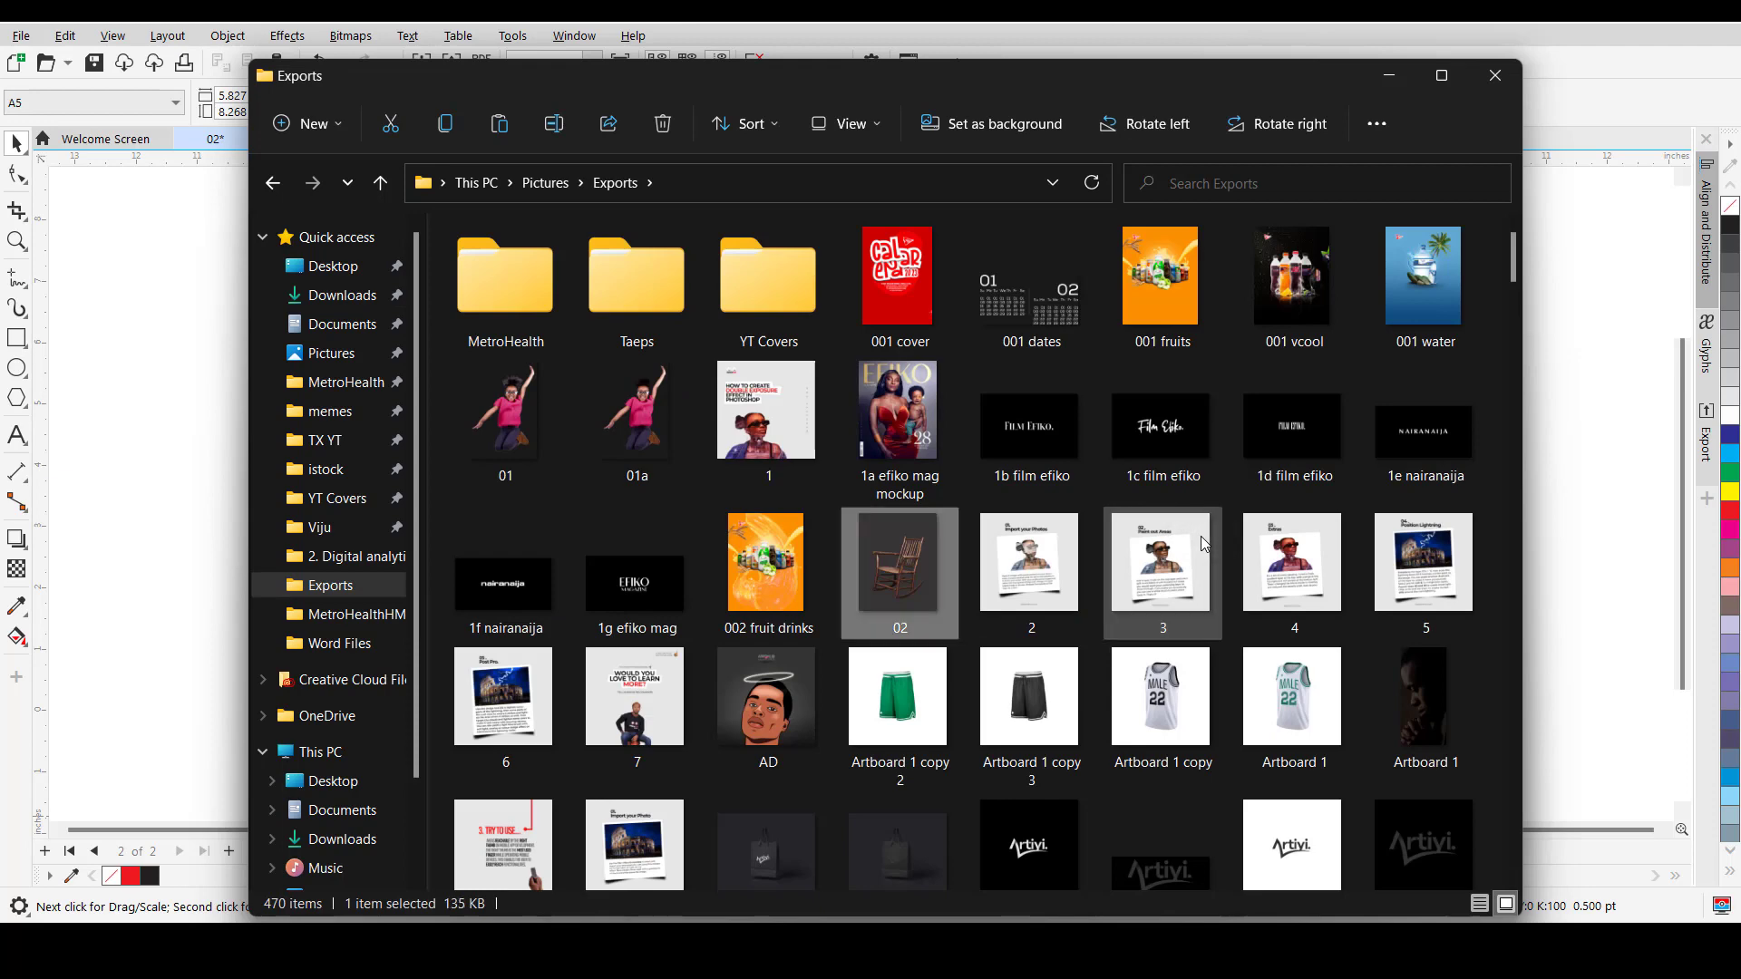
{"action": "double_click", "coordinate": [900, 580]}
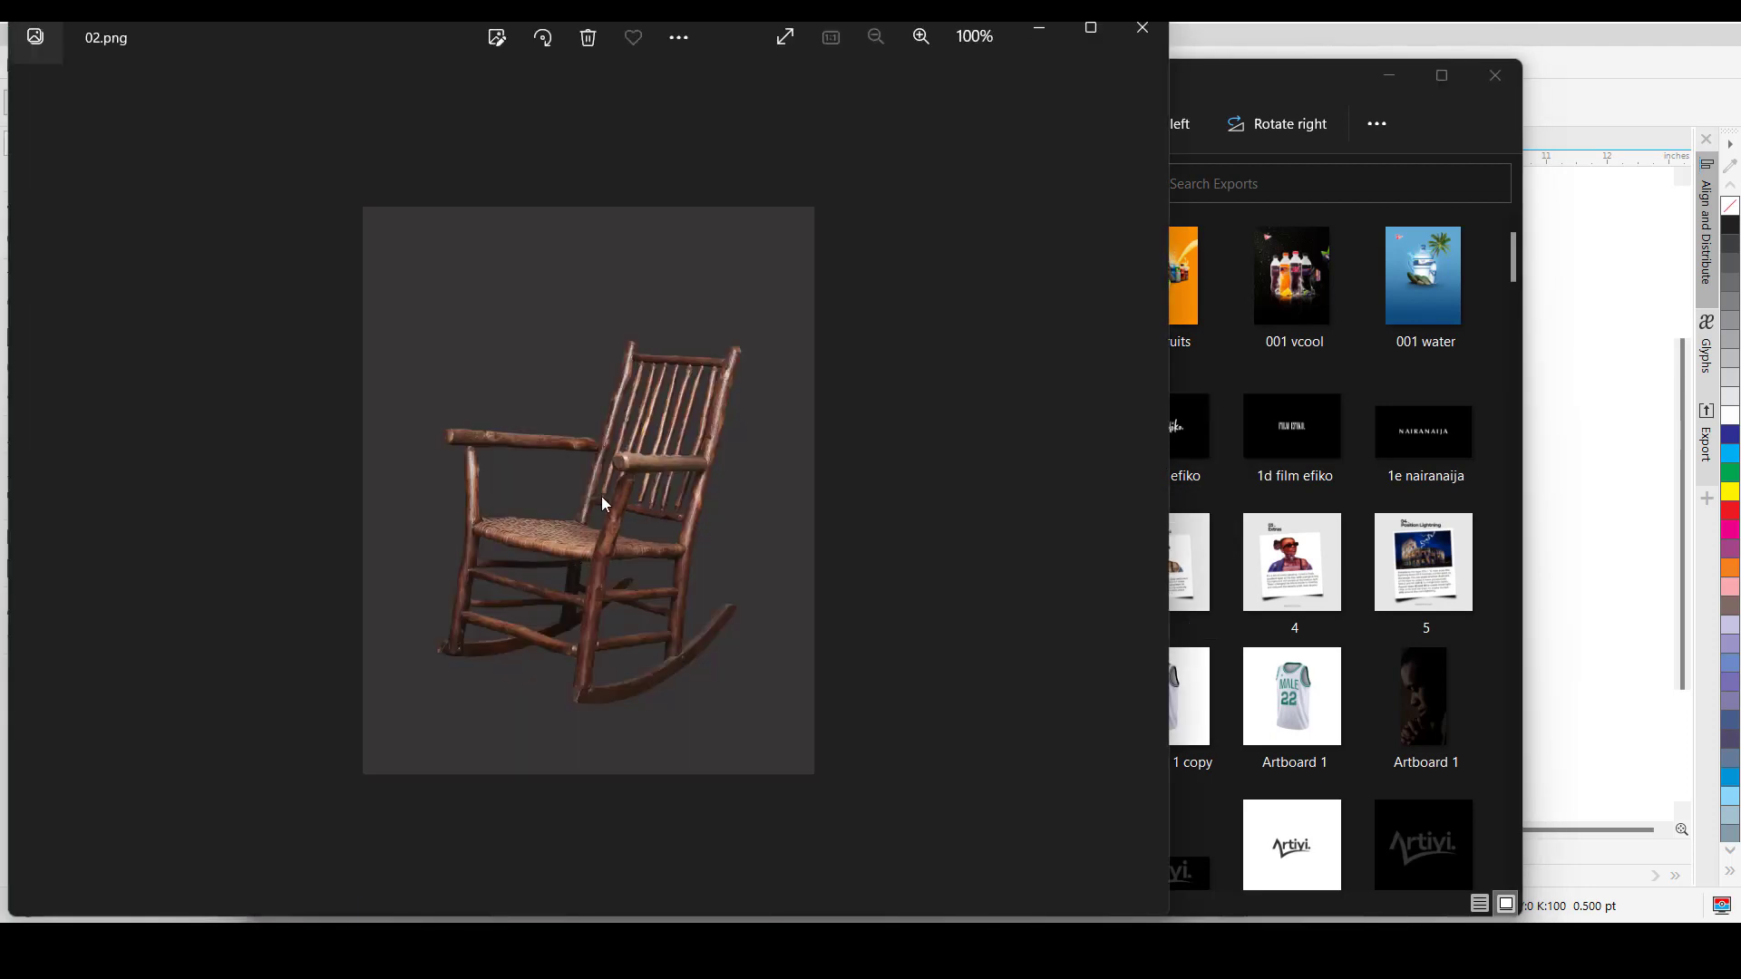
{"action": "left_click", "coordinate": [1156, 34]}
- Examine the Send To destinations and the remaining File commands without running any of them
{"action": "left_click", "coordinate": [20, 35]}
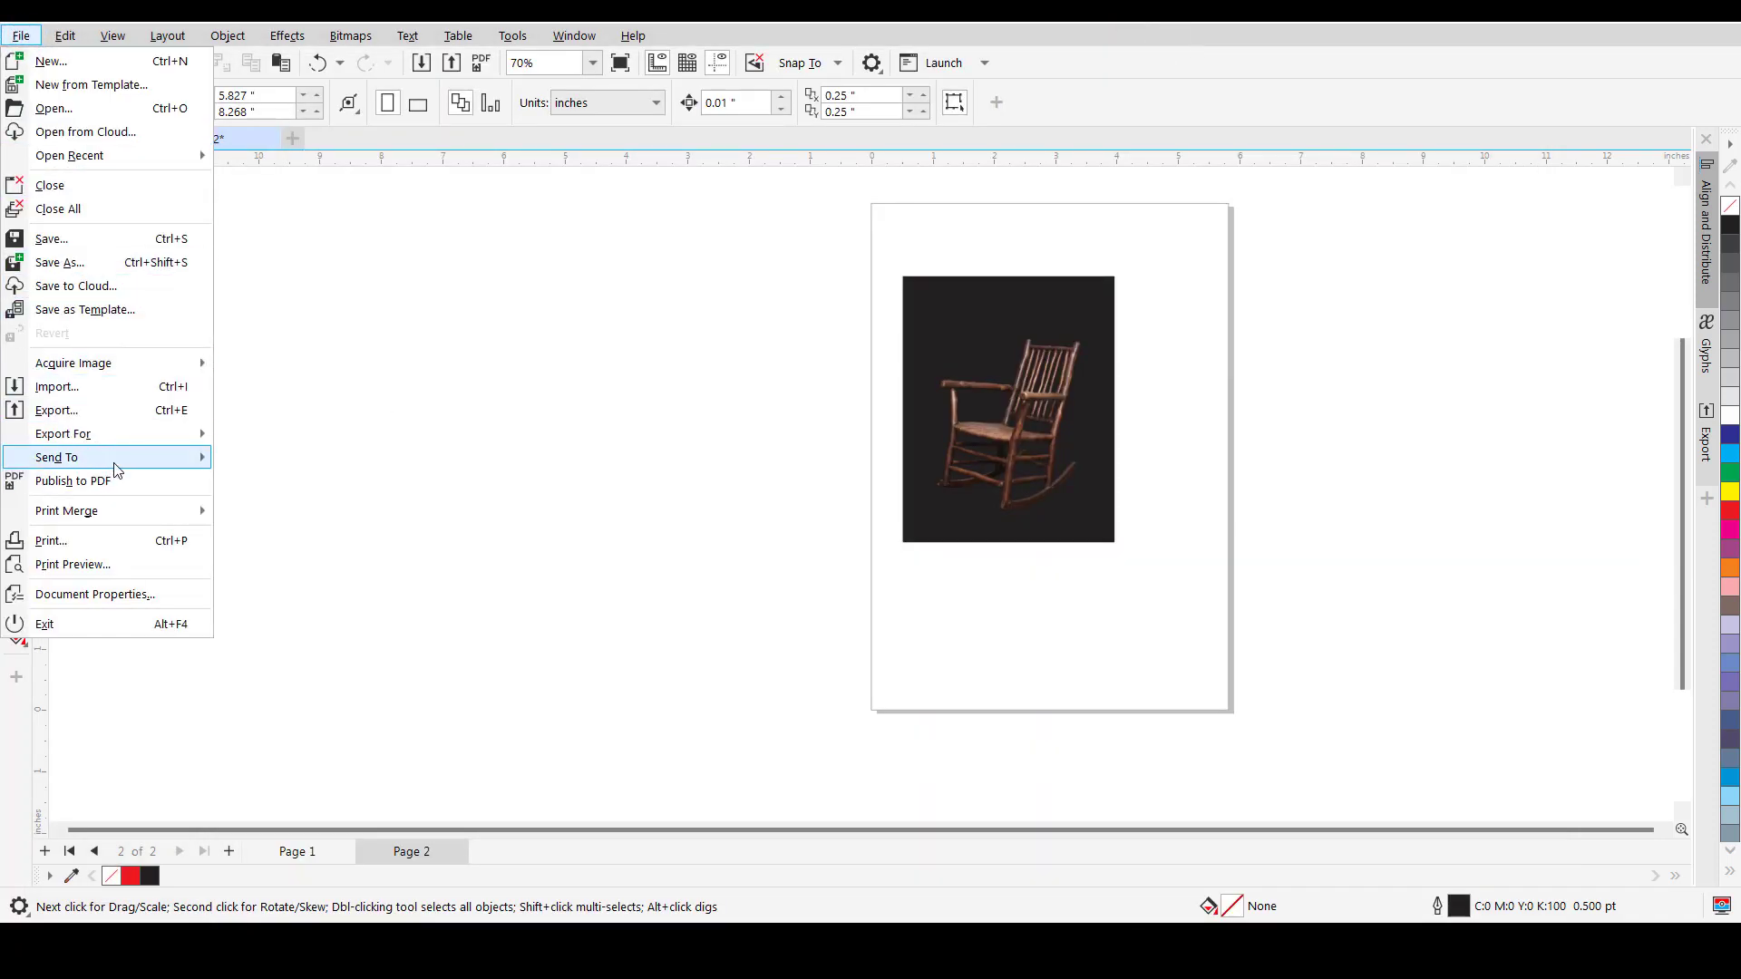
{"action": "mouse_move", "coordinate": [116, 466]}
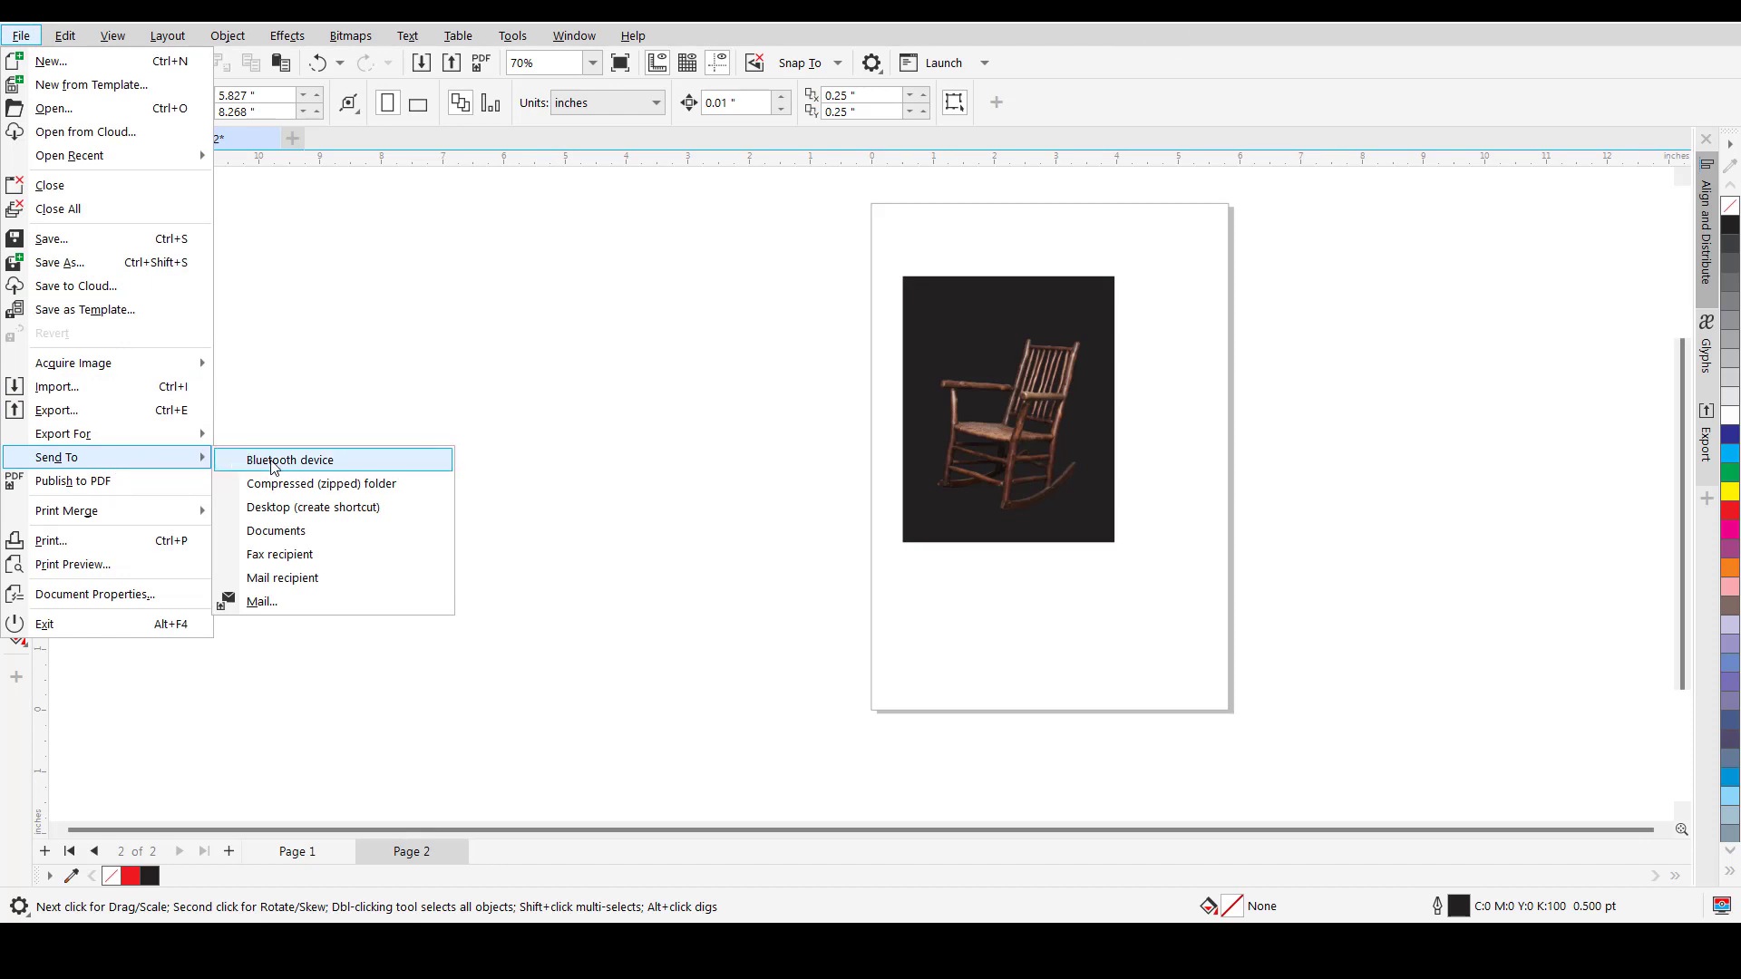
{"action": "left_click", "coordinate": [365, 367]}
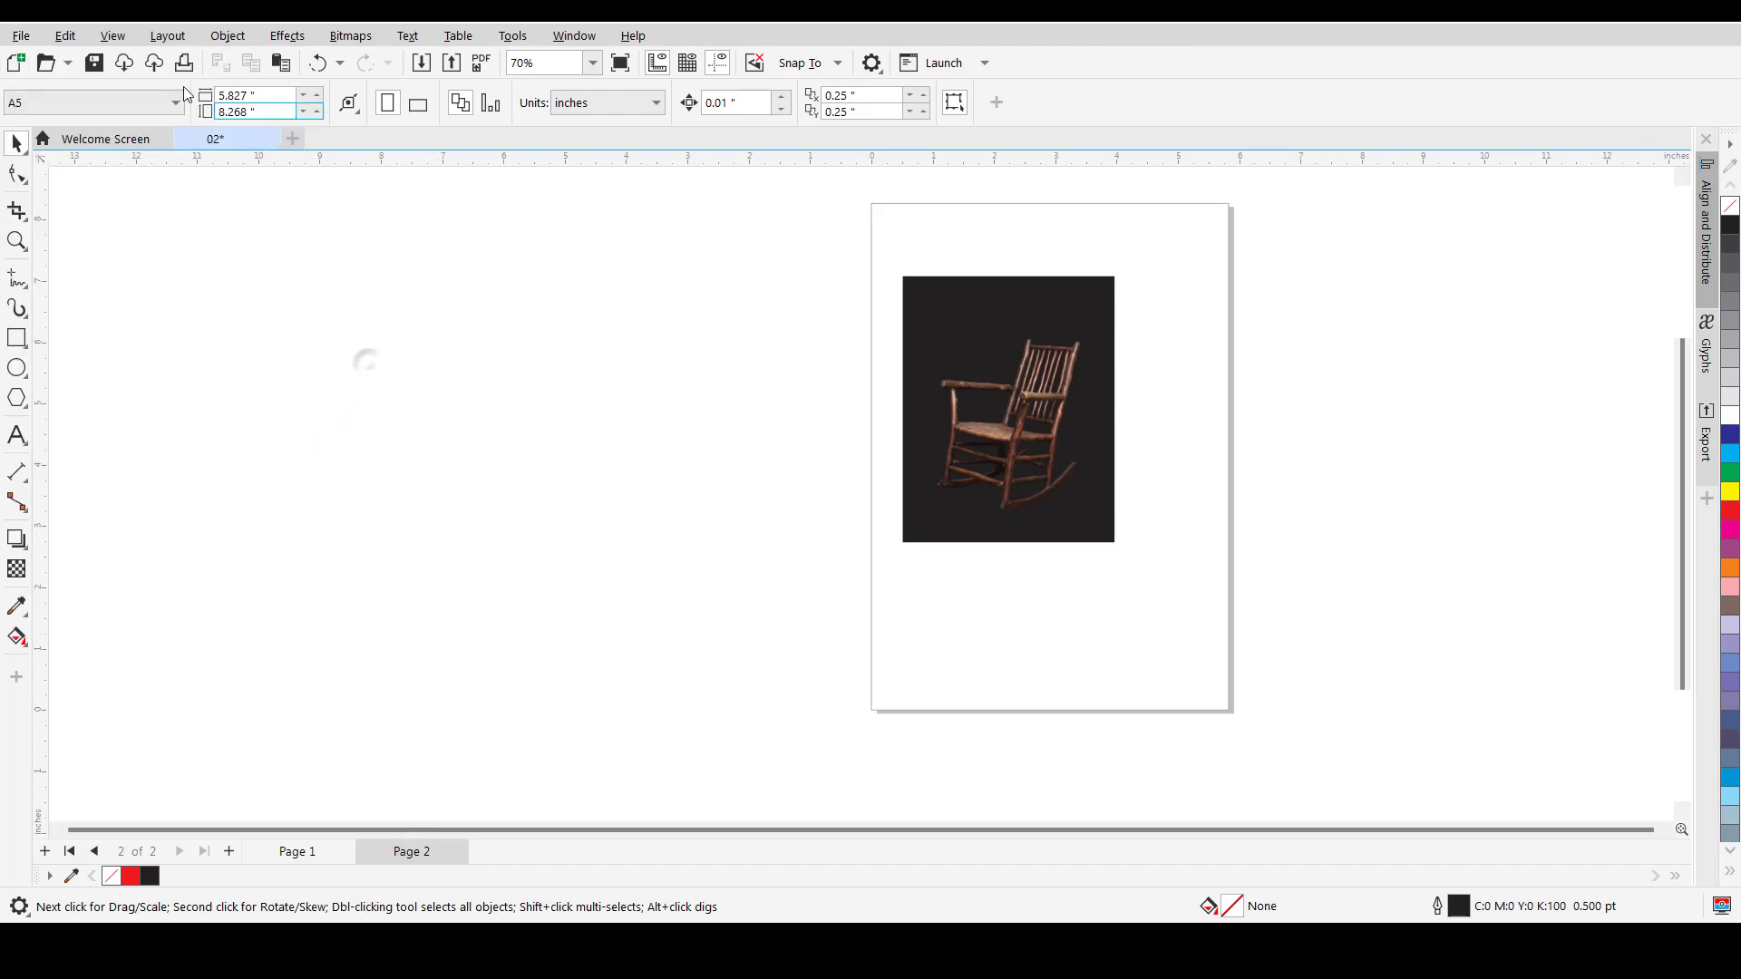
{"action": "left_click", "coordinate": [22, 41]}
{"action": "mouse_move", "coordinate": [117, 464]}
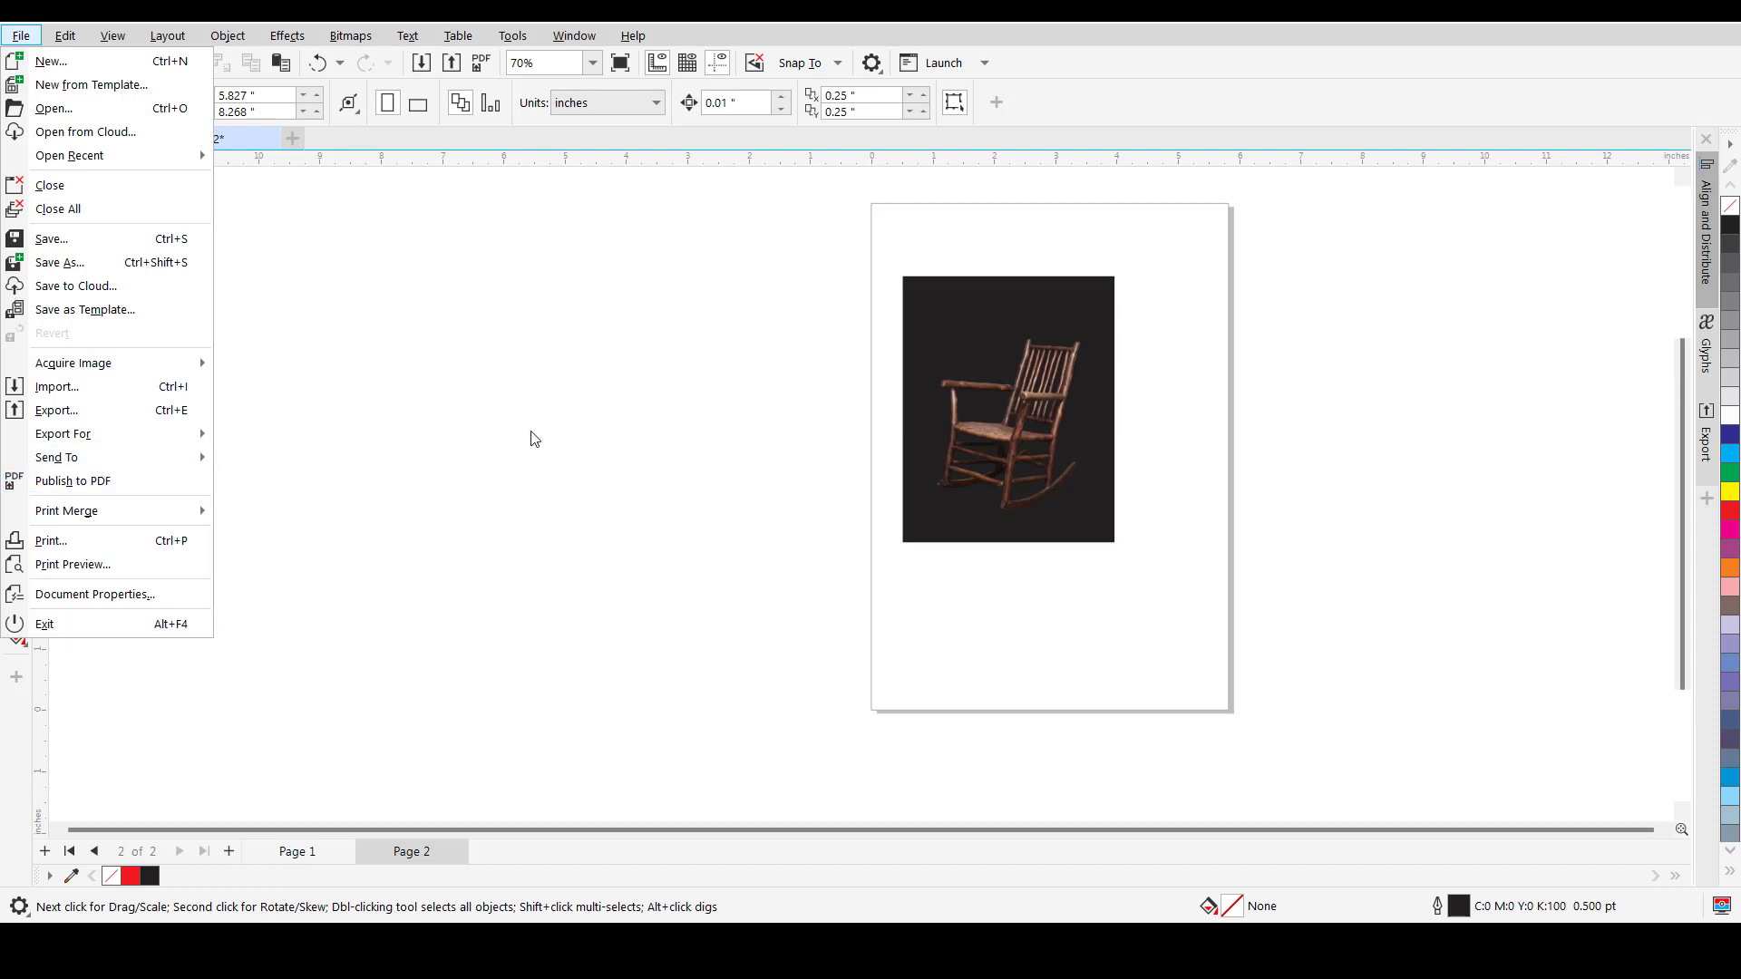
{"action": "left_click", "coordinate": [765, 479]}
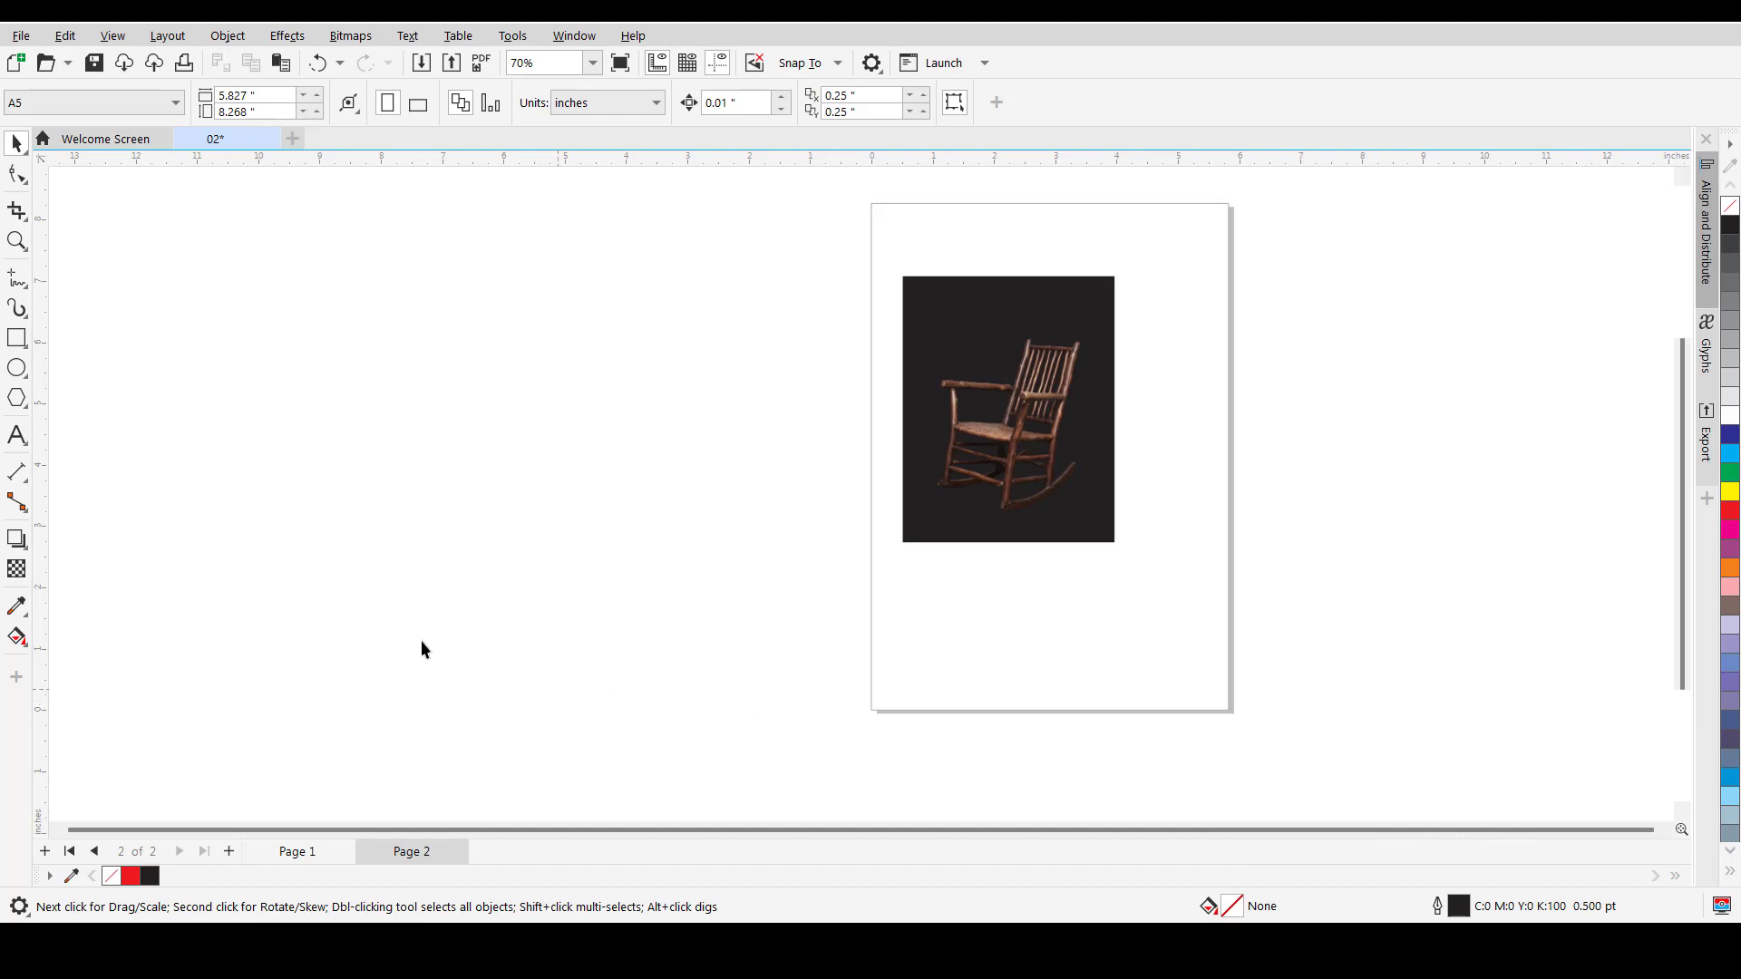
{"action": "left_click", "coordinate": [19, 35]}
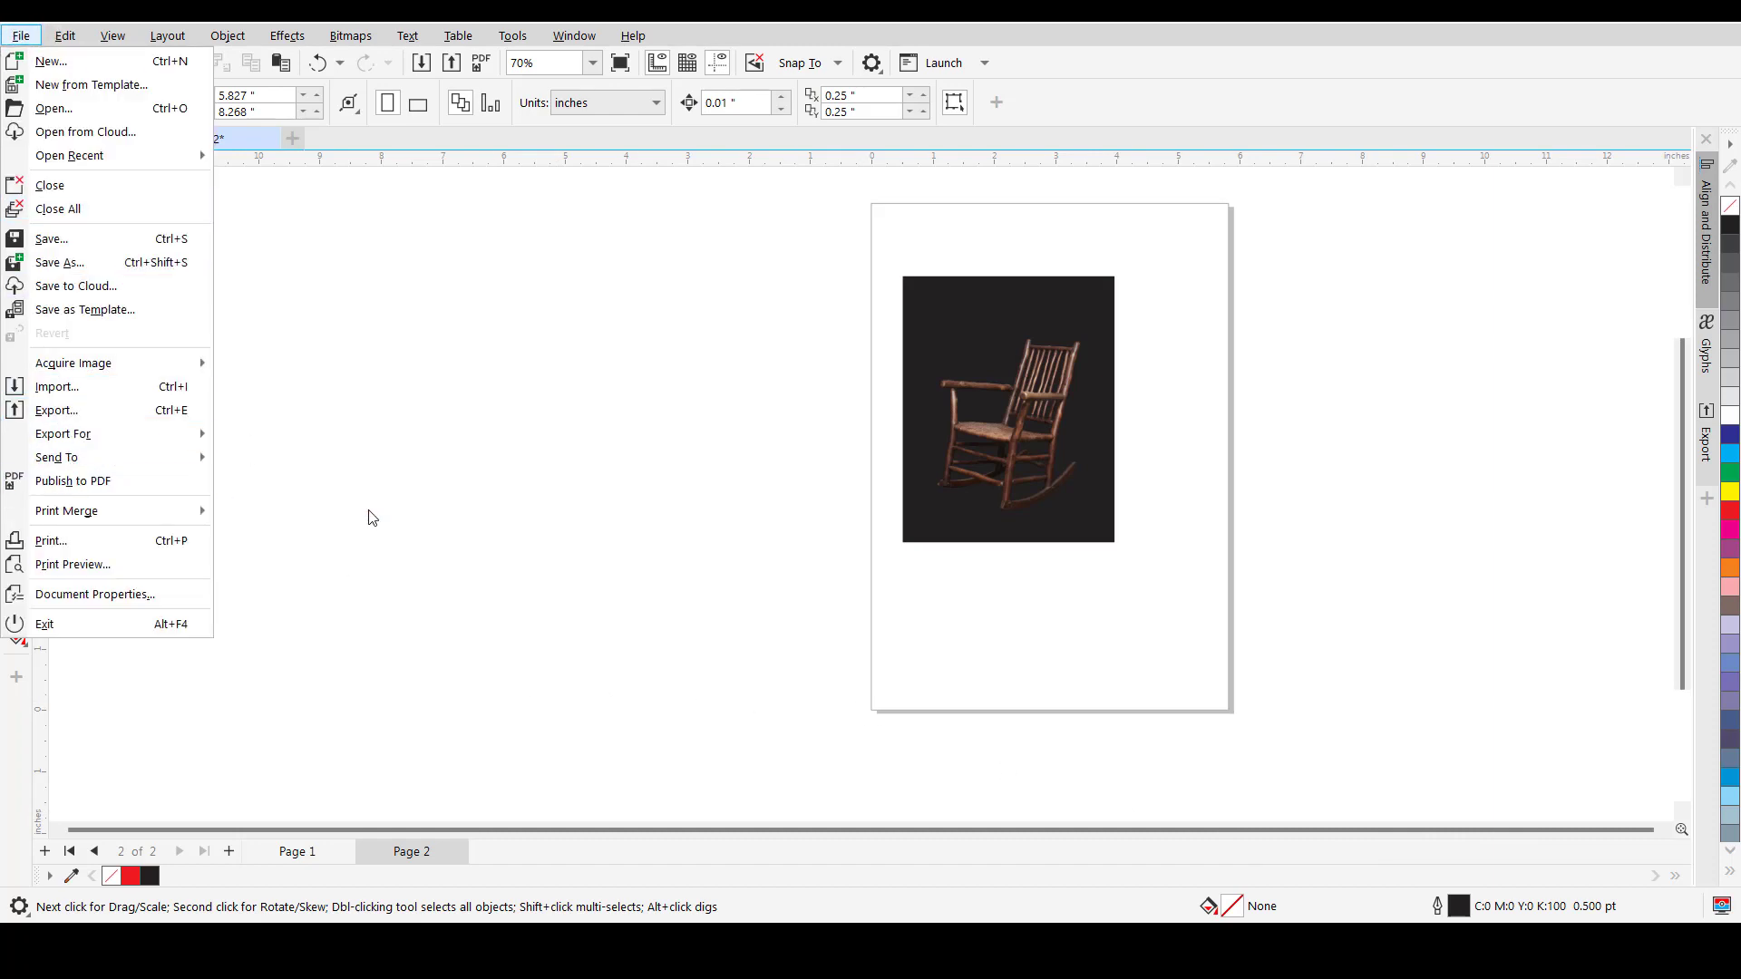
{"action": "left_click", "coordinate": [505, 537]}
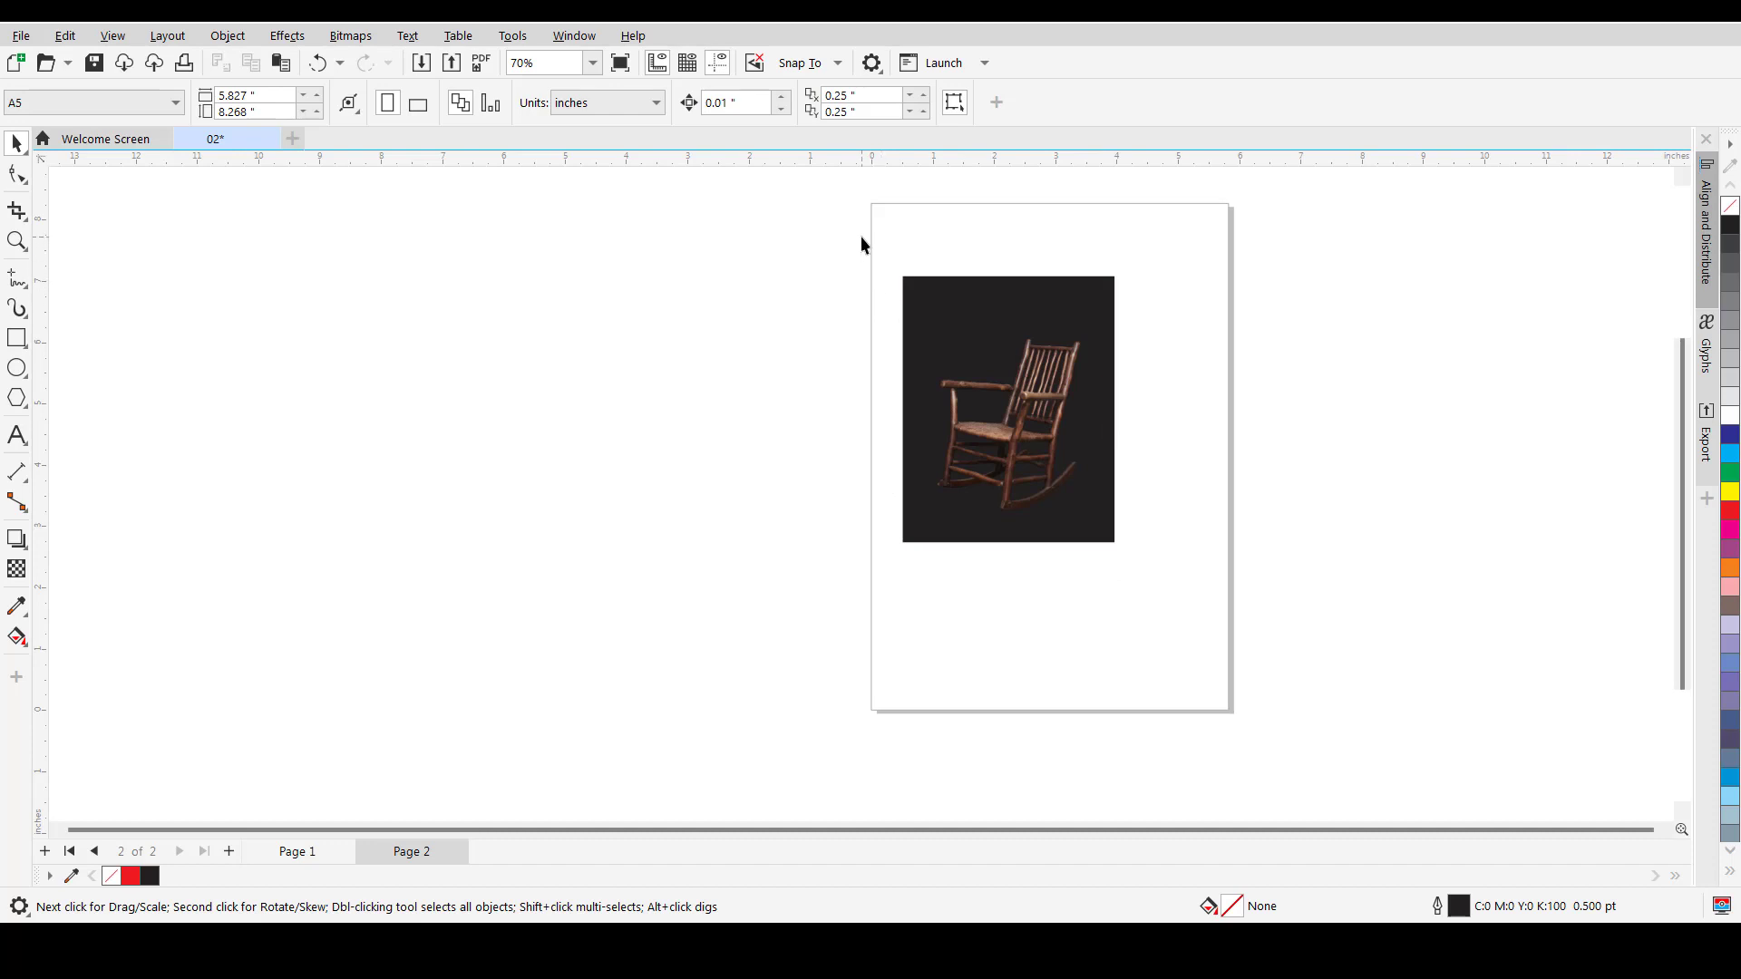
- Select the chair artwork with its background, start Publish to PDF, and look through the available PDF presets
{"action": "left_click_drag", "start_coordinate": [863, 237], "coordinate": [1146, 581]}
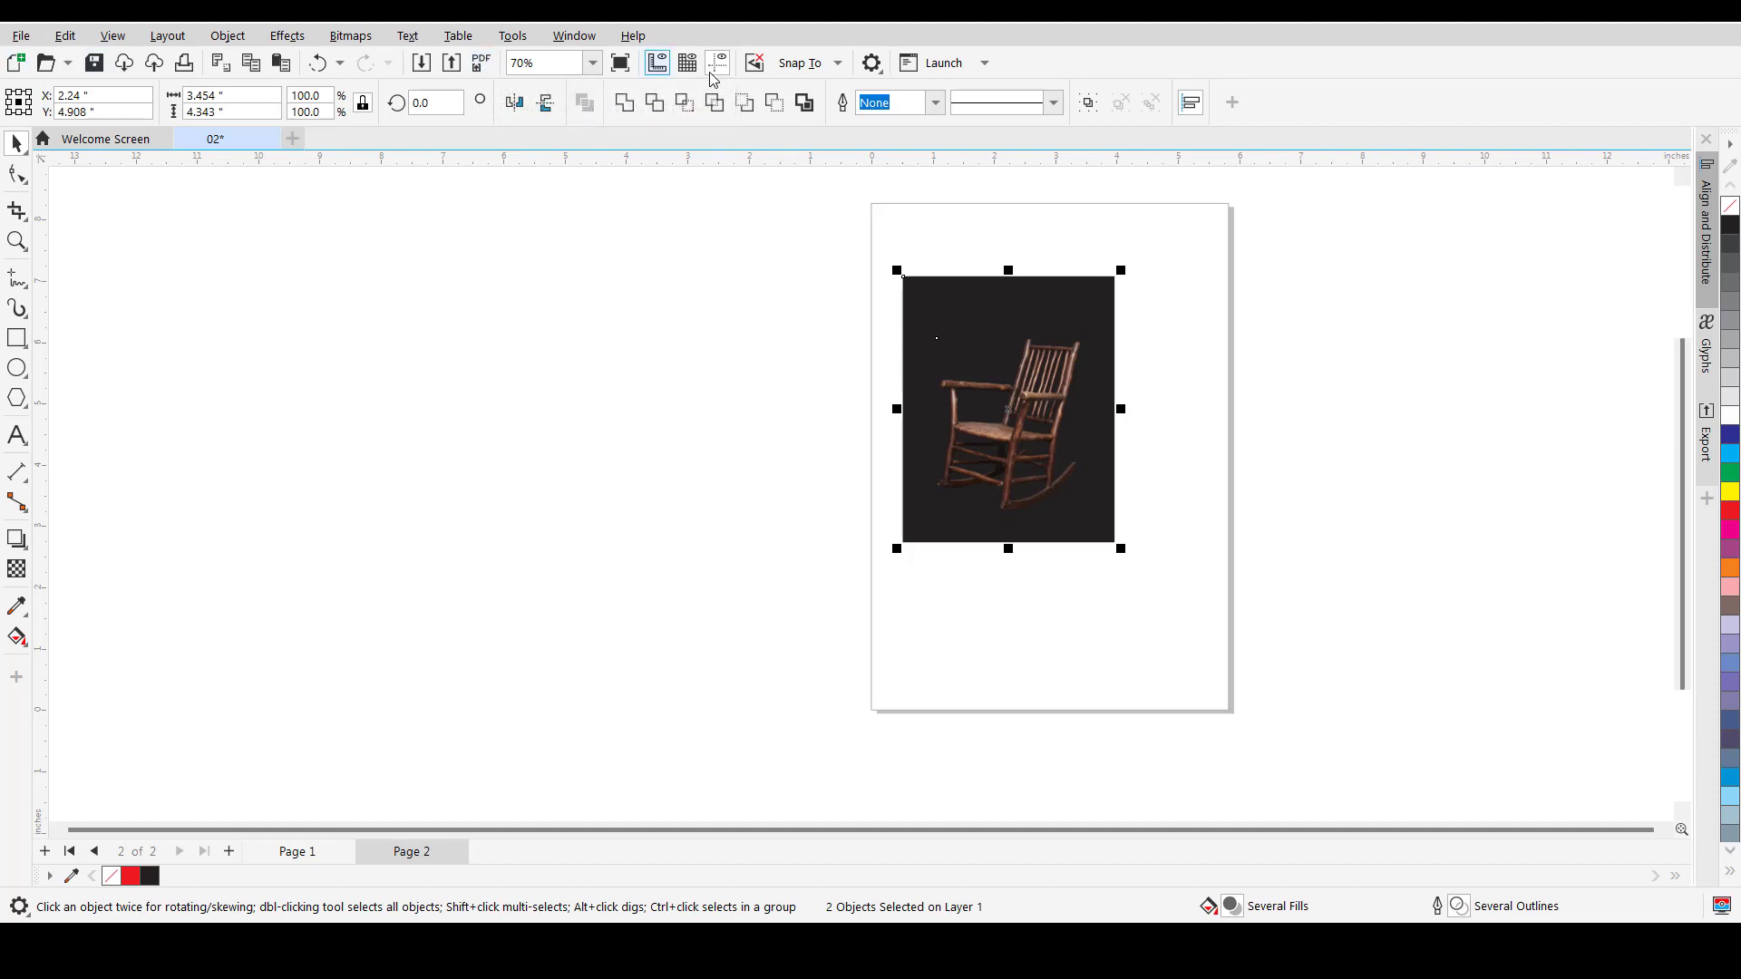
{"action": "left_click", "coordinate": [22, 37]}
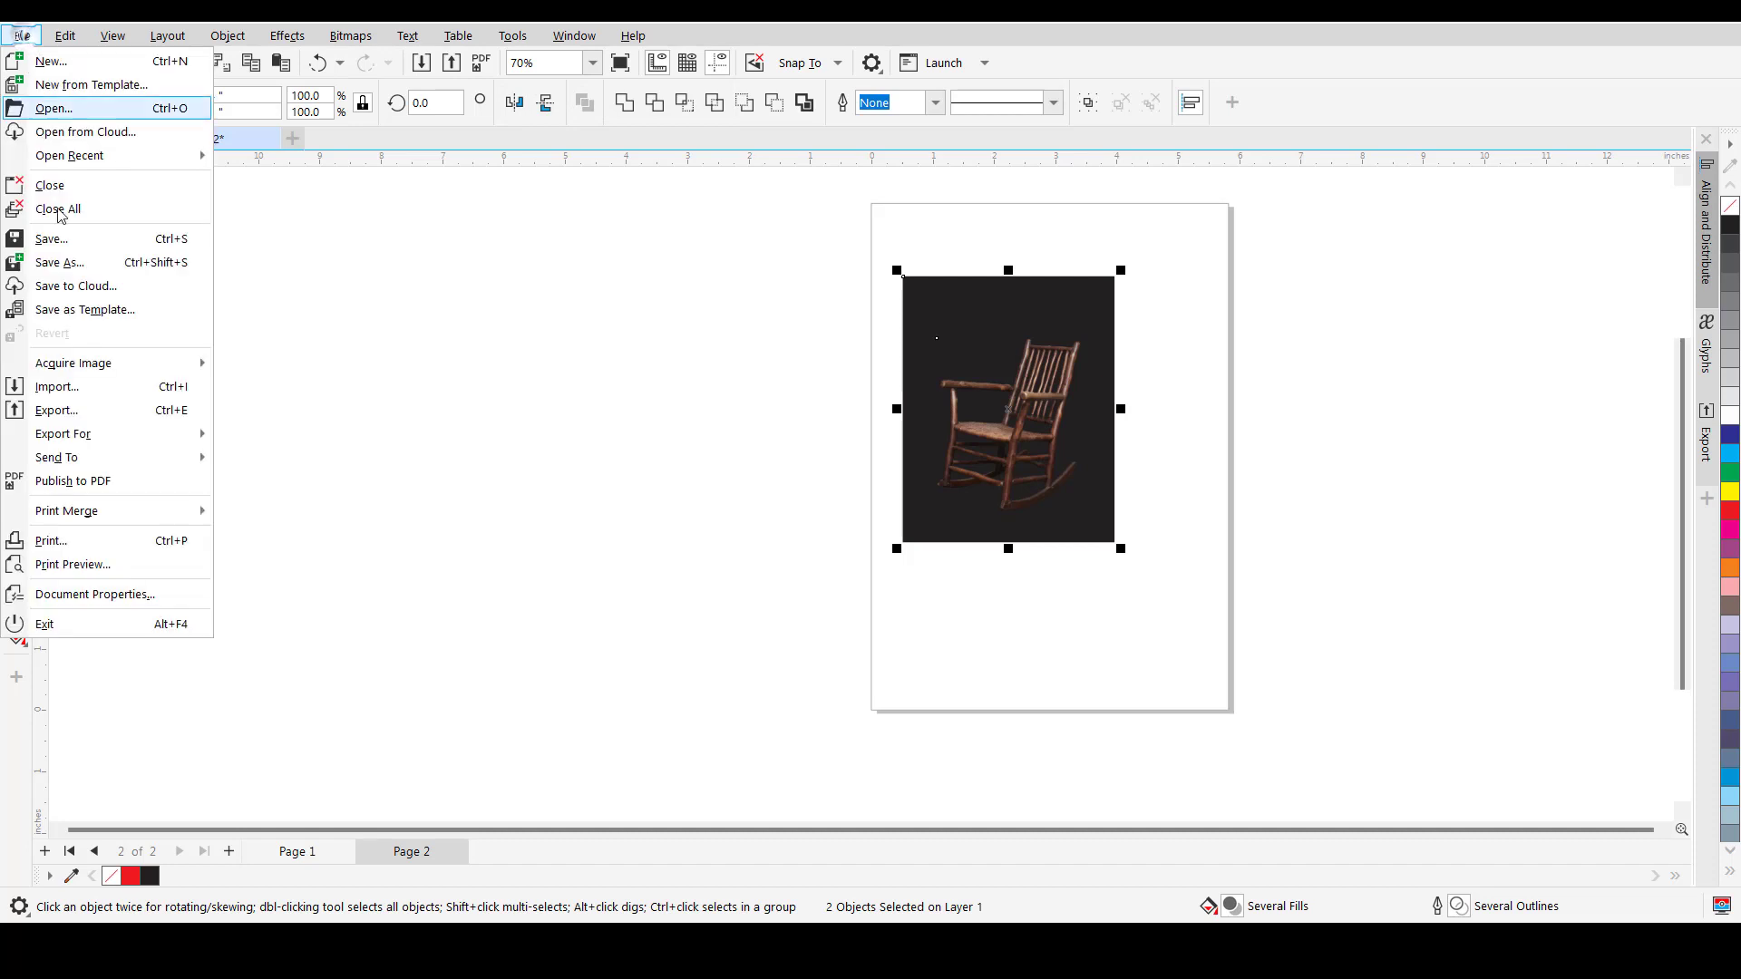
{"action": "left_click", "coordinate": [78, 481]}
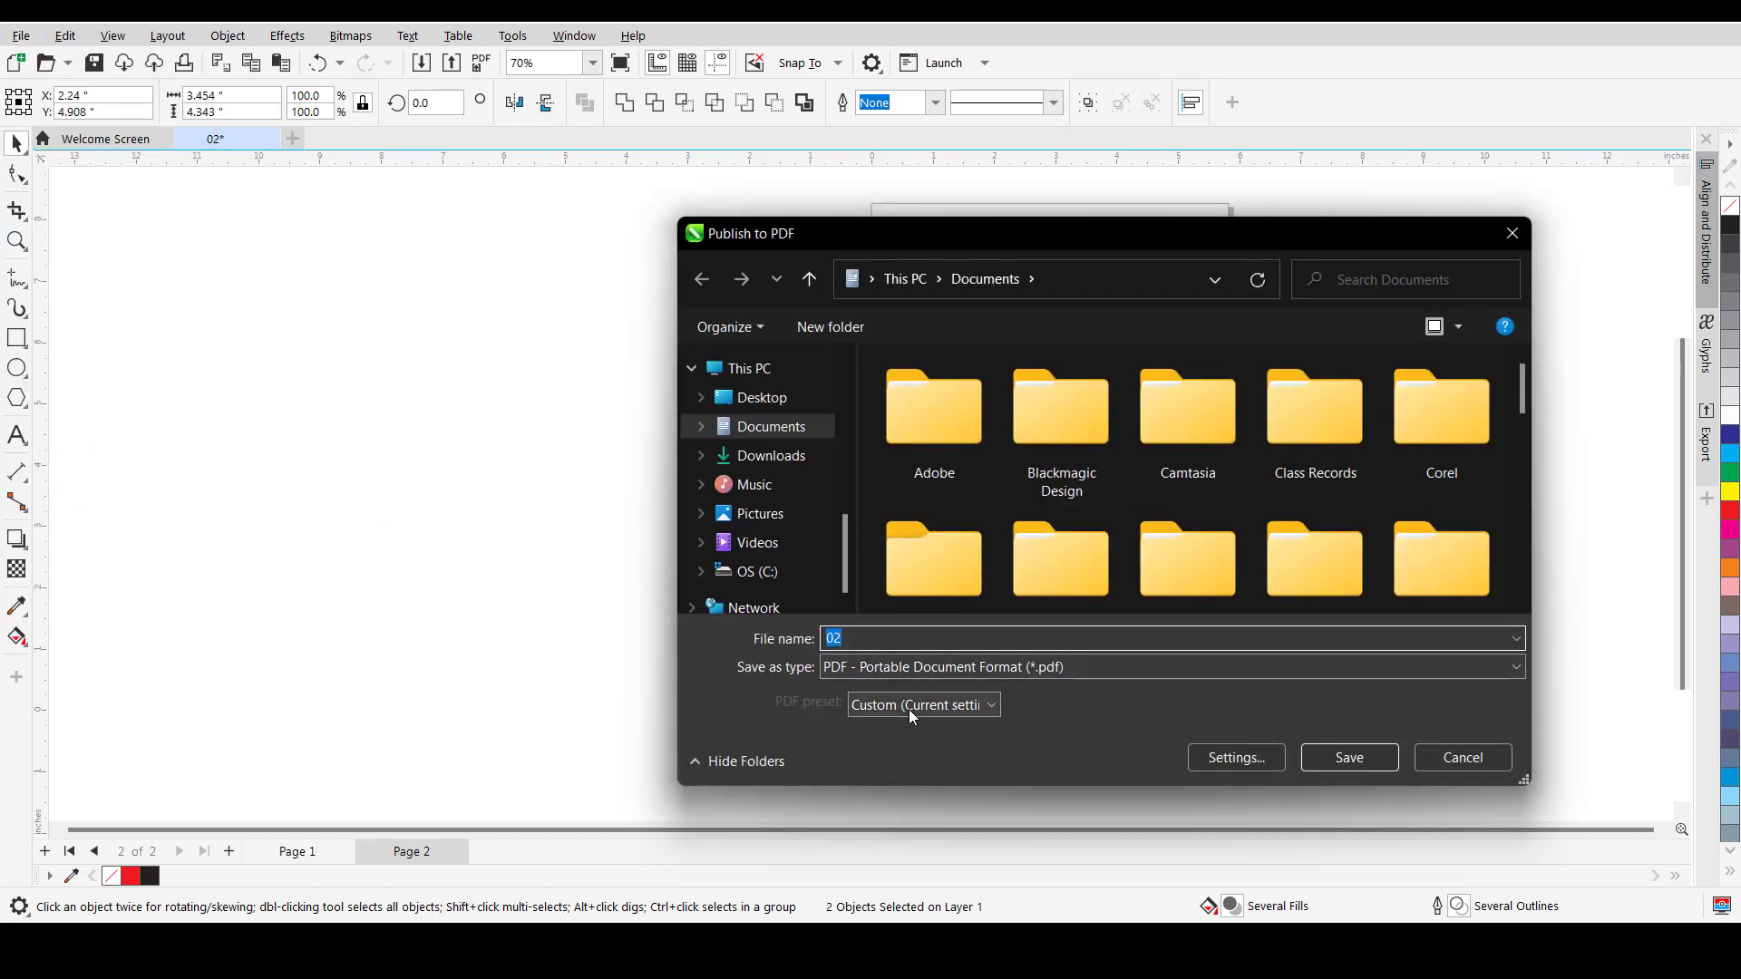
{"action": "left_click", "coordinate": [909, 709]}
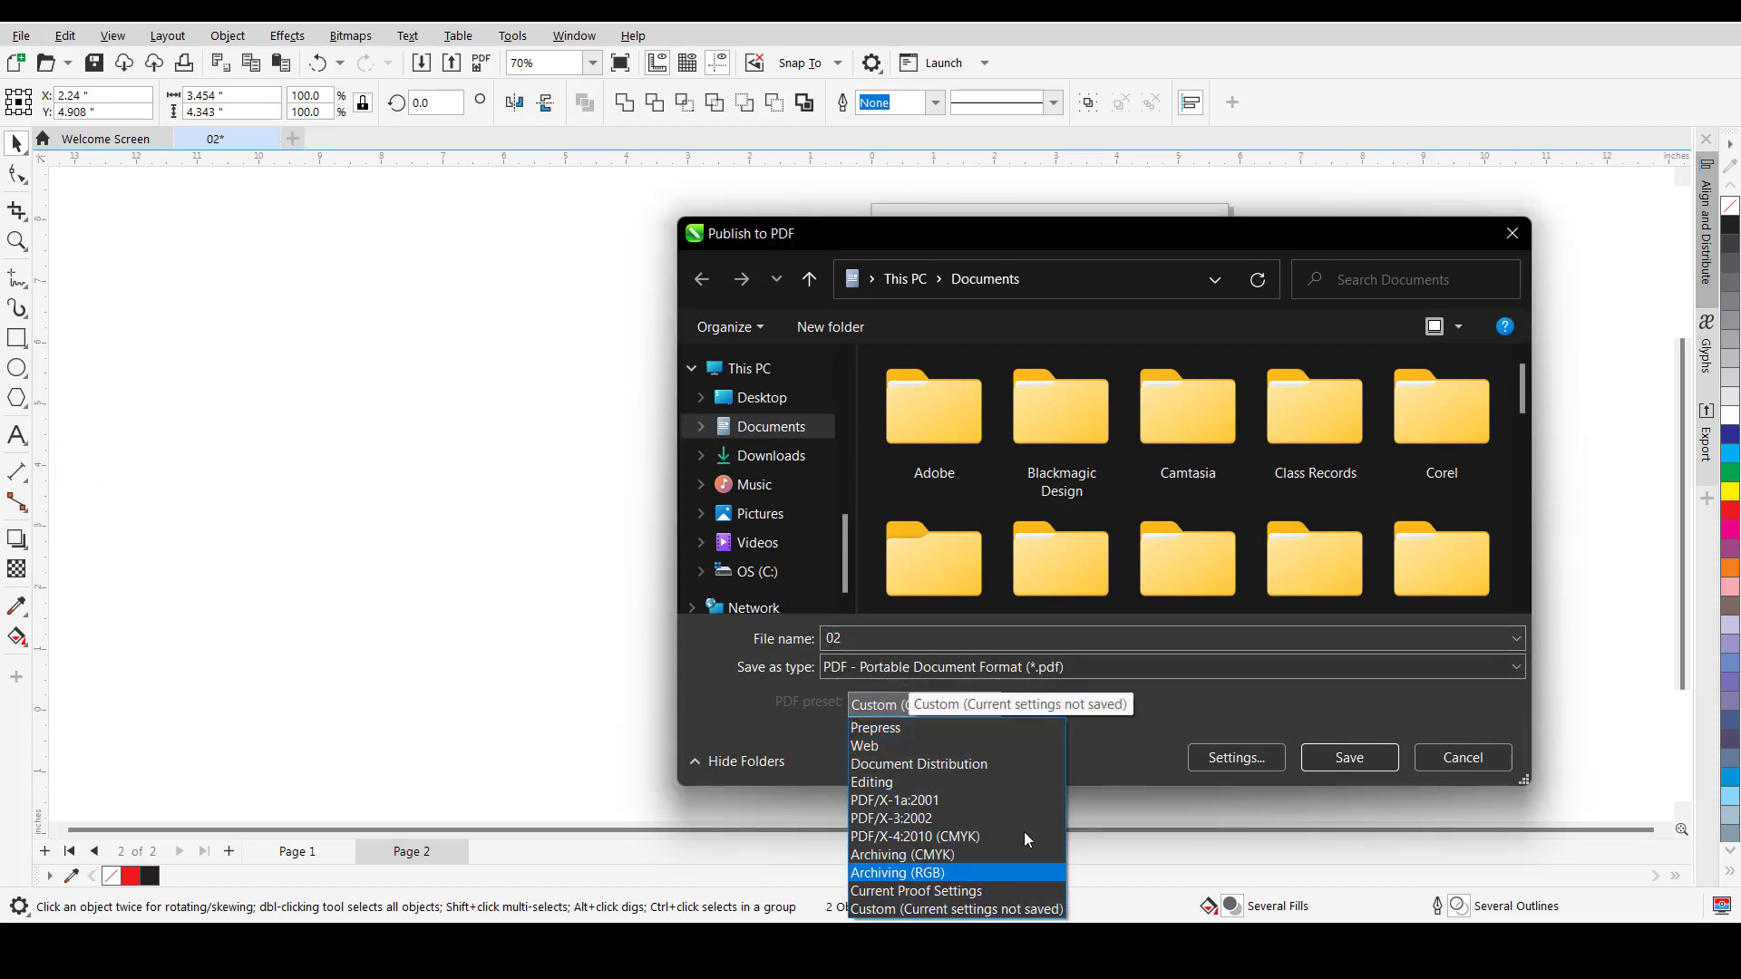
{"action": "left_click", "coordinate": [1120, 753]}
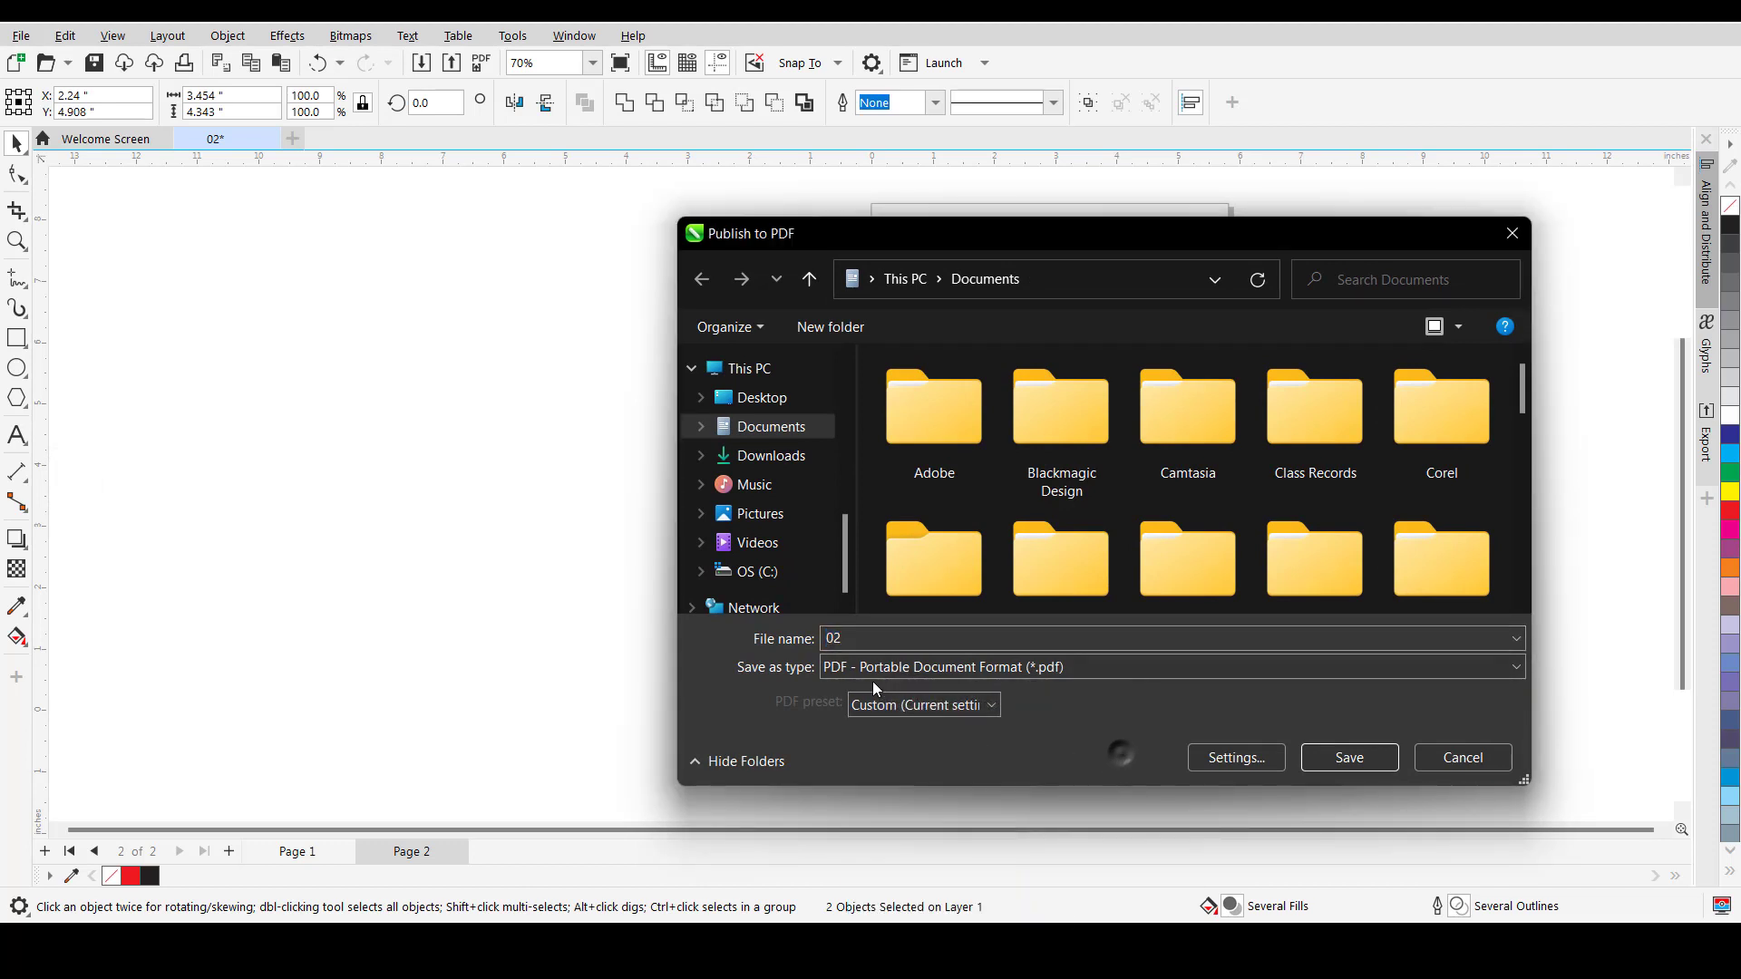
- Examine the General, Color, Document, Prepress, Security and preflight PDF settings, and cancel without publishing
{"action": "left_click", "coordinate": [1265, 761]}
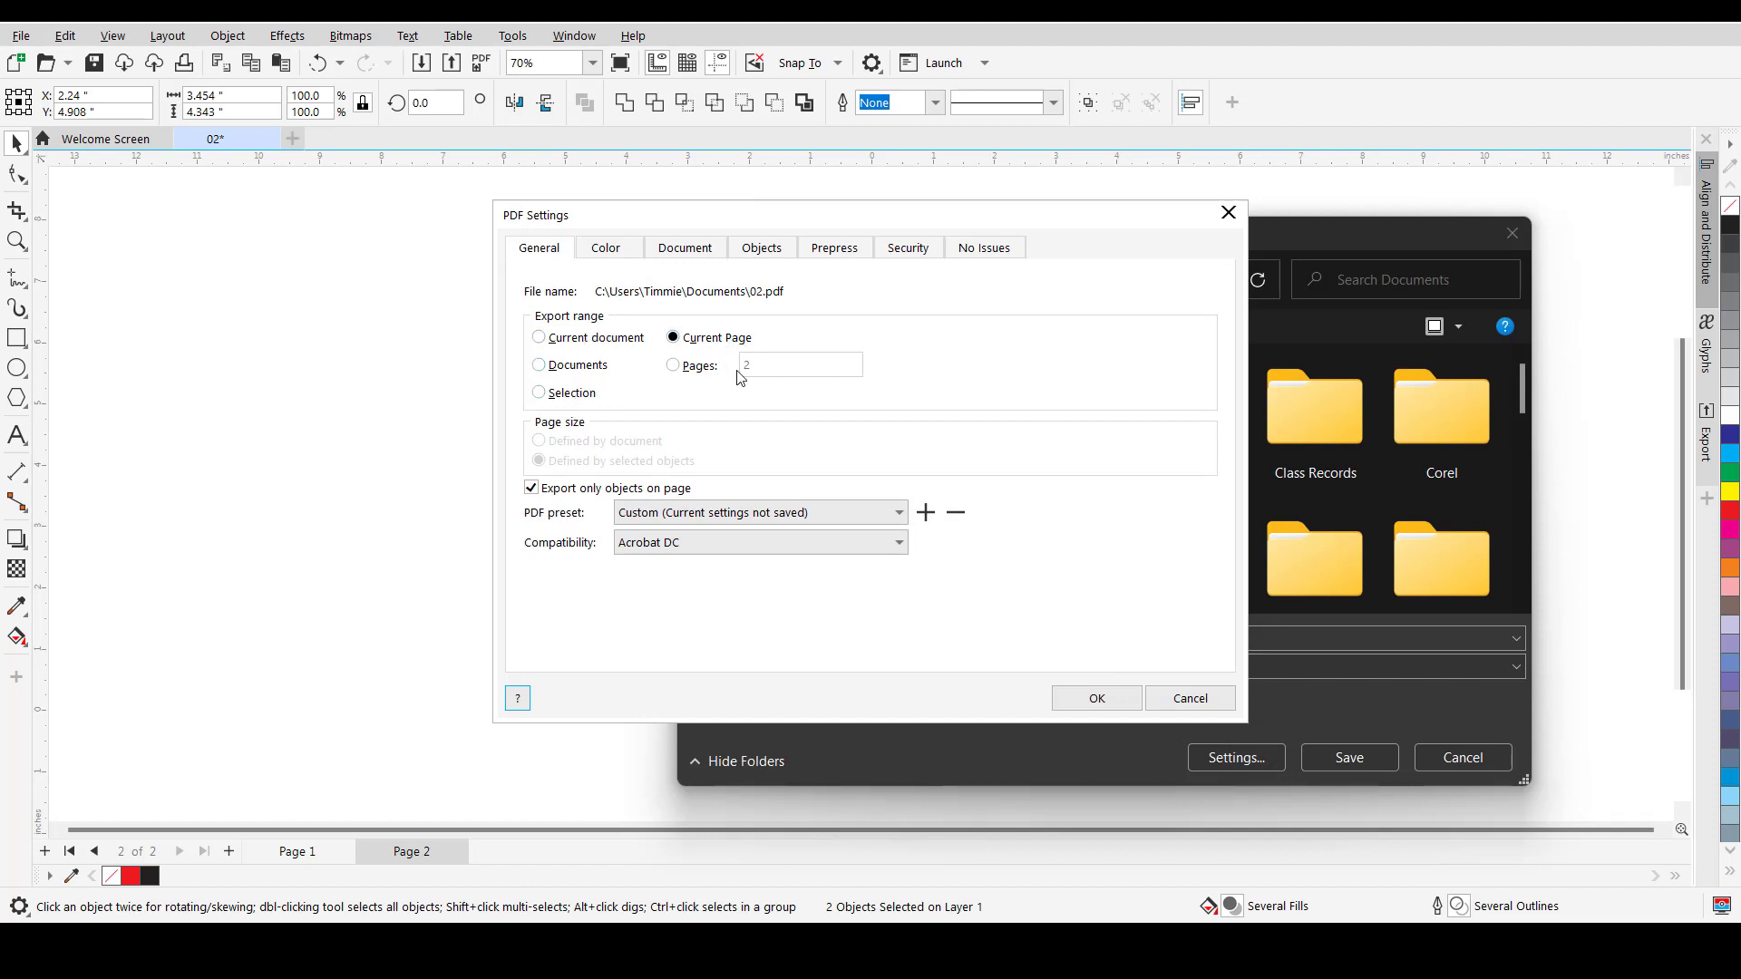
{"action": "left_click", "coordinate": [599, 254]}
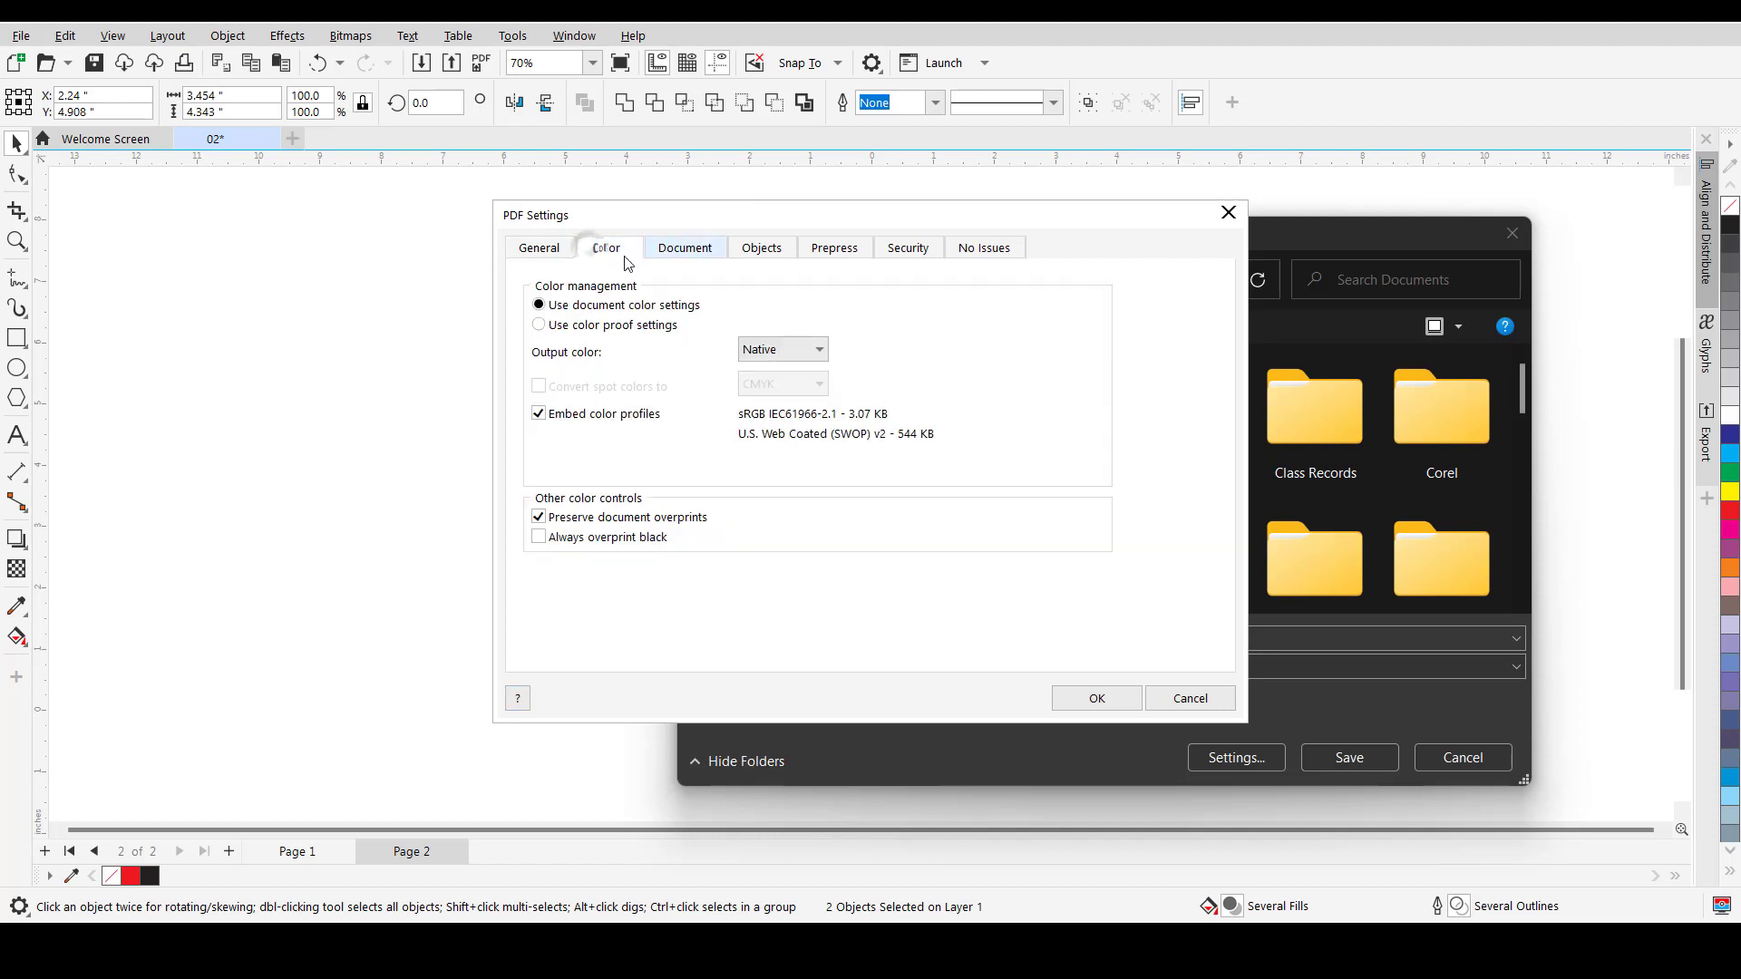
{"action": "left_click", "coordinate": [689, 252]}
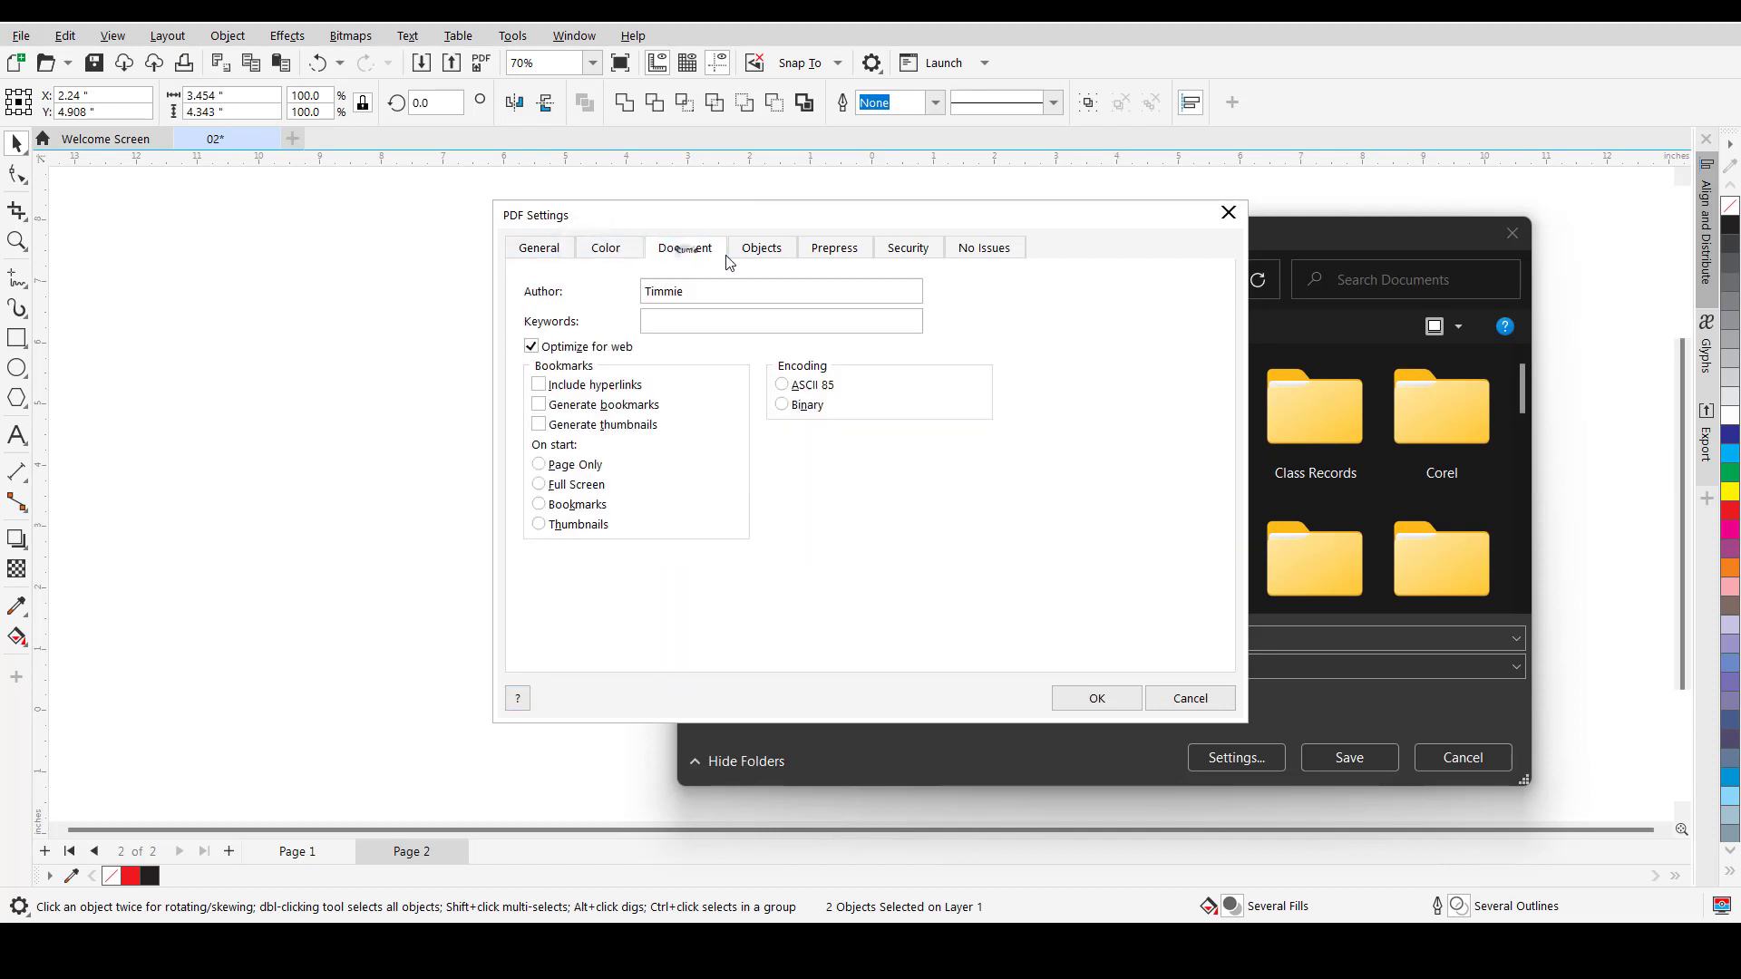
{"action": "left_click", "coordinate": [825, 252]}
{"action": "left_click", "coordinate": [907, 248]}
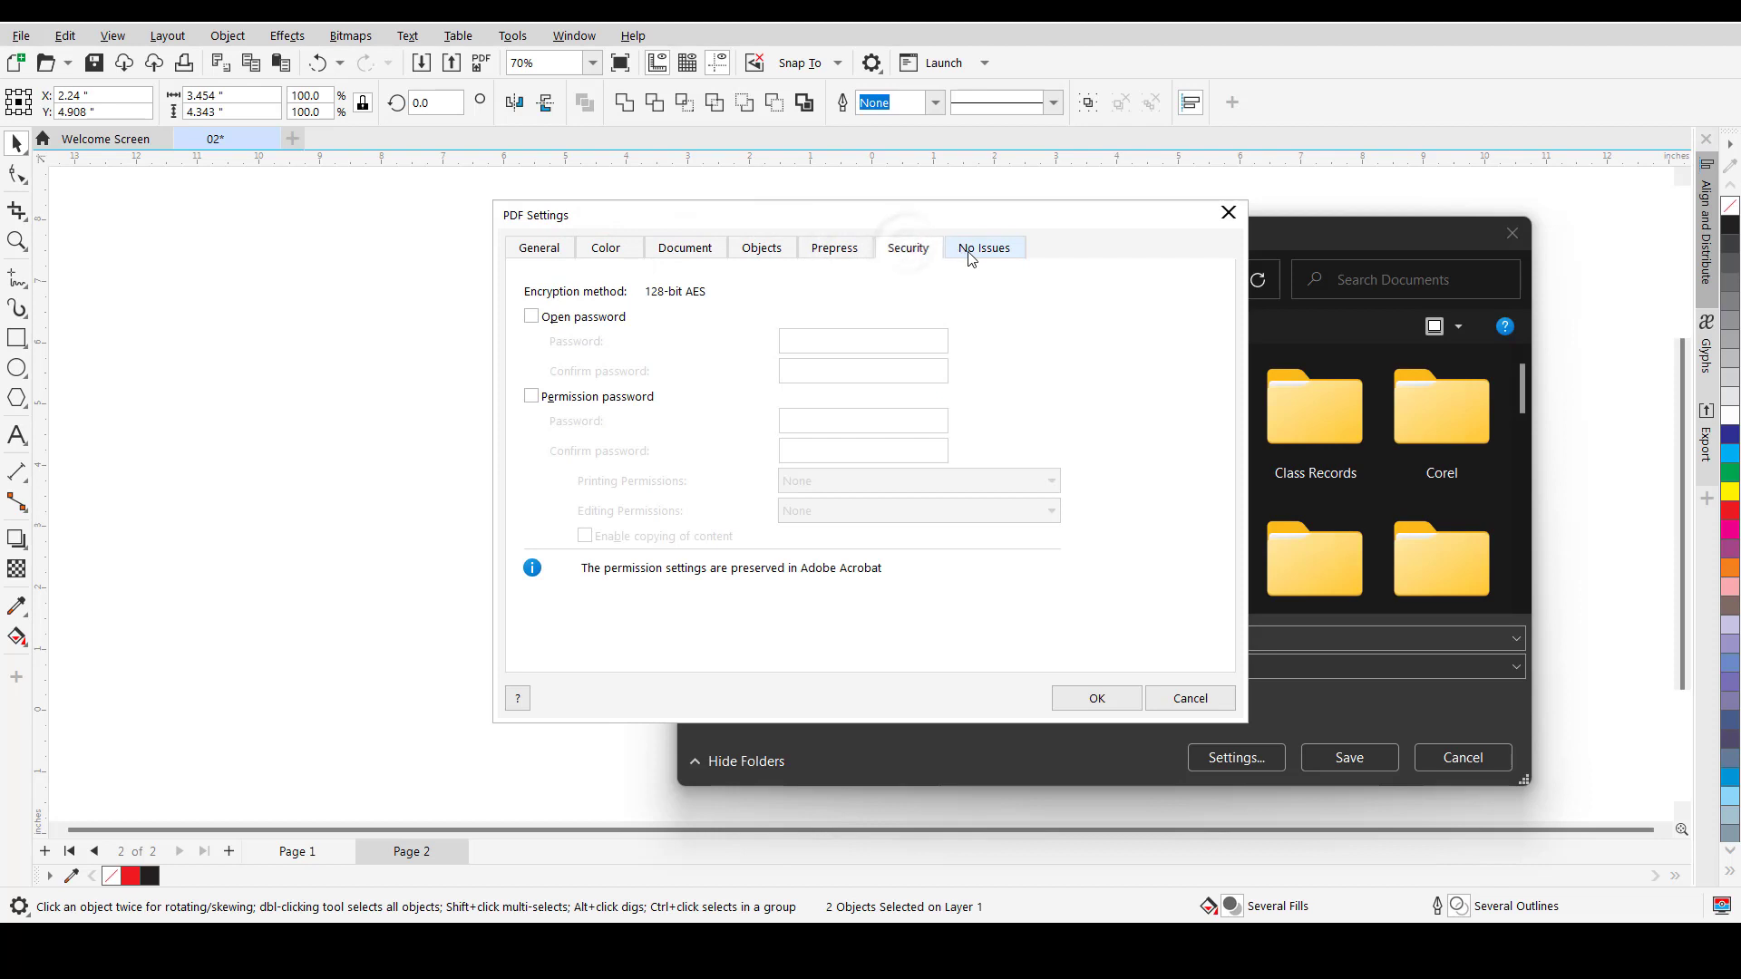
{"action": "left_click", "coordinate": [970, 259]}
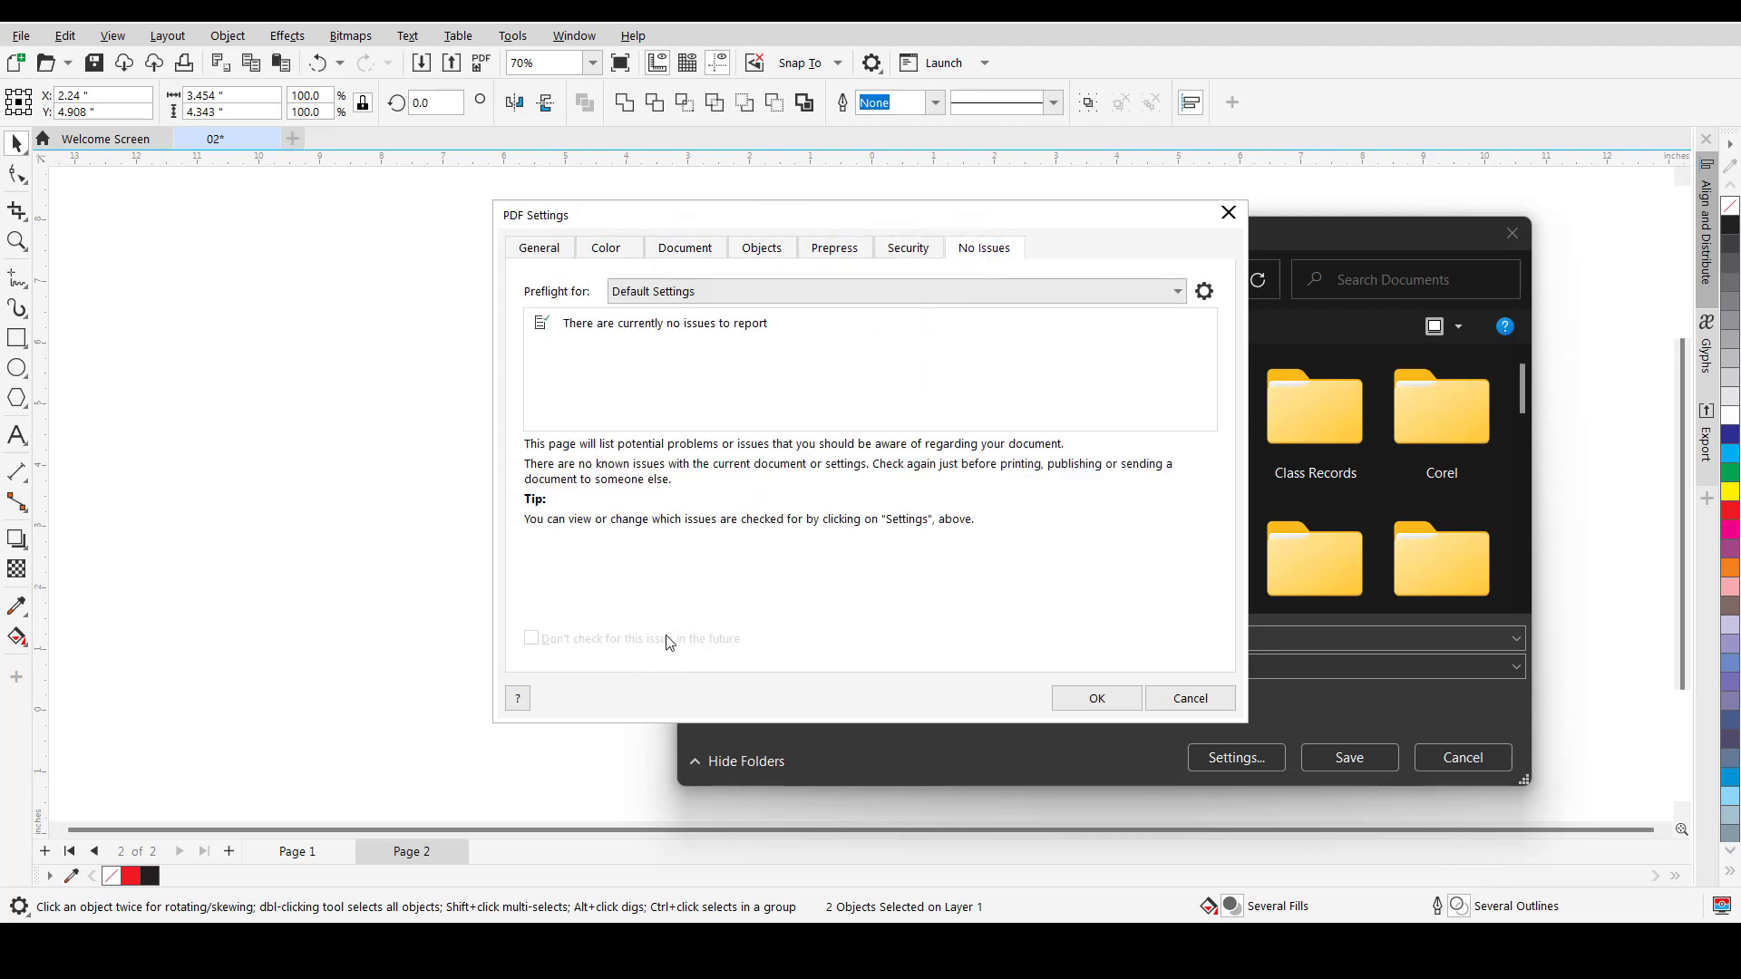
{"action": "left_click", "coordinate": [1191, 699]}
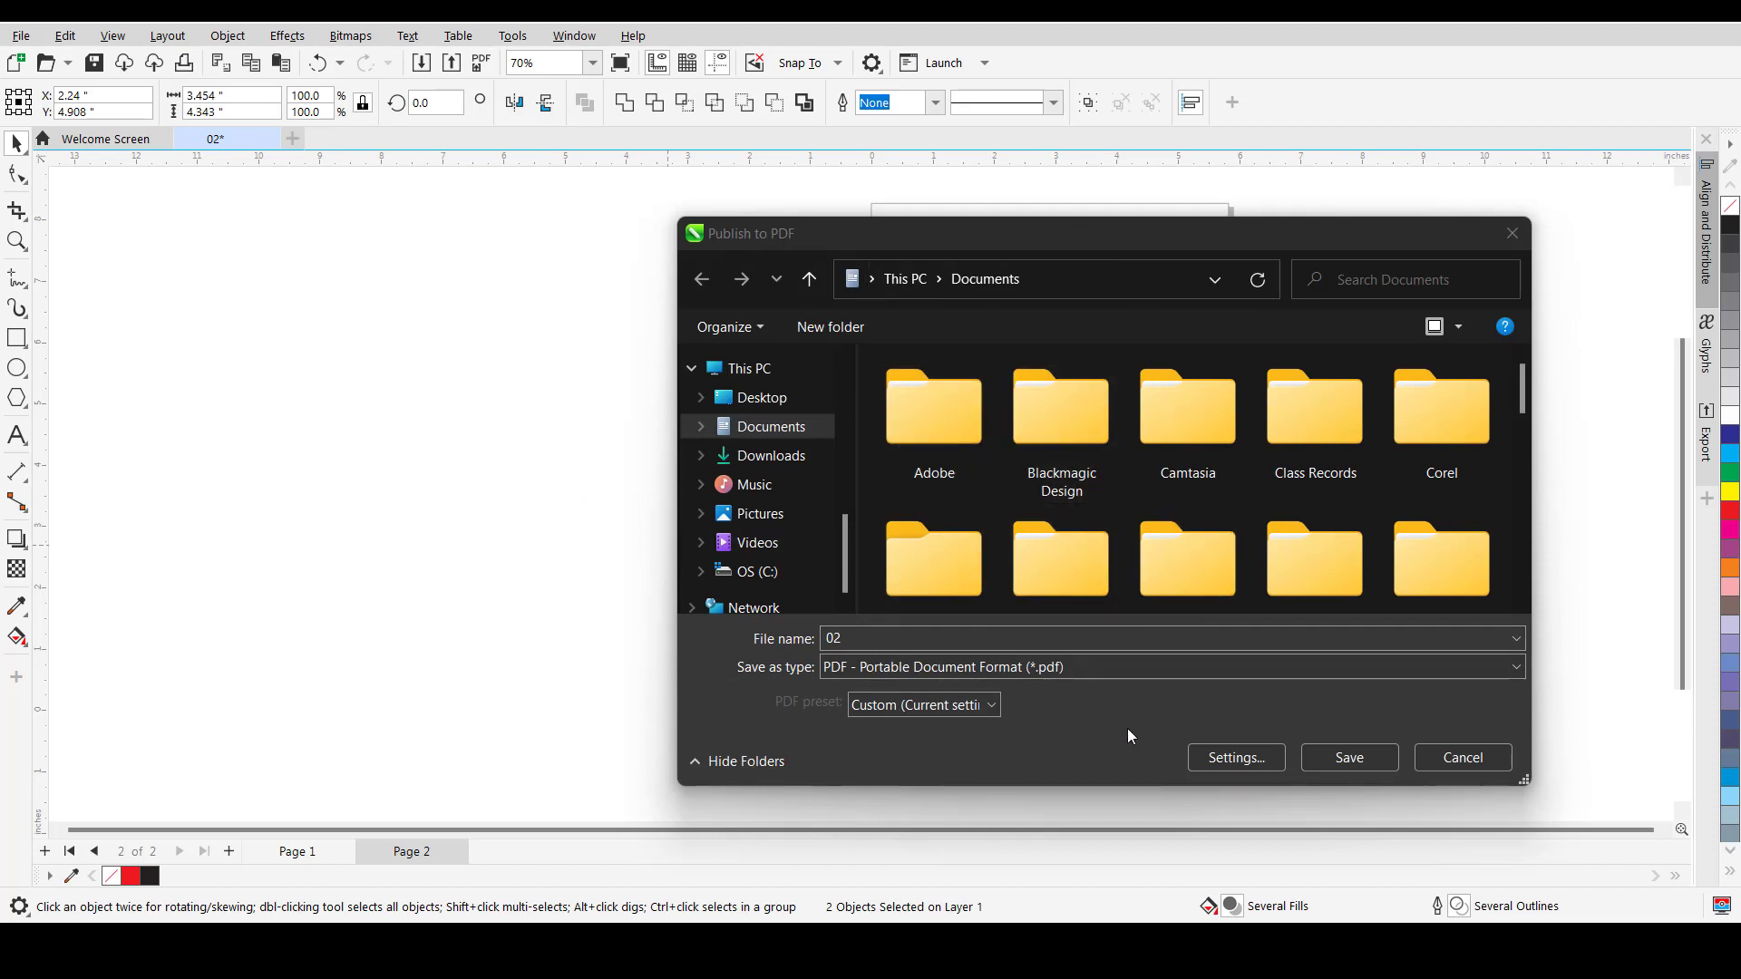
{"action": "left_click", "coordinate": [1451, 759]}
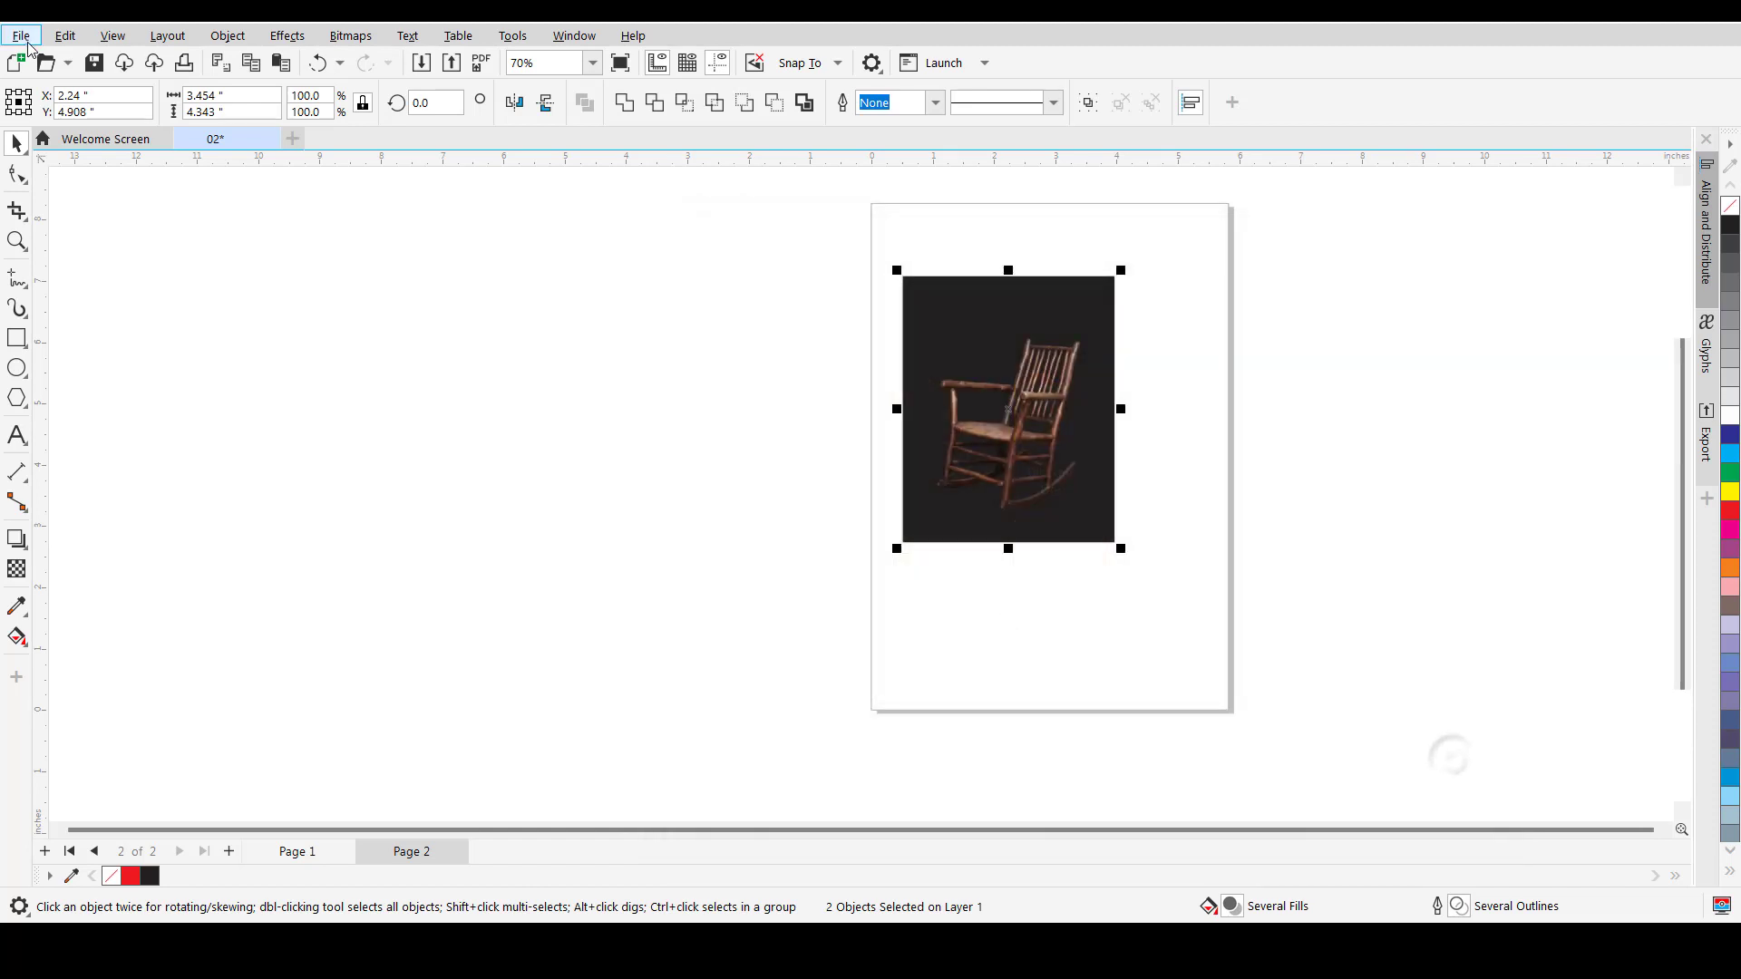
- Show the print preview of the selected page and look through its zoom levels without changing the zoom
{"action": "left_click", "coordinate": [24, 38]}
{"action": "mouse_move", "coordinate": [116, 515]}
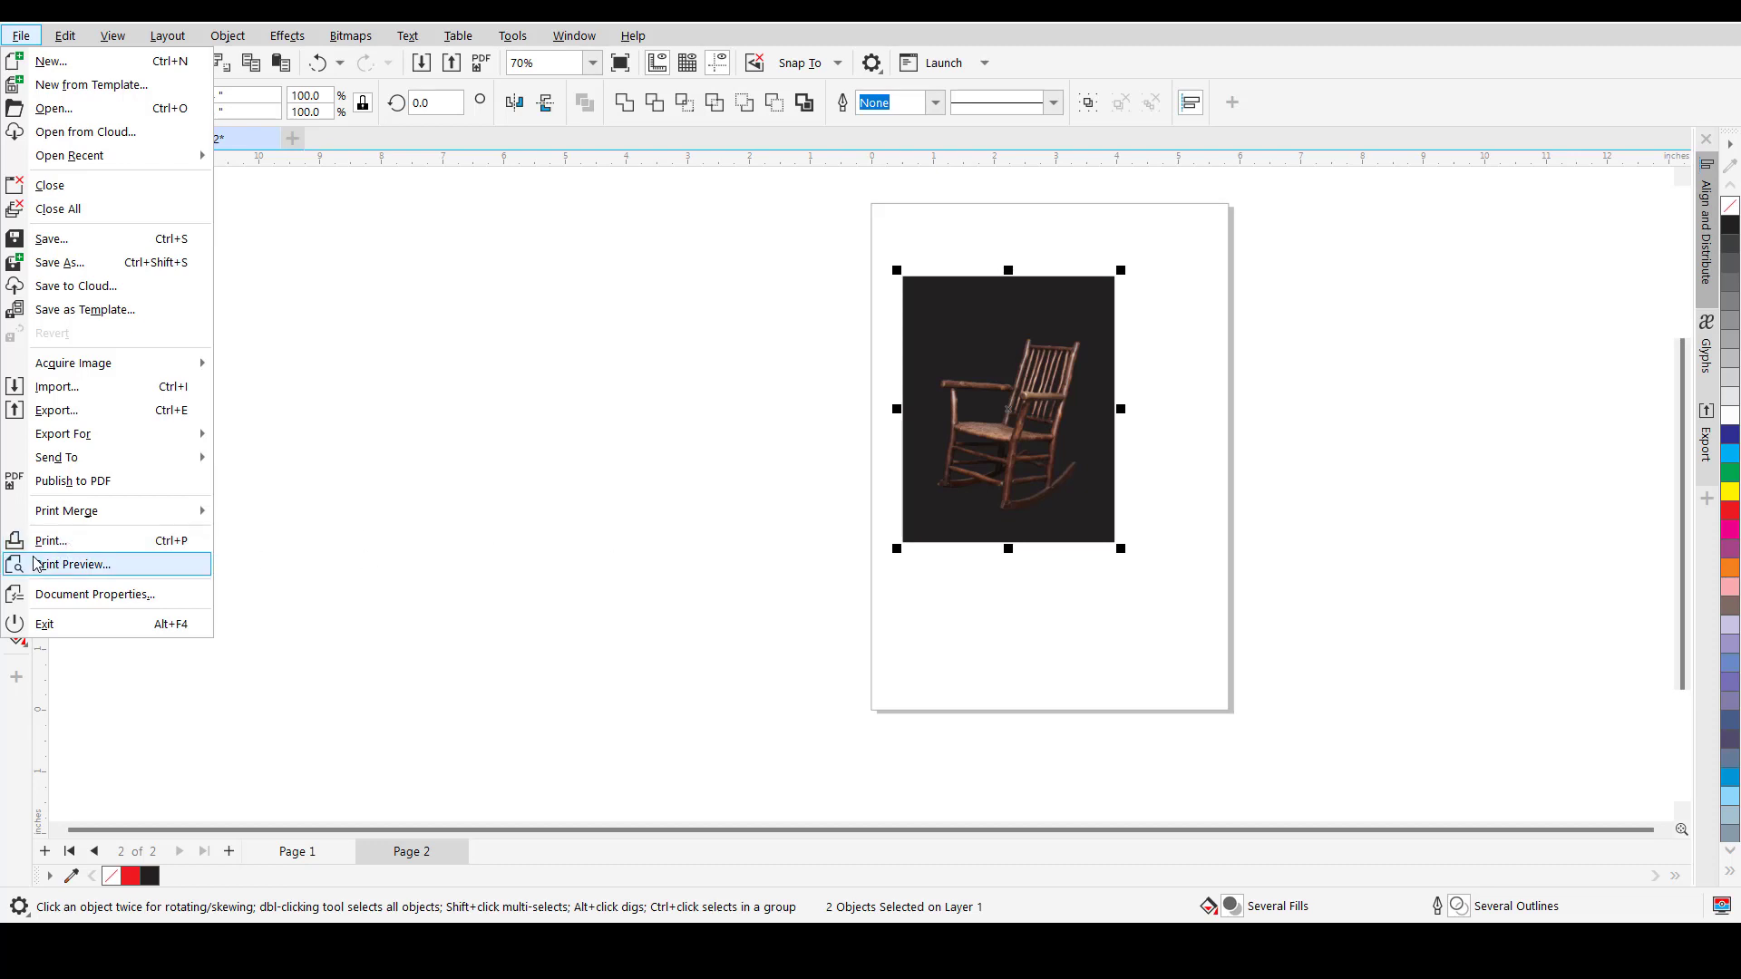
{"action": "left_click", "coordinate": [88, 572]}
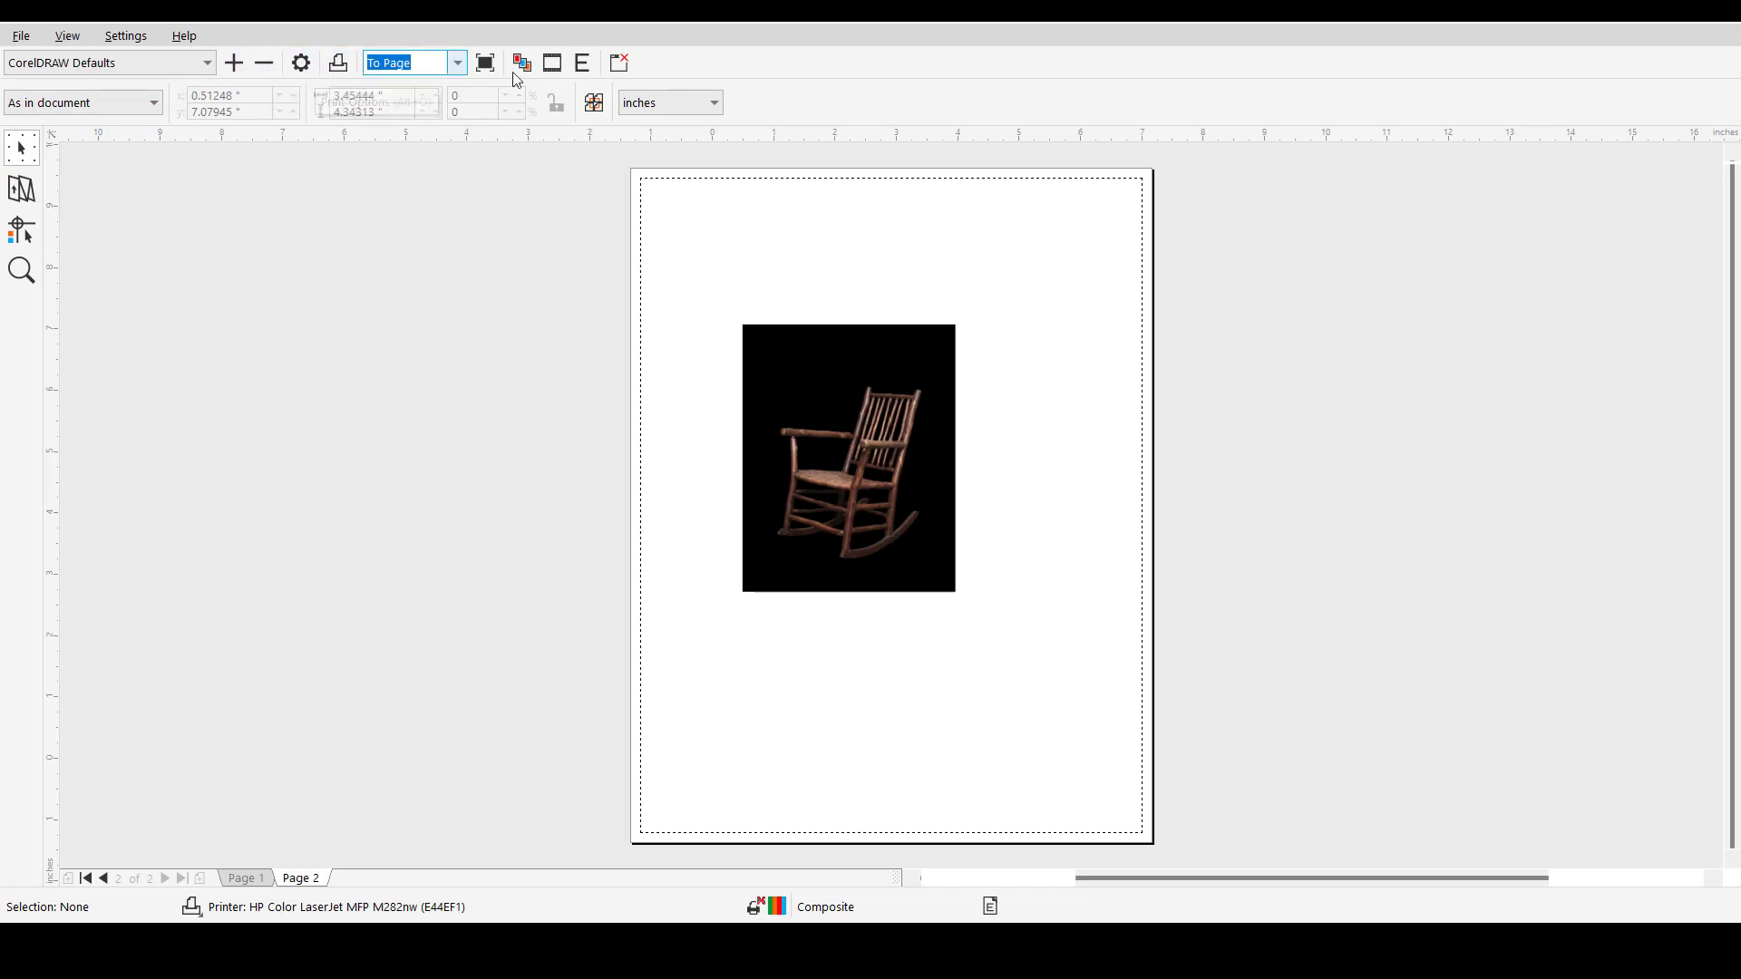
{"action": "right_click", "coordinate": [817, 435]}
{"action": "left_click", "coordinate": [716, 60]}
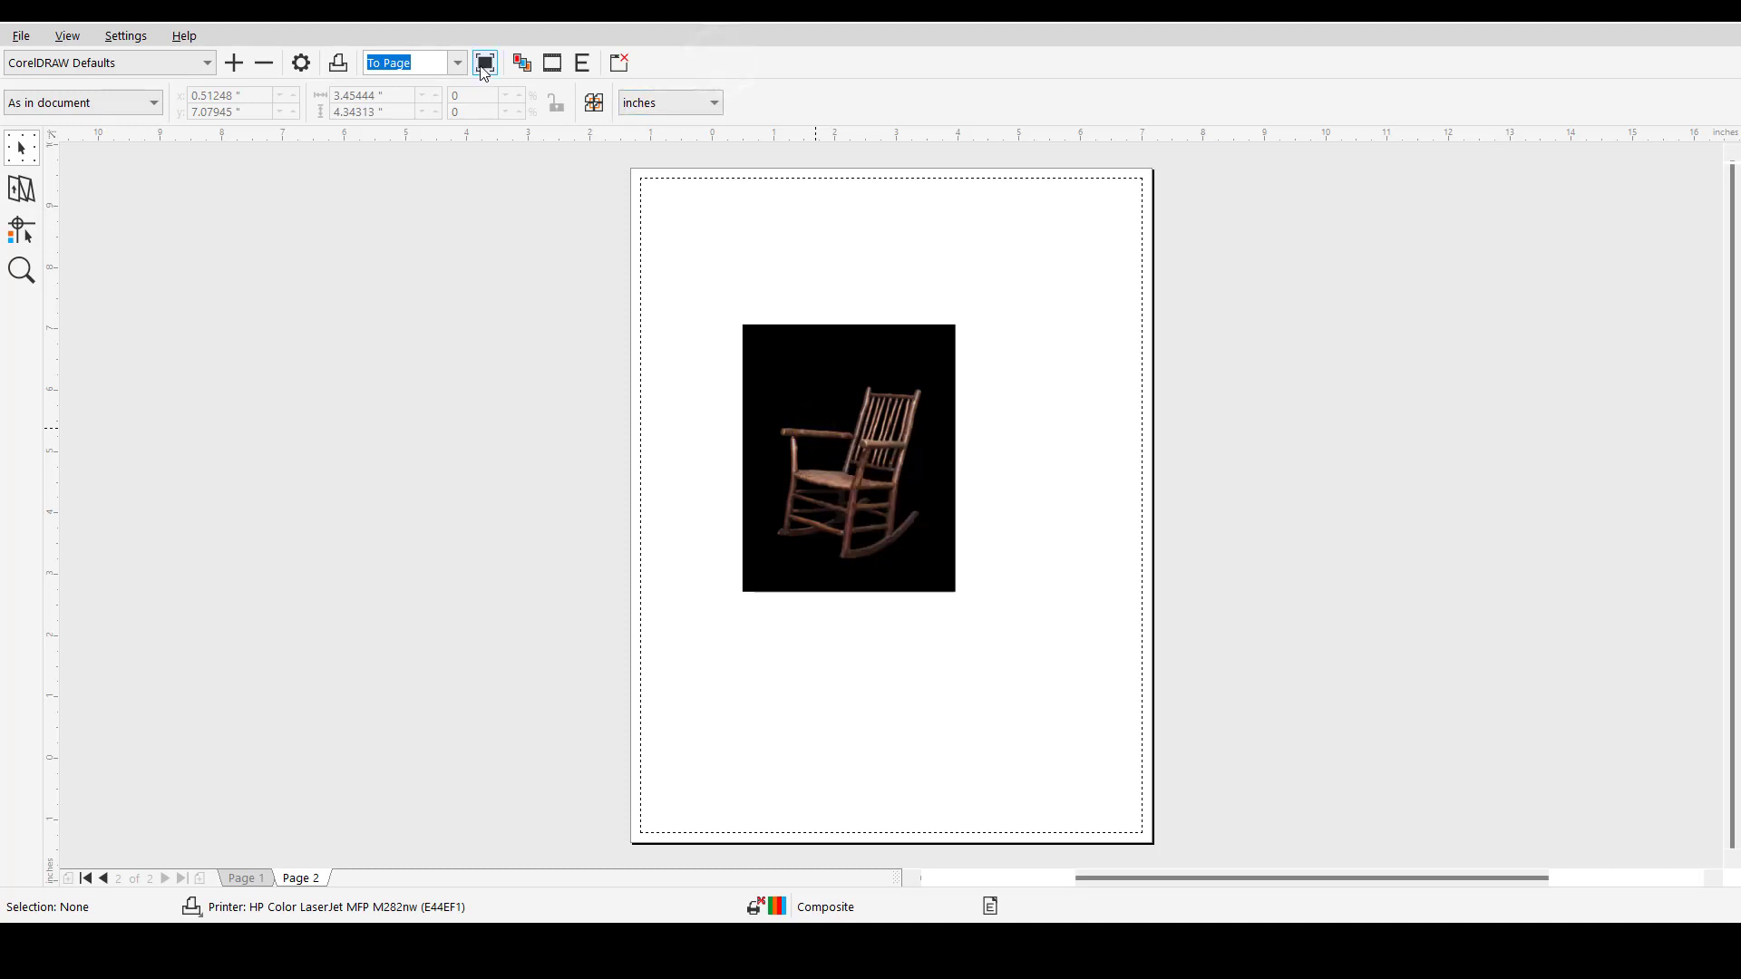
{"action": "left_click", "coordinate": [457, 65]}
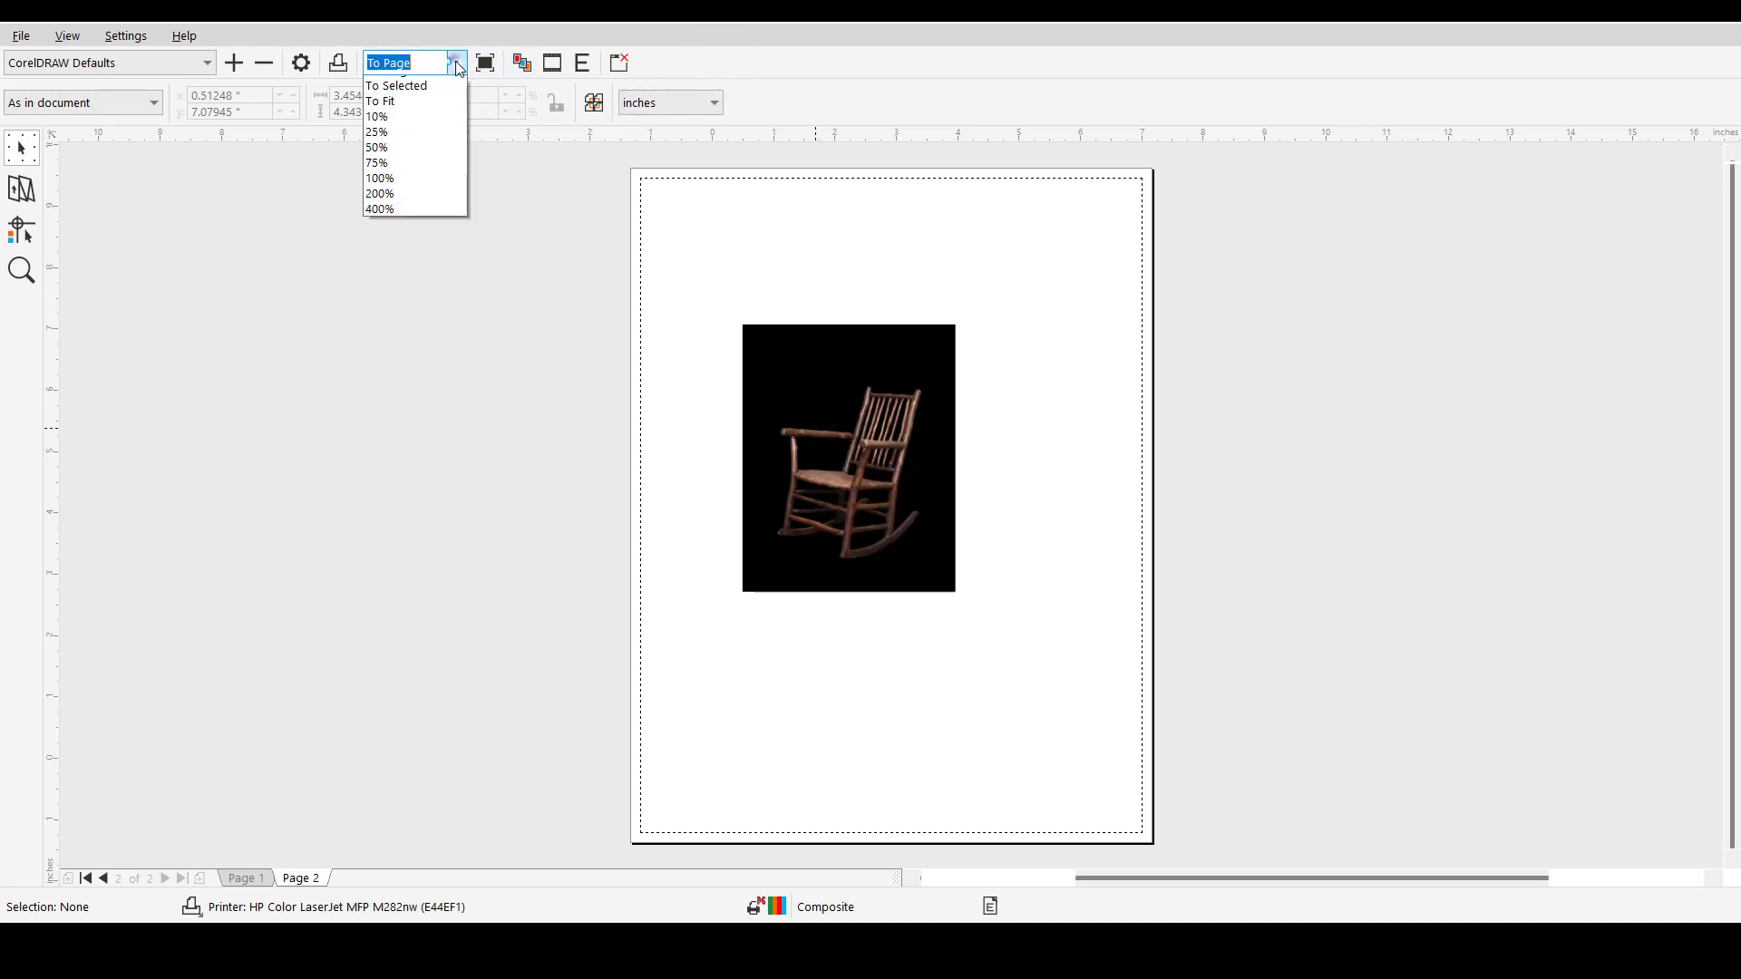
{"action": "left_click", "coordinate": [456, 62]}
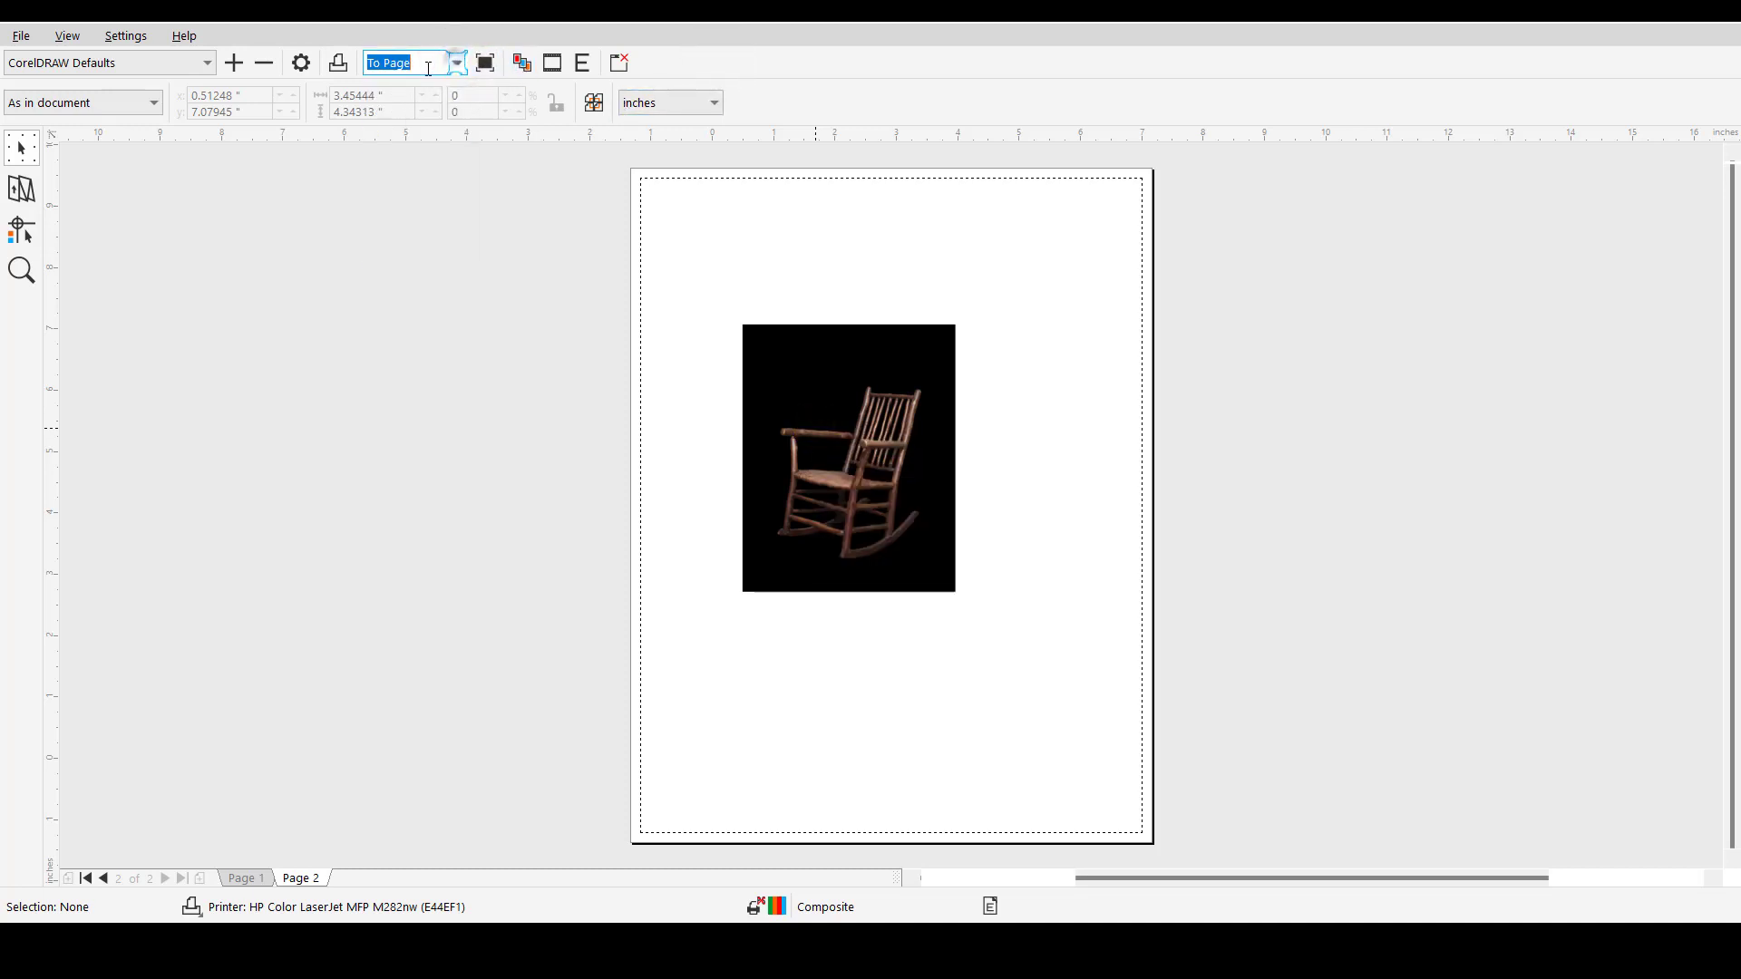
- Review the general and color print options, and turn on Always overprint black in the composite settings
{"action": "left_click", "coordinate": [300, 63]}
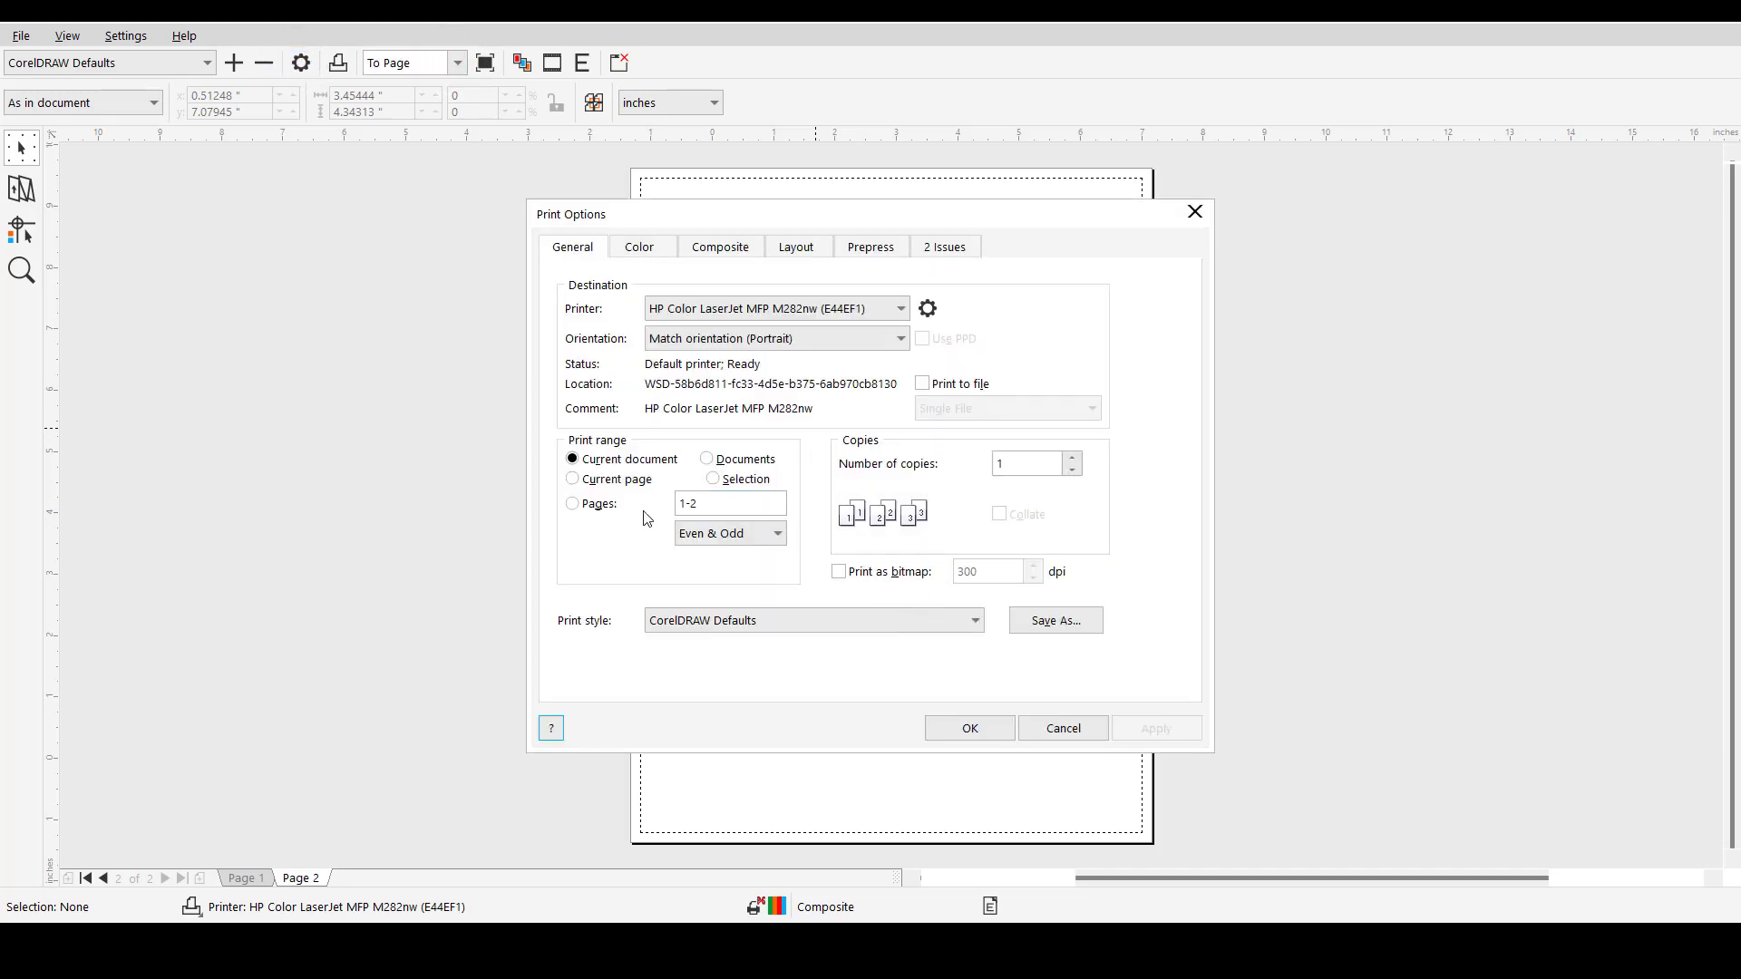
{"action": "left_click", "coordinate": [653, 247]}
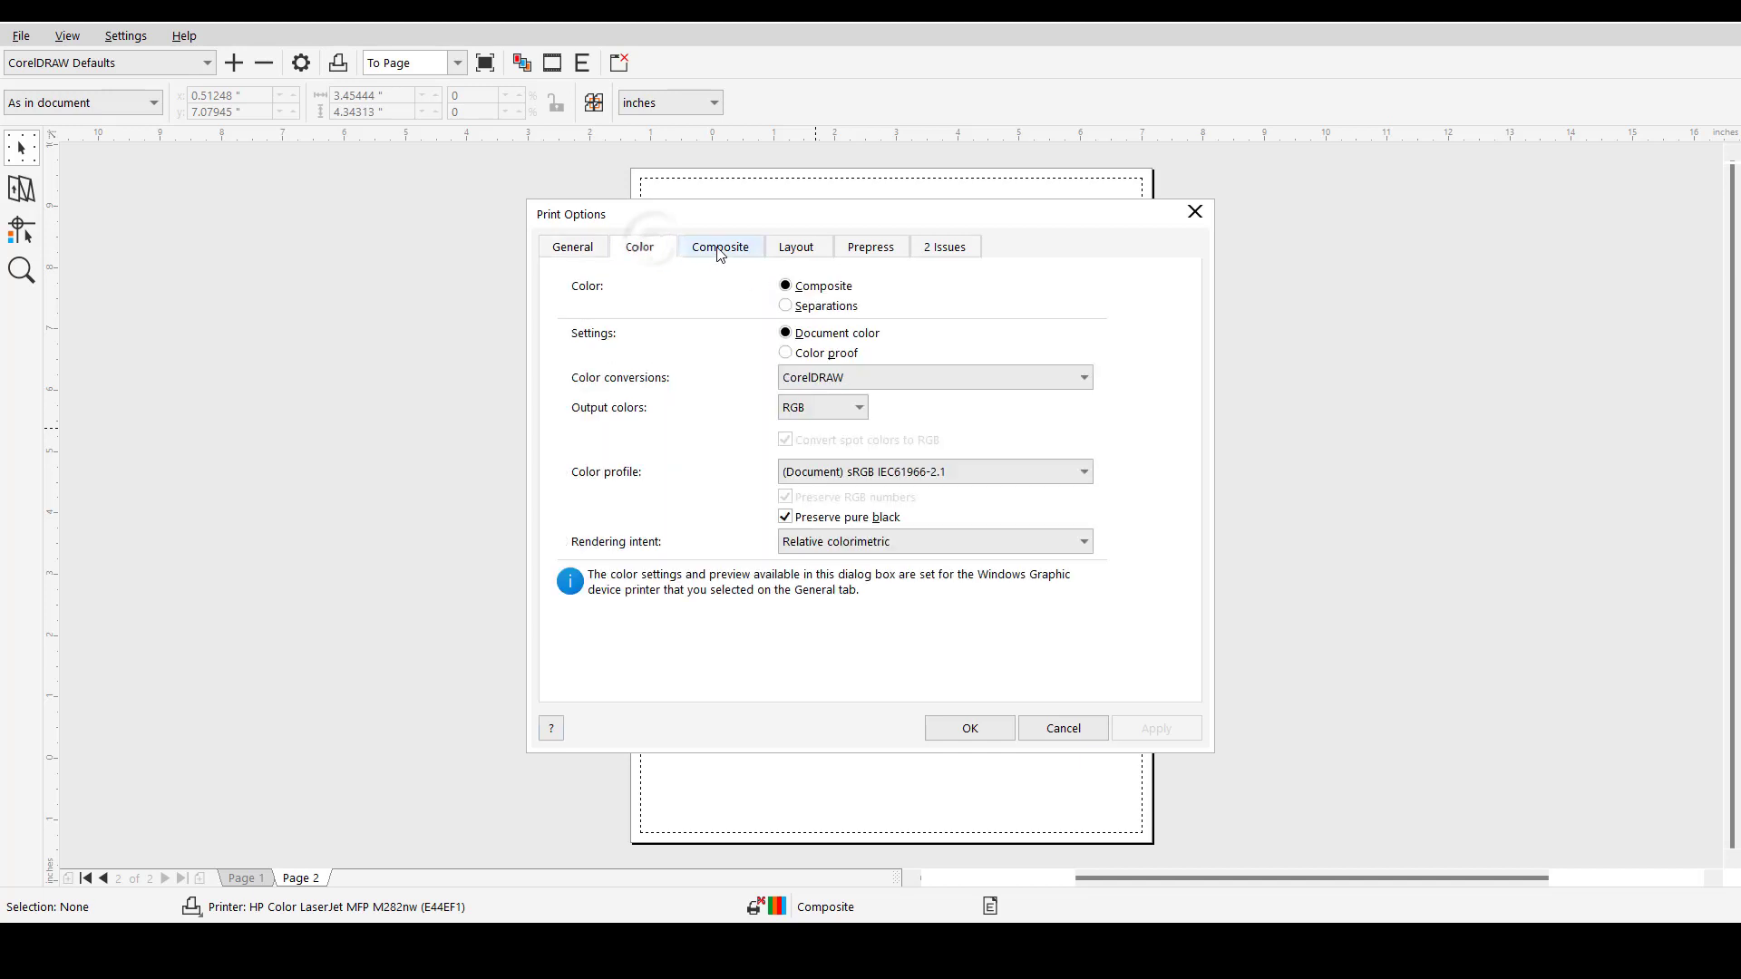
{"action": "left_click", "coordinate": [720, 250]}
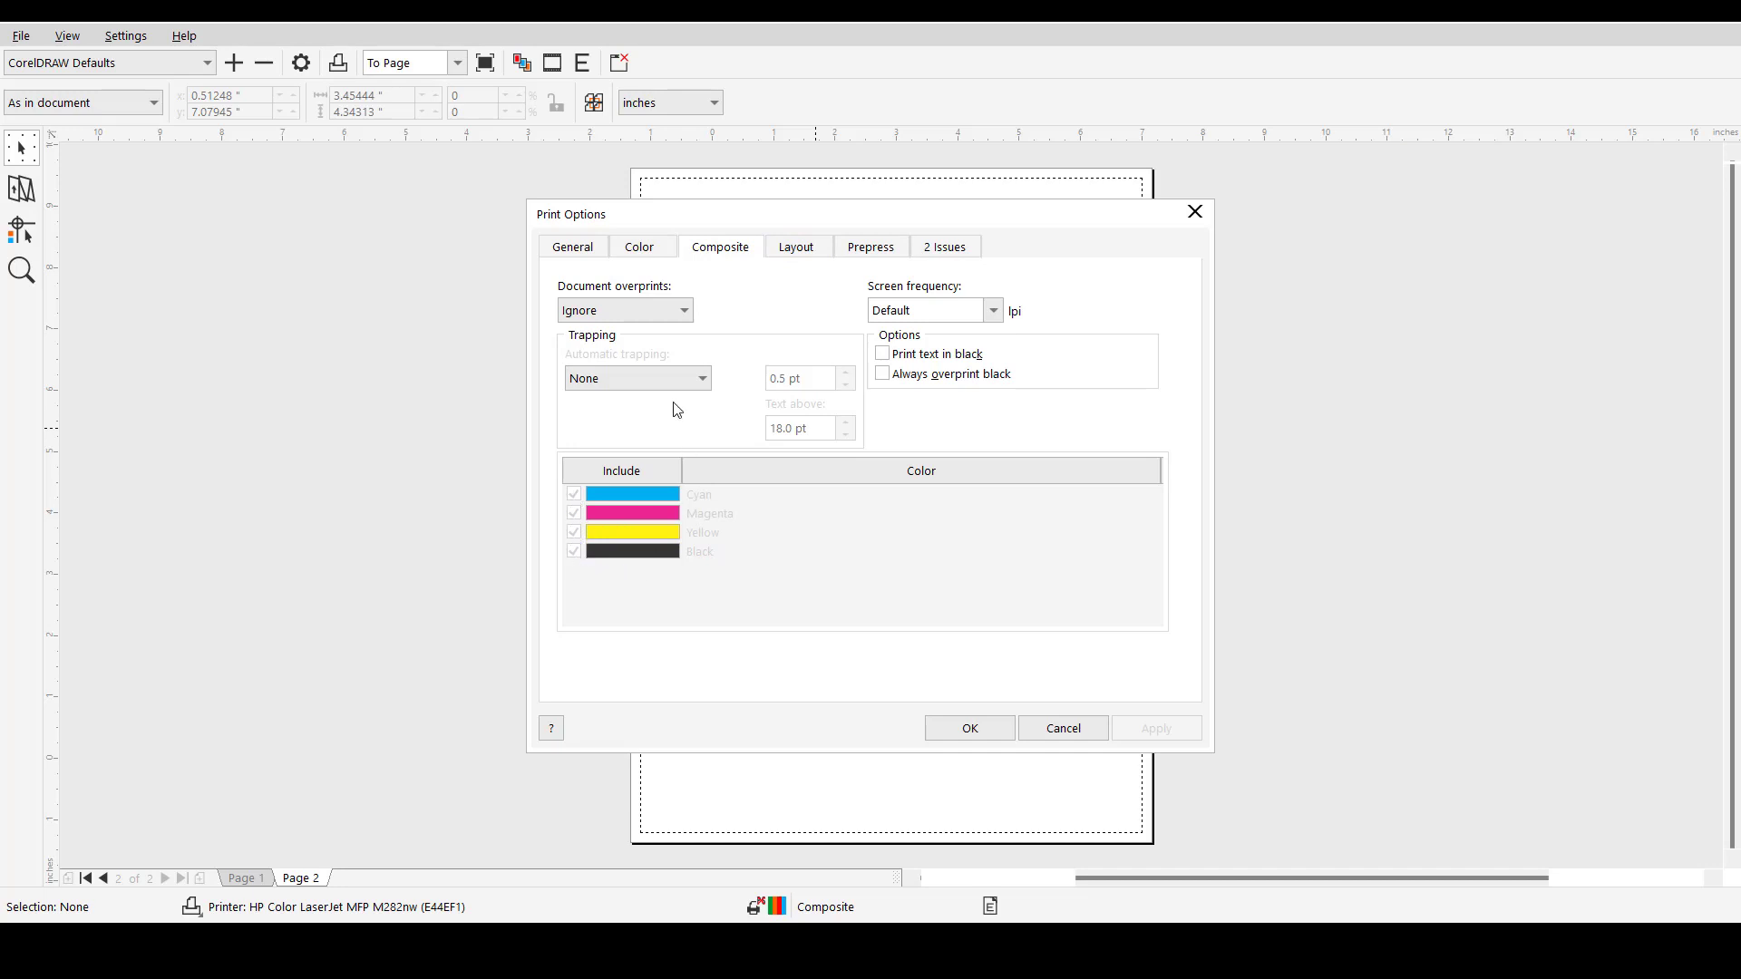
{"action": "left_click", "coordinate": [679, 320]}
{"action": "left_click", "coordinate": [680, 320]}
{"action": "left_click", "coordinate": [930, 377]}
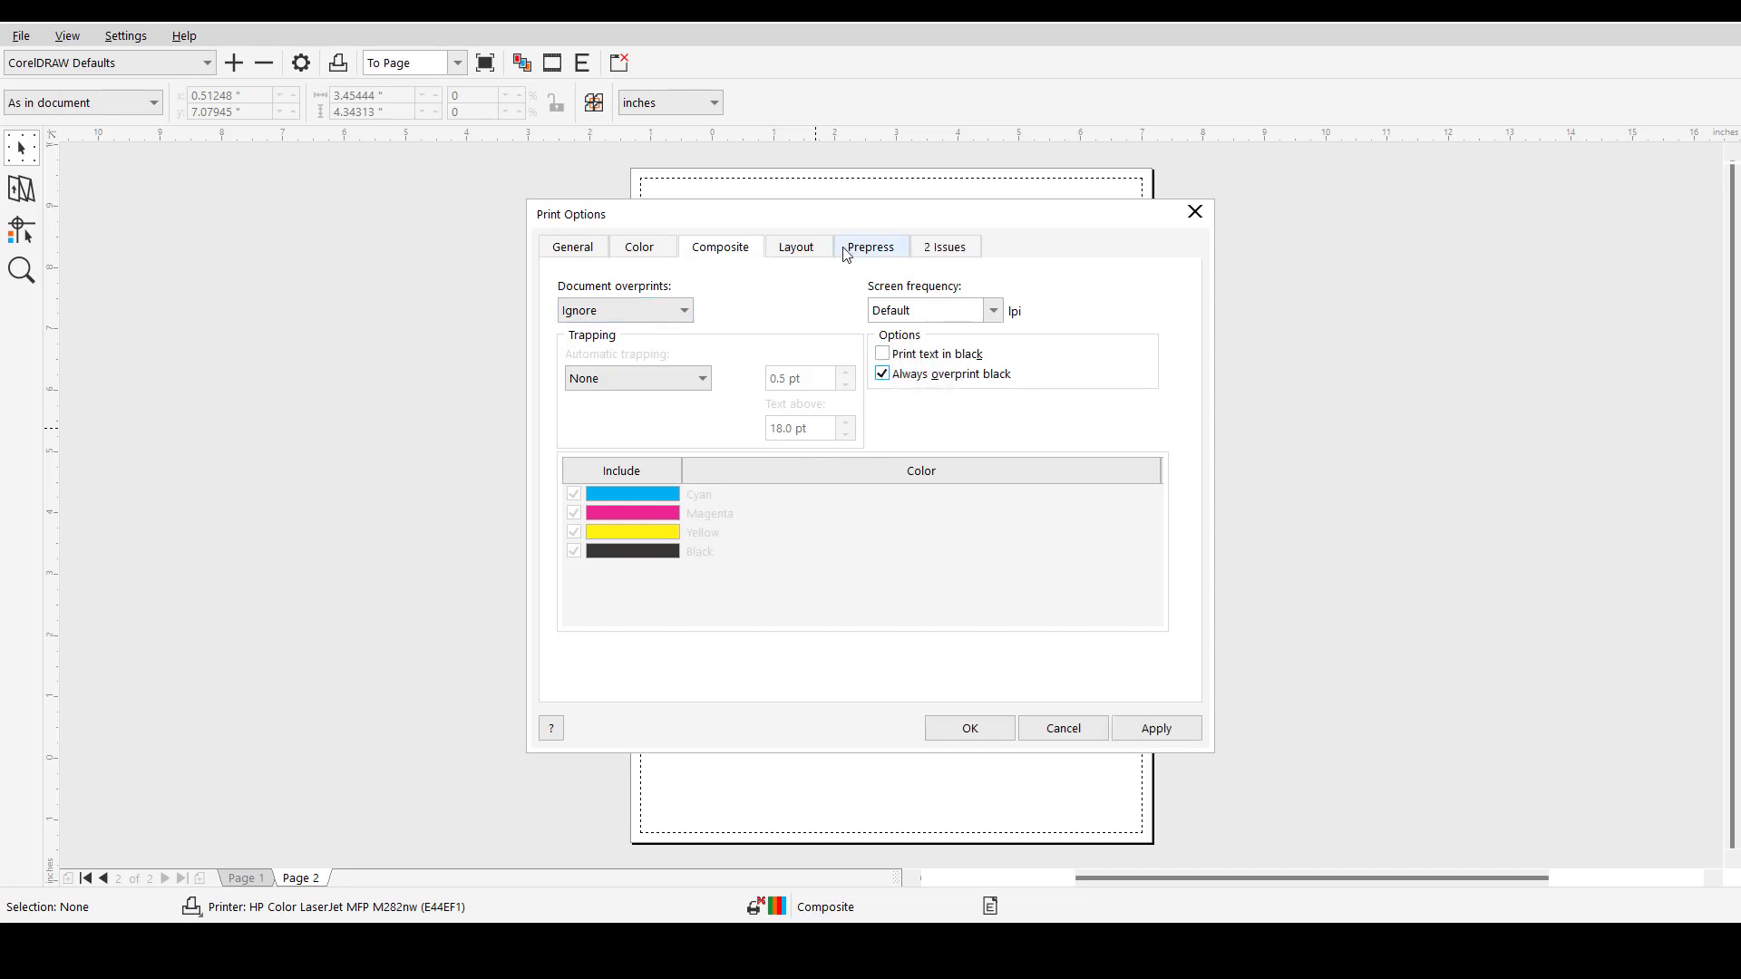
- Review the layout and preflight issues, mirror the printout in the prepress options, and close the print preview
{"action": "left_click", "coordinate": [797, 258]}
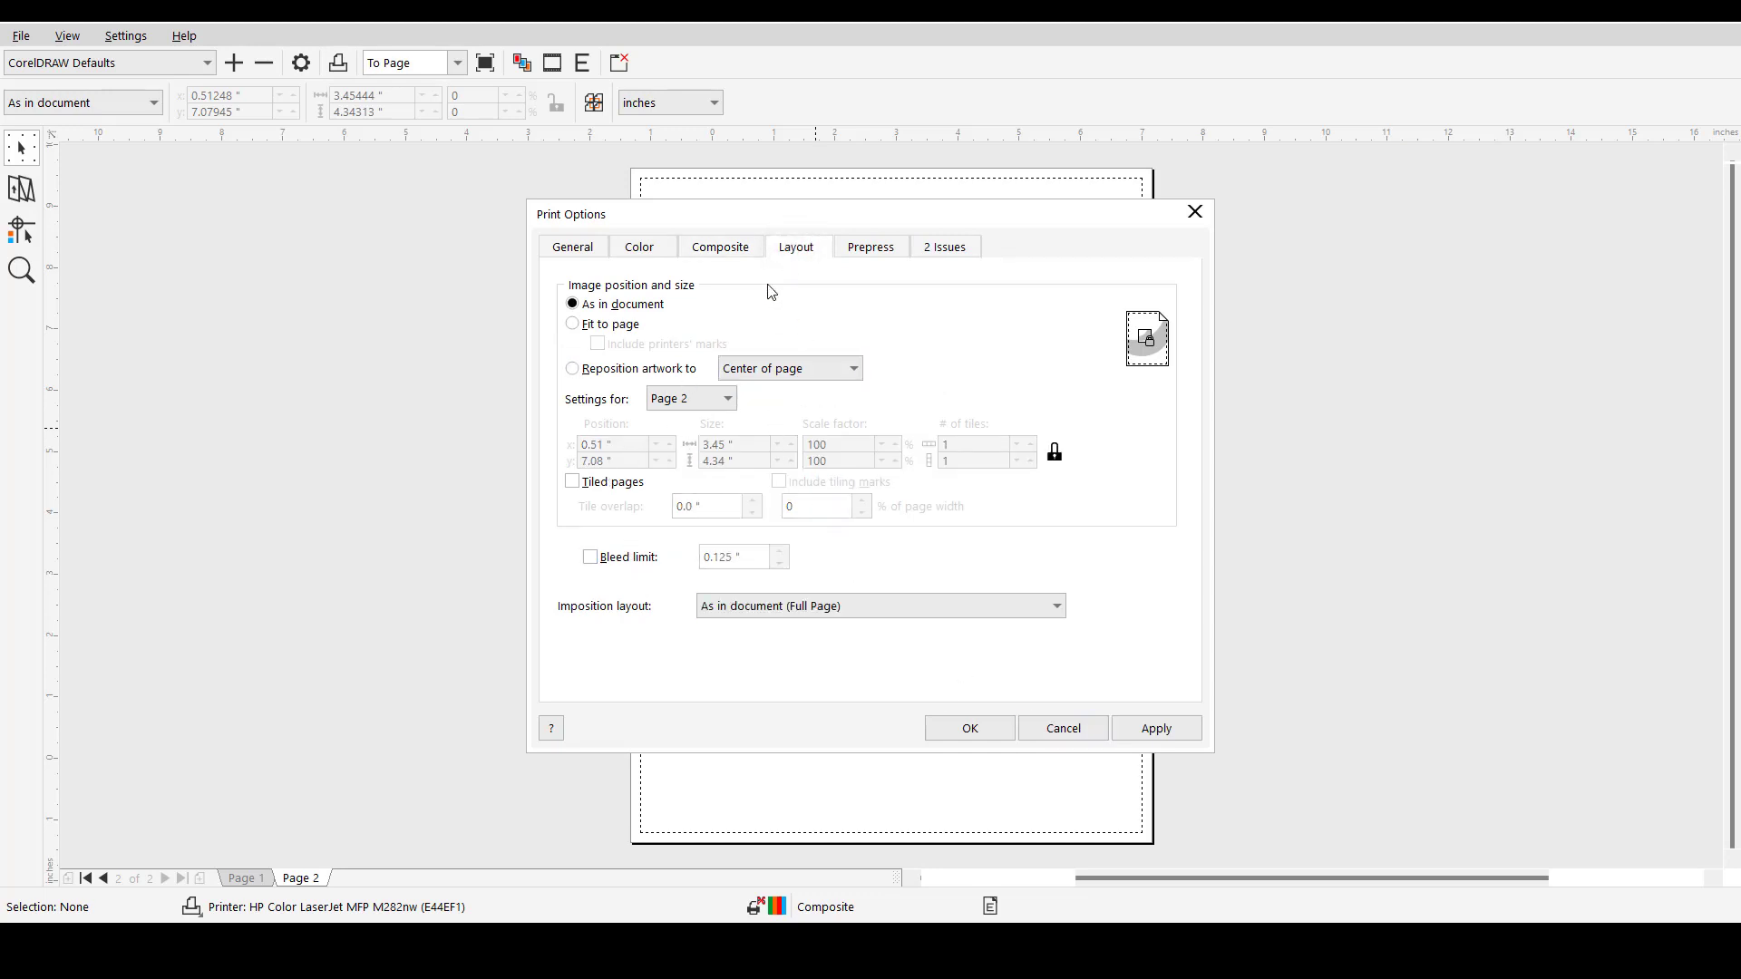
{"action": "left_click", "coordinate": [870, 248]}
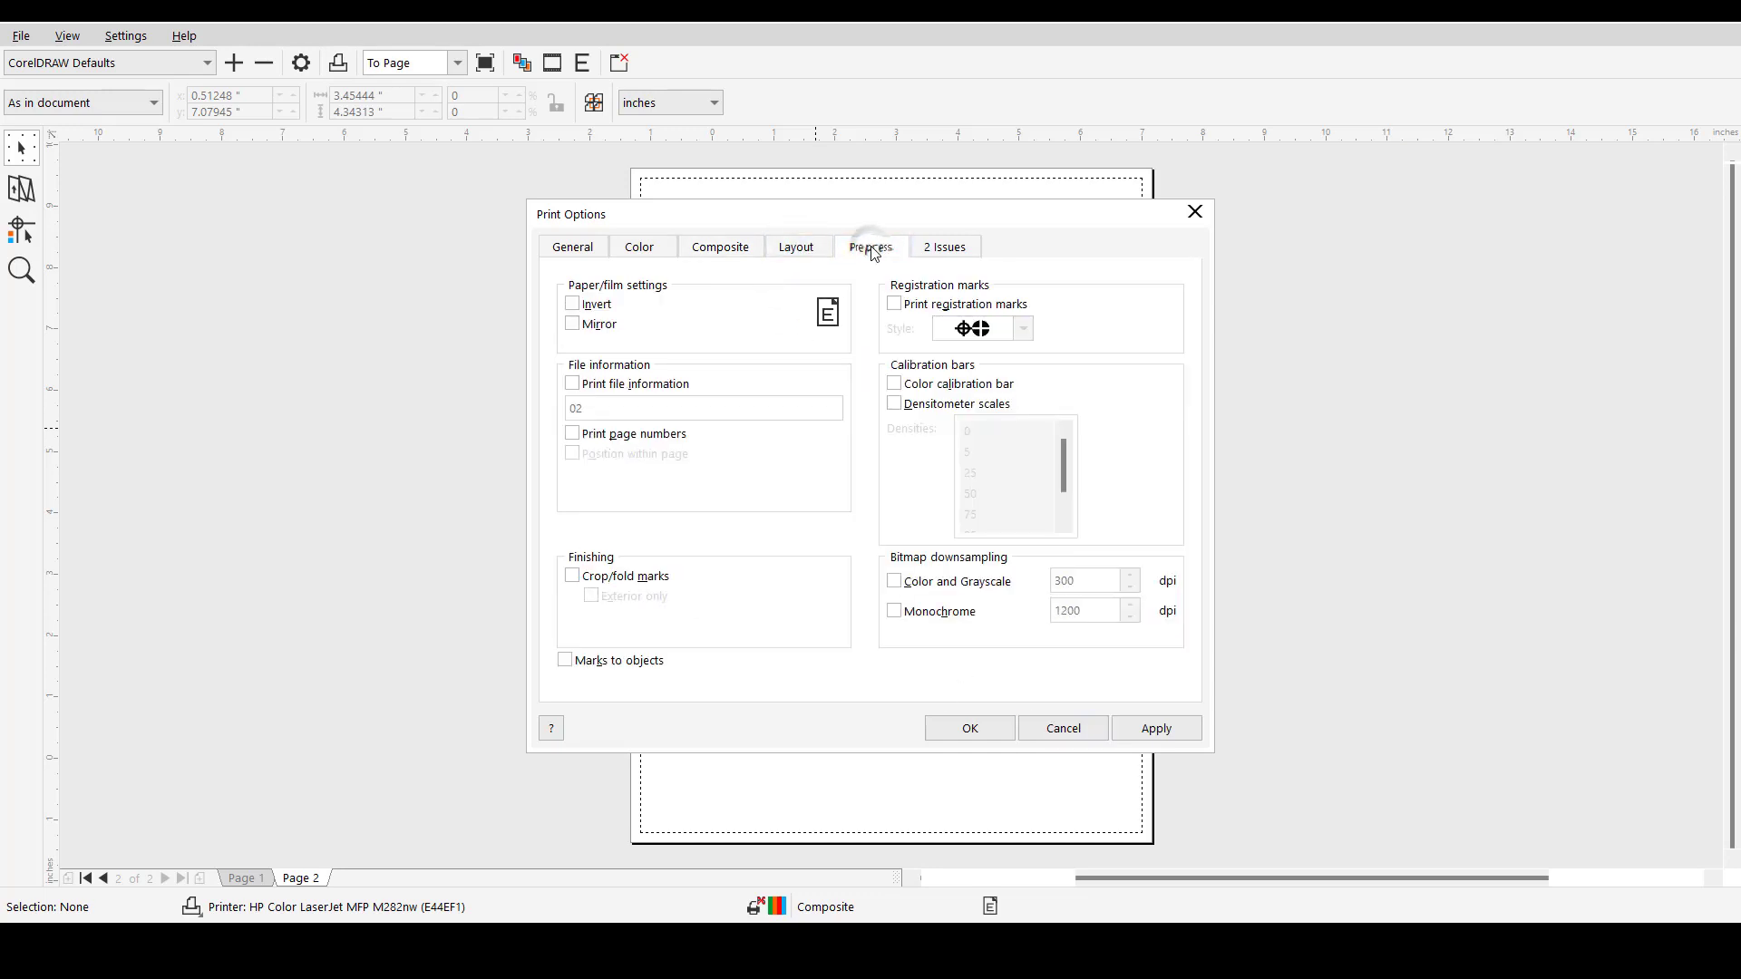
{"action": "left_click", "coordinate": [957, 252]}
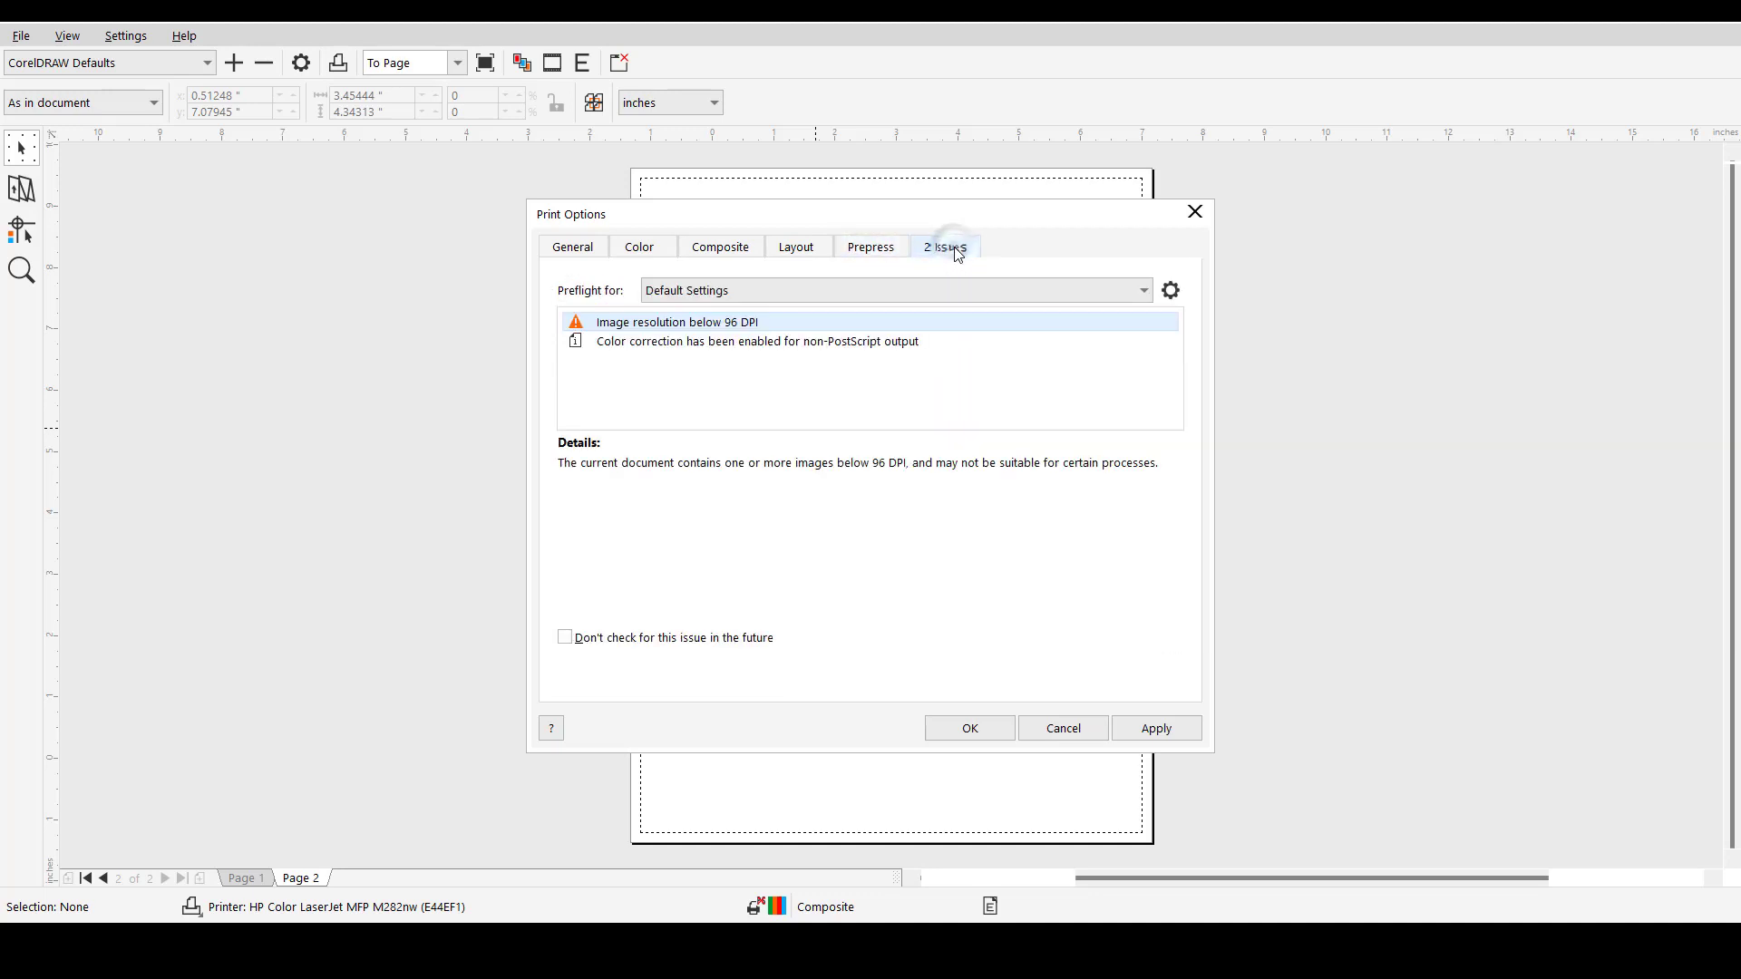
{"action": "left_click", "coordinate": [871, 250]}
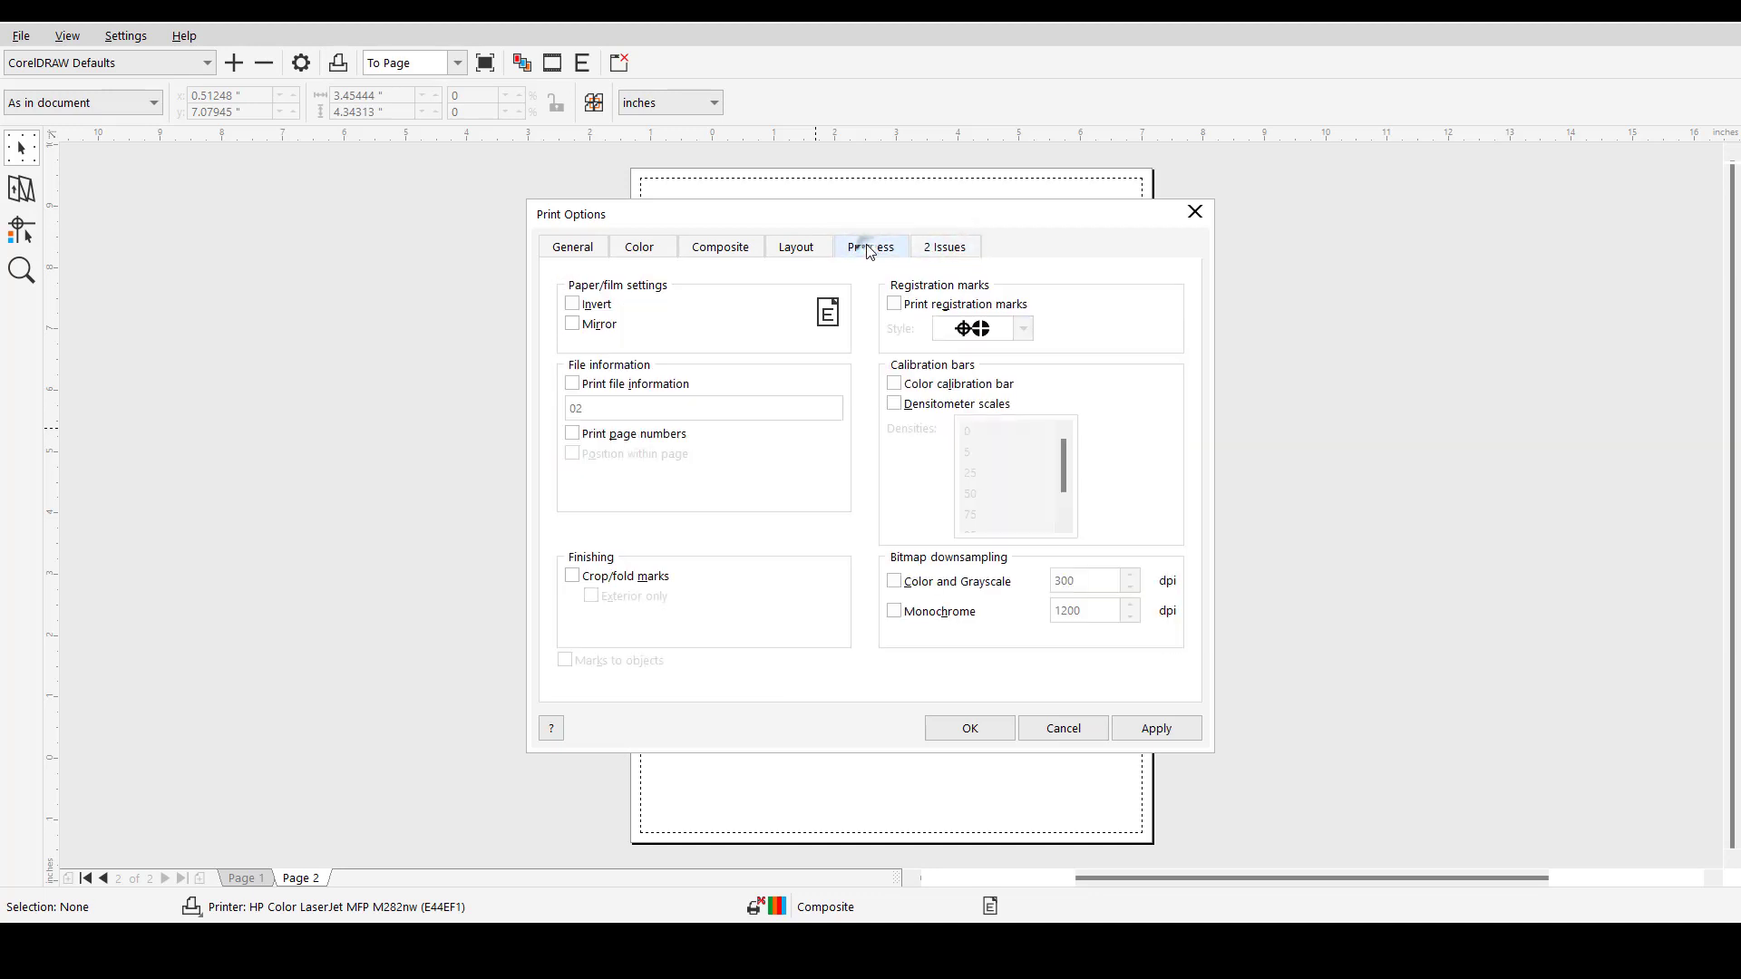
{"action": "left_click", "coordinate": [574, 326]}
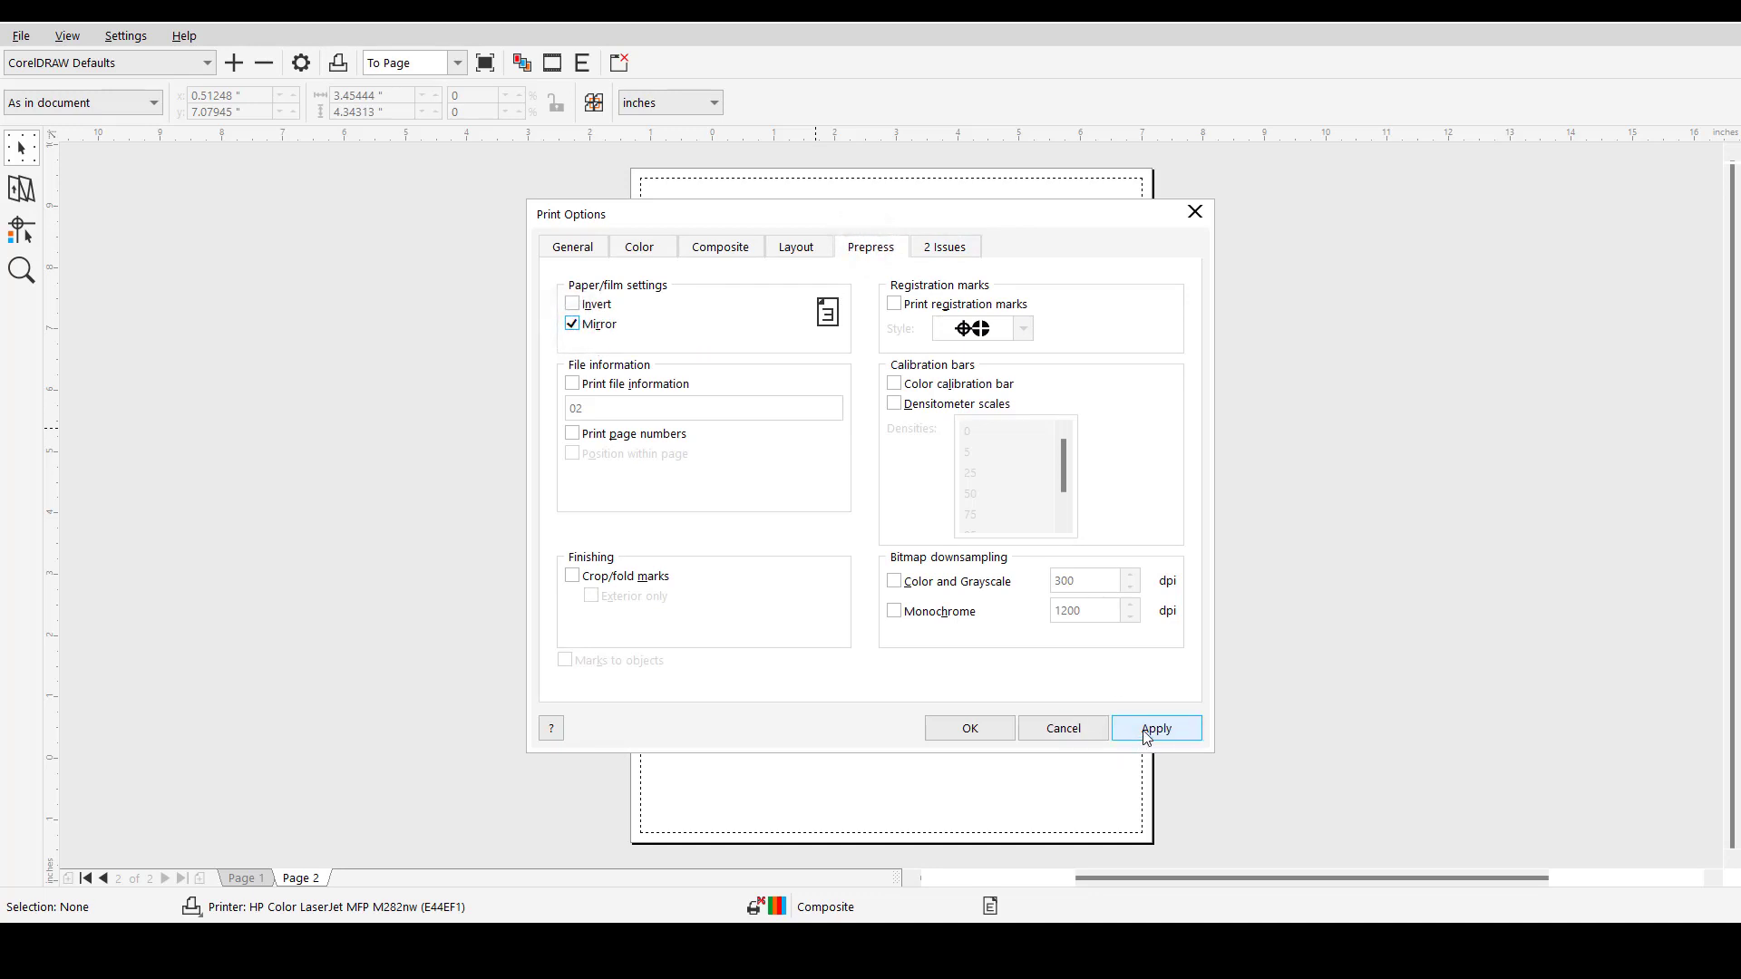
{"action": "left_click", "coordinate": [984, 730]}
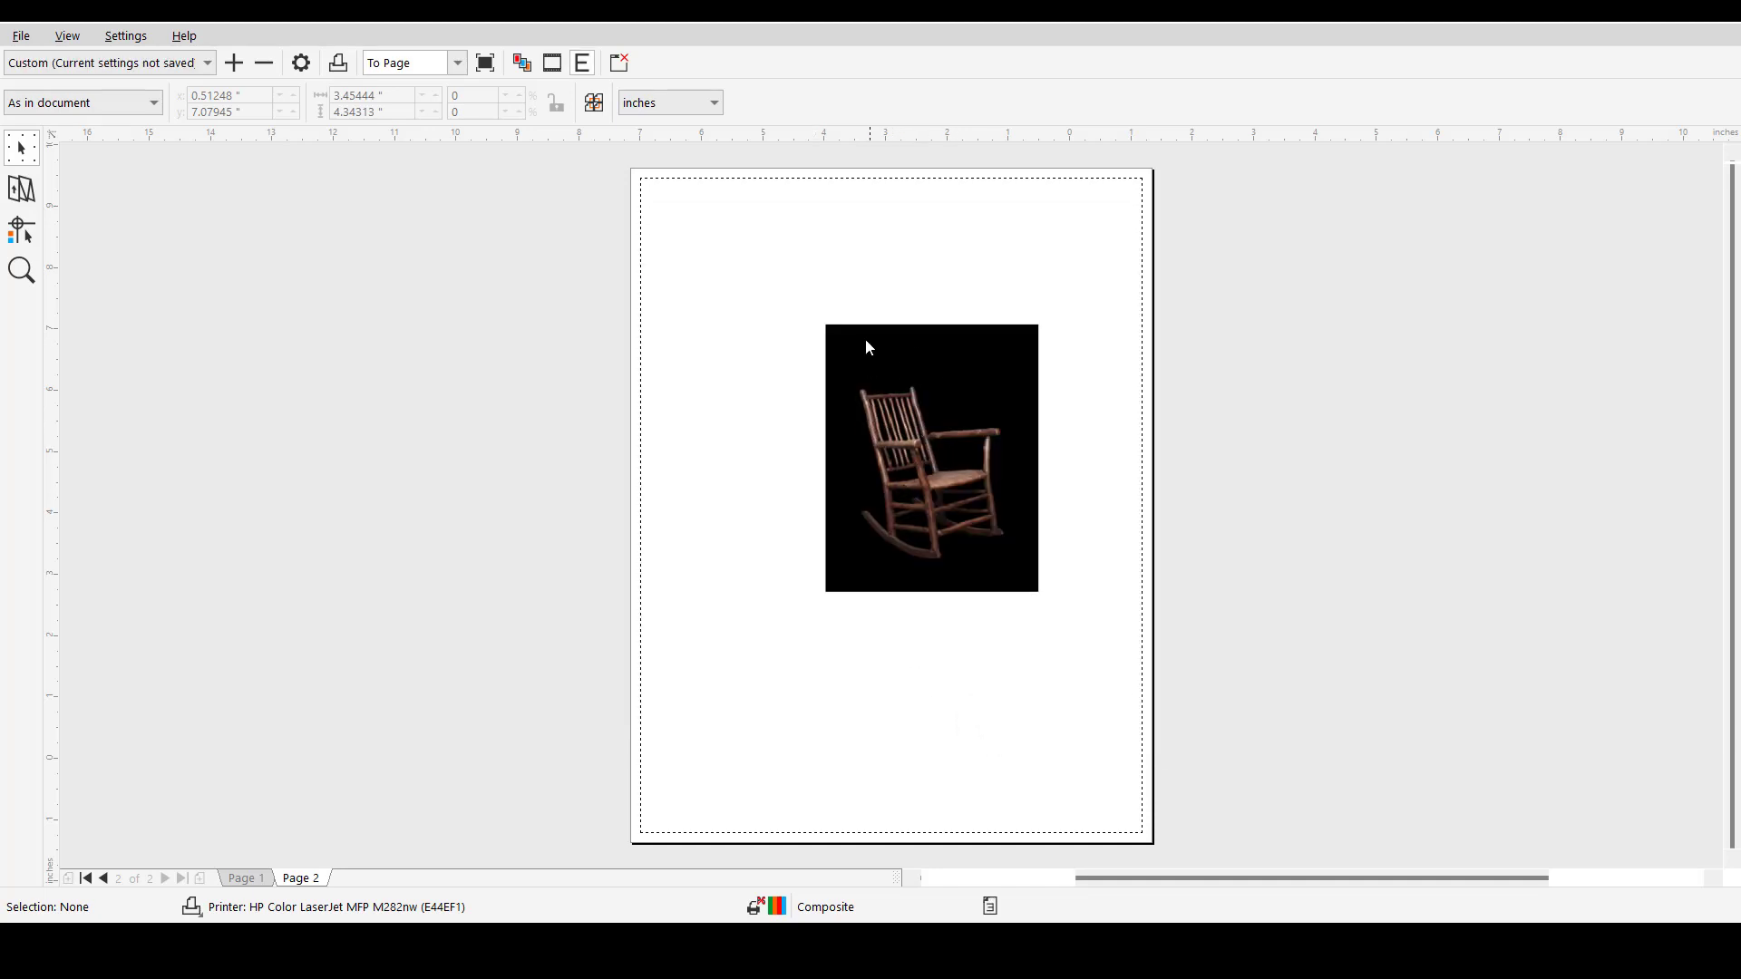
{"action": "left_click", "coordinate": [621, 63]}
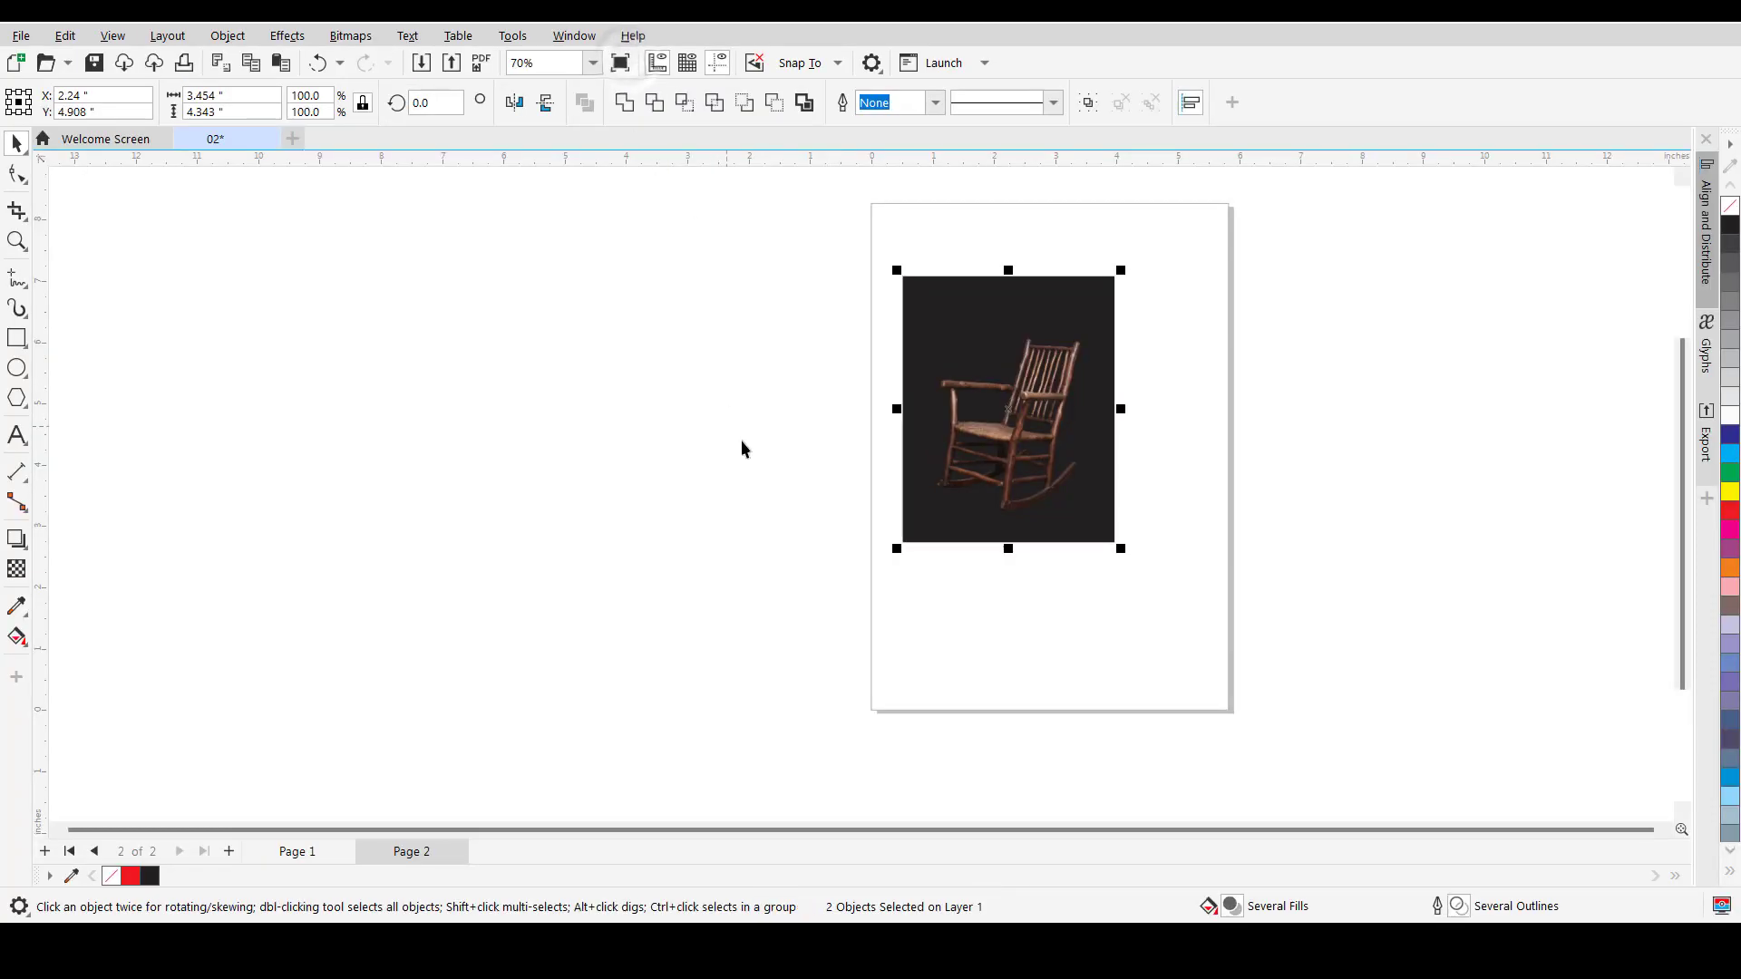
- Move the chair artwork and its background together down and to the right, to about X 2.95 and Y 4.30 inches
{"action": "left_click_drag", "start_coordinate": [831, 237], "coordinate": [1134, 541]}
{"action": "left_click_drag", "start_coordinate": [1043, 502], "coordinate": [1084, 536]}
- Examine the document properties from the file details through to the Corel Content section, and cancel without changes
{"action": "left_click", "coordinate": [20, 36]}
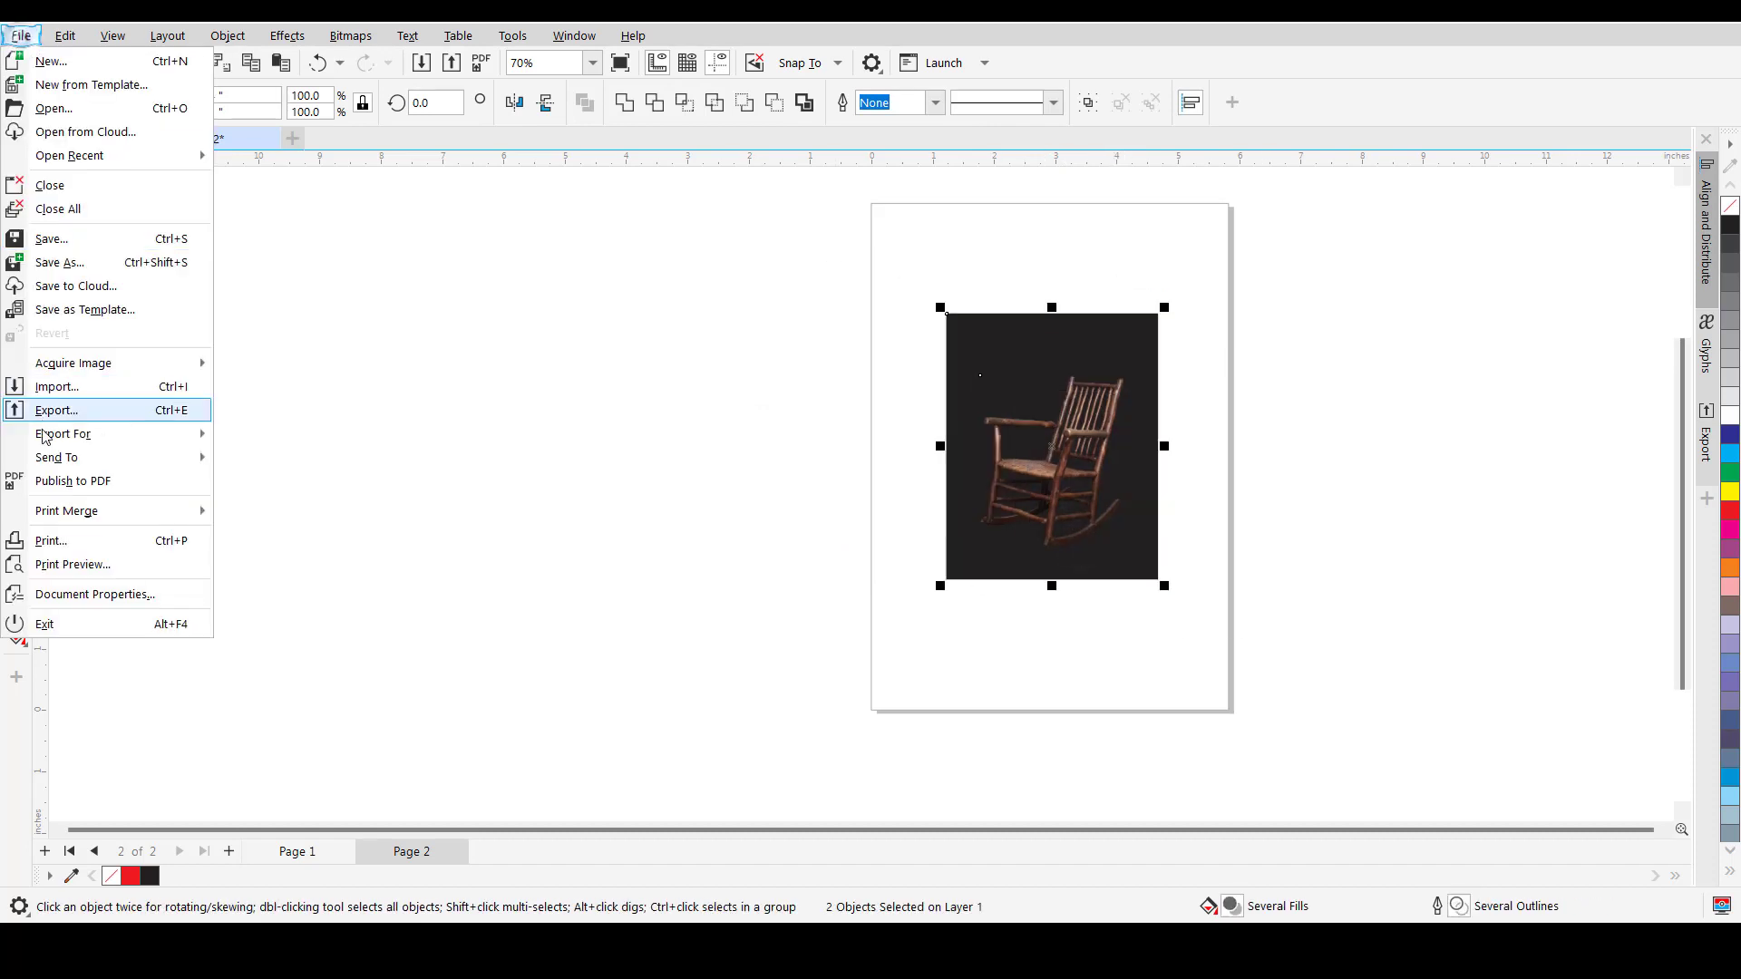
{"action": "left_click", "coordinate": [95, 594]}
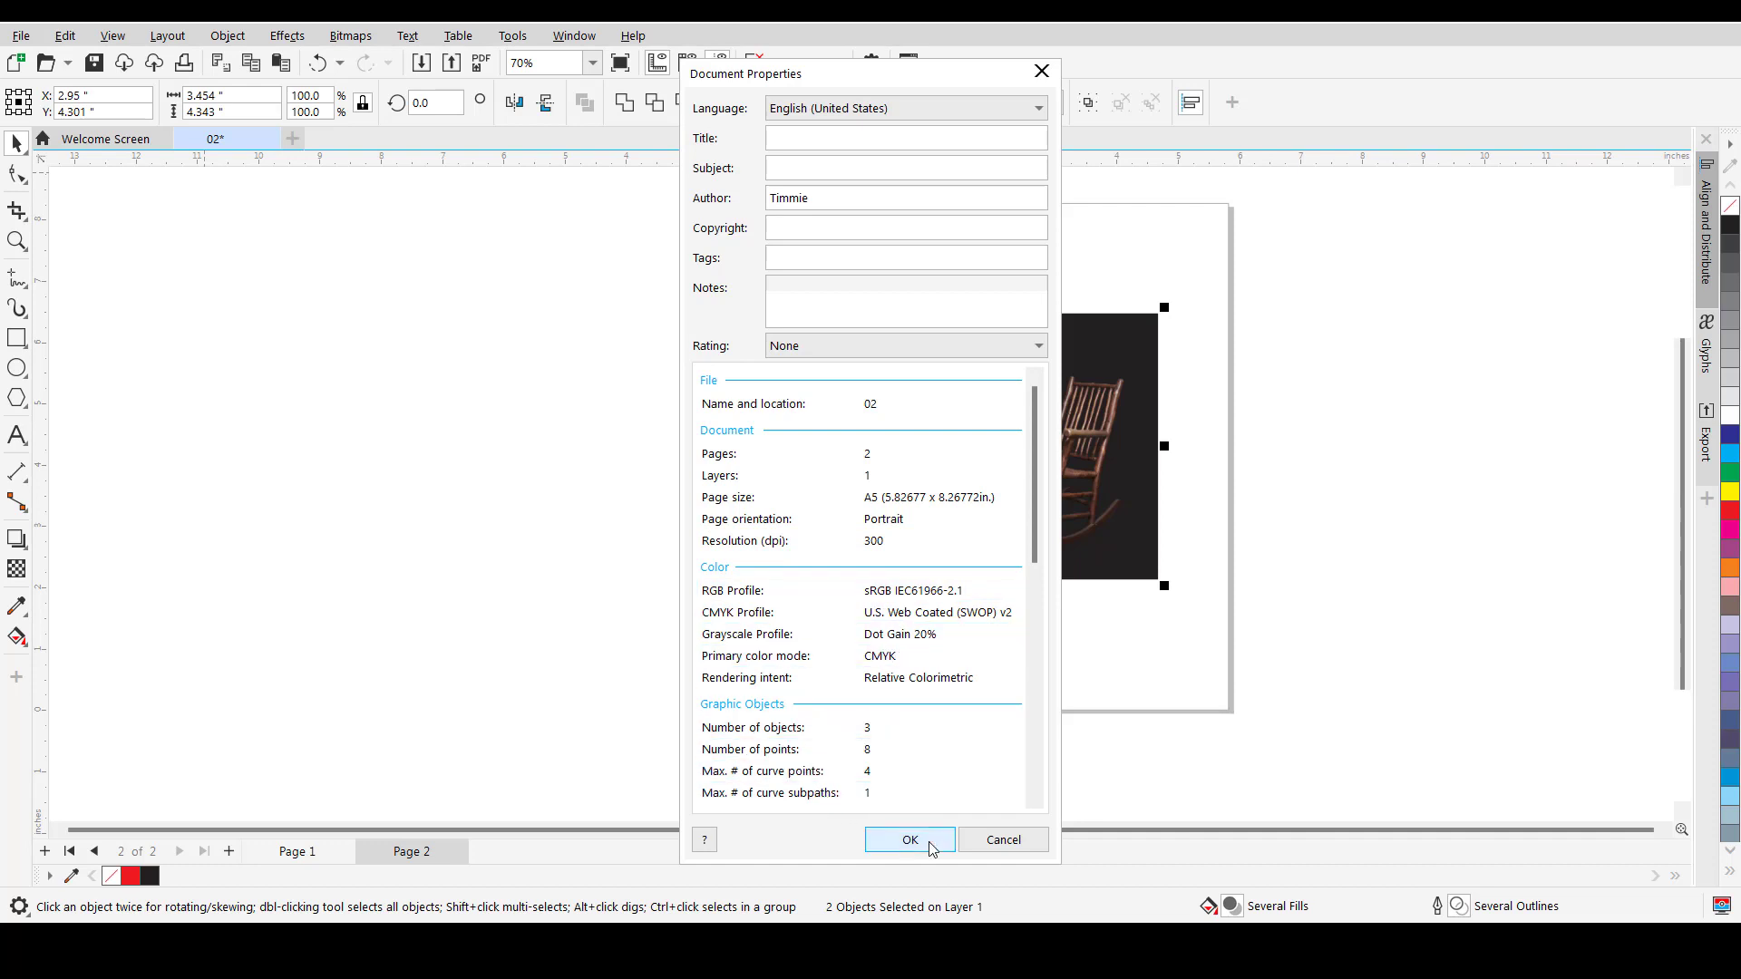
{"action": "left_click_drag", "start_coordinate": [1038, 533], "coordinate": [1043, 788]}
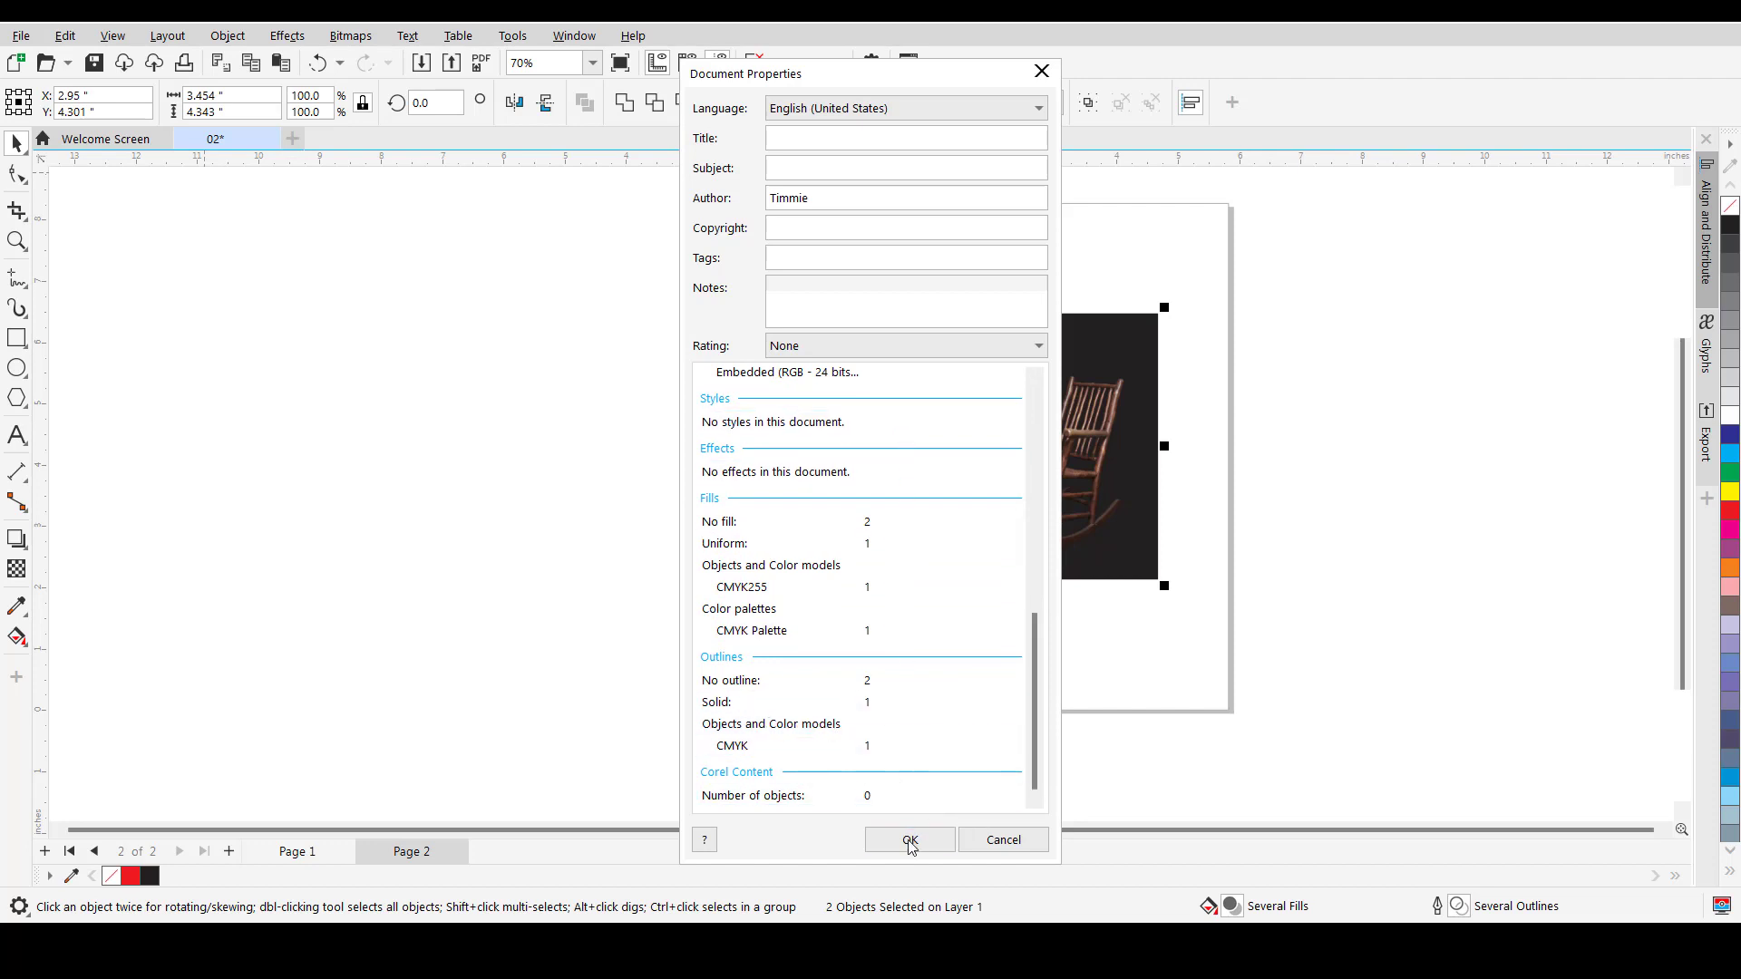
{"action": "left_click", "coordinate": [1034, 843]}
- View the Exit command without running it and deselect the chair artwork
{"action": "left_click", "coordinate": [16, 35]}
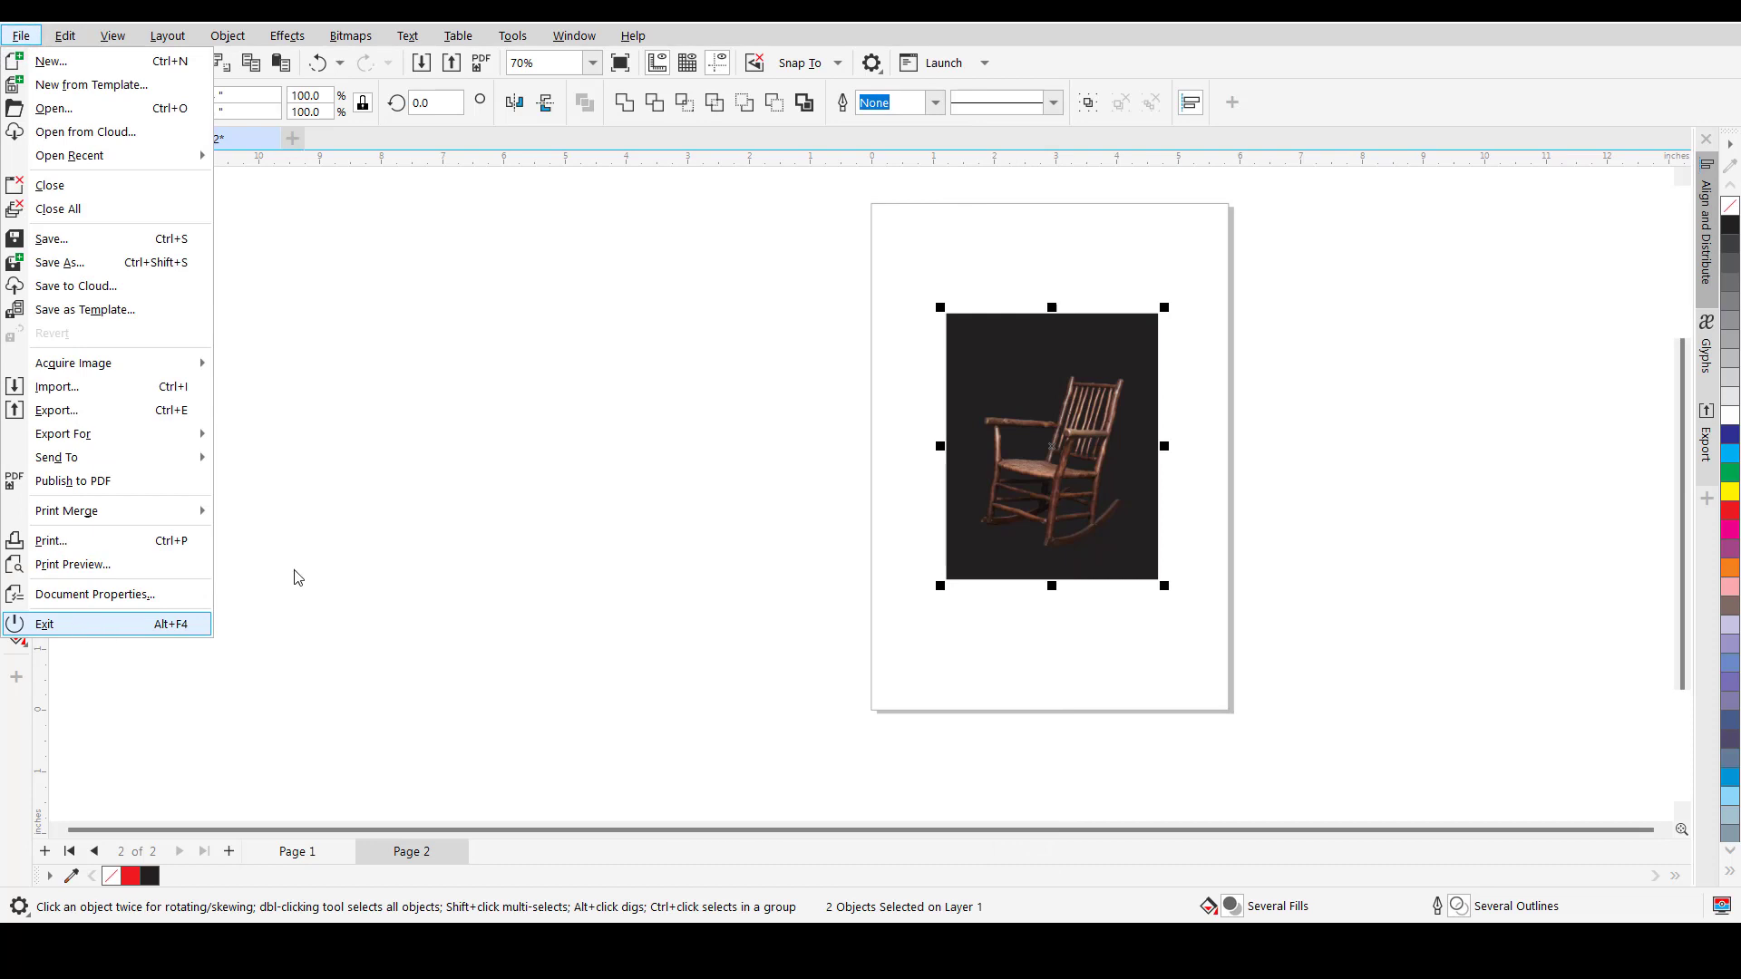
{"action": "left_click", "coordinate": [630, 385]}
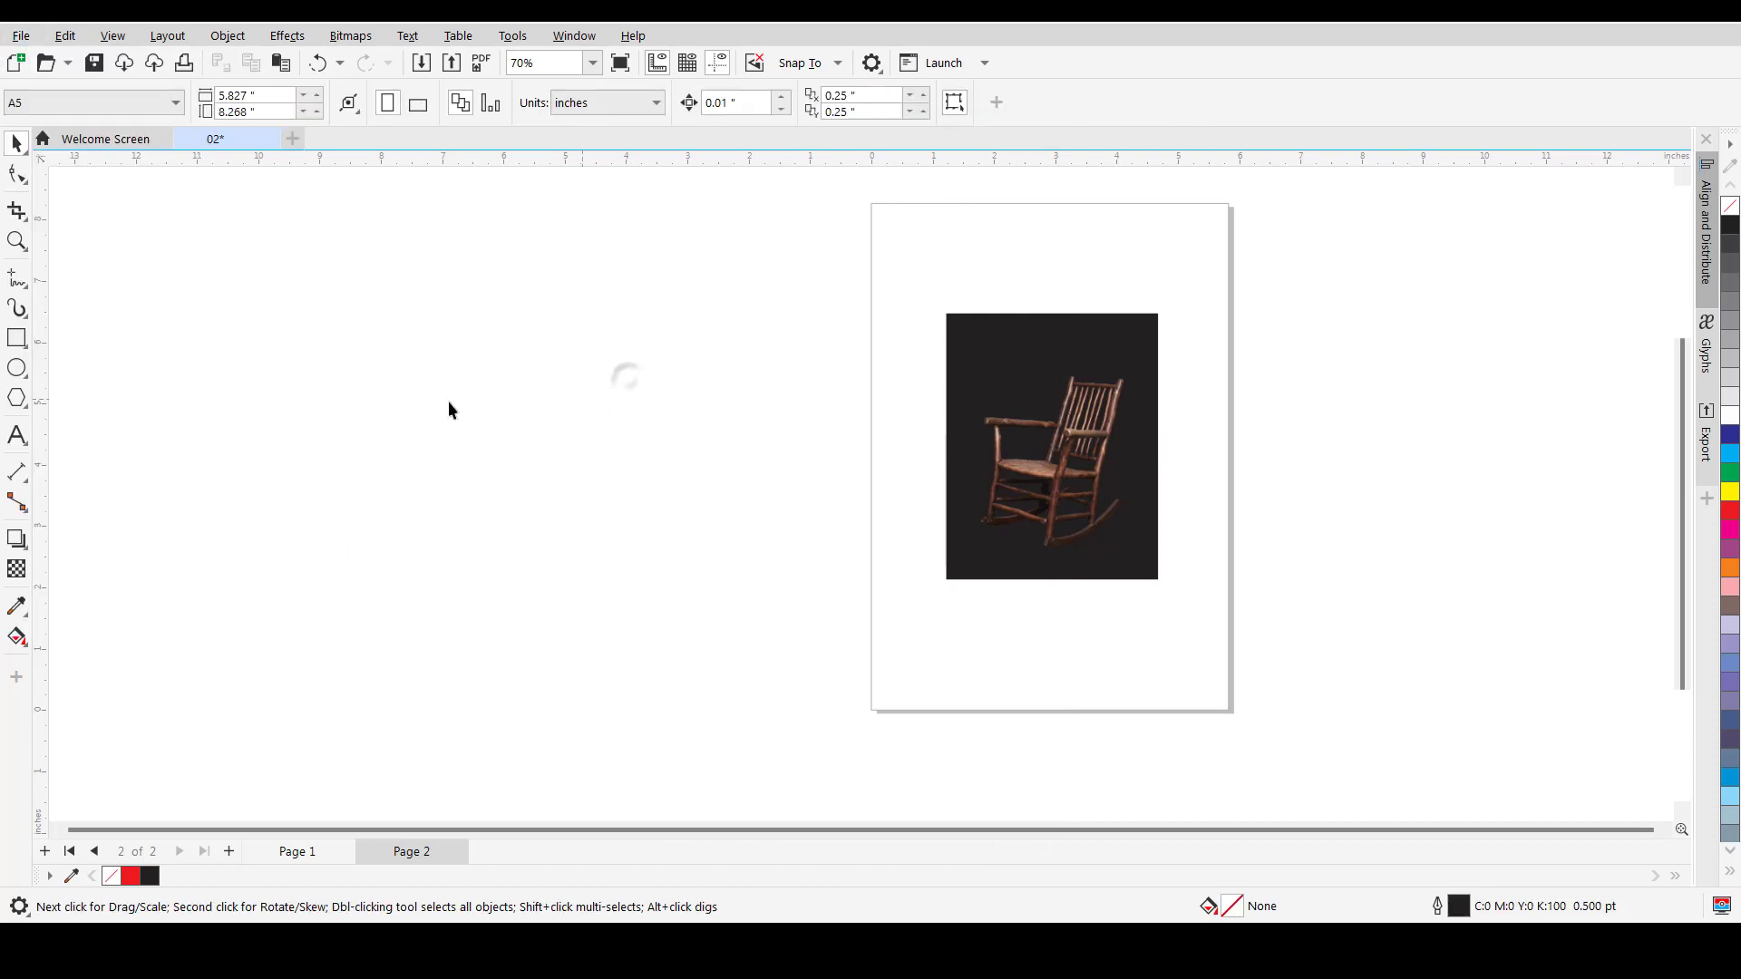
{"action": "left_click", "coordinate": [18, 34]}
{"action": "left_click", "coordinate": [640, 456]}
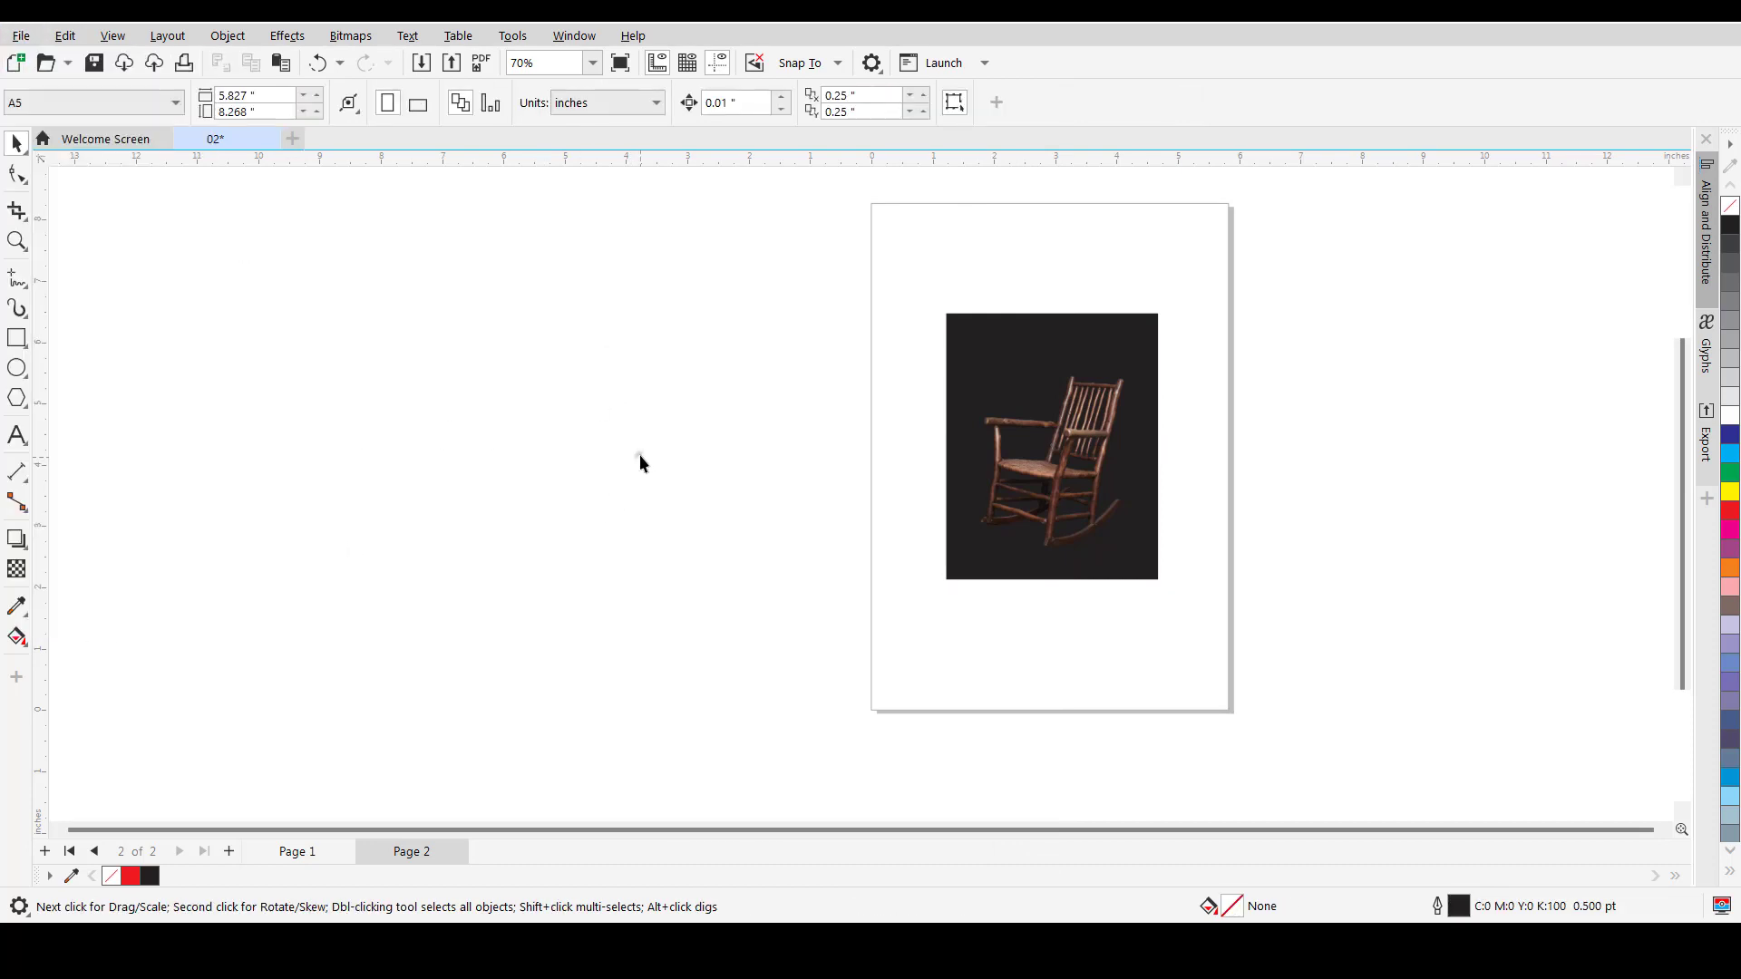